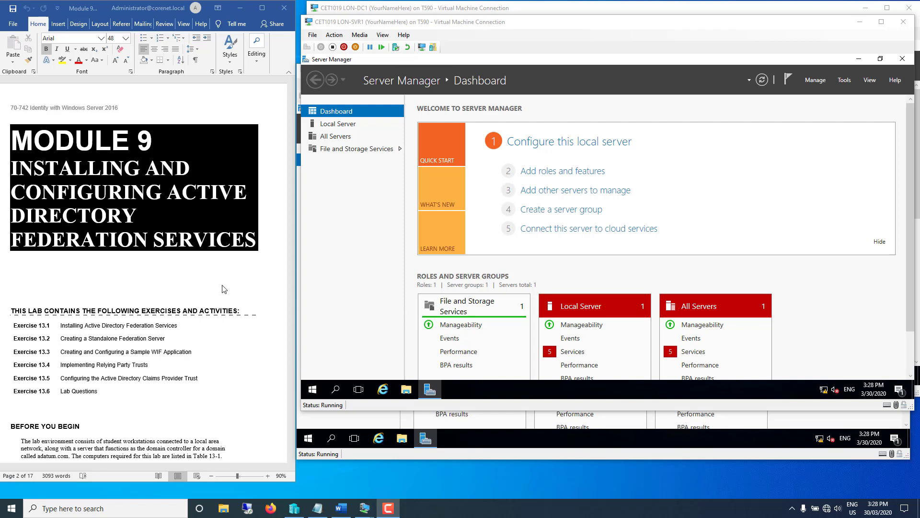
# - Scroll the lab guide past the exercise list to the Scenario, selecting the Mindset description of AD FS
pyautogui.click(233, 364)
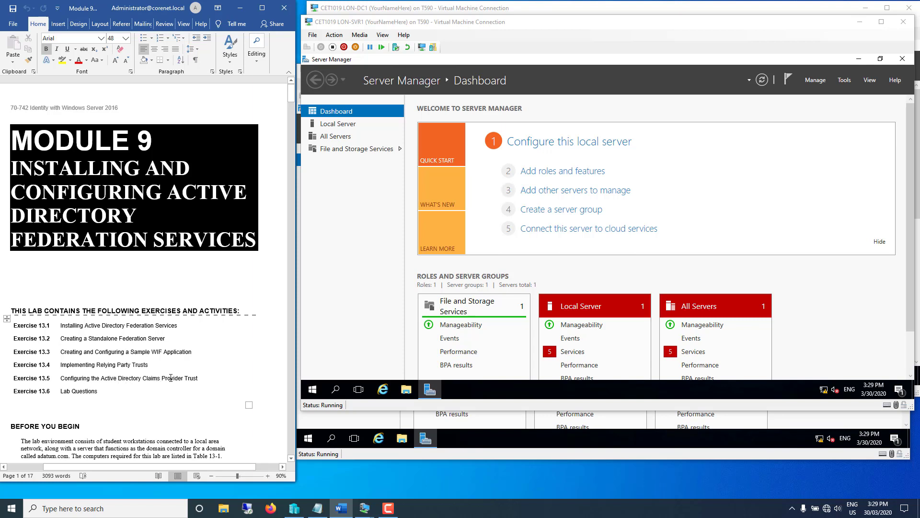
pyautogui.click(120, 394)
pyautogui.scroll(-2, 112, 394)
pyautogui.scroll(-8, 112, 394)
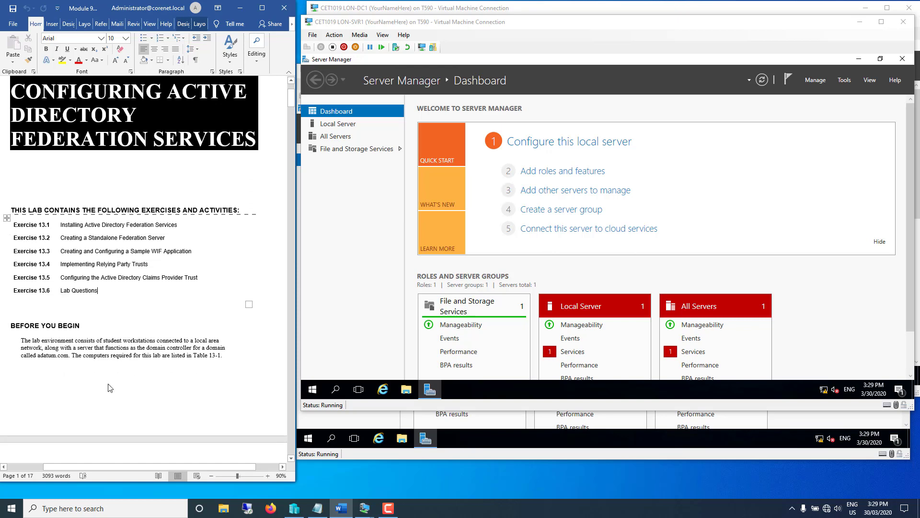
pyautogui.scroll(-5, 82, 257)
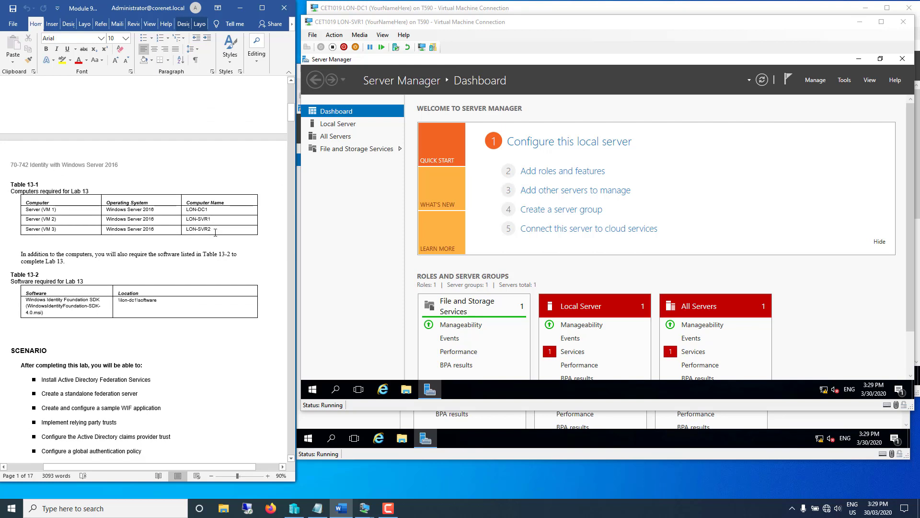
pyautogui.click(53, 339)
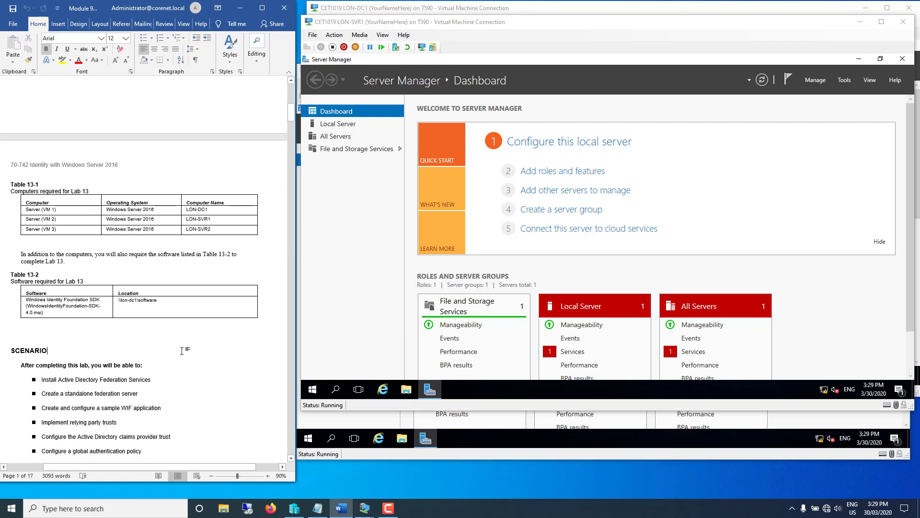
pyautogui.scroll(-10, 65, 327)
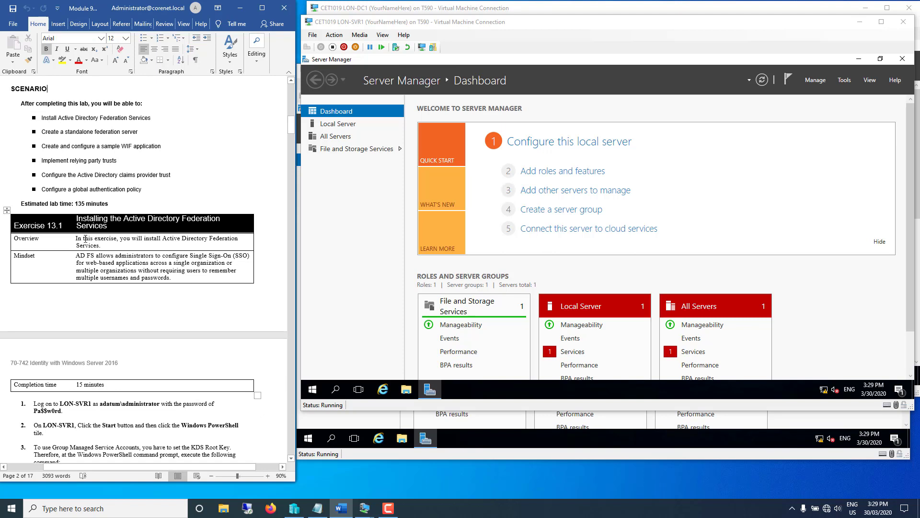
pyautogui.moveTo(77, 258); pyautogui.dragTo(154, 287)
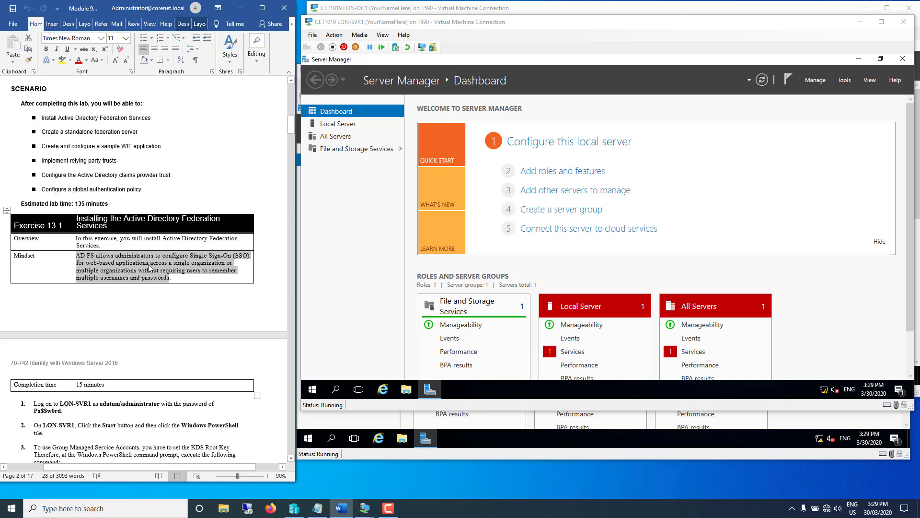
# - Review the page 3 steps, highlighting the Add-KdsRootKey command, its EffectiveTime parameter and 'Web Server IIS'
pyautogui.click(88, 319)
pyautogui.scroll(-7, 82, 336)
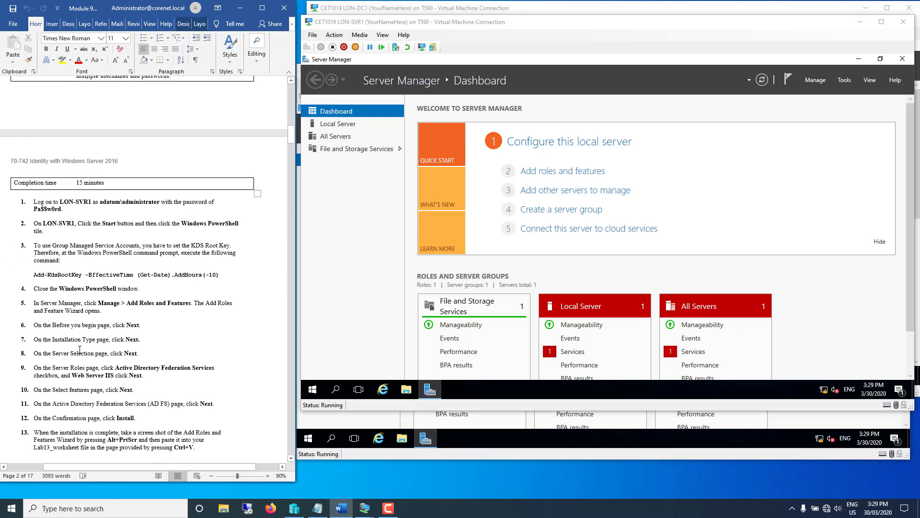
pyautogui.scroll(-2, 79, 349)
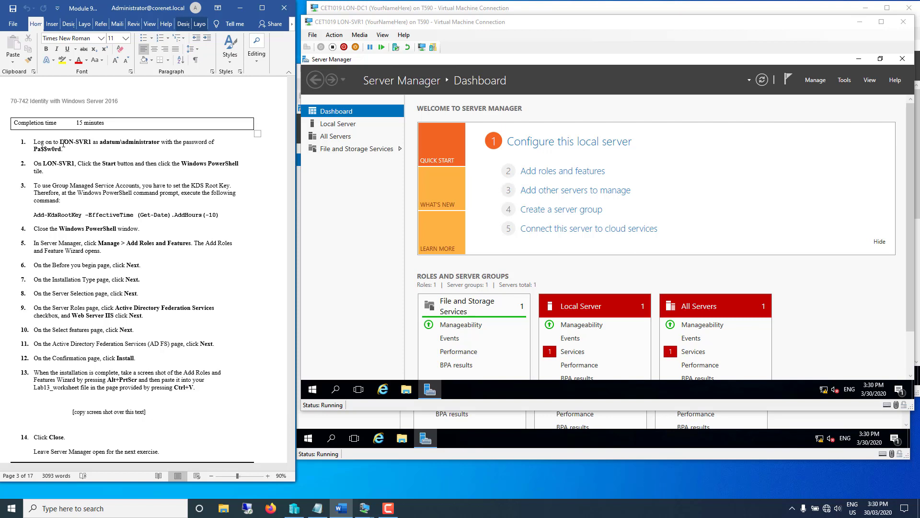
pyautogui.moveTo(35, 214); pyautogui.dragTo(220, 216)
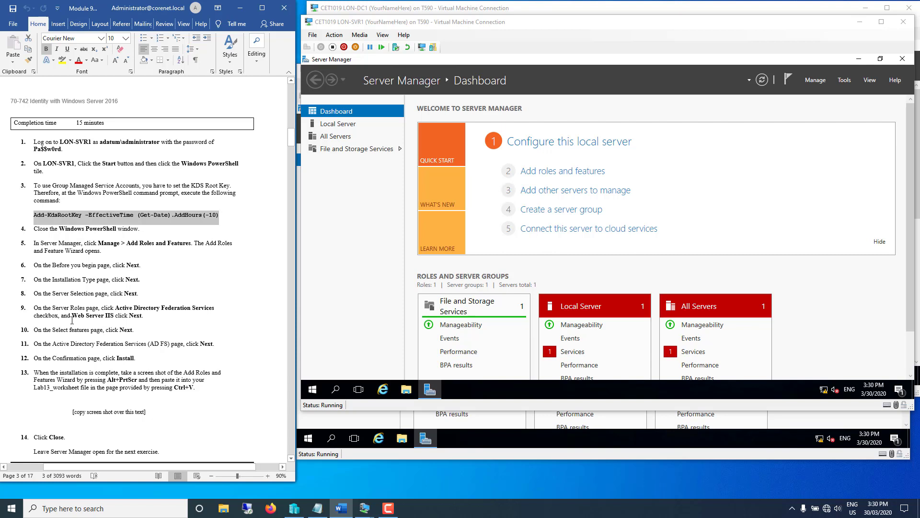
pyautogui.moveTo(72, 316); pyautogui.dragTo(114, 321)
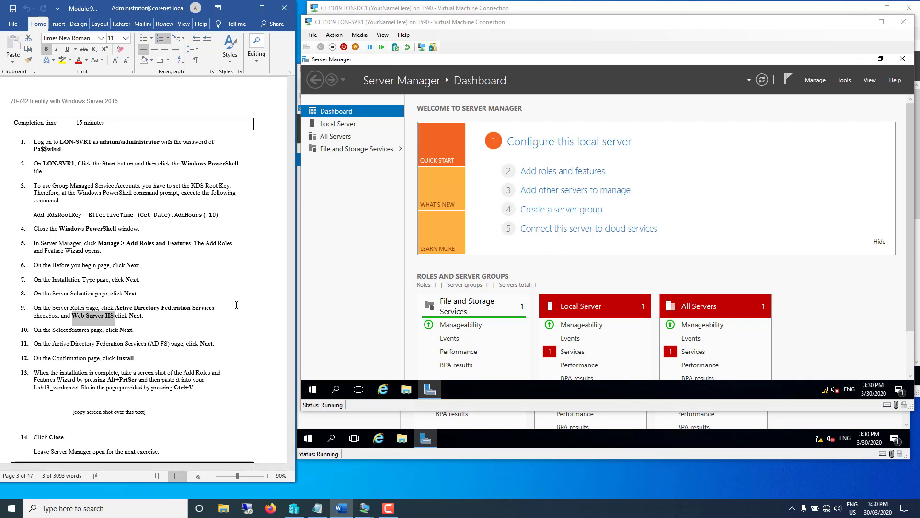
pyautogui.moveTo(116, 215); pyautogui.dragTo(218, 214)
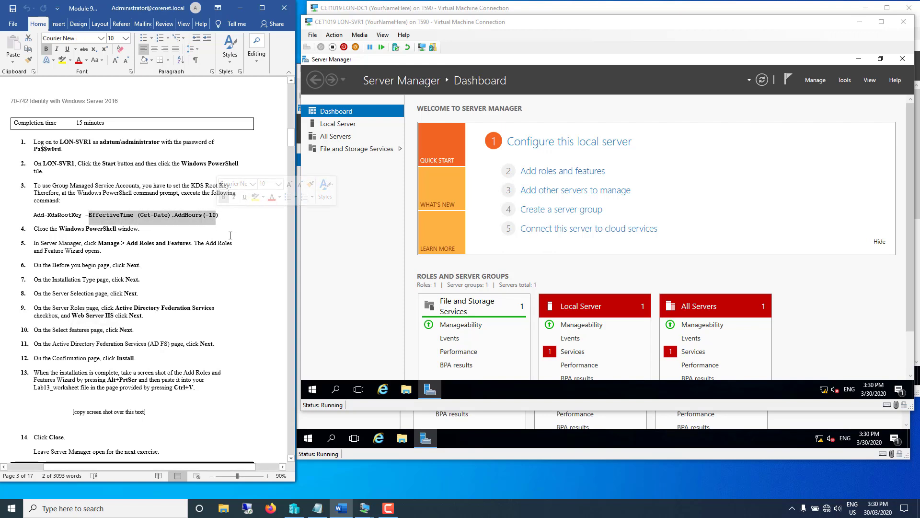
pyautogui.click(234, 221)
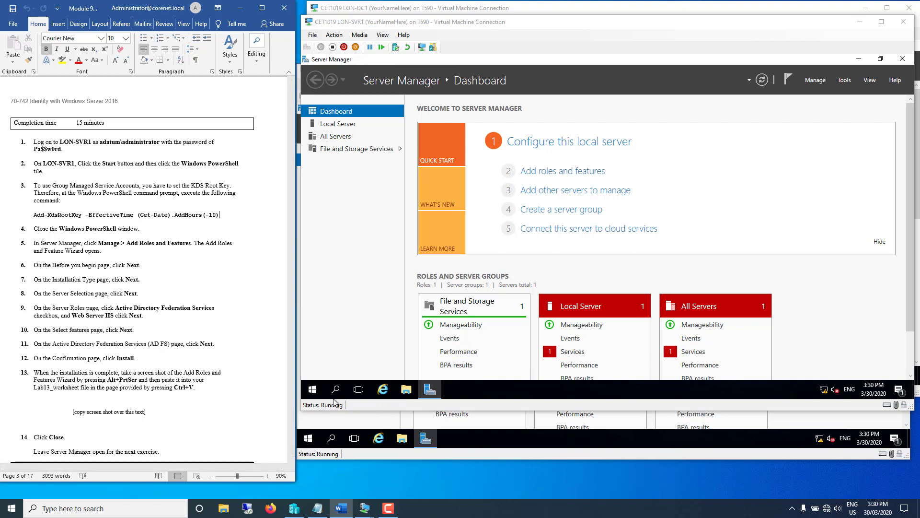
# - Launch Windows PowerShell as administrator from the Start menu search
pyautogui.click(316, 393)
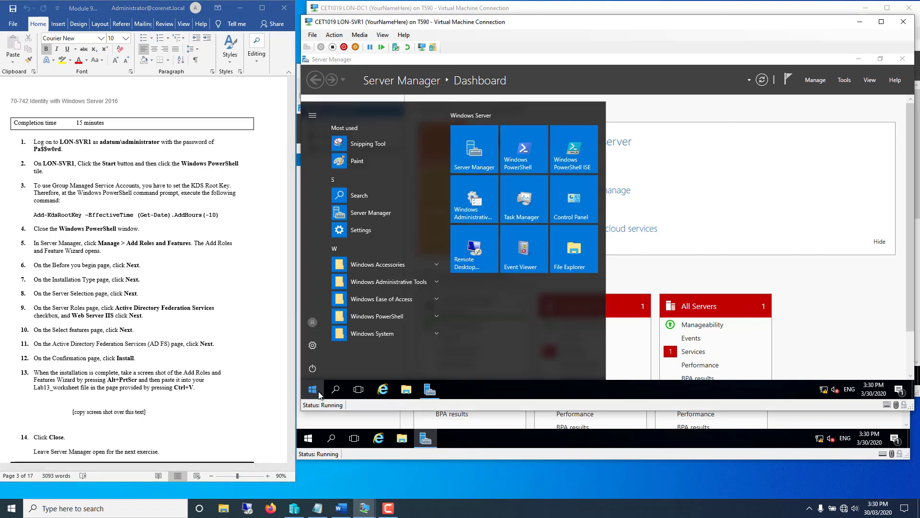
pyautogui.write('power')
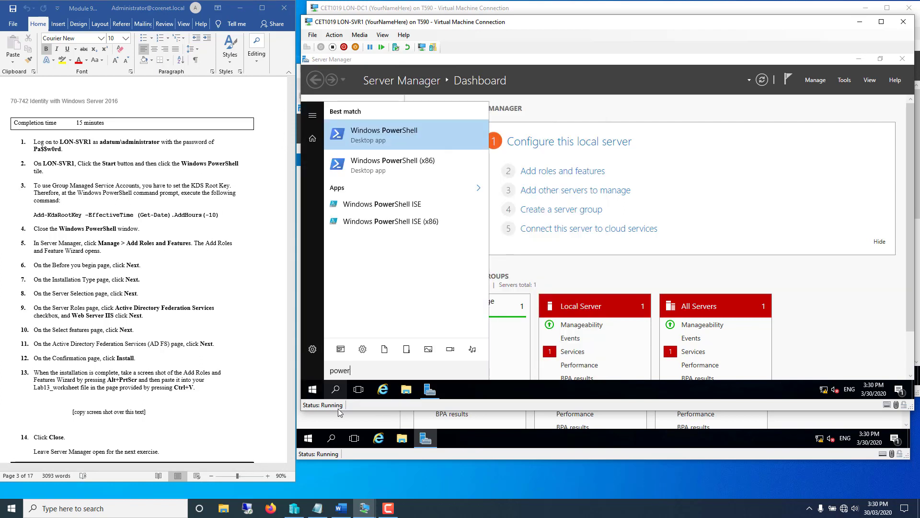
pyautogui.rightClick(375, 142)
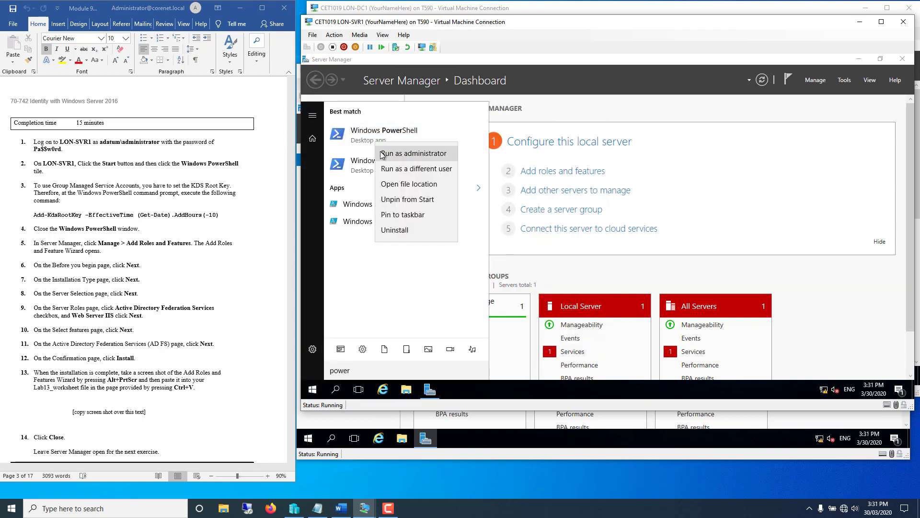
pyautogui.click(384, 153)
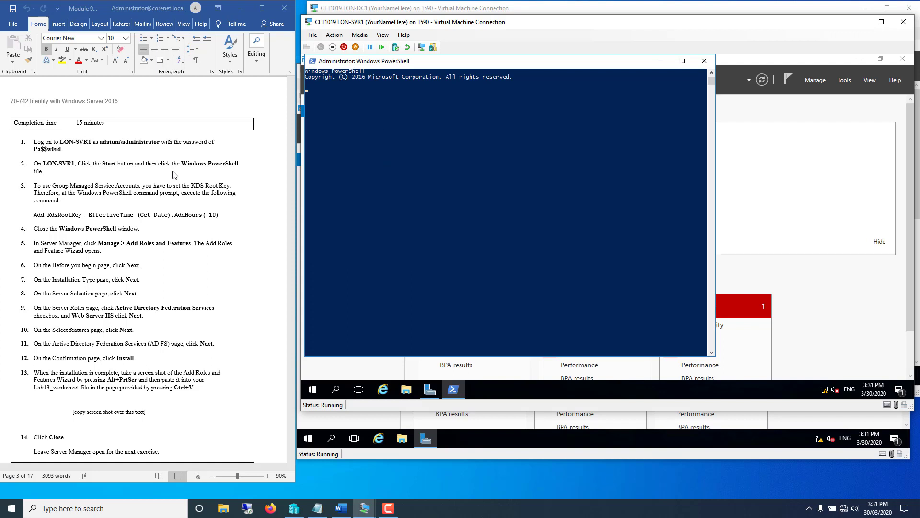
# - Run the Add-KdsRootKey -EffectiveTime (Get-Date).AddHours(-10) command copied from the guide, then close PowerShell
pyautogui.click(219, 216)
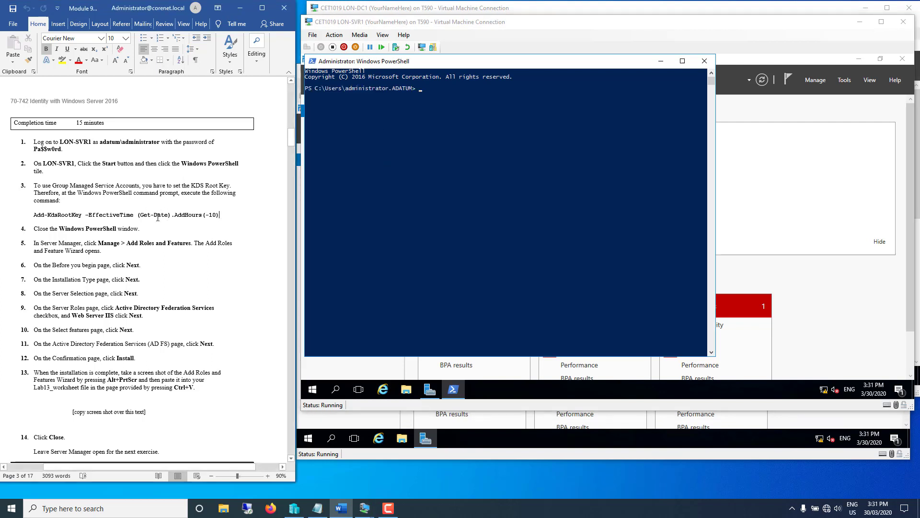
pyautogui.moveTo(34, 215); pyautogui.dragTo(220, 220)
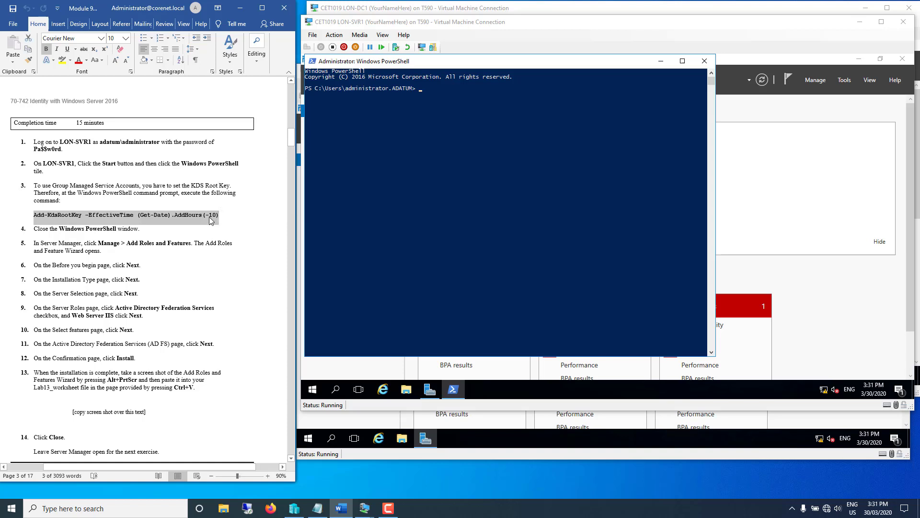
pyautogui.rightClick(211, 218)
pyautogui.click(227, 234)
pyautogui.click(421, 92)
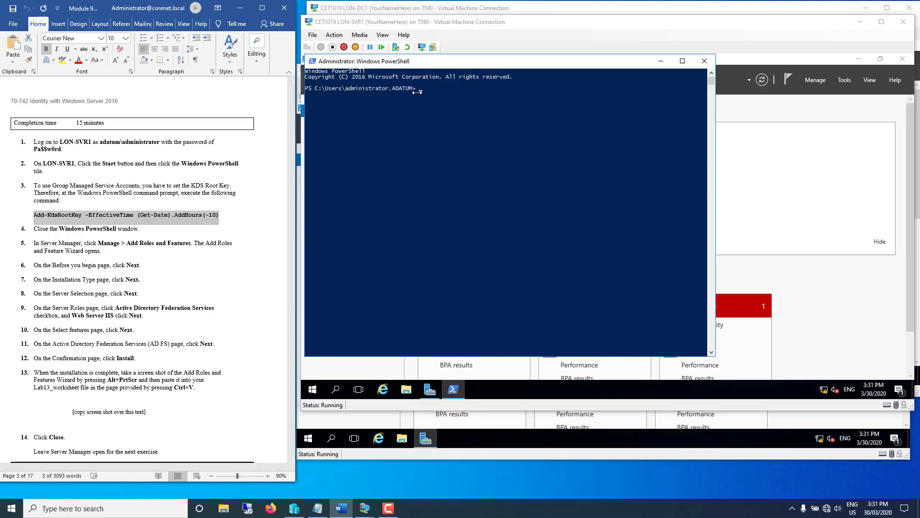
pyautogui.rightClick(423, 93)
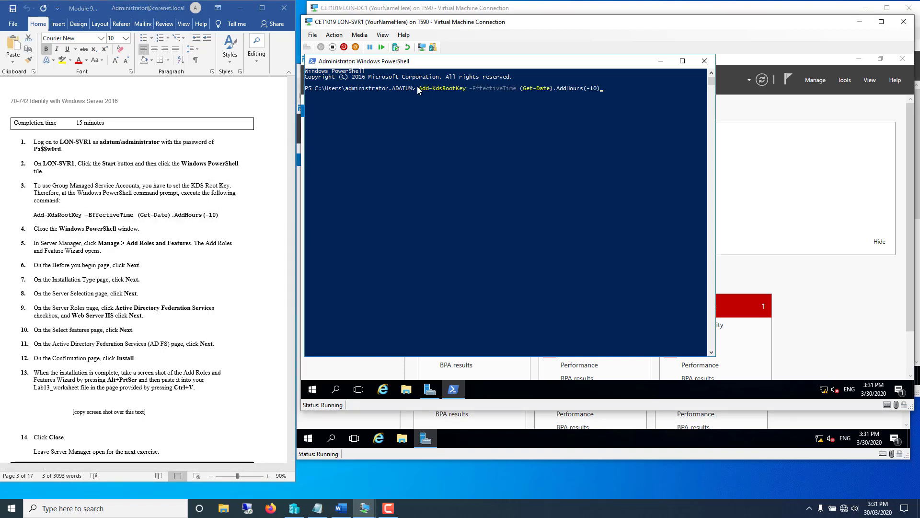
pyautogui.press('Return')
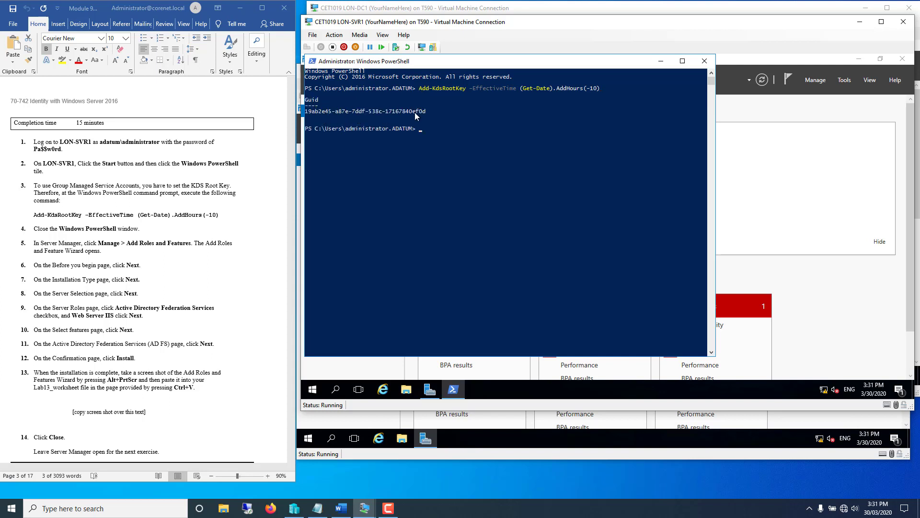
pyautogui.click(707, 64)
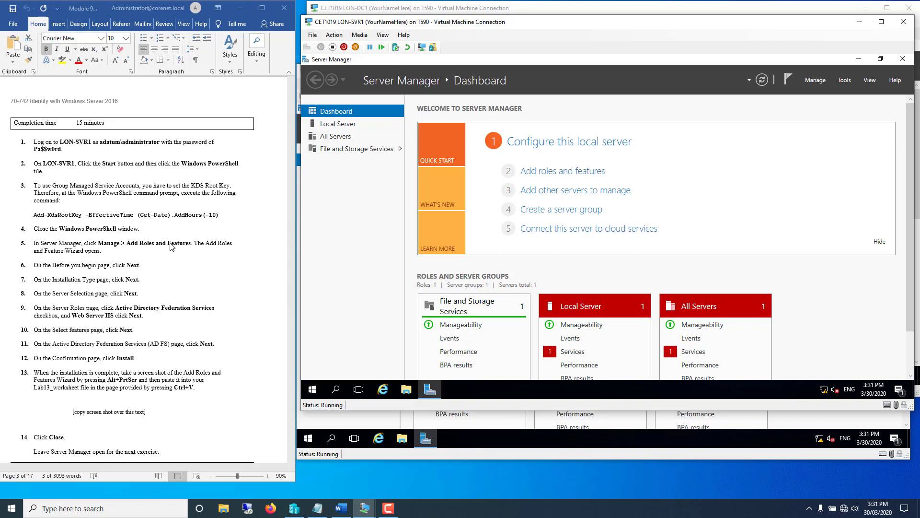
# - In Add Roles and Features, target LON-SVR1 and select the AD FS and Web Server (IIS) roles
pyautogui.click(822, 81)
pyautogui.click(826, 92)
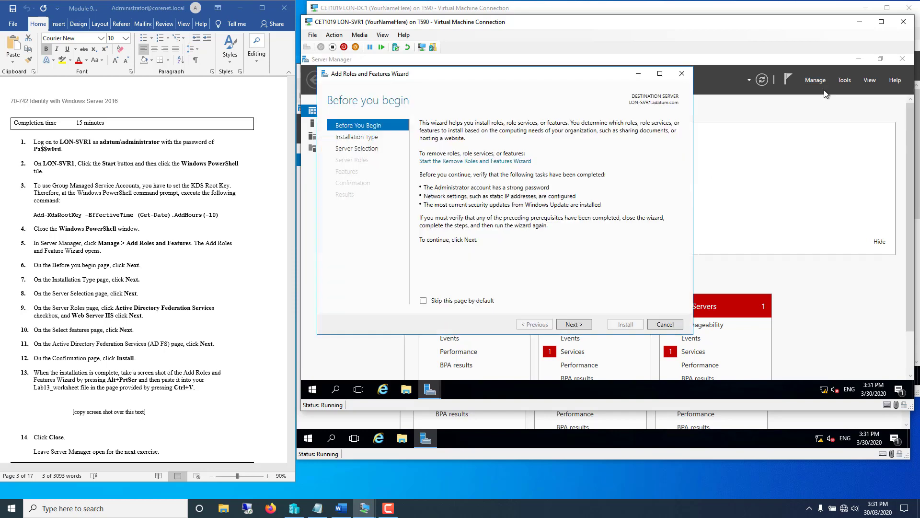
pyautogui.click(569, 328)
pyautogui.click(567, 328)
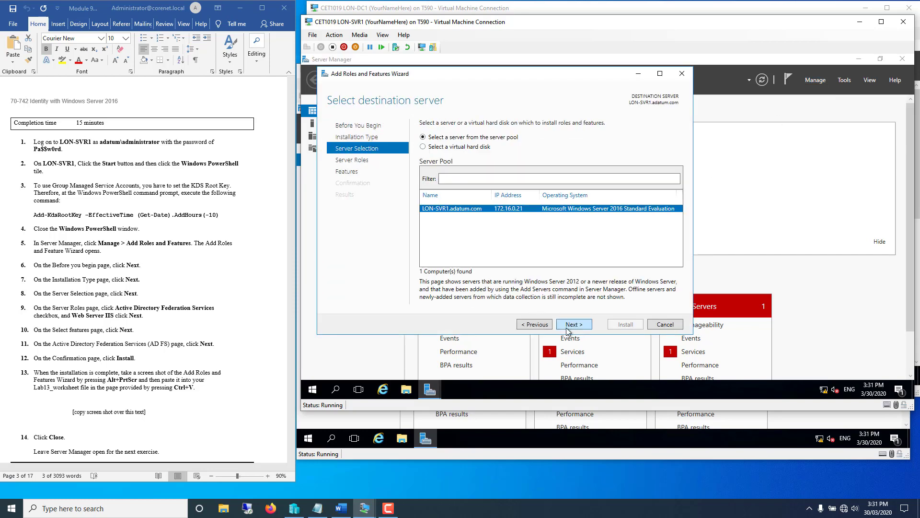
pyautogui.click(568, 326)
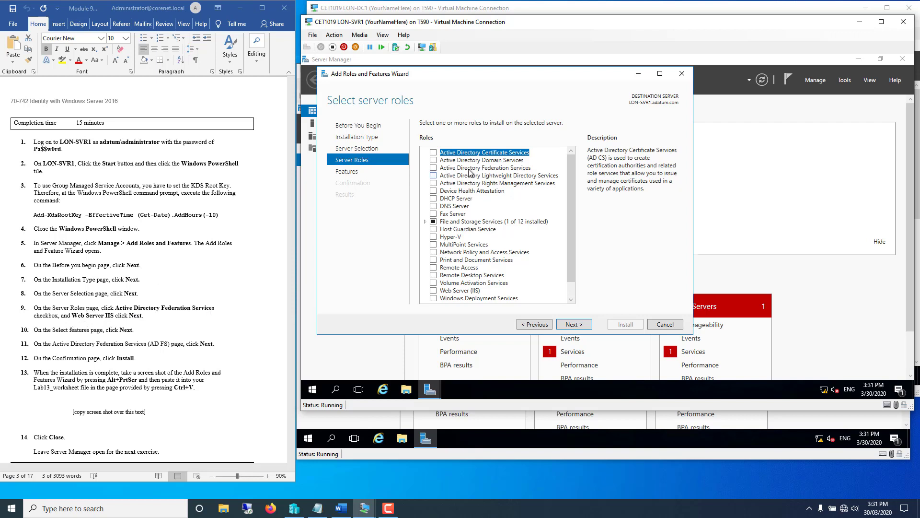
pyautogui.click(434, 168)
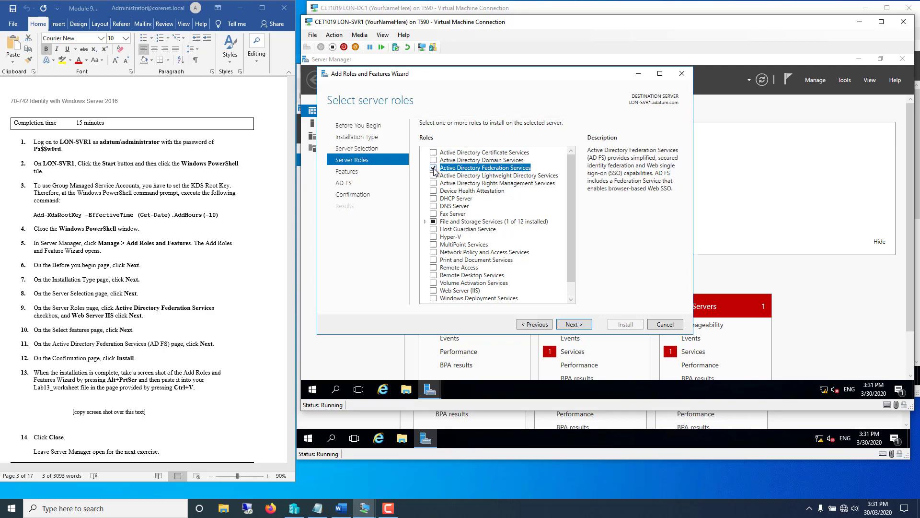
pyautogui.click(433, 291)
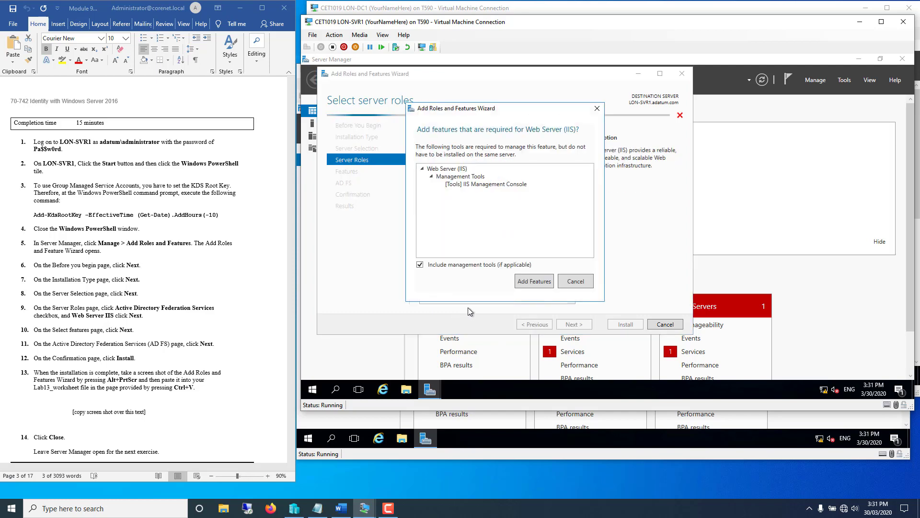
pyautogui.click(527, 282)
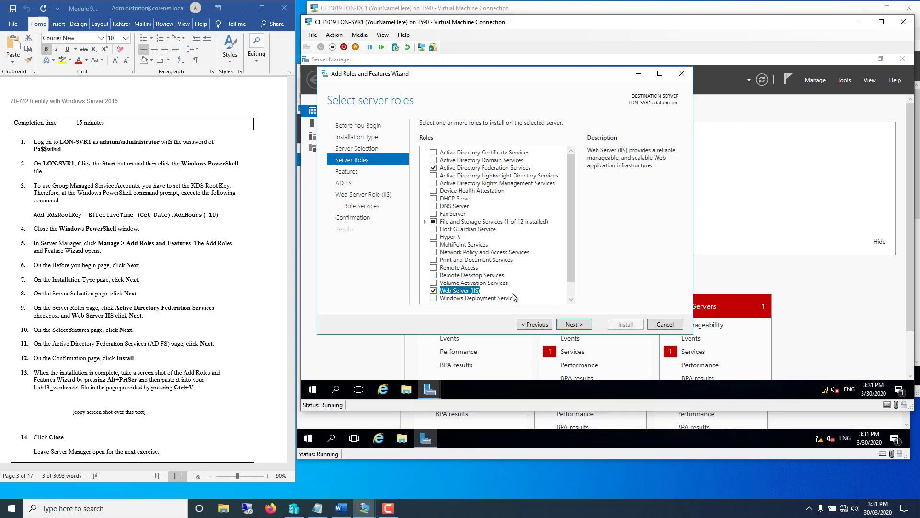
# - Accept default features and IIS role services, install the roles, and close the wizard
pyautogui.click(572, 326)
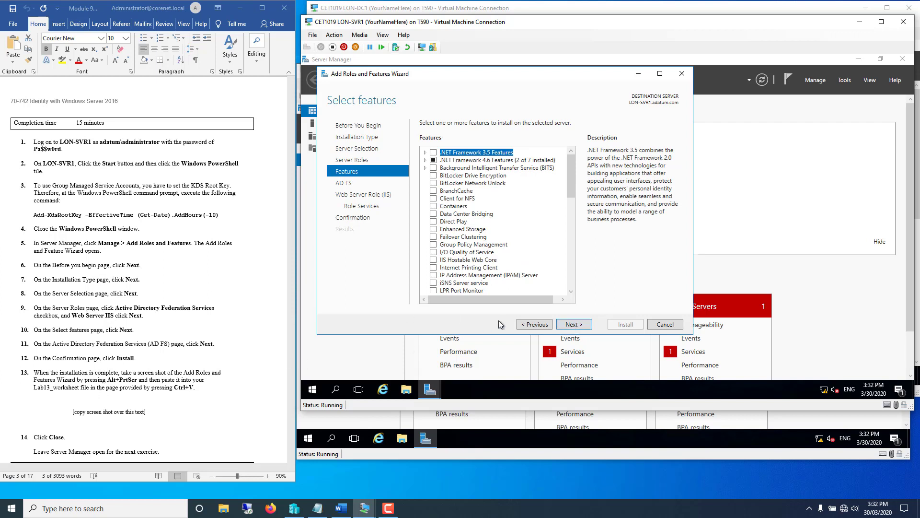
pyautogui.click(574, 325)
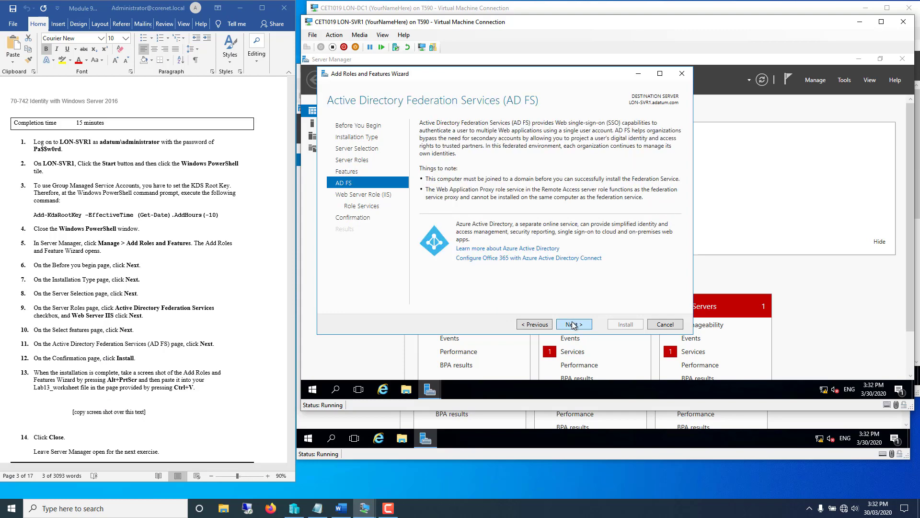
pyautogui.click(574, 325)
pyautogui.click(574, 325)
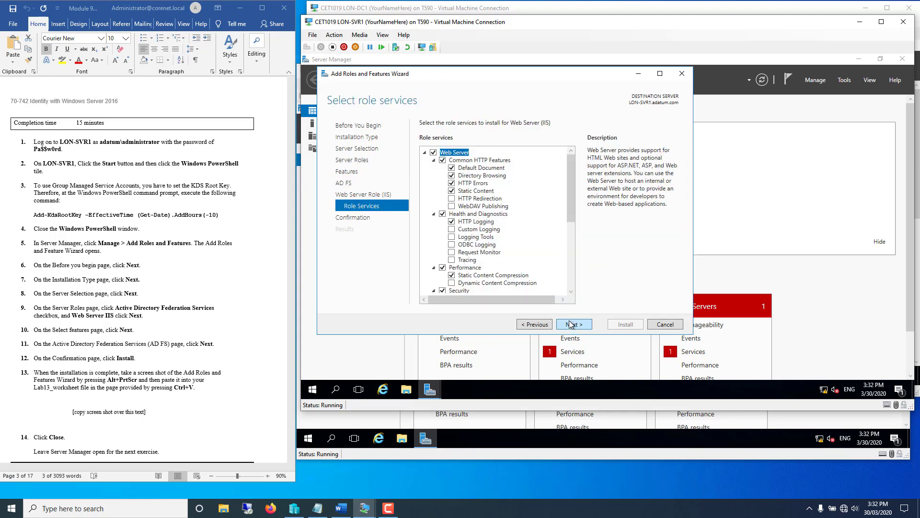
pyautogui.click(570, 325)
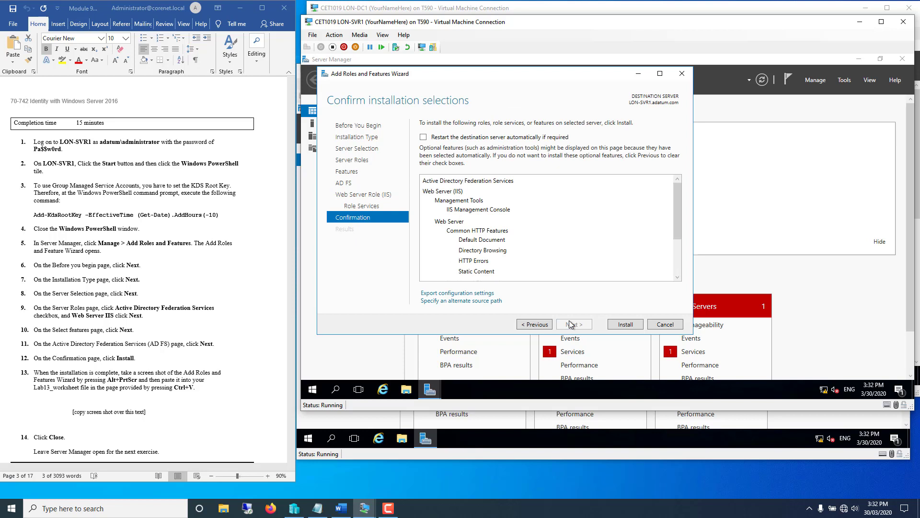
pyautogui.click(623, 325)
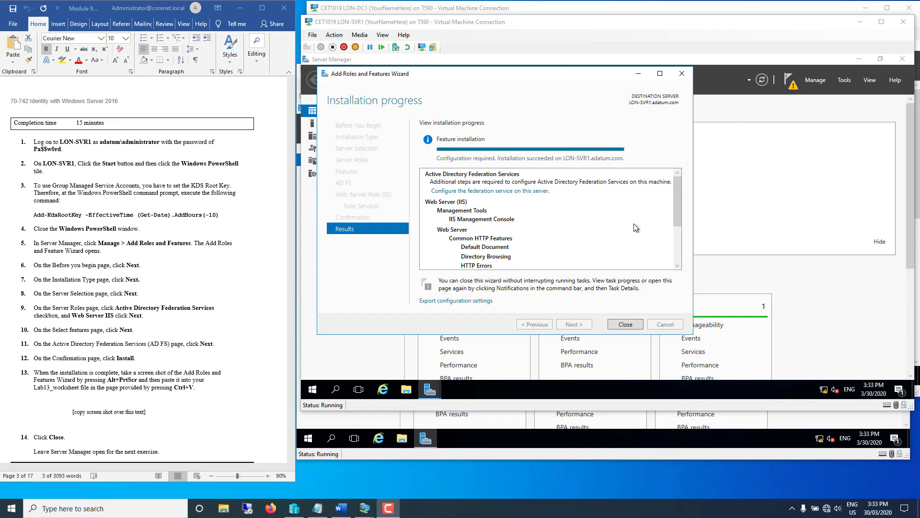
pyautogui.click(181, 435)
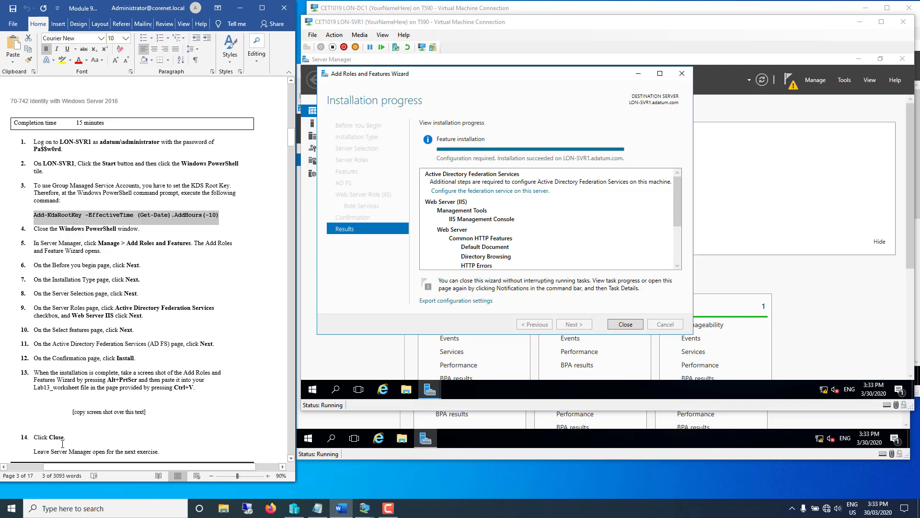
pyautogui.click(628, 325)
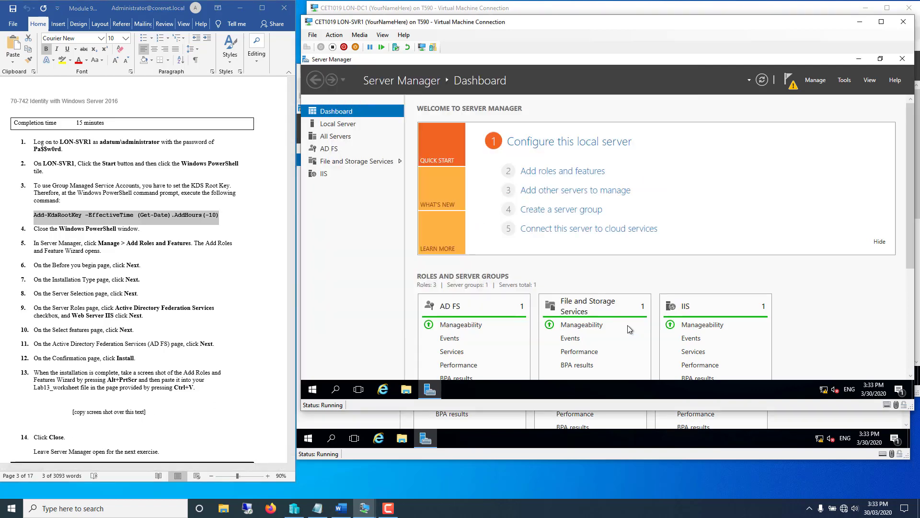
# - Scroll to Exercise 13.2 and mark 'Internet Information Services (IIS) Manager' in step 1
pyautogui.scroll(-10, 159, 418)
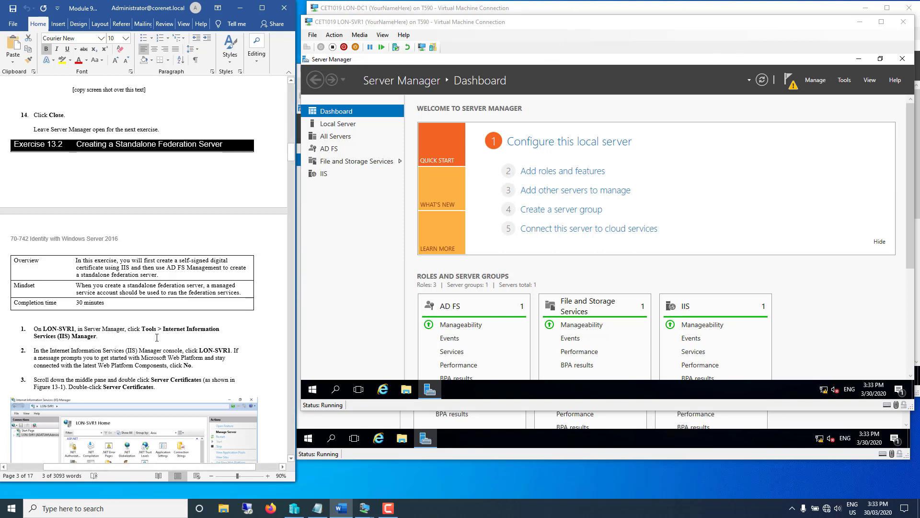
pyautogui.moveTo(163, 328); pyautogui.dragTo(219, 331)
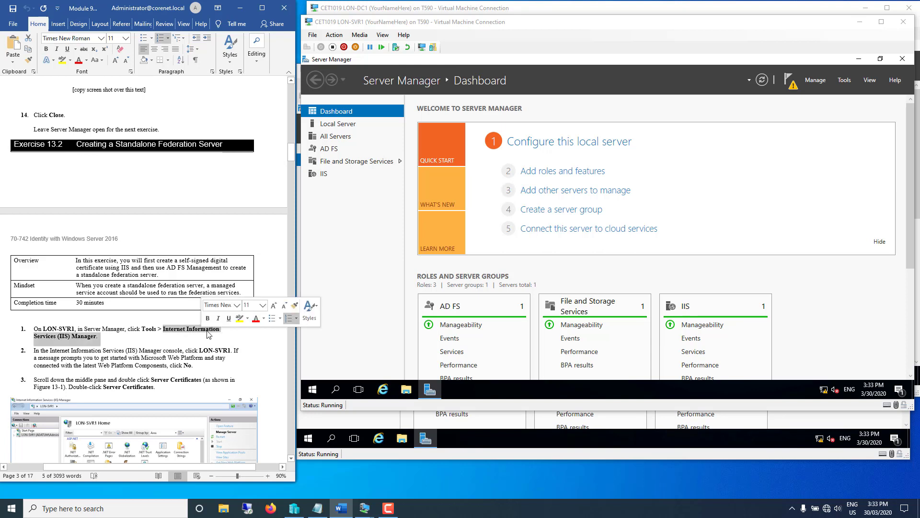
# - Launch IIS Manager from Server Manager's Tools menu and maximize it
pyautogui.click(845, 83)
pyautogui.click(845, 80)
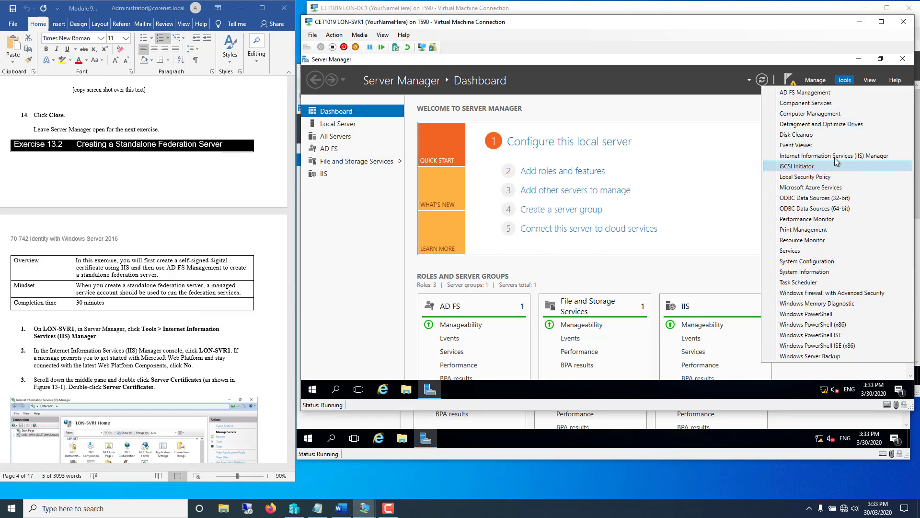
pyautogui.click(836, 156)
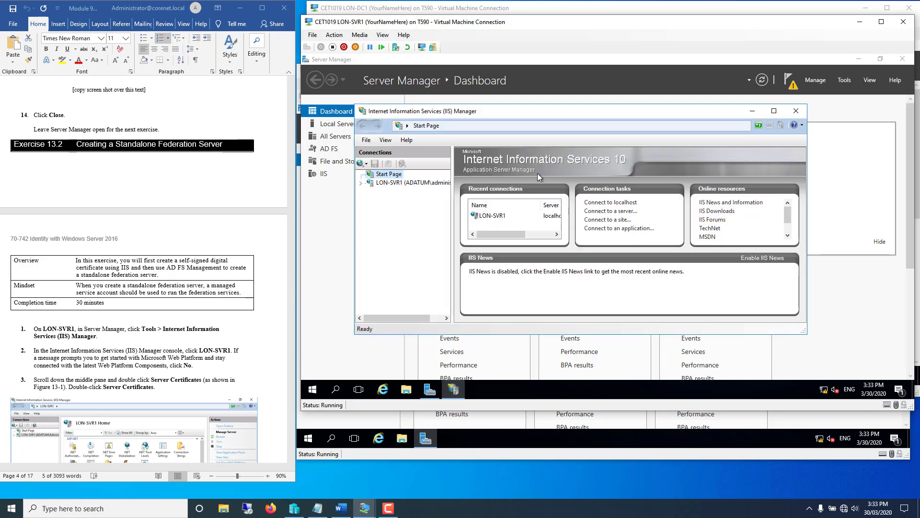
pyautogui.doubleClick(484, 111)
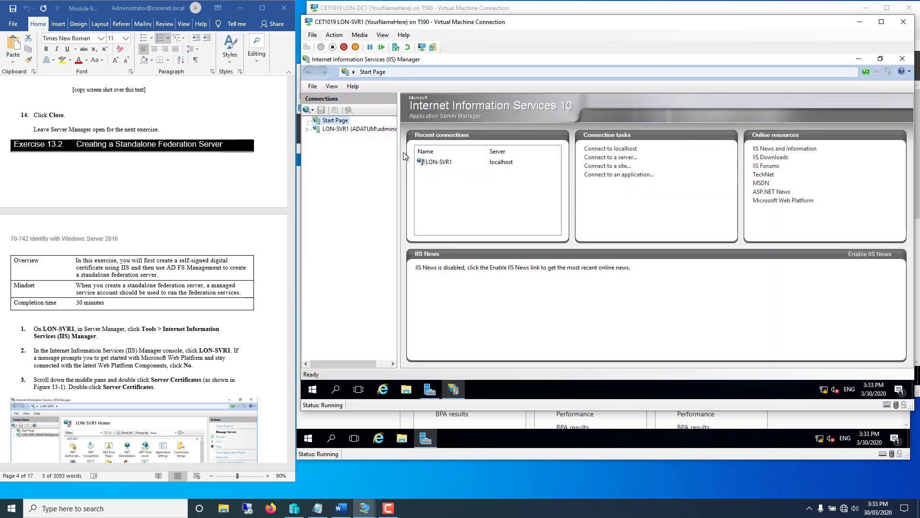
pyautogui.click(269, 363)
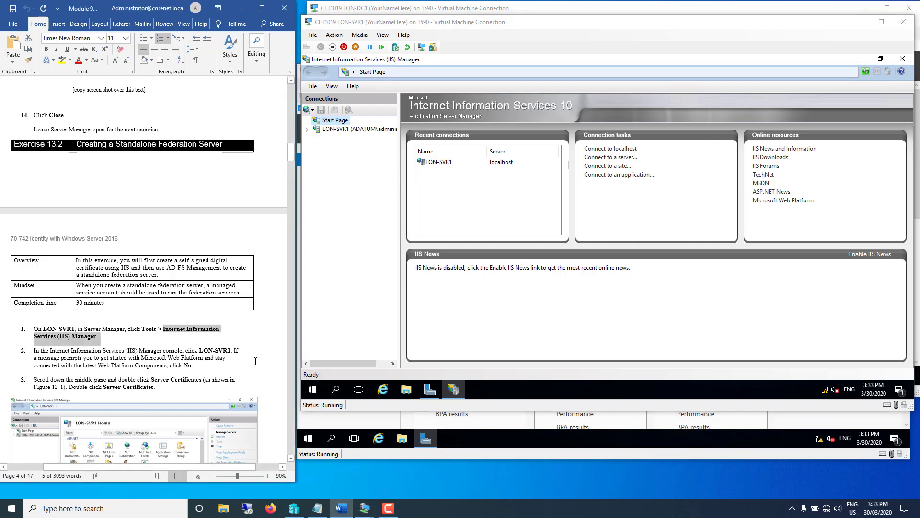
pyautogui.scroll(-3, 251, 360)
pyautogui.scroll(-6, 252, 361)
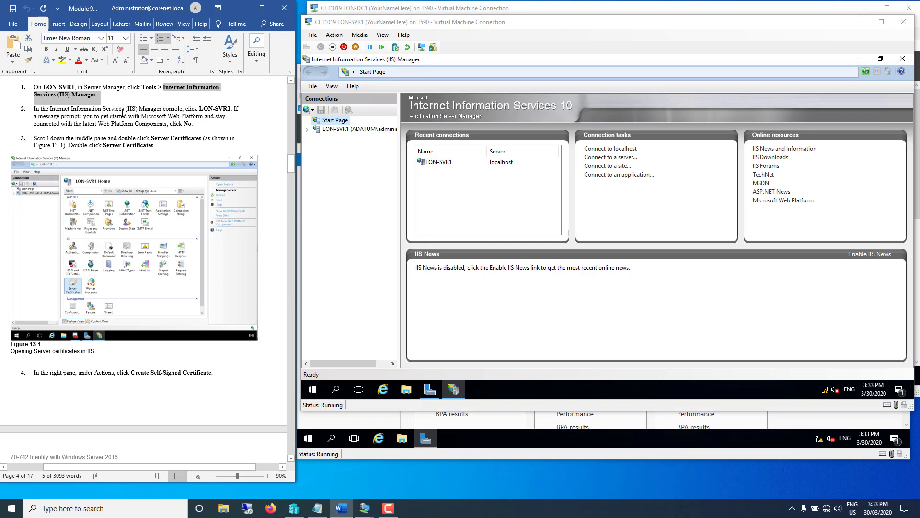
# - Open Server Certificates for the LON-SVR1 server node
pyautogui.click(324, 129)
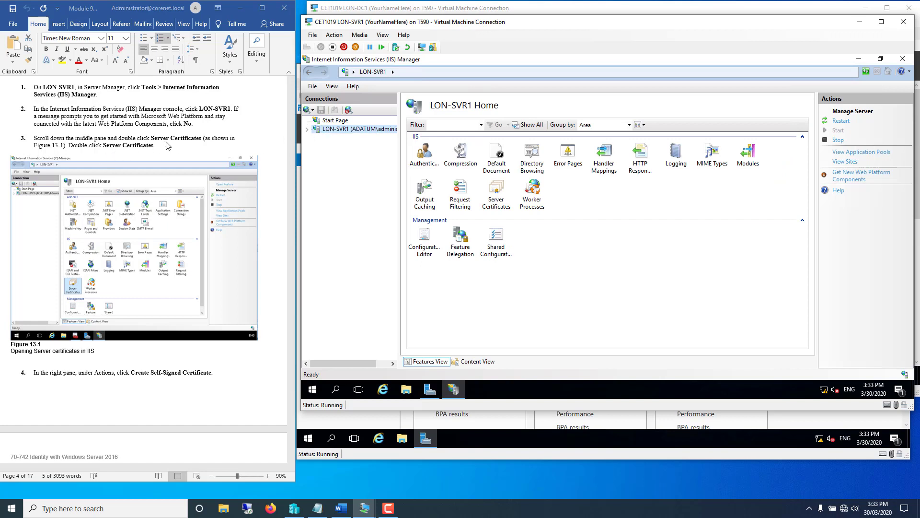
pyautogui.doubleClick(496, 192)
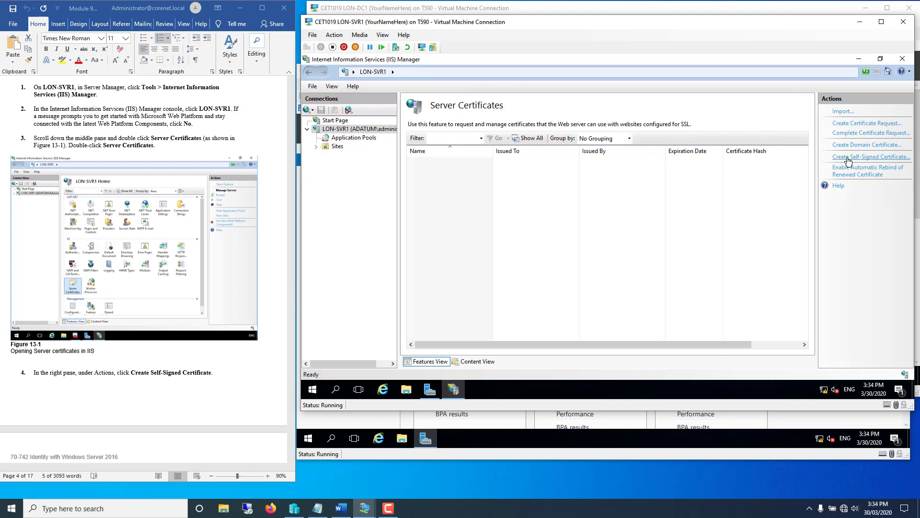
pyautogui.click(216, 405)
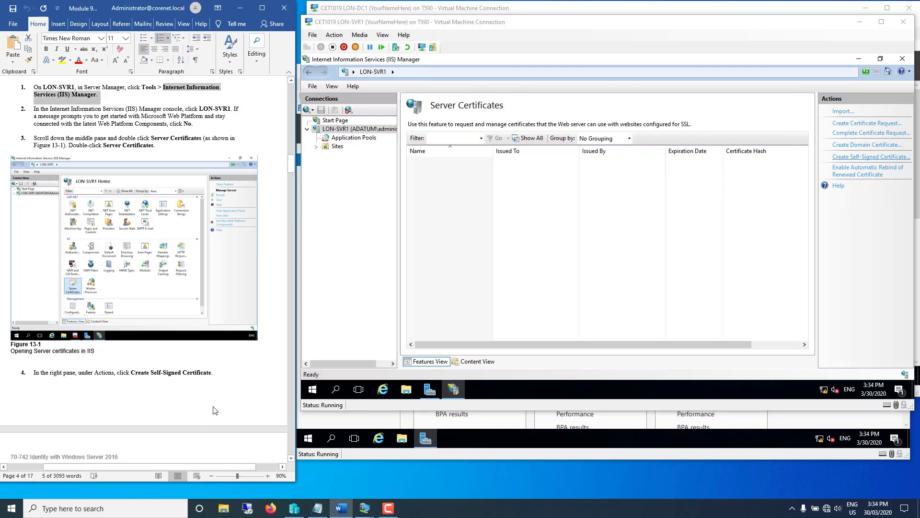
pyautogui.scroll(-3, 213, 402)
pyautogui.scroll(-10, 214, 401)
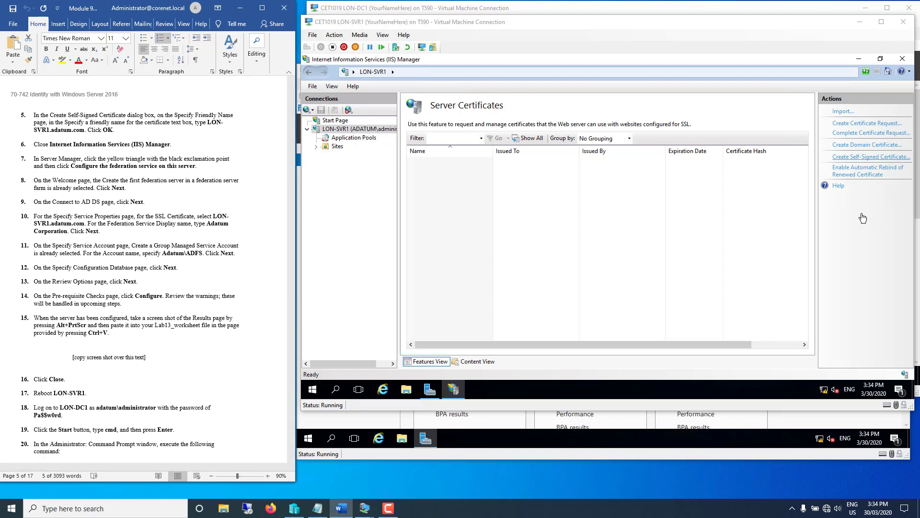
# - Create a self-signed certificate with friendly name LON-SVR1.adatum.com, then minimize IIS Manager
pyautogui.click(865, 157)
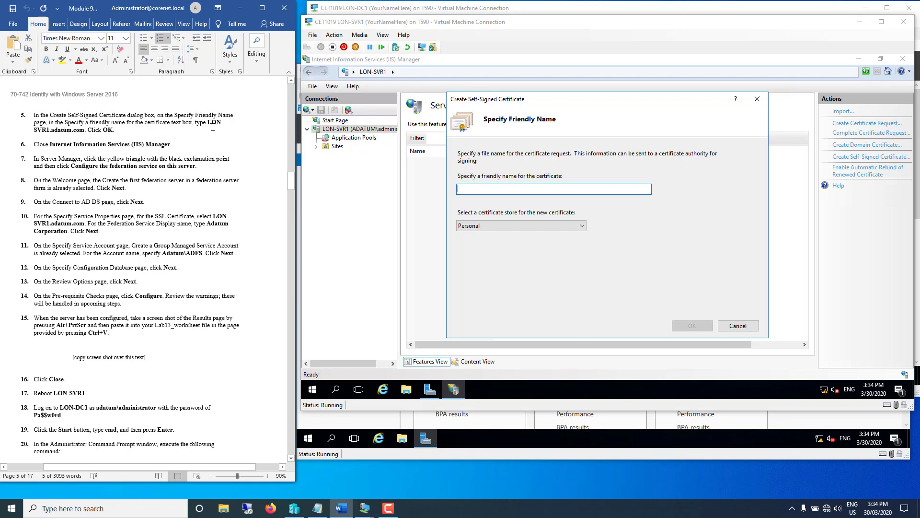
pyautogui.moveTo(213, 127); pyautogui.dragTo(87, 133)
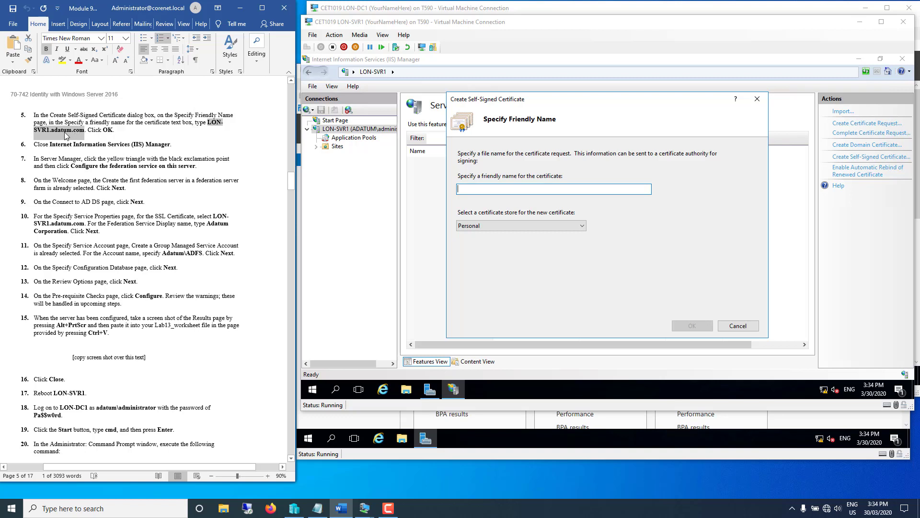
pyautogui.rightClick(66, 134)
pyautogui.click(86, 150)
pyautogui.click(465, 193)
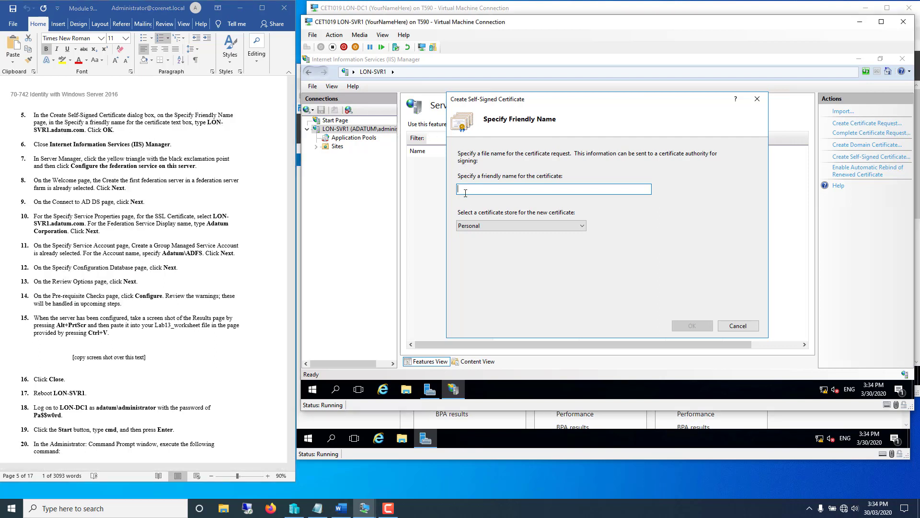
pyautogui.rightClick(469, 189)
pyautogui.click(496, 231)
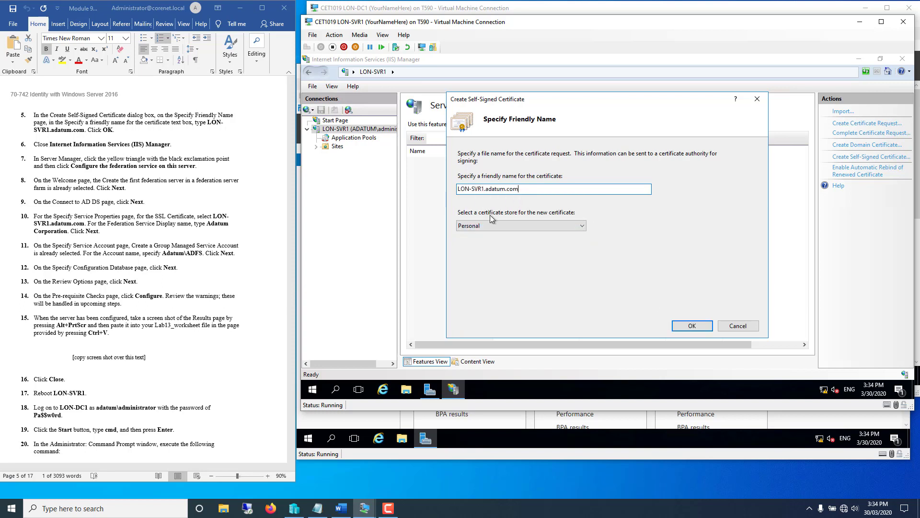
pyautogui.click(685, 328)
pyautogui.click(438, 162)
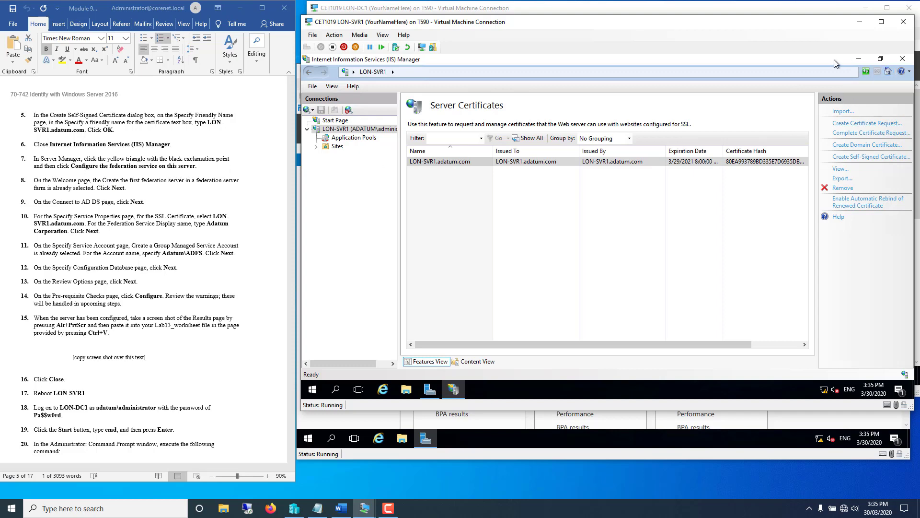
pyautogui.click(859, 59)
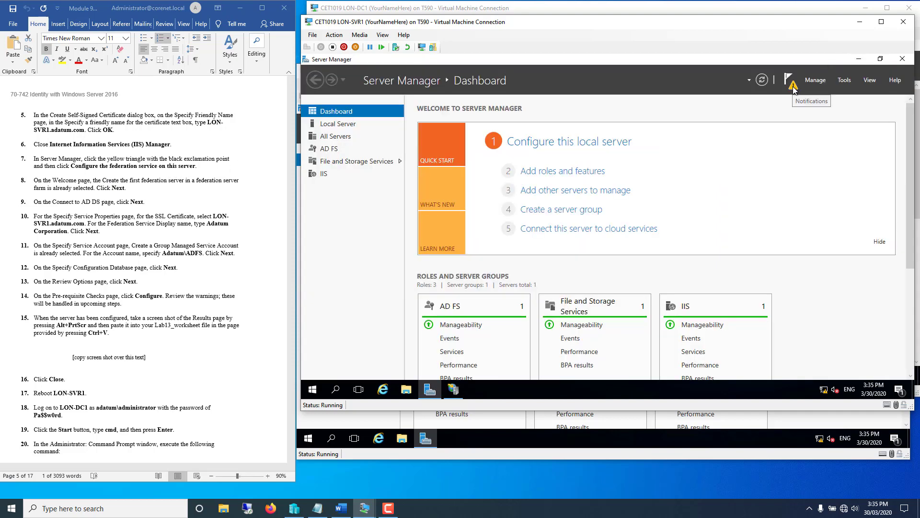
# - From notifications, configure the federation service as the first server in a farm with the current admin account
pyautogui.click(793, 87)
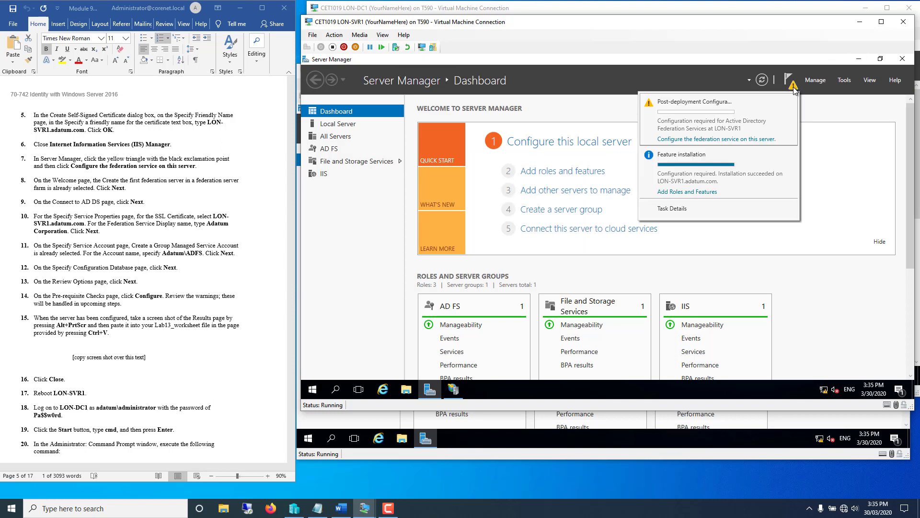
pyautogui.click(700, 139)
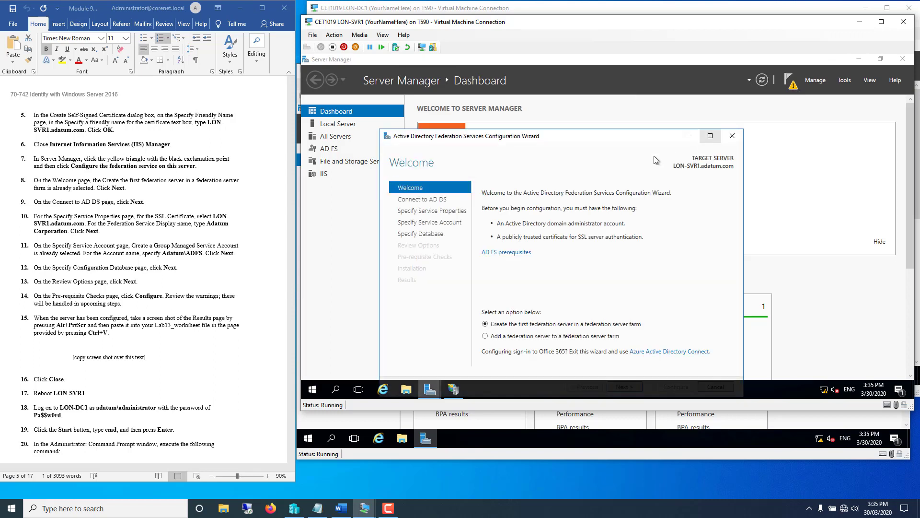
pyautogui.moveTo(570, 143); pyautogui.dragTo(579, 89)
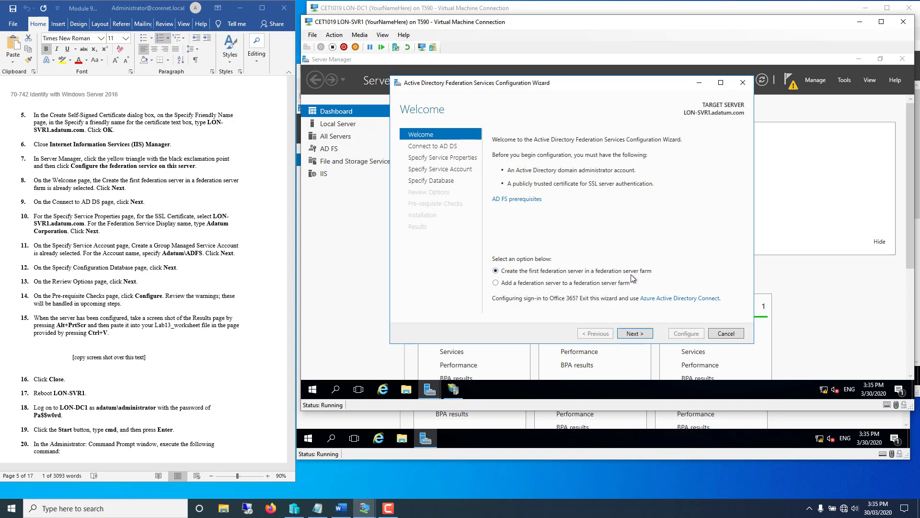
pyautogui.click(634, 333)
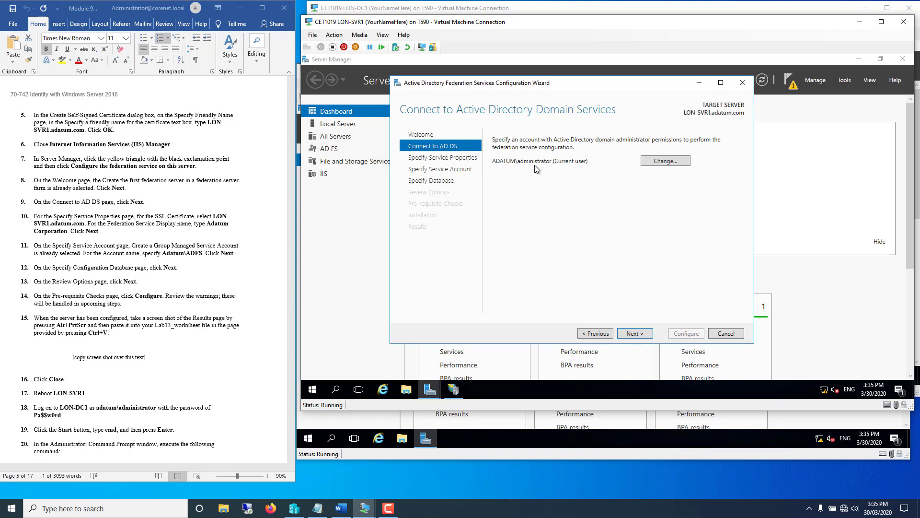
pyautogui.click(631, 334)
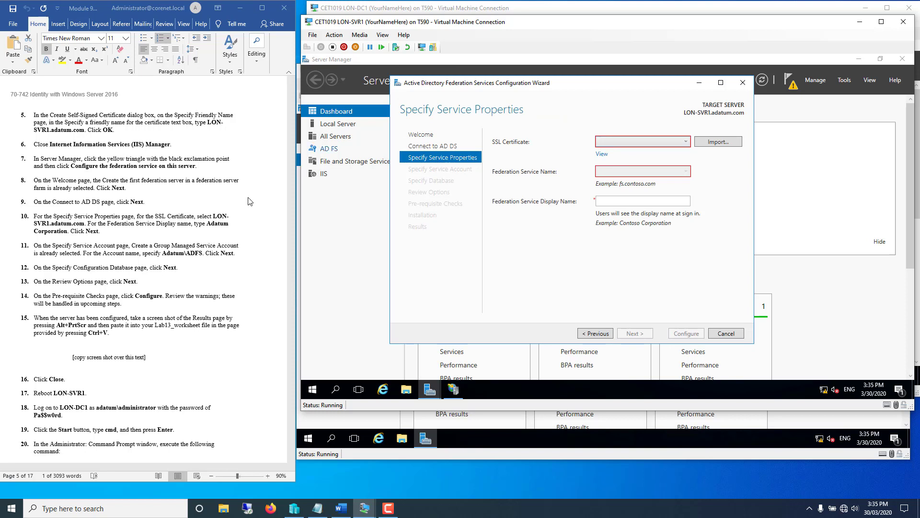
# - Choose the LON-SVR1.adatum.com SSL certificate and paste 'Adatum Corporation' as the display name
pyautogui.click(688, 144)
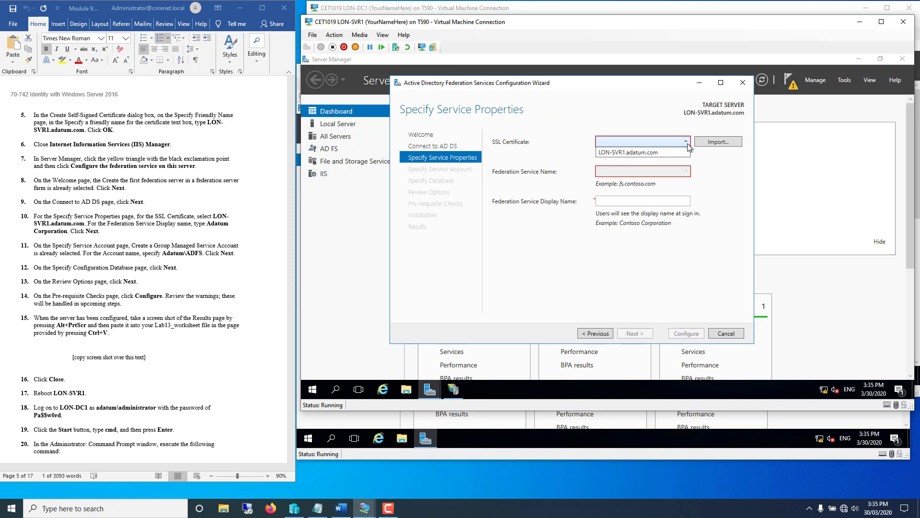
pyautogui.click(657, 153)
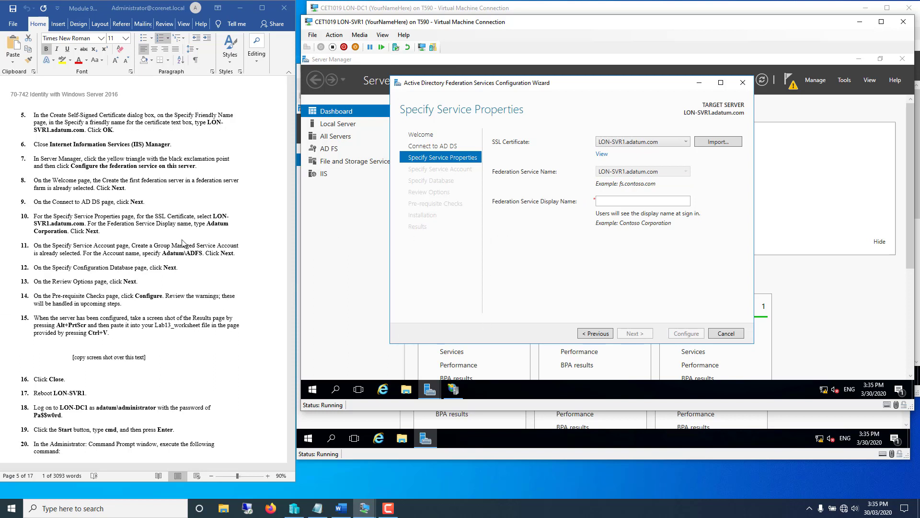
pyautogui.click(208, 229)
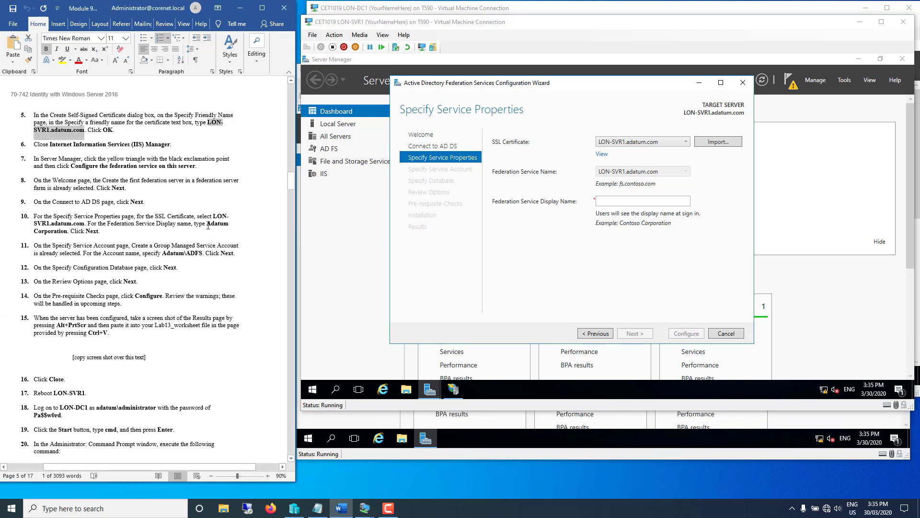
pyautogui.moveTo(207, 223); pyautogui.dragTo(61, 241)
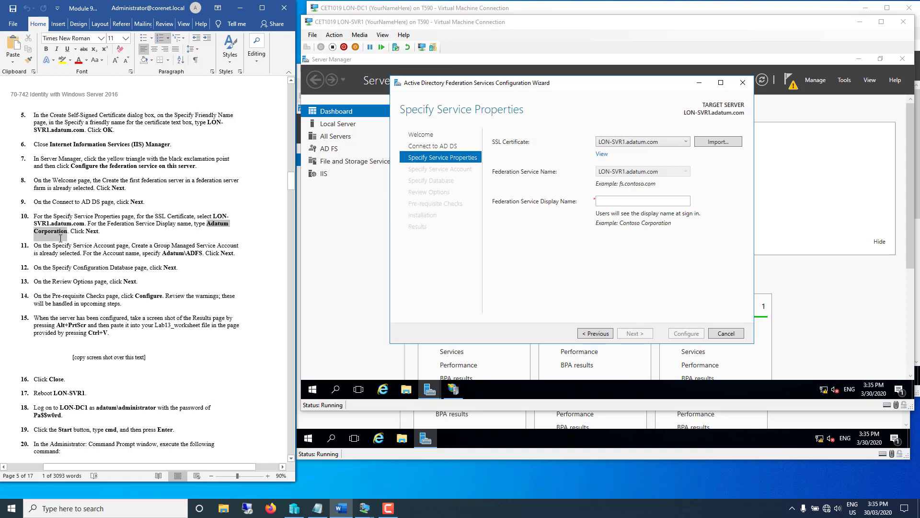
pyautogui.rightClick(60, 235)
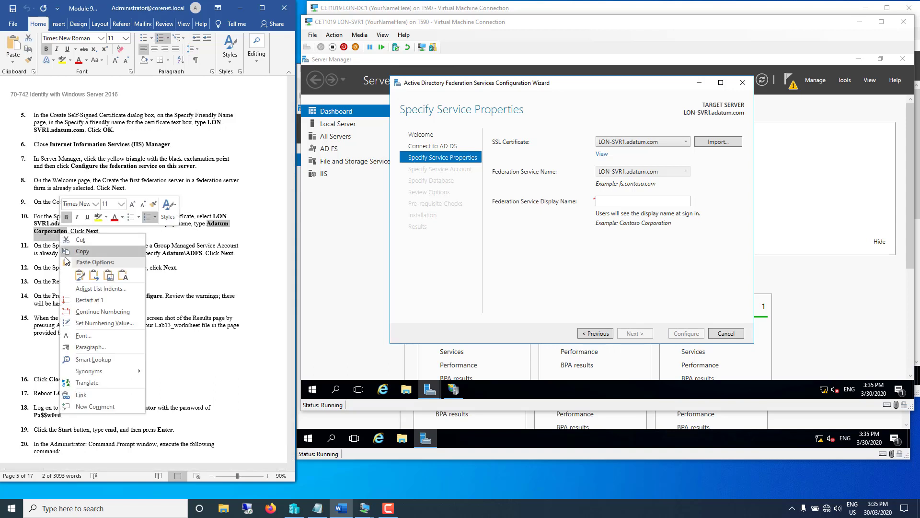
pyautogui.click(72, 253)
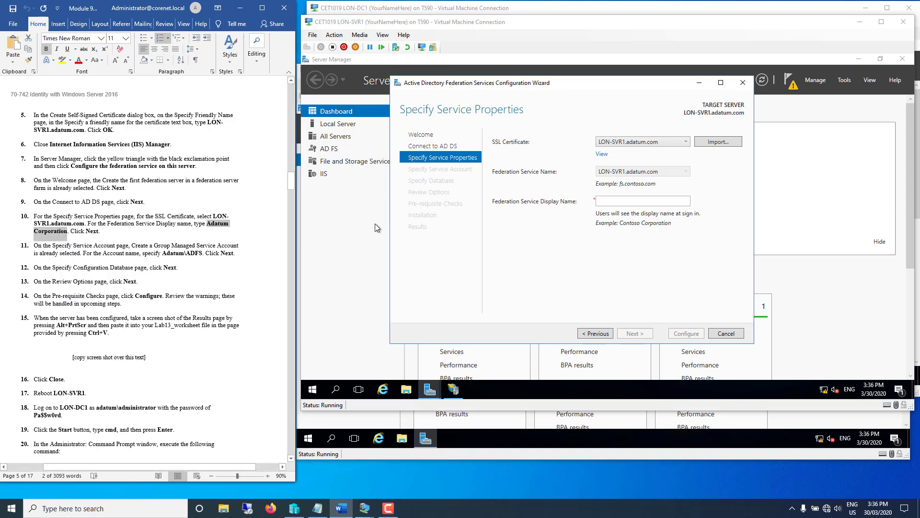
pyautogui.click(609, 204)
pyautogui.rightClick(608, 204)
pyautogui.click(611, 231)
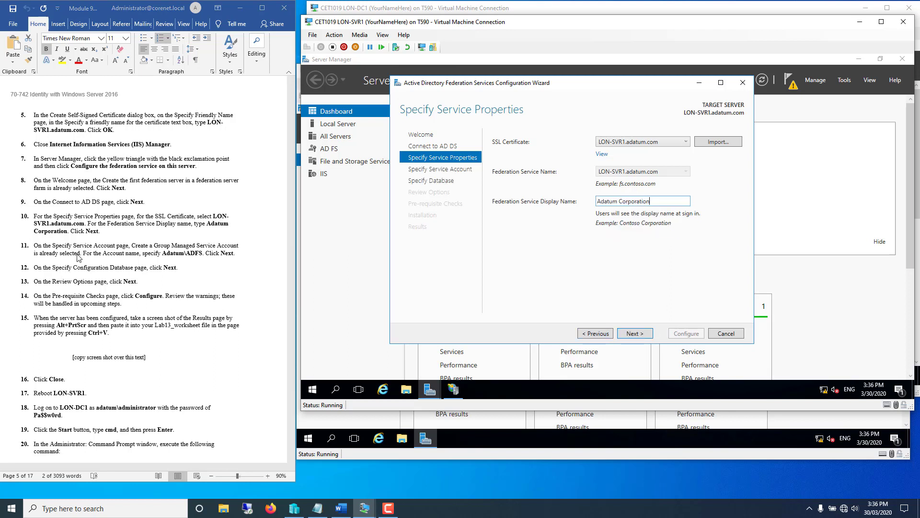
pyautogui.click(641, 335)
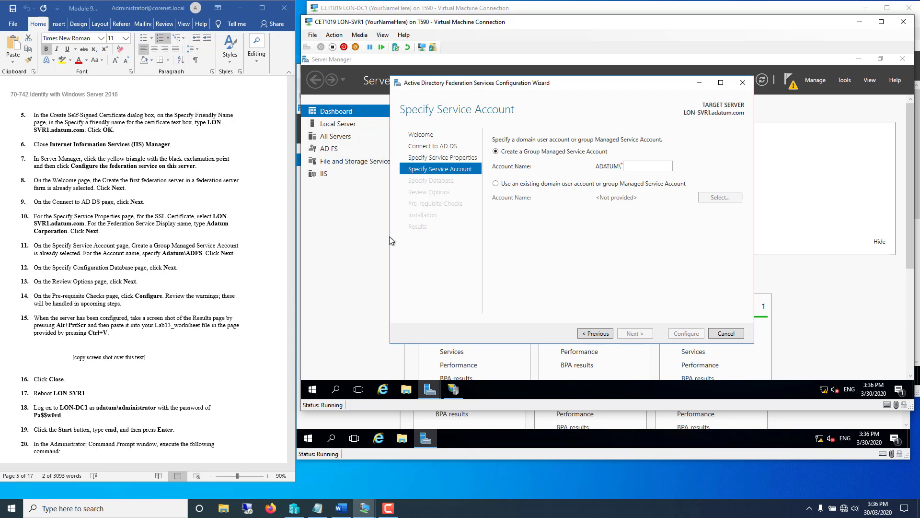
# - Set the service account to ADATUM\ADFS and keep the Windows Internal Database
pyautogui.click(649, 165)
pyautogui.write('ADFS')
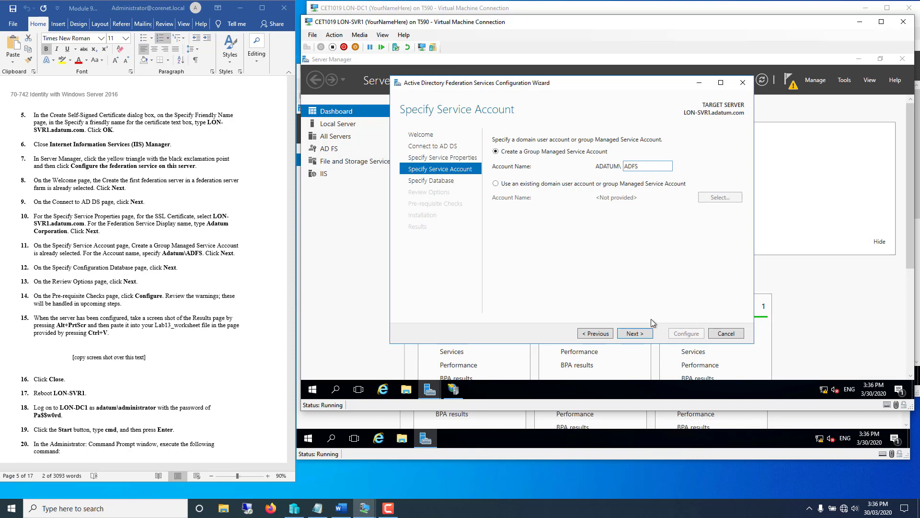
pyautogui.click(635, 333)
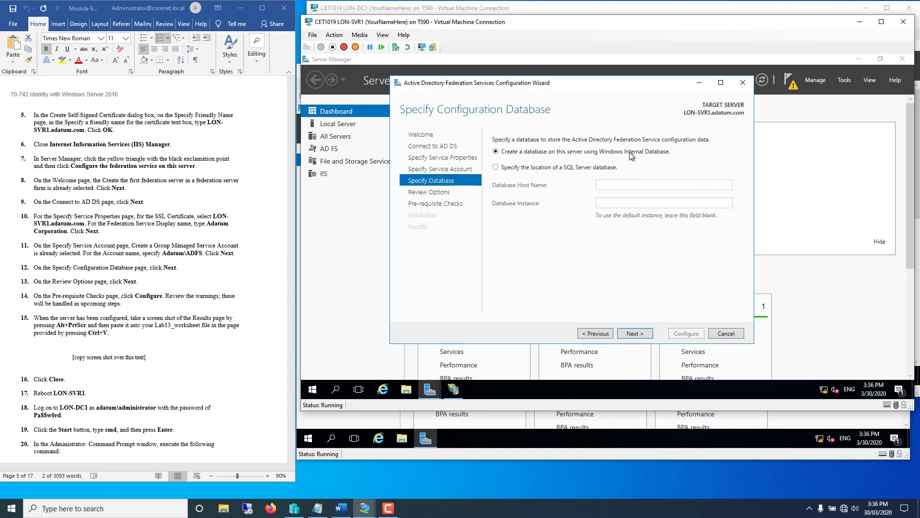
pyautogui.click(642, 336)
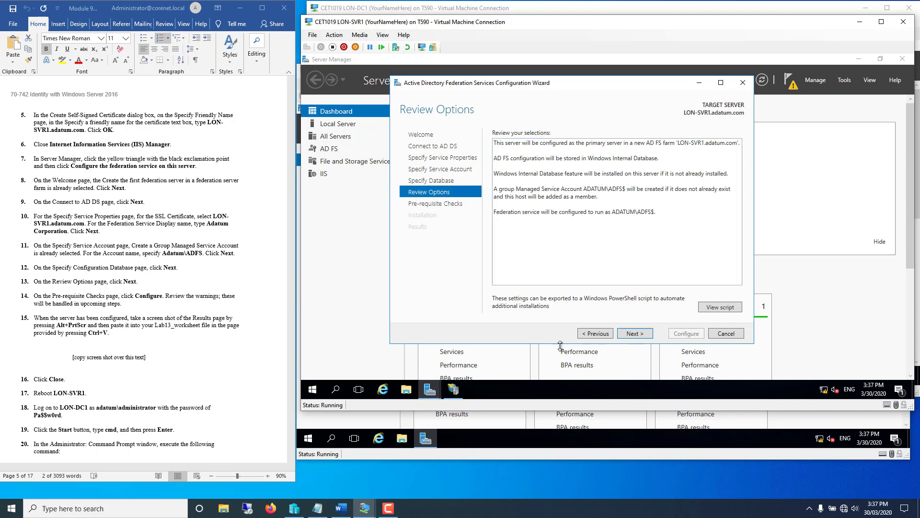
# - Pass the prerequisite checks and run the AD FS configuration on LON-SVR1
pyautogui.click(635, 334)
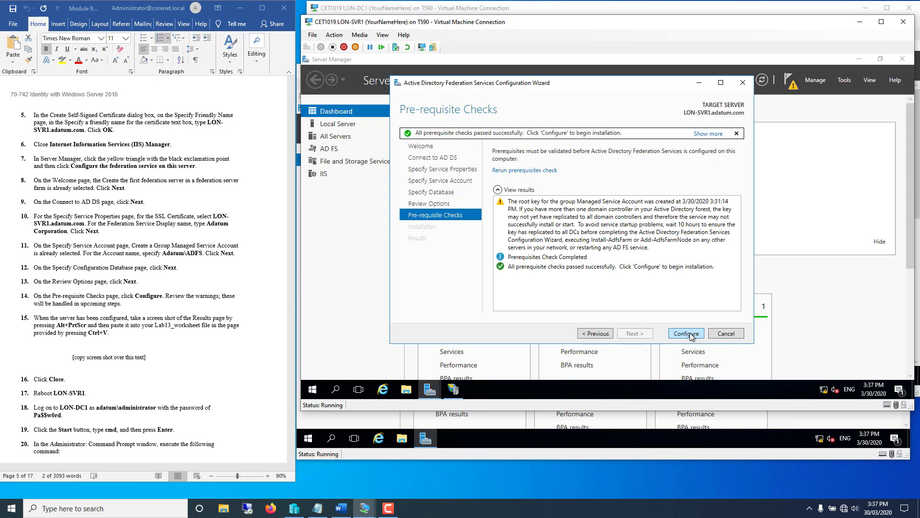
pyautogui.click(678, 334)
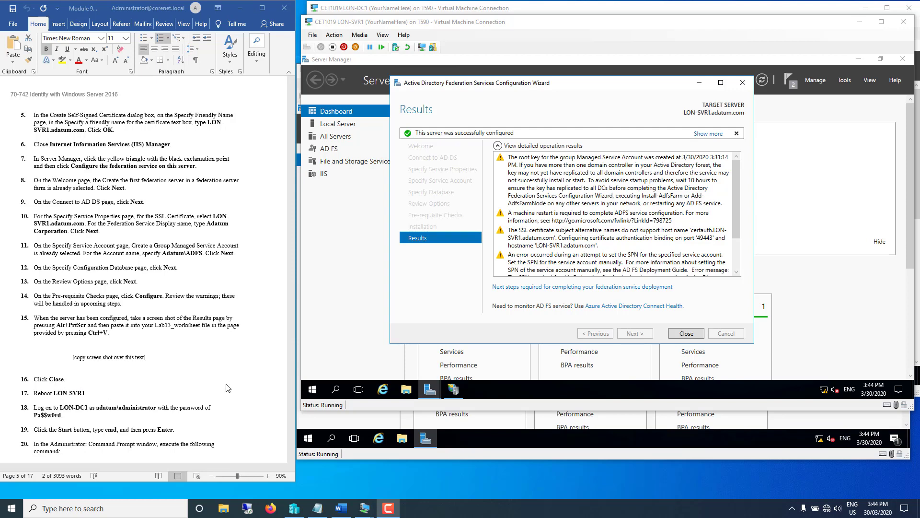
# - Close the finished AD FS configuration wizard and restart LON-SVR1, forcing the restart despite running apps
pyautogui.click(693, 336)
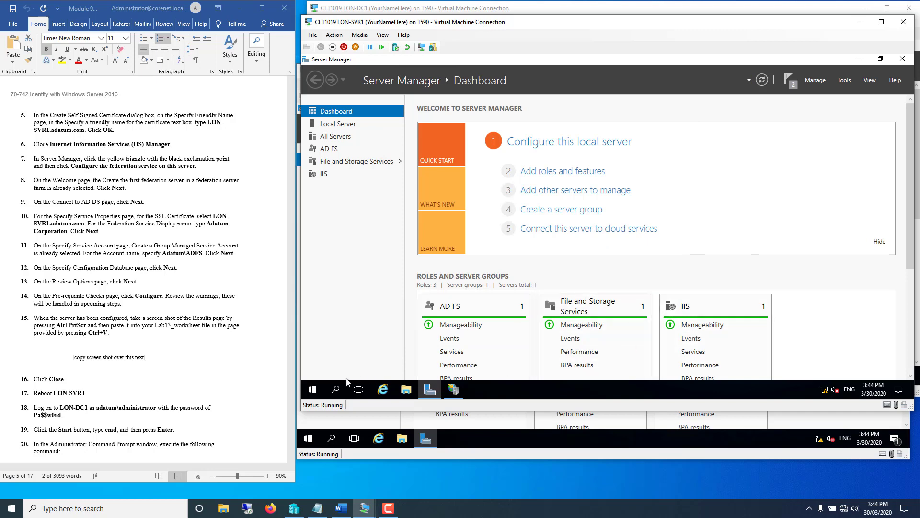
pyautogui.click(312, 389)
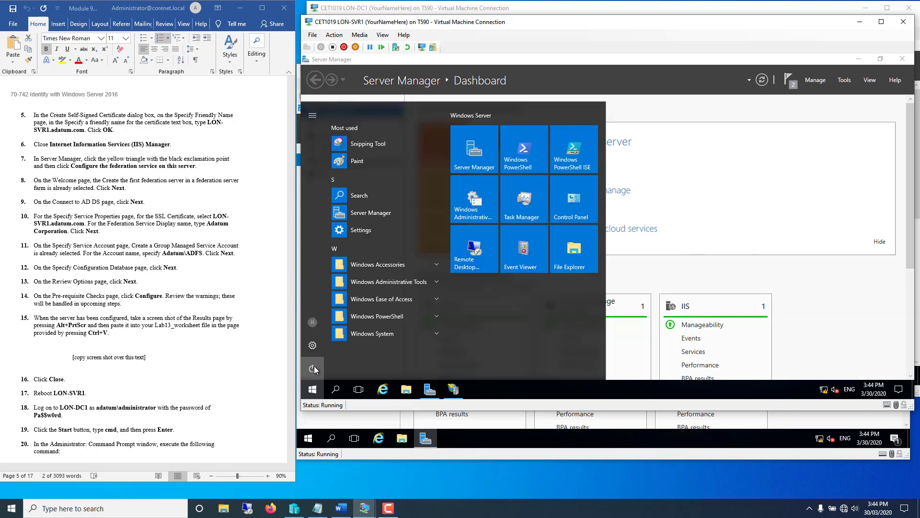
pyautogui.click(313, 367)
pyautogui.click(328, 342)
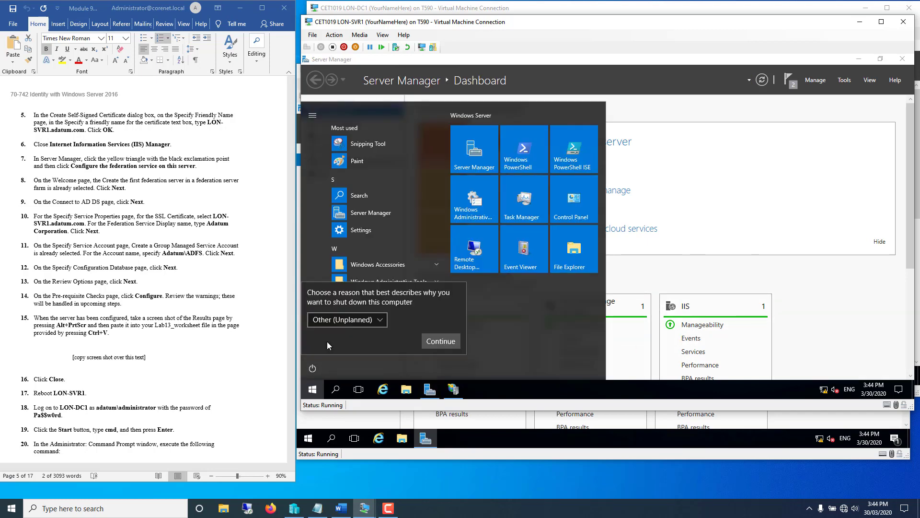
pyautogui.click(431, 340)
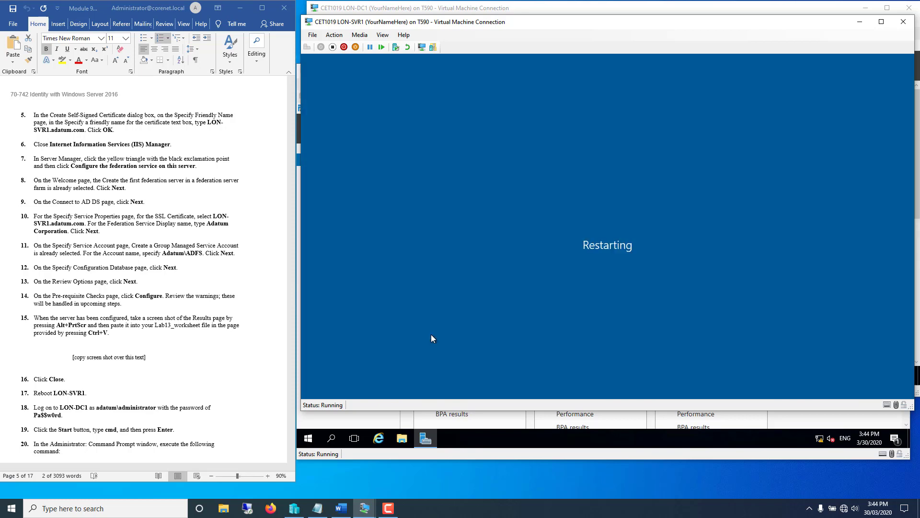
pyautogui.click(140, 387)
pyautogui.scroll(-5, 139, 384)
pyautogui.scroll(-6, 139, 382)
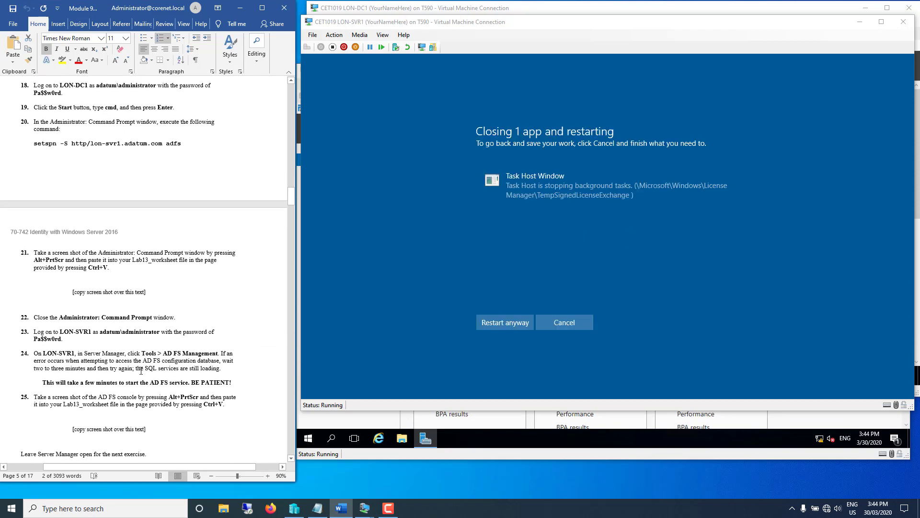
pyautogui.click(506, 323)
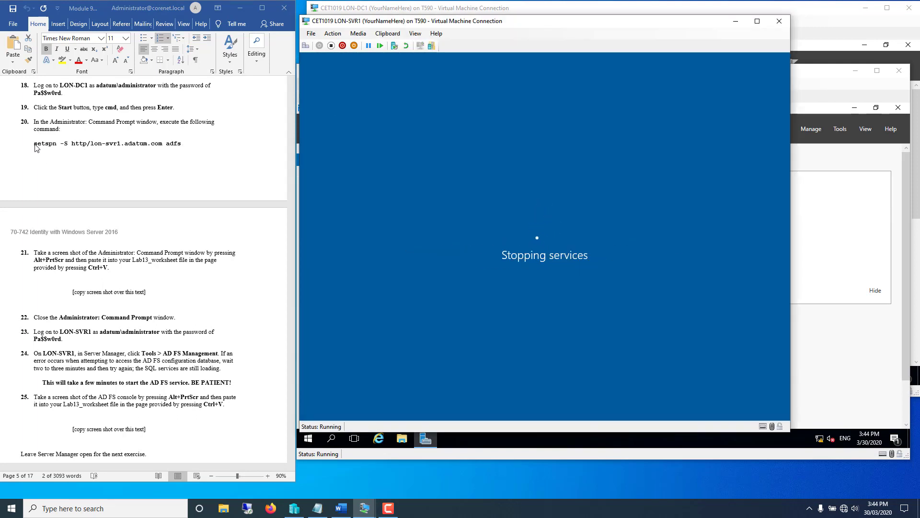
# - Copy the setspn command from step 20 of the lab guide in Word
pyautogui.click(35, 148)
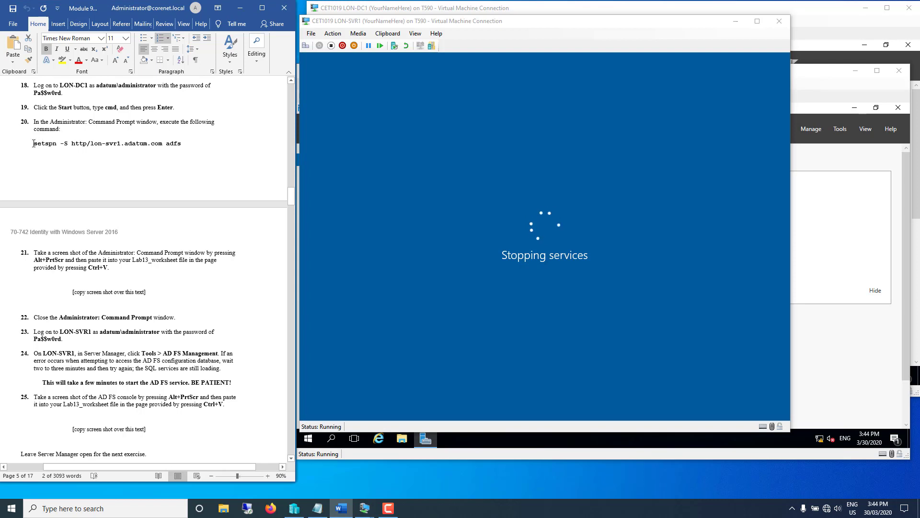
pyautogui.moveTo(34, 143); pyautogui.dragTo(183, 142)
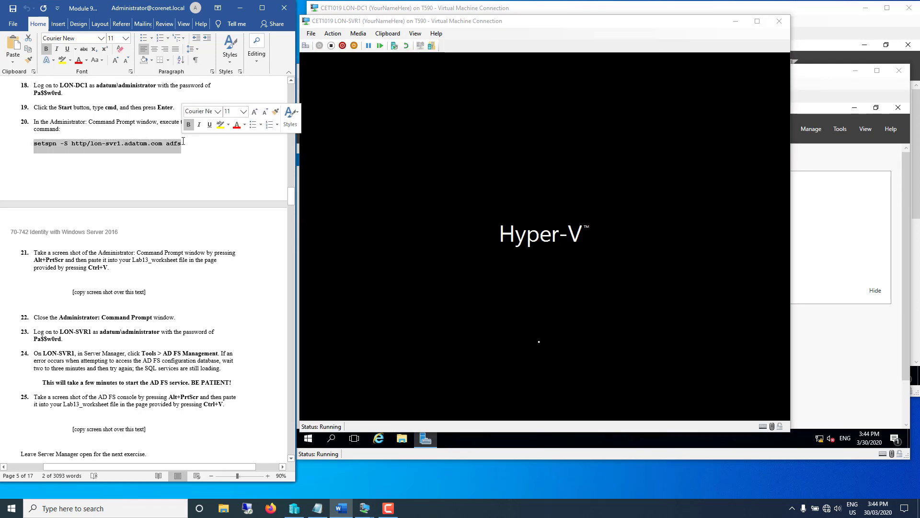
pyautogui.rightClick(171, 140)
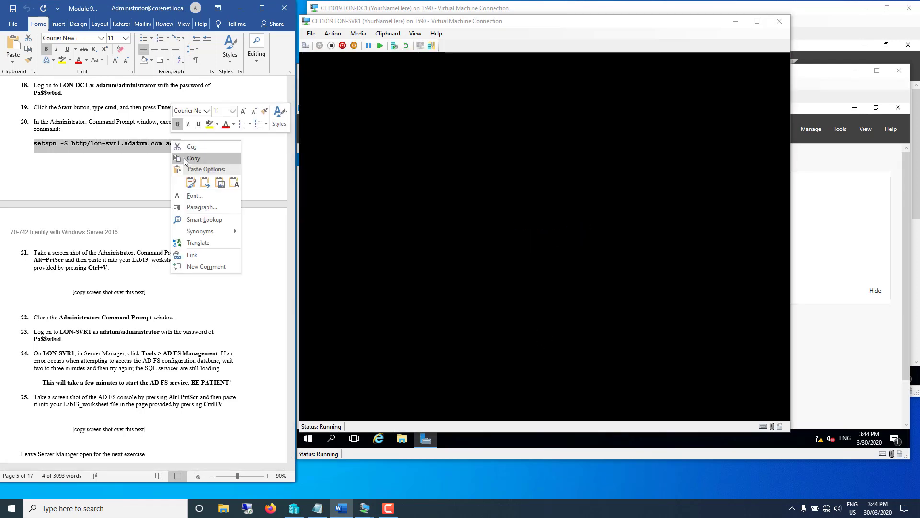
pyautogui.click(185, 160)
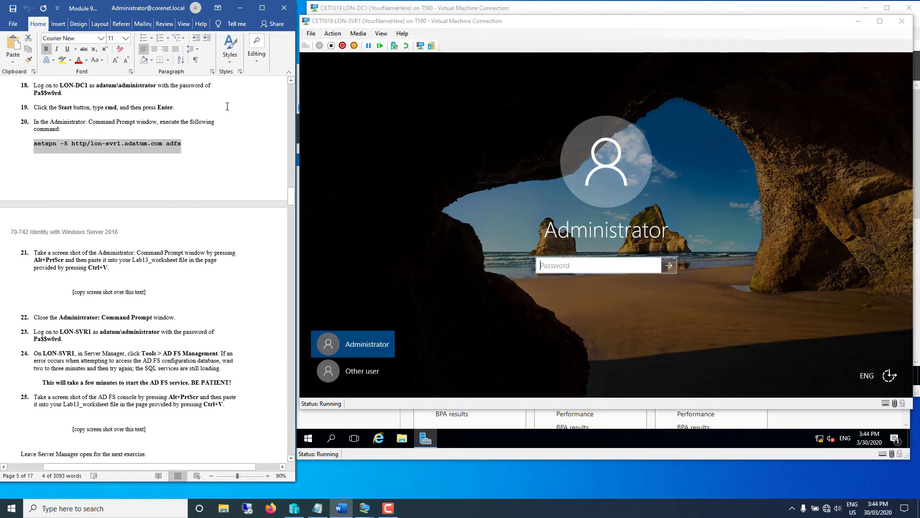
# - Sign in to LON-SVR1 as Other user with the Adatum domain administrator account and its password
pyautogui.click(358, 372)
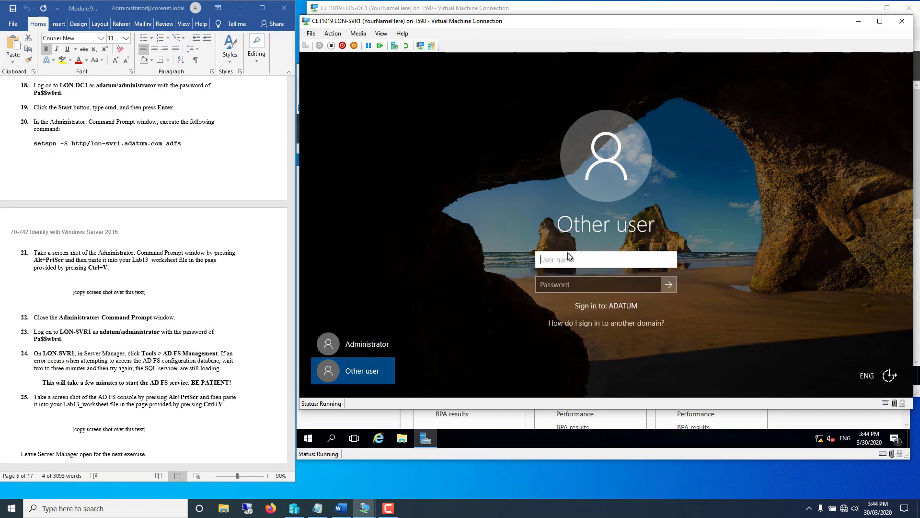
pyautogui.write('adatum\\admi')
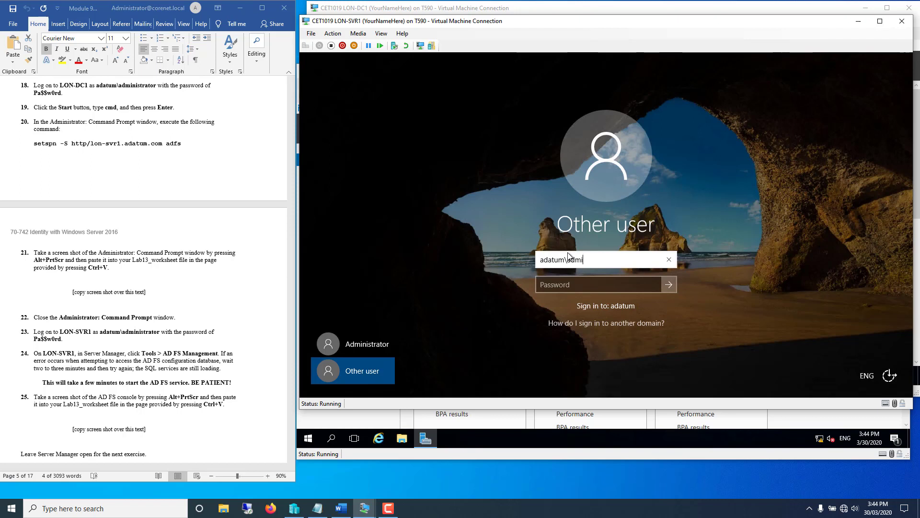
pyautogui.write('tor')
pyautogui.press('Tab')
pyautogui.write('Pa$$w0rd')
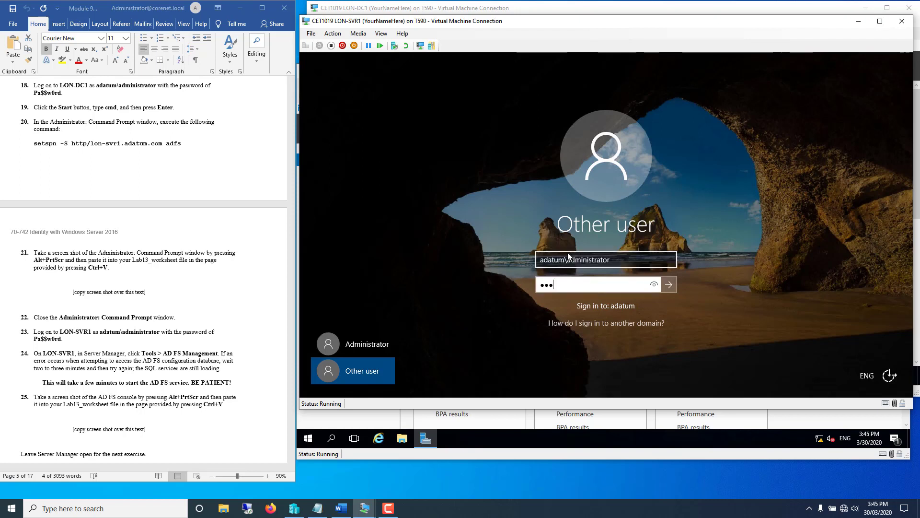
pyautogui.press('Return')
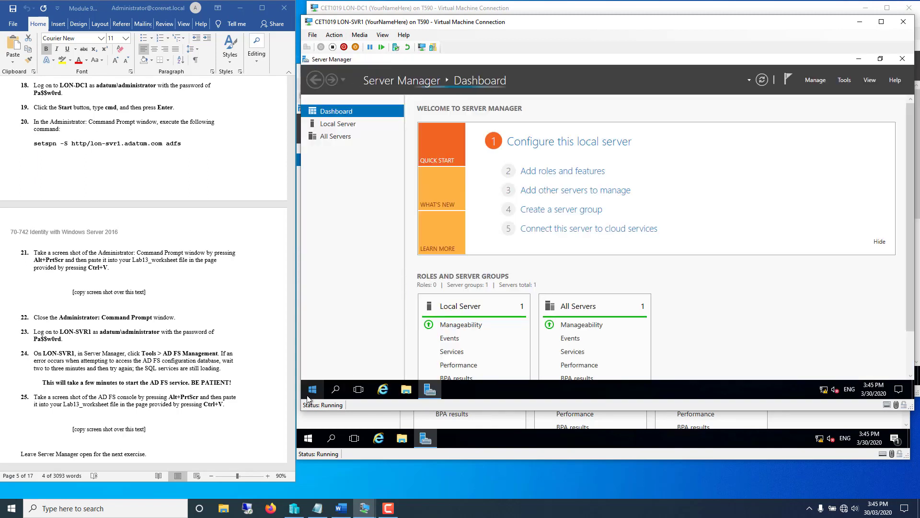
# - Register SPN http/lon-svr1.adatum.com for the ADFS account by running the pasted setspn command elevated
pyautogui.rightClick(312, 390)
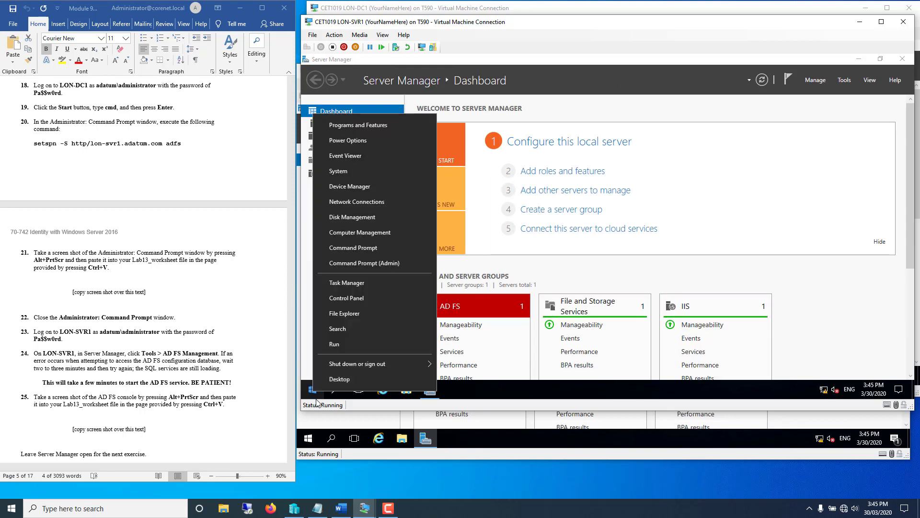
pyautogui.click(363, 262)
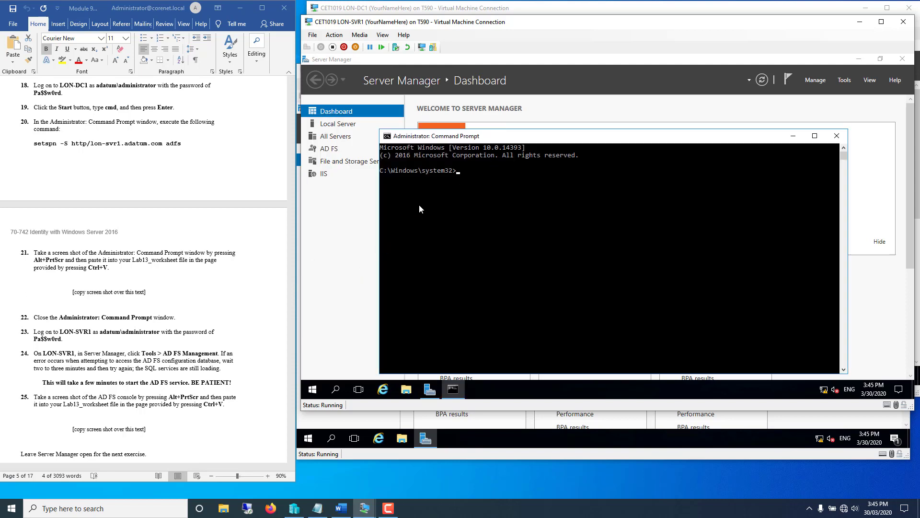
pyautogui.write('setspn -S http/lon-svr1.adatum.com adfs')
pyautogui.press('Return')
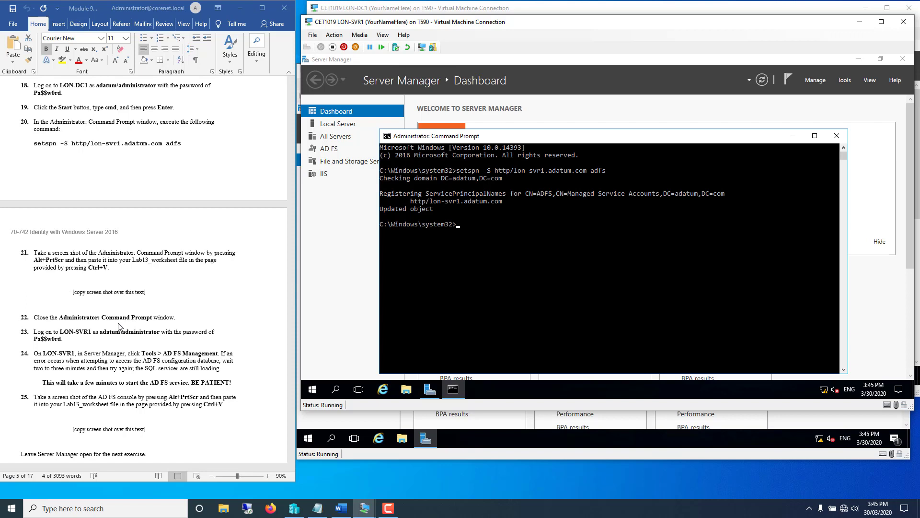
pyautogui.click(837, 136)
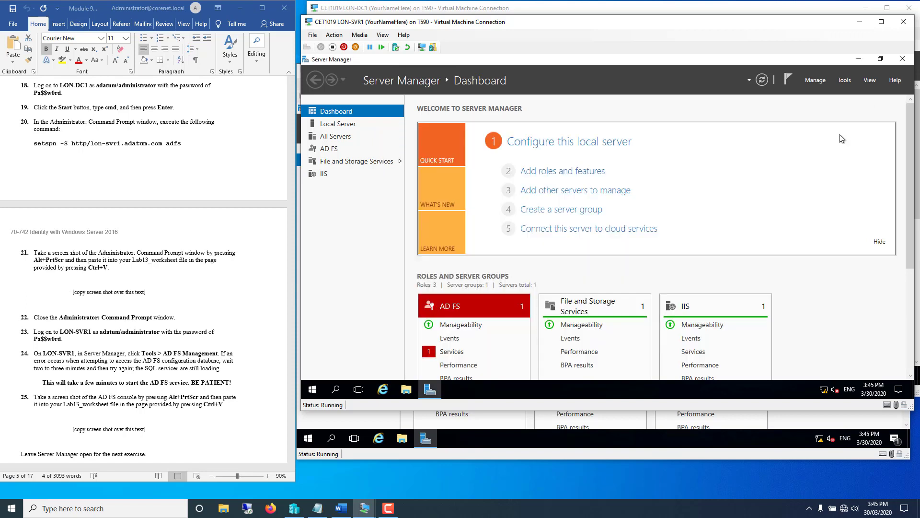
# - Scroll ahead in the lab guide and bring up Server Manager's Tools list
pyautogui.click(99, 342)
pyautogui.scroll(-6, 98, 342)
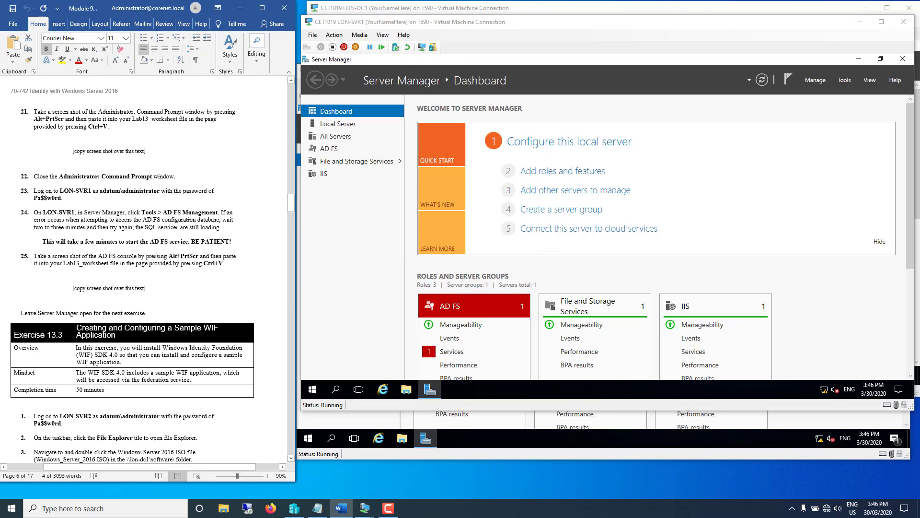
pyautogui.click(844, 80)
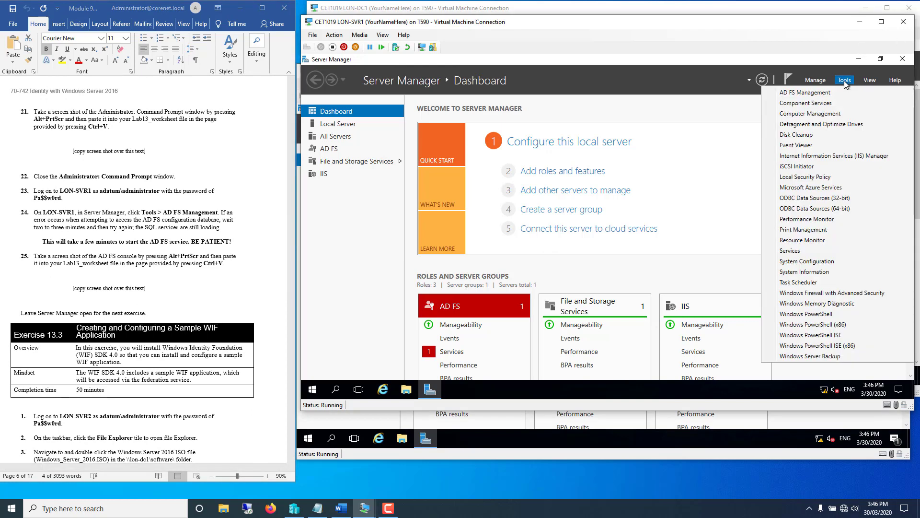
# - Launch AD FS Management from Server Manager and read the next lab guide instructions
pyautogui.click(820, 93)
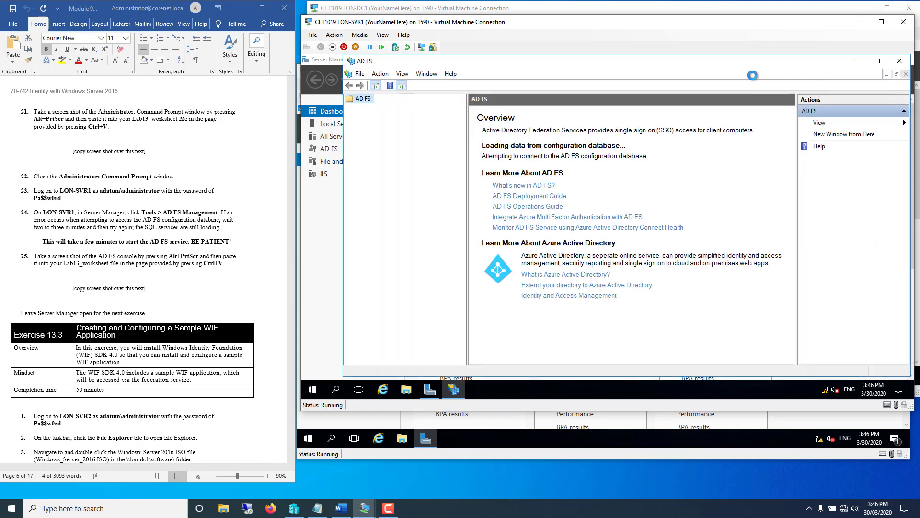
pyautogui.click(235, 276)
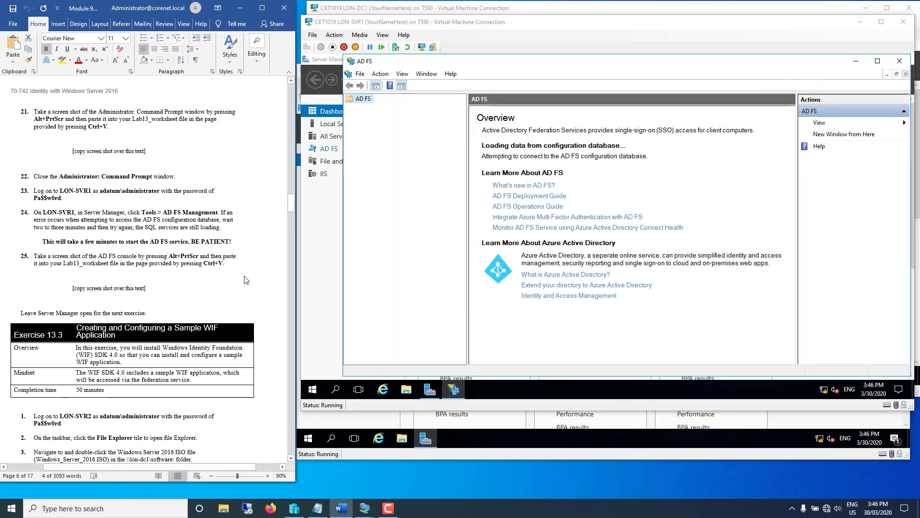
pyautogui.scroll(-3, 247, 278)
pyautogui.scroll(-2, 232, 217)
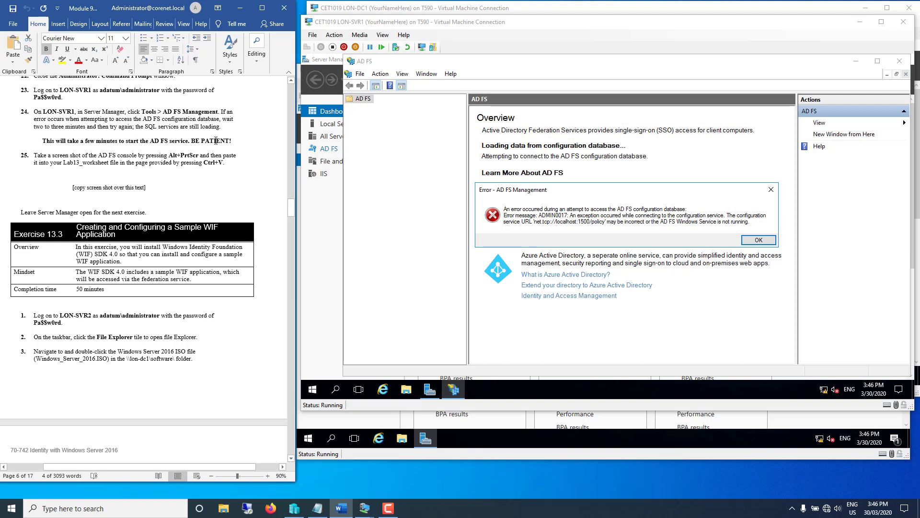
# - Dismiss the configuration database load errors, retrying the connection twice, and widen the Actions pane
pyautogui.click(752, 242)
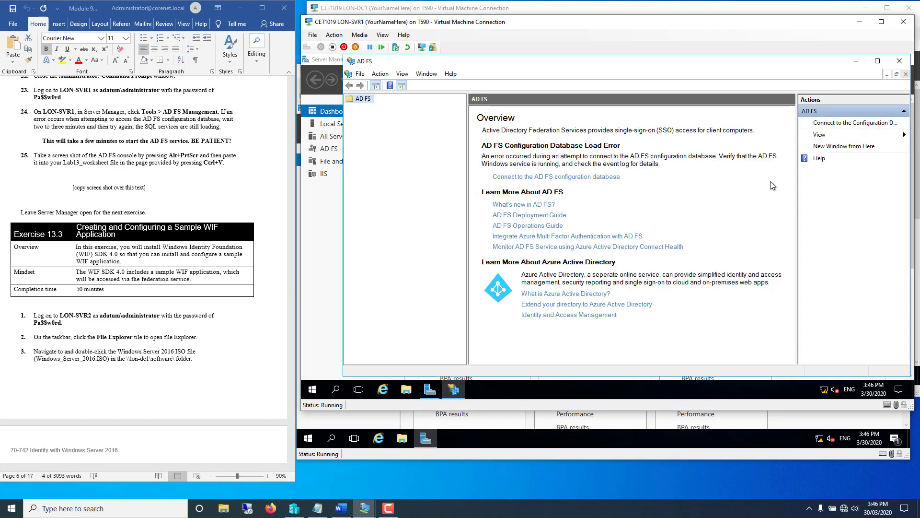
pyautogui.click(836, 125)
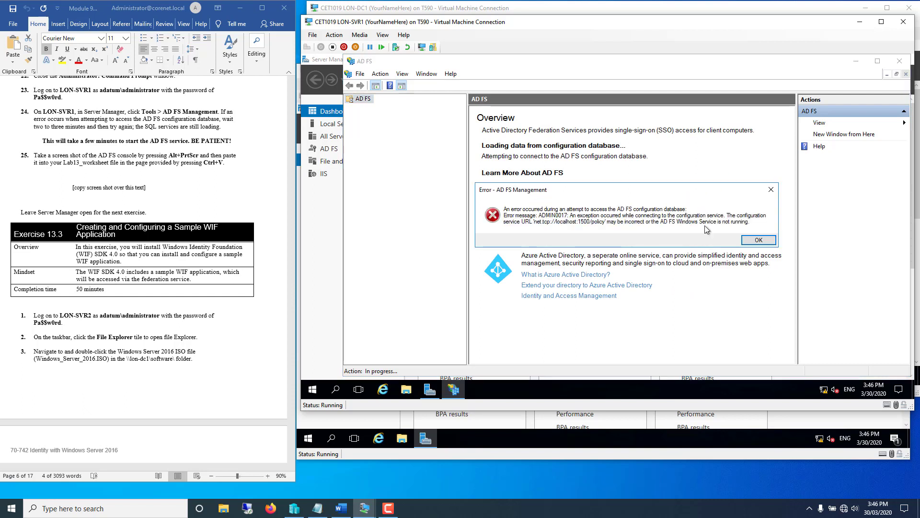
pyautogui.click(766, 245)
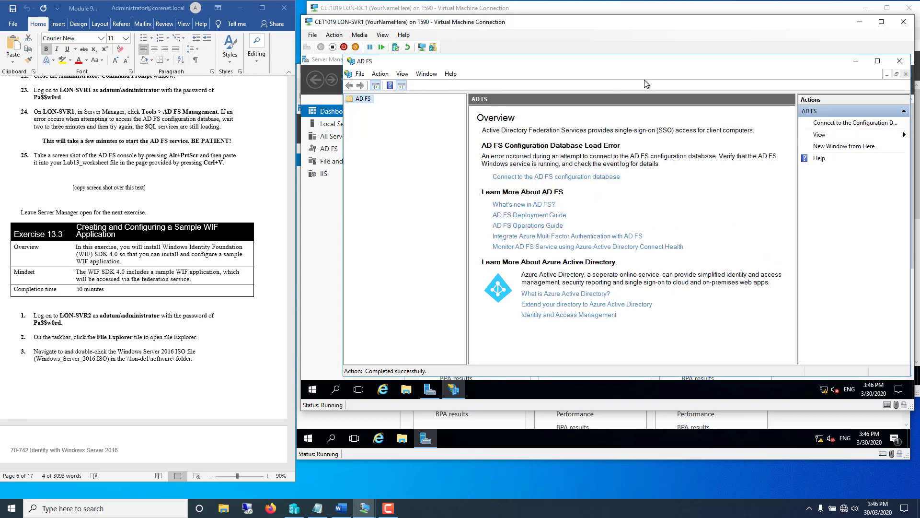
pyautogui.click(824, 123)
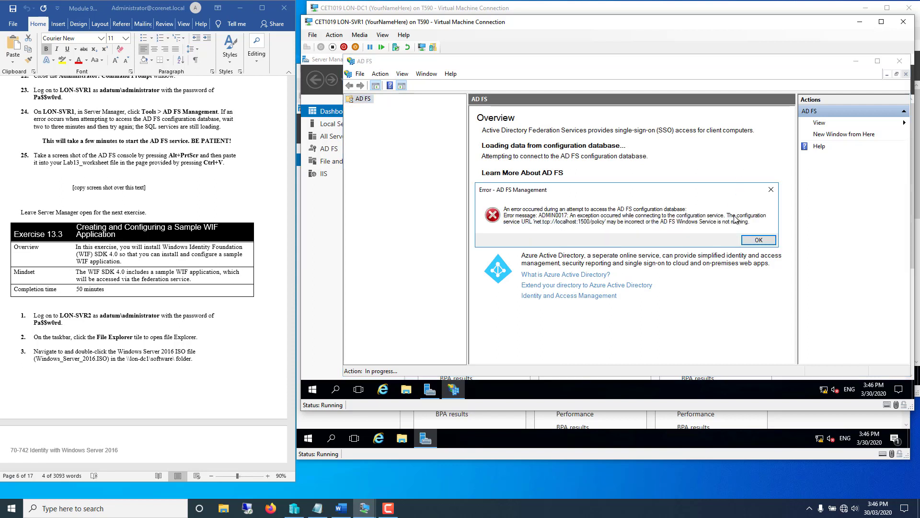
pyautogui.click(757, 242)
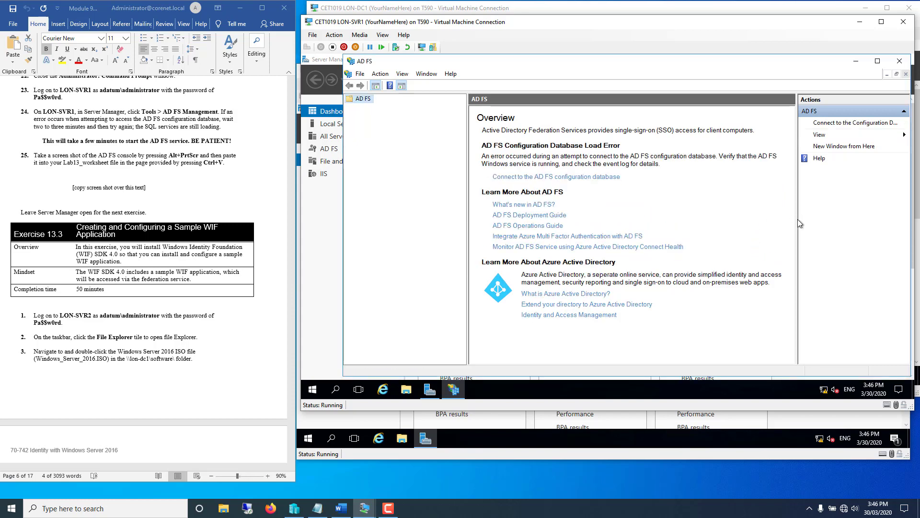
pyautogui.moveTo(797, 220); pyautogui.dragTo(769, 218)
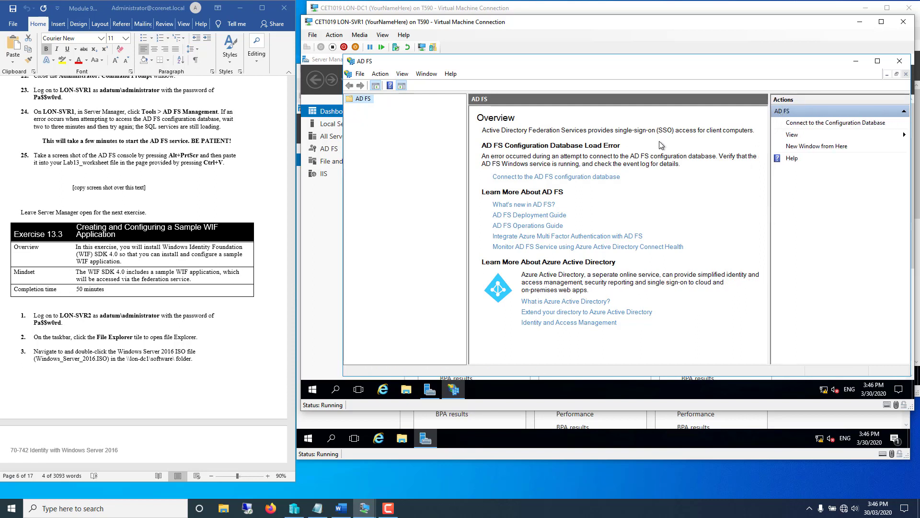
# - Connect AD FS to its configuration database, then read Exercise 13.3's Overview and Mindset in the guide
pyautogui.click(798, 123)
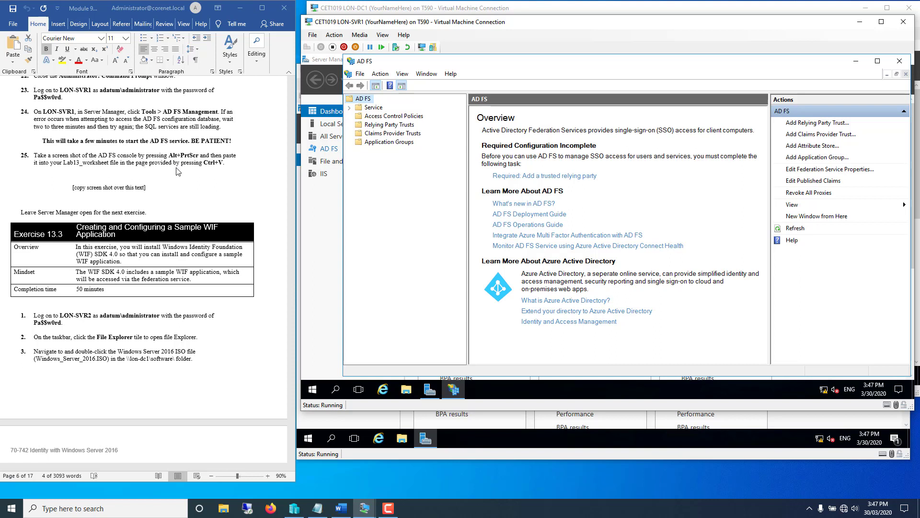
pyautogui.click(245, 343)
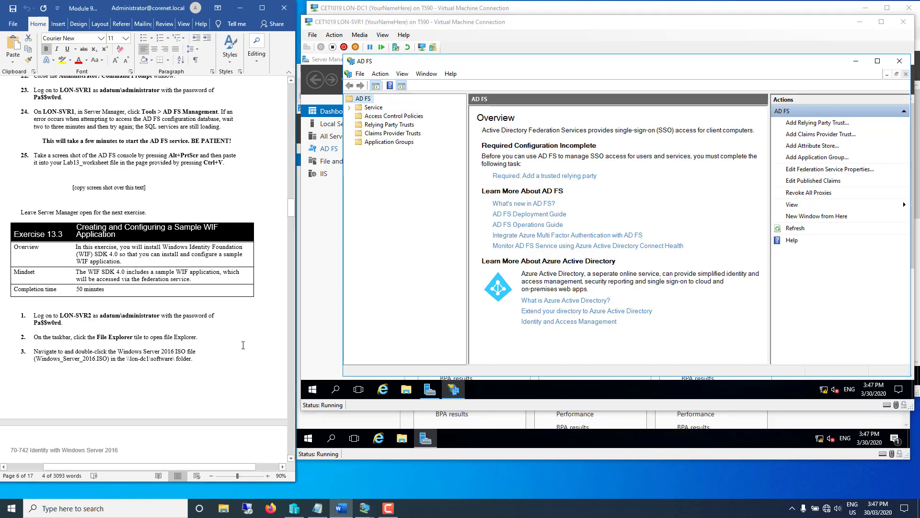
pyautogui.scroll(-5, 243, 345)
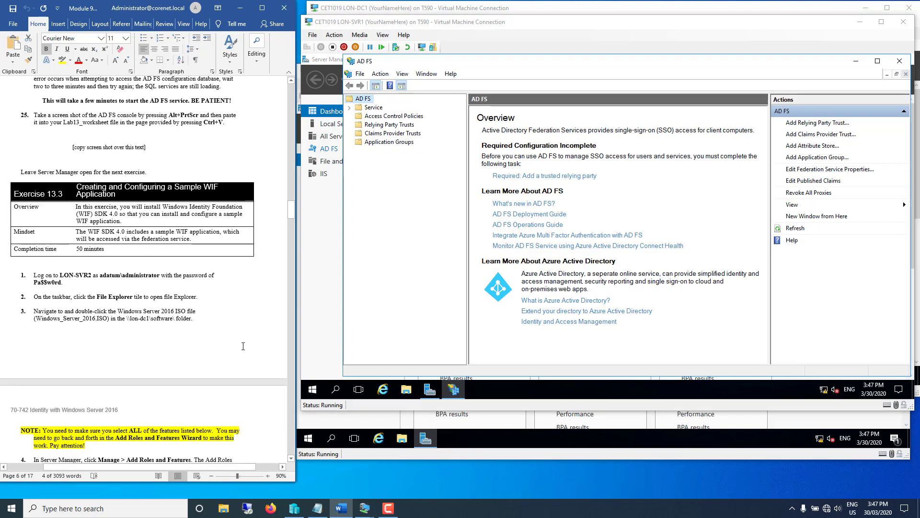
pyautogui.scroll(-1, 245, 344)
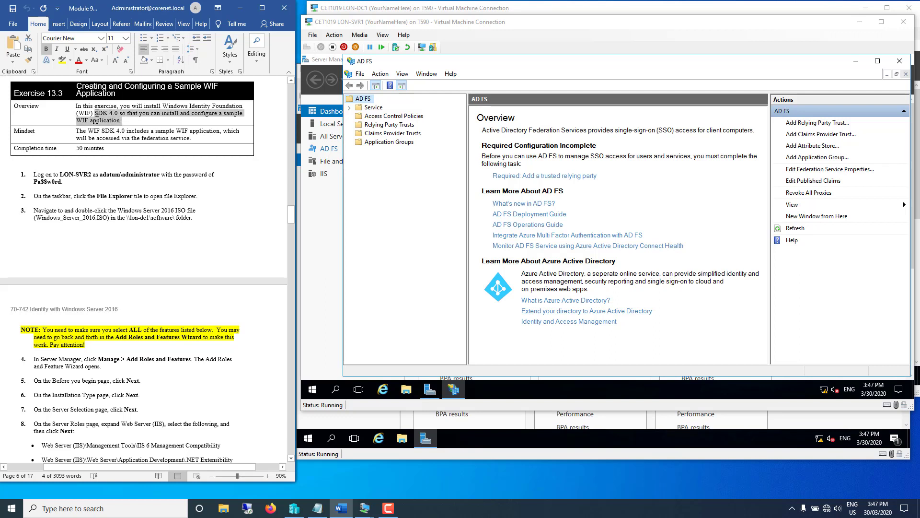
pyautogui.moveTo(122, 121); pyautogui.dragTo(75, 106)
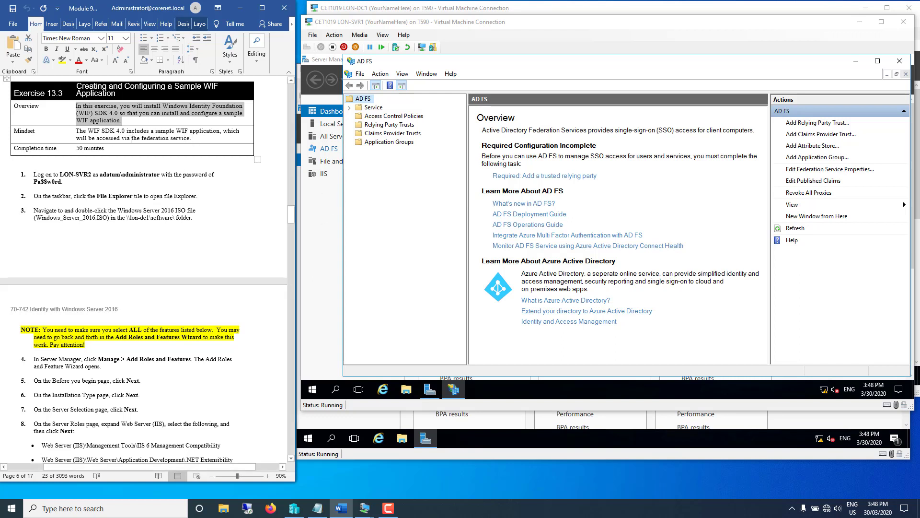
pyautogui.moveTo(88, 132); pyautogui.dragTo(192, 139)
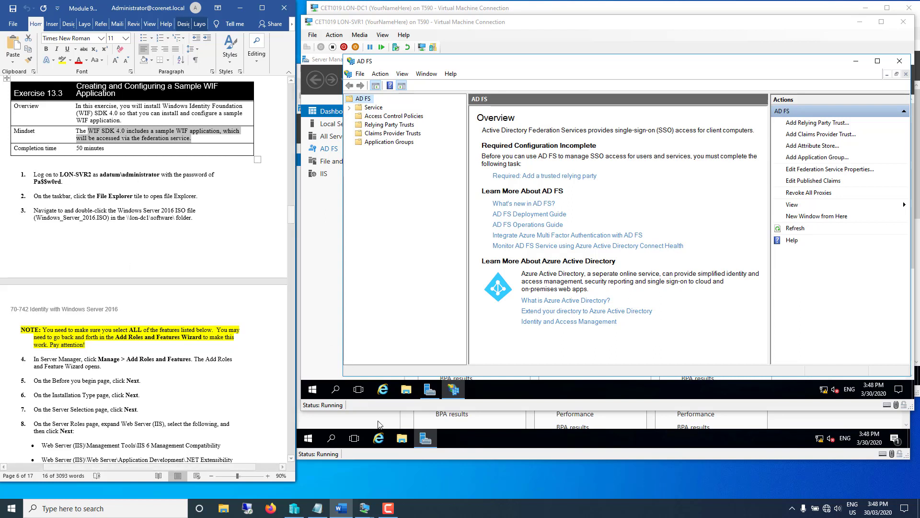
# - On LON-SVR2, browse to \\lon-dc1\Software and mount the Windows_Server_2016 disc image as drive E:
pyautogui.click(439, 453)
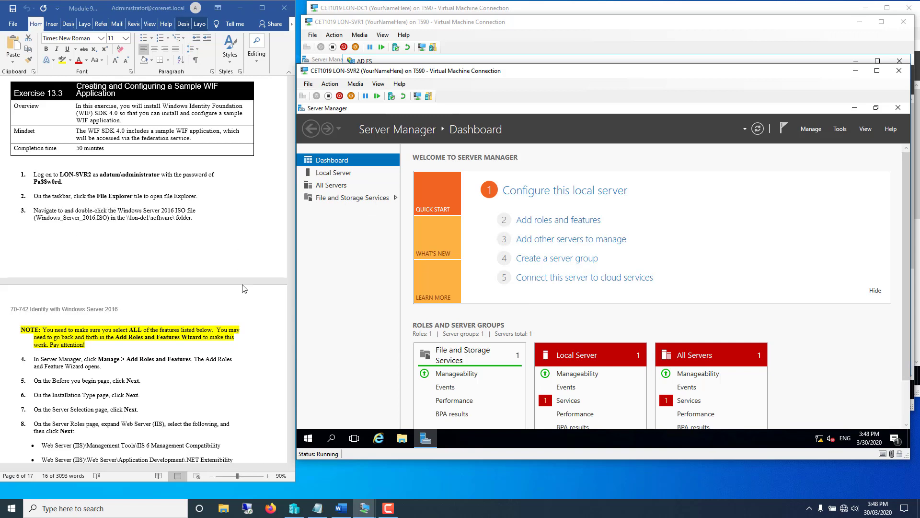
pyautogui.click(402, 439)
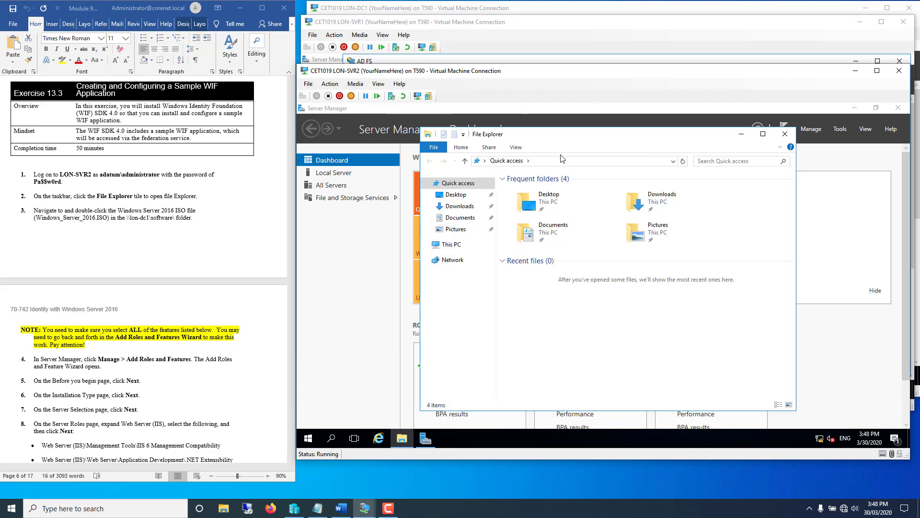
pyautogui.click(565, 162)
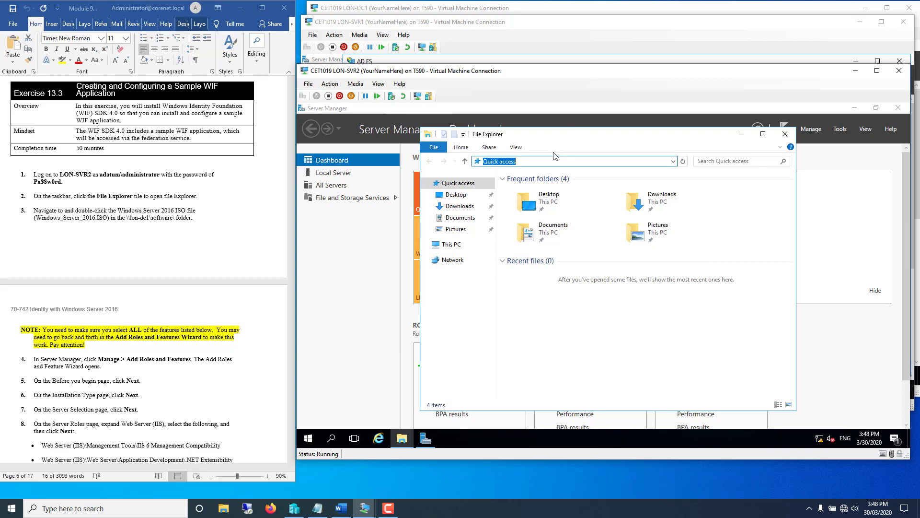
pyautogui.write('\\\\lon-dc1')
pyautogui.press('Return')
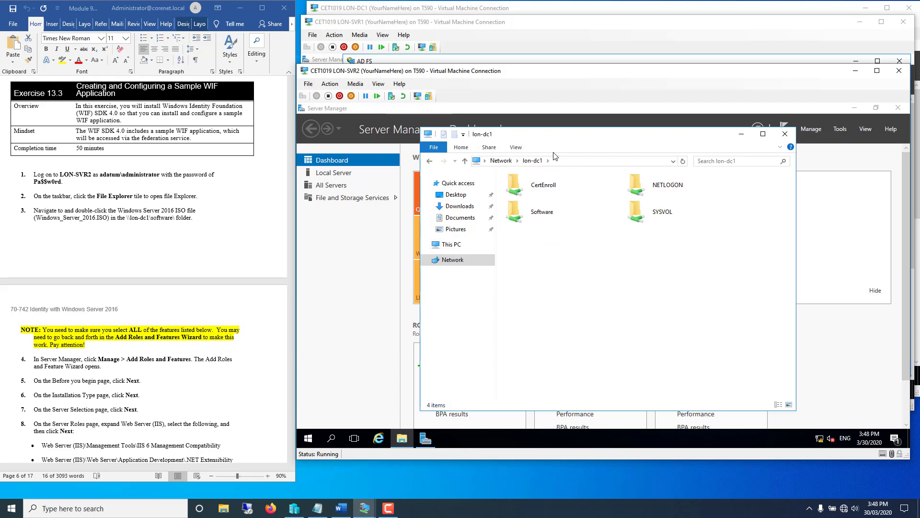
pyautogui.doubleClick(531, 212)
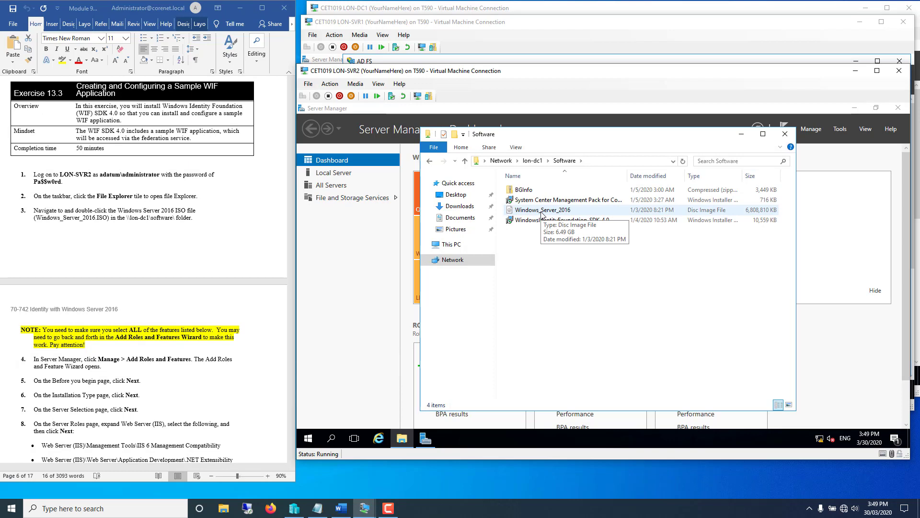
pyautogui.click(425, 245)
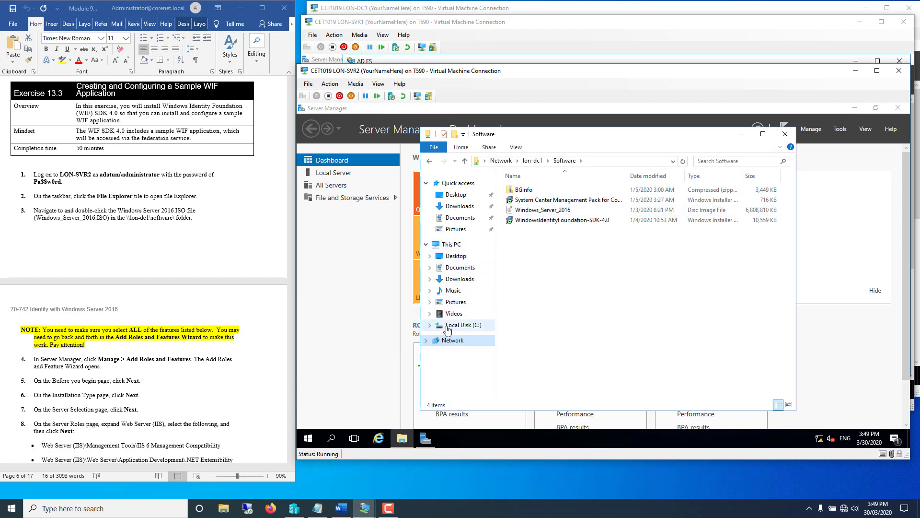
pyautogui.doubleClick(542, 212)
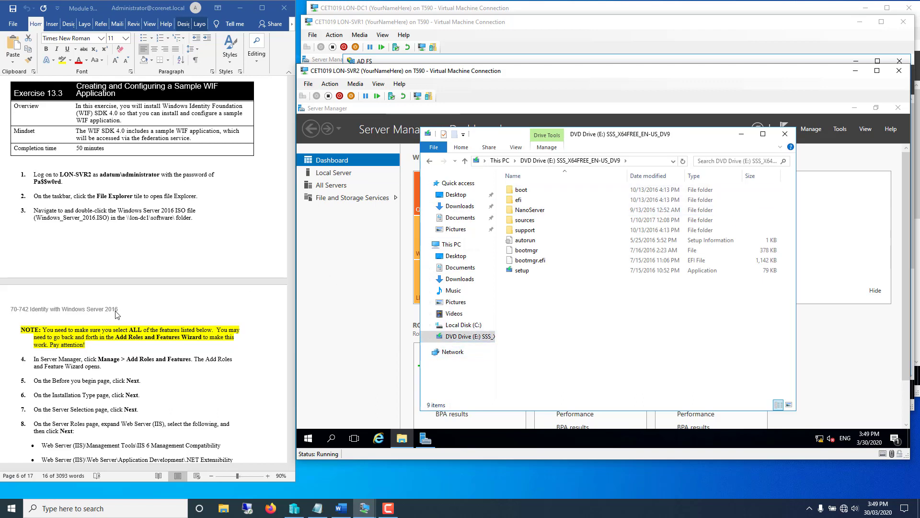
# - Scroll the lab guide to the instructions for adding .NET Framework 3.5 features
pyautogui.click(163, 321)
pyautogui.scroll(-3, 163, 322)
pyautogui.scroll(-6, 163, 322)
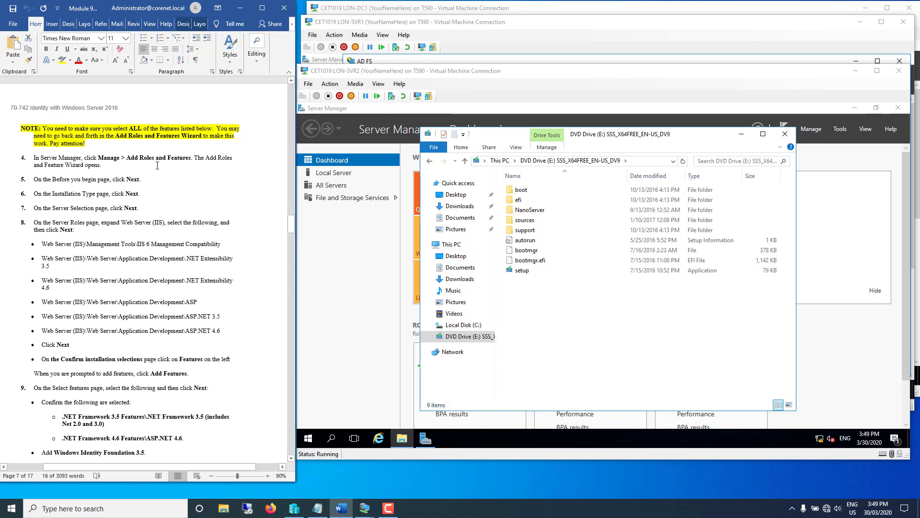
# - Launch the Add Roles and Features Wizard on LON-SVR2 and advance to Select server roles
pyautogui.click(812, 130)
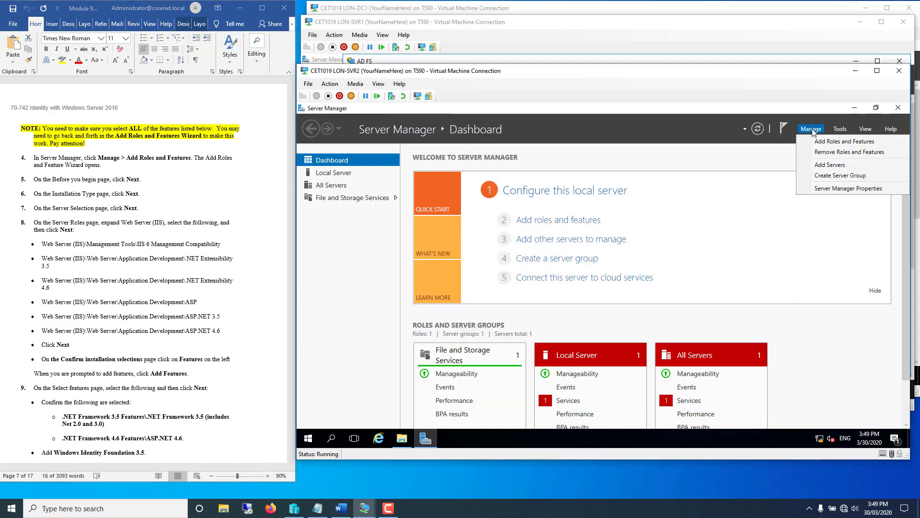
pyautogui.click(825, 142)
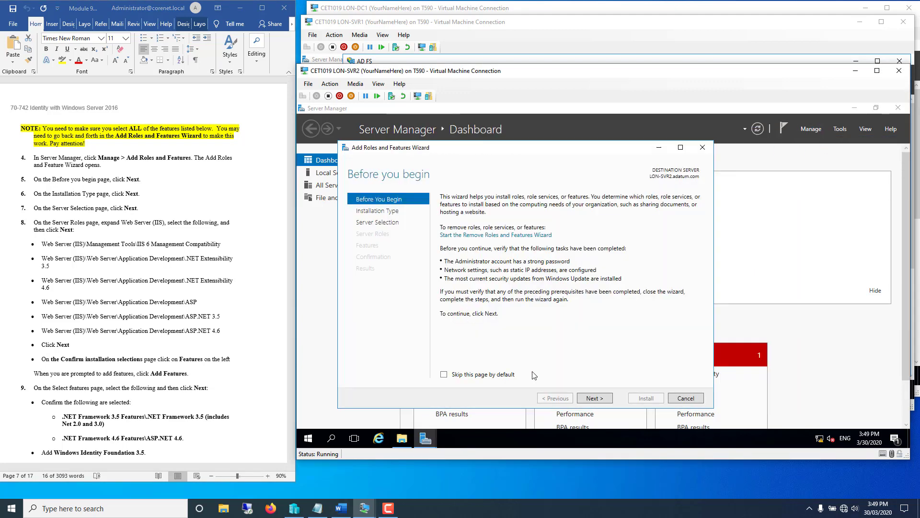
pyautogui.click(593, 399)
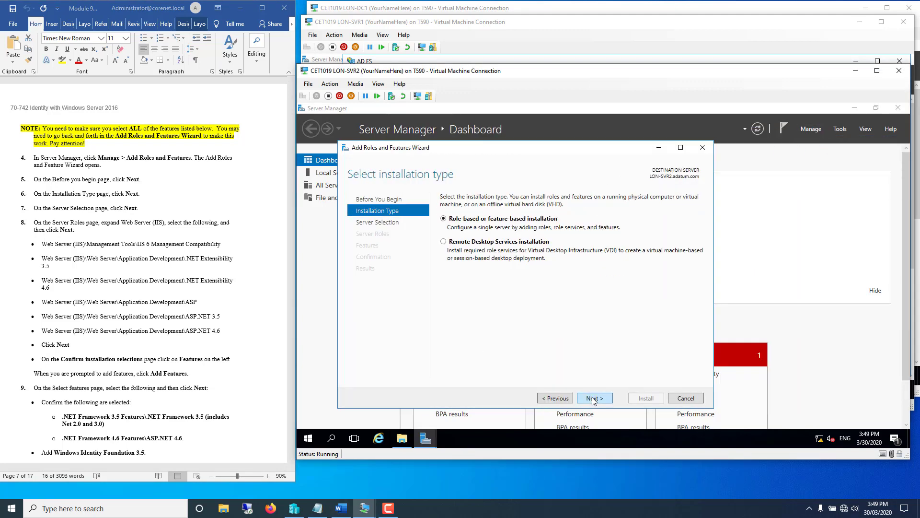
pyautogui.click(593, 399)
pyautogui.click(593, 399)
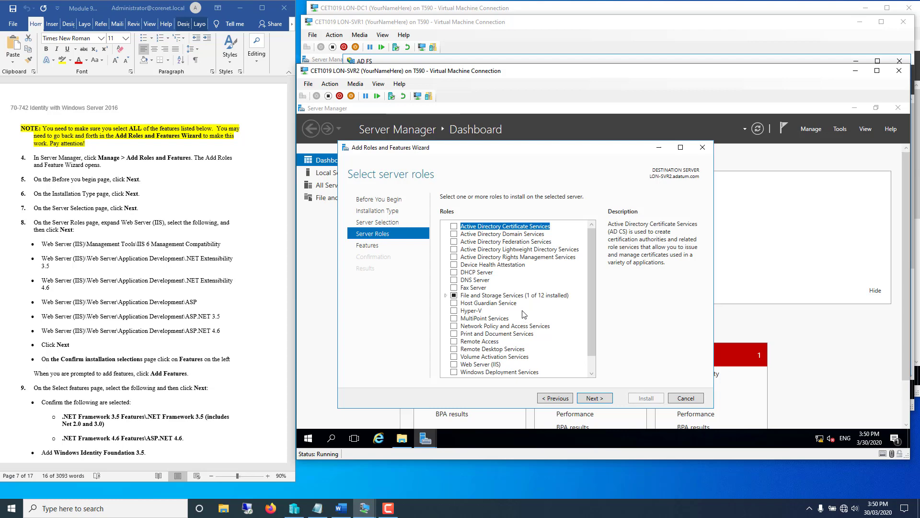
# - Check the LON-SVR1 AD FS console, then tick Web Server (IIS) in the LON-SVR2 wizard
pyautogui.click(453, 24)
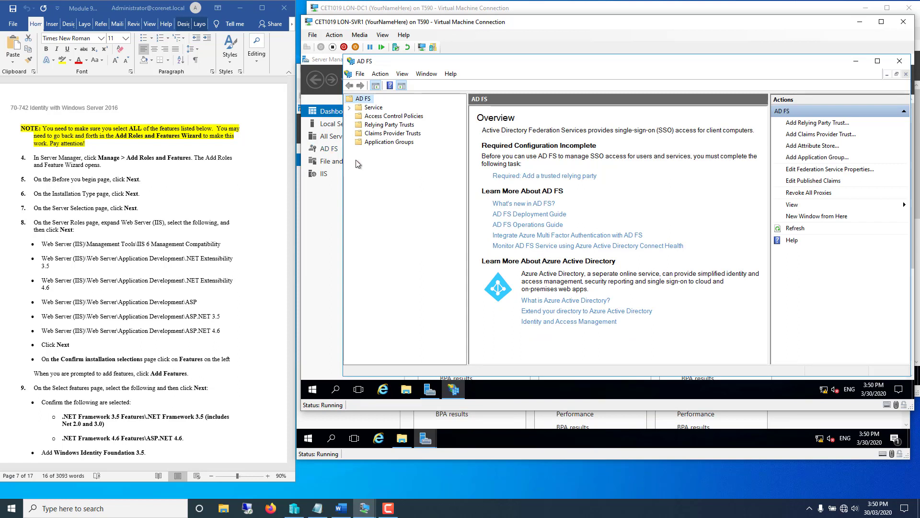
pyautogui.click(406, 460)
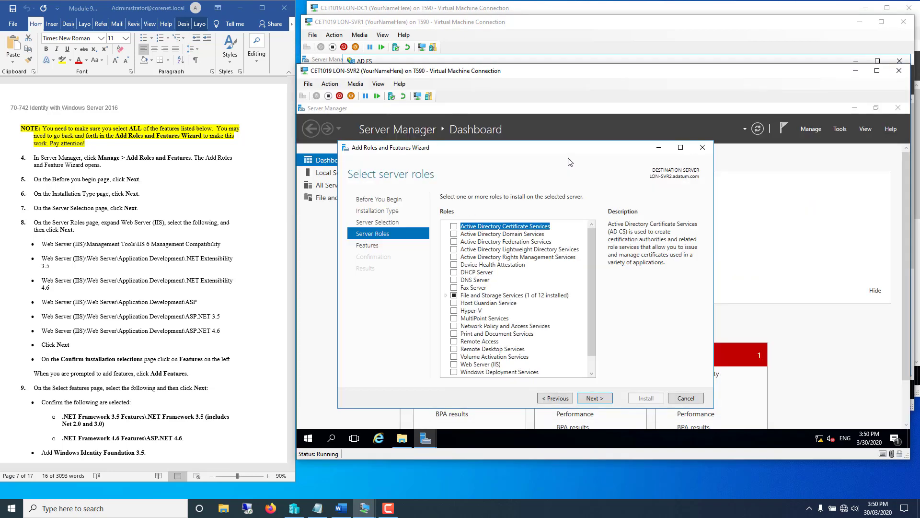
pyautogui.click(458, 25)
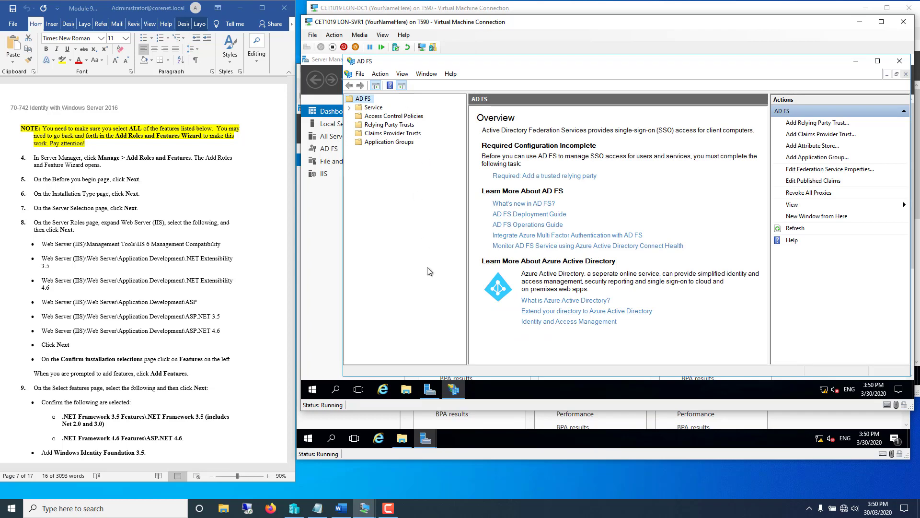
pyautogui.click(510, 457)
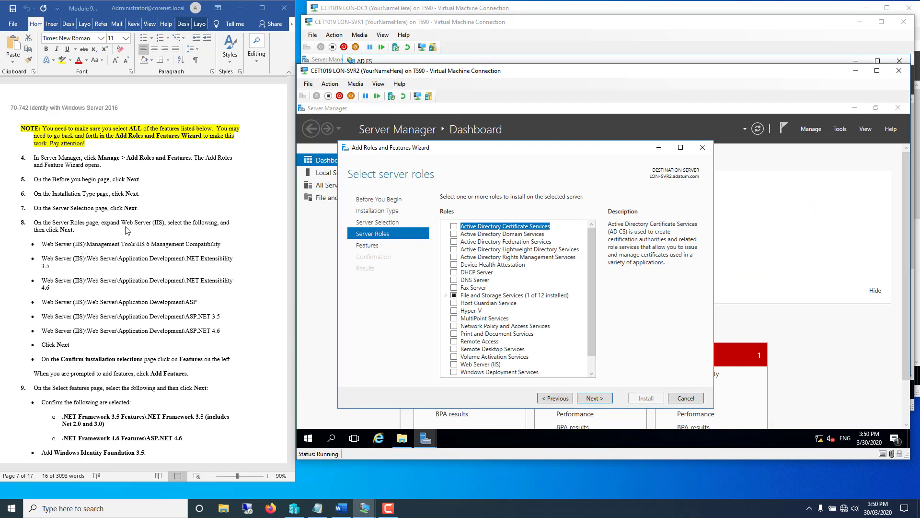
pyautogui.click(454, 365)
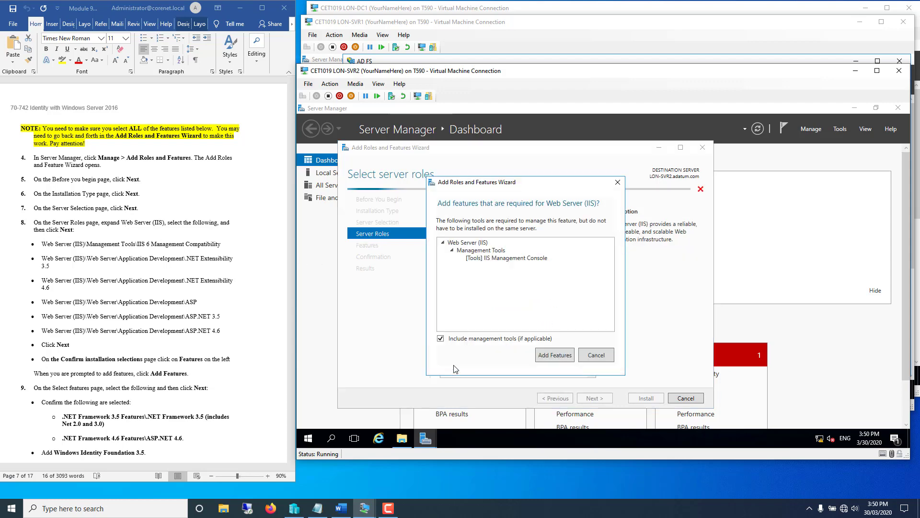
# - Accept Web Server (IIS)'s required features and move past Features to the Web Server Role (IIS) page
pyautogui.click(555, 355)
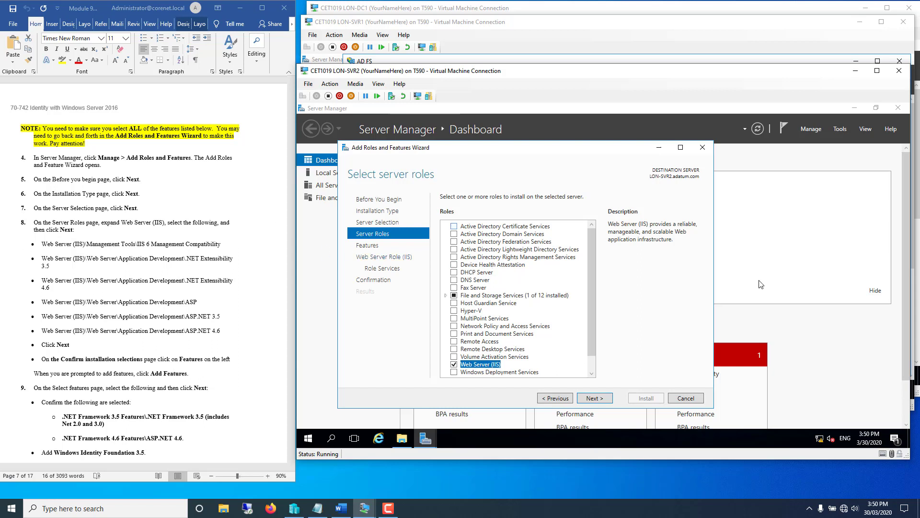
pyautogui.click(591, 398)
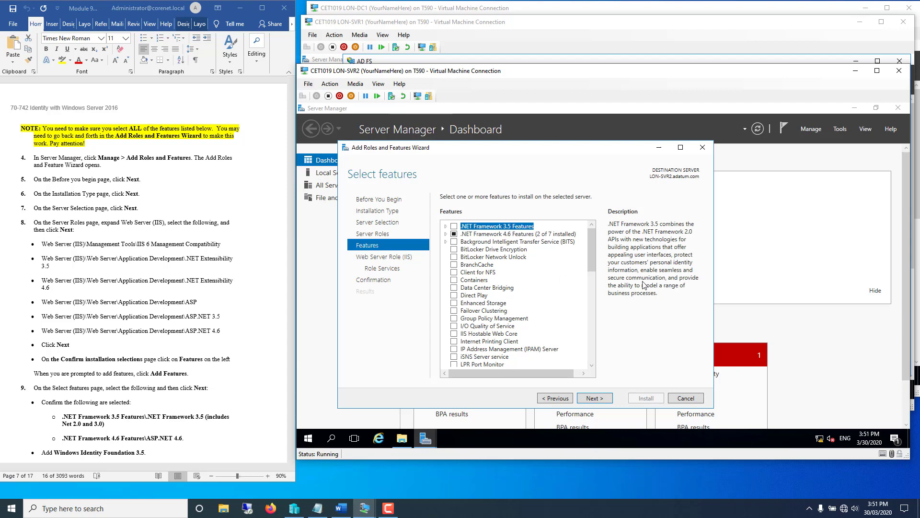
pyautogui.moveTo(592, 255); pyautogui.dragTo(610, 379)
pyautogui.click(602, 399)
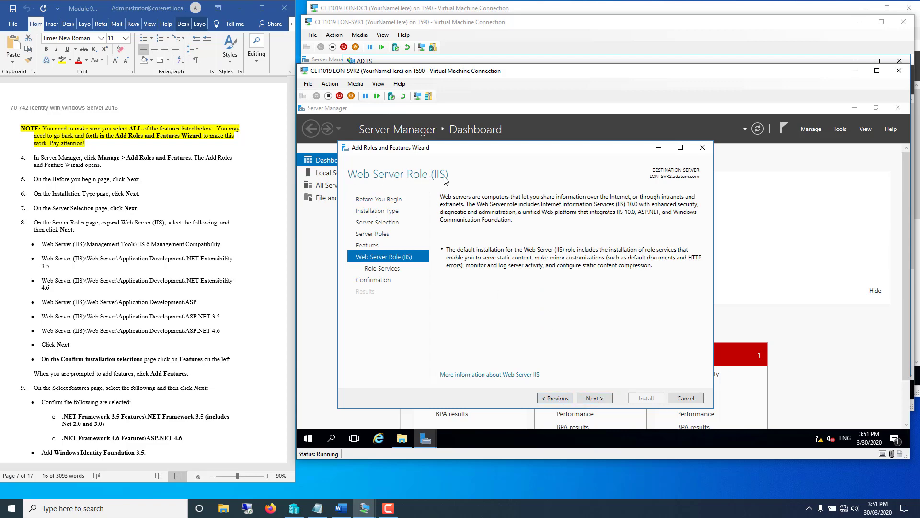
# - Tick IIS 6 Metabase Compatibility under Management Tools > IIS 6 Management Compatibility
pyautogui.click(592, 399)
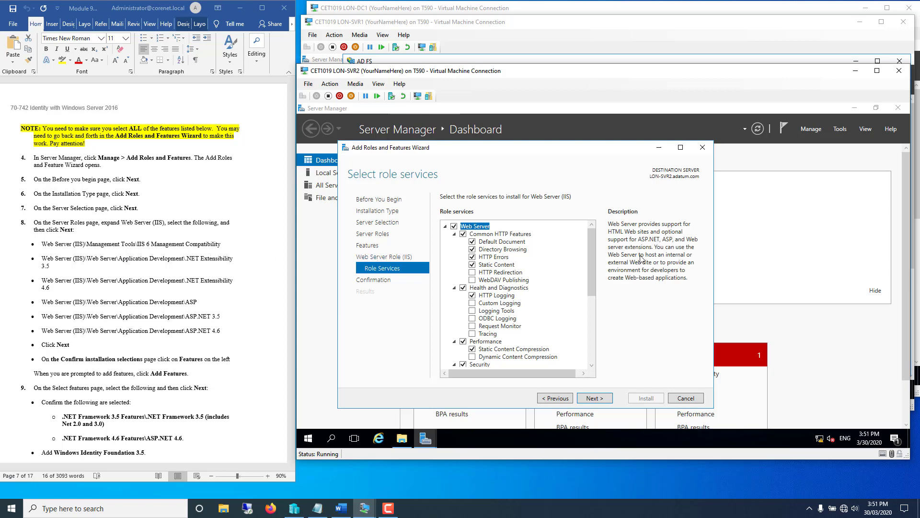
pyautogui.moveTo(594, 258); pyautogui.dragTo(592, 329)
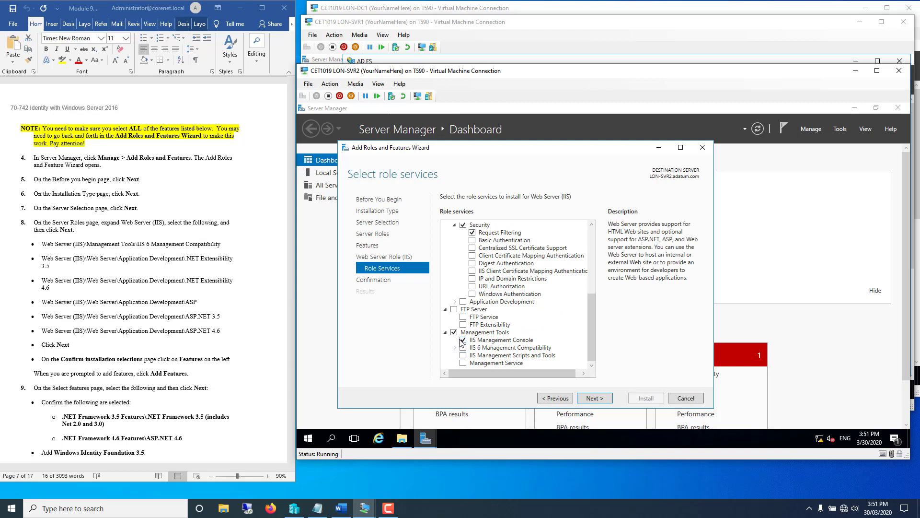
pyautogui.click(456, 348)
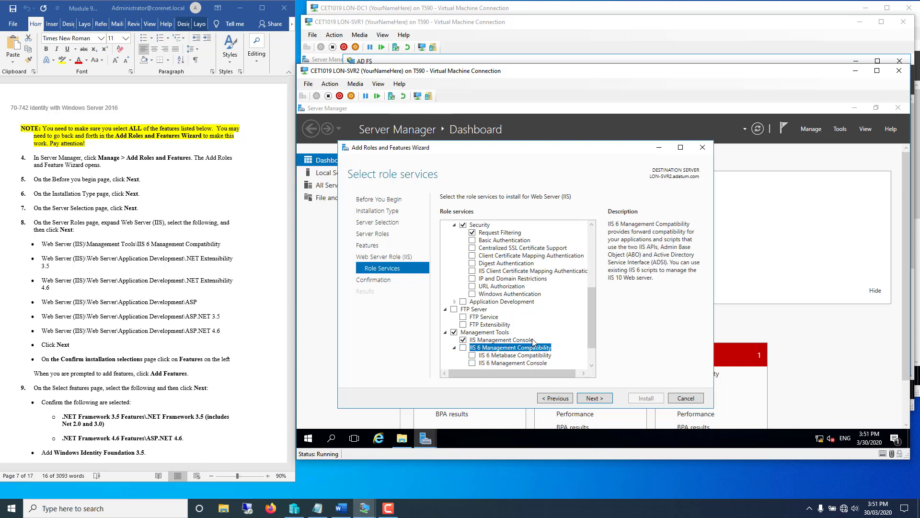
pyautogui.scroll(-2, 494, 348)
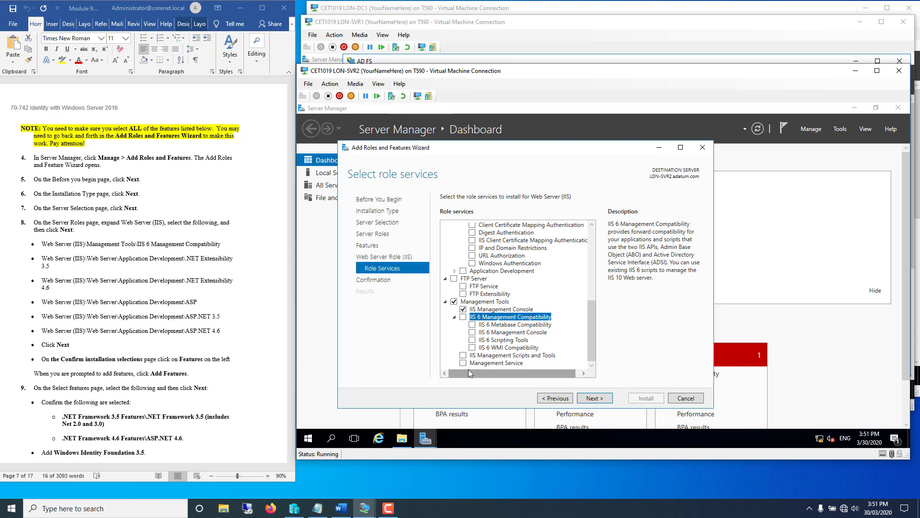
pyautogui.click(472, 325)
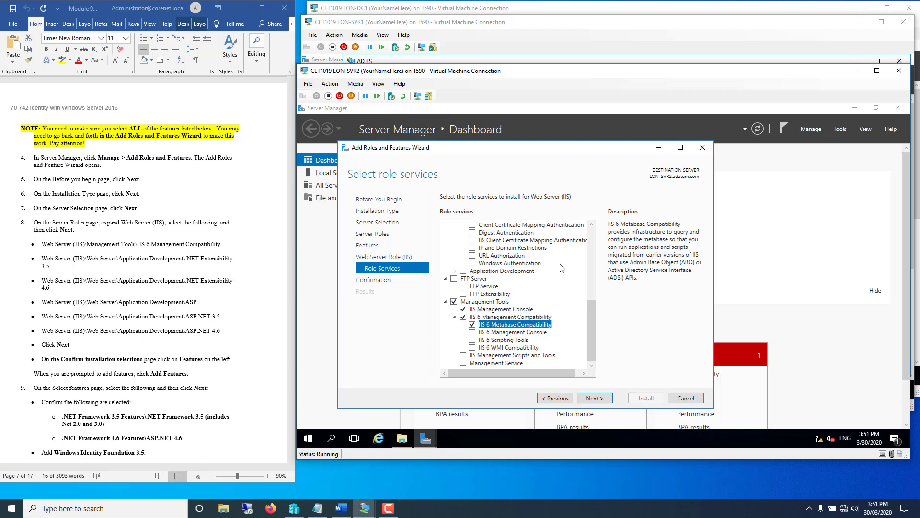
# - Under Application Development, tick .NET Extensibility 3.5 and accept its required features
pyautogui.click(592, 266)
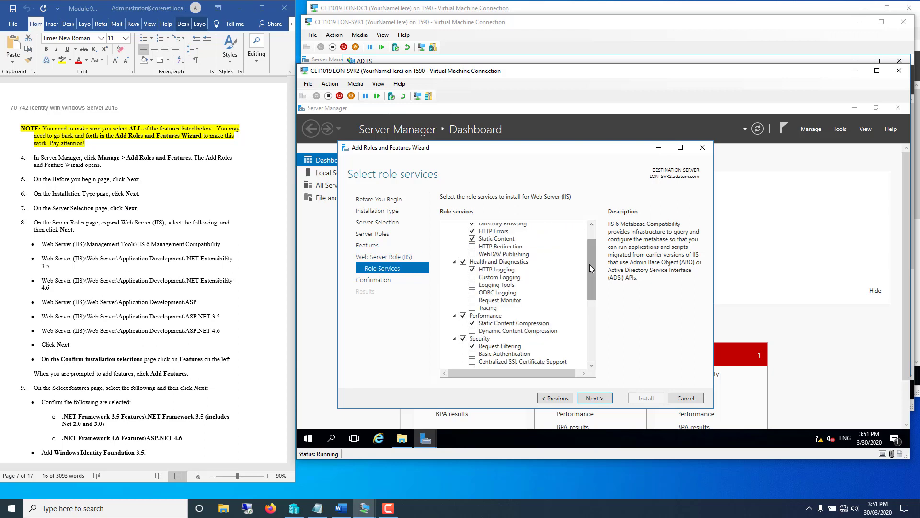
pyautogui.moveTo(588, 277); pyautogui.dragTo(588, 321)
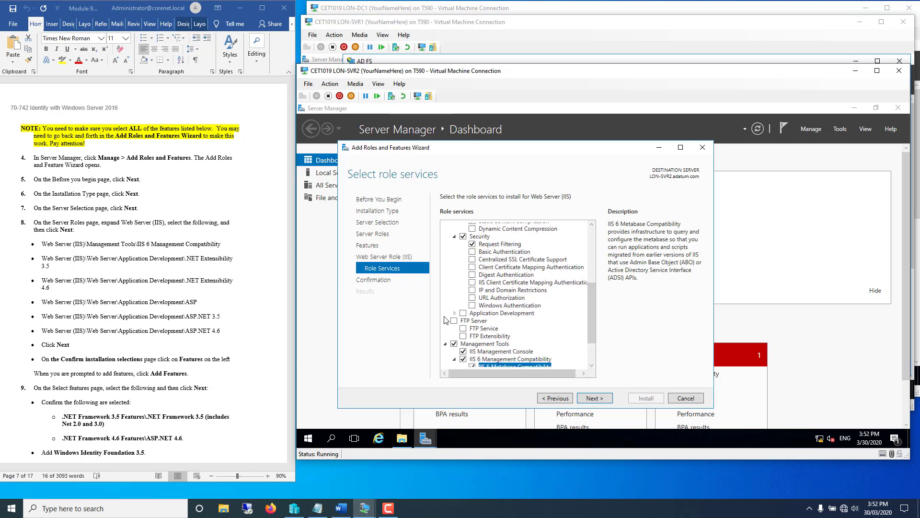
pyautogui.click(456, 314)
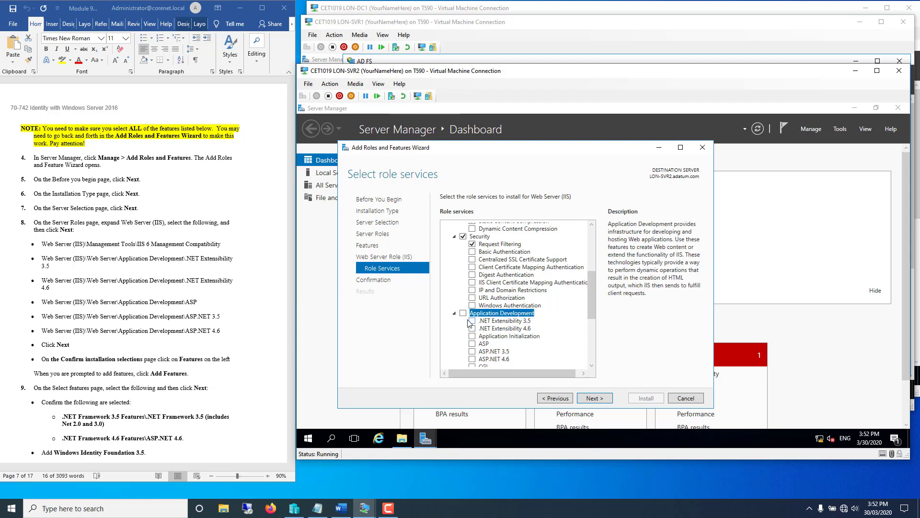
pyautogui.click(473, 321)
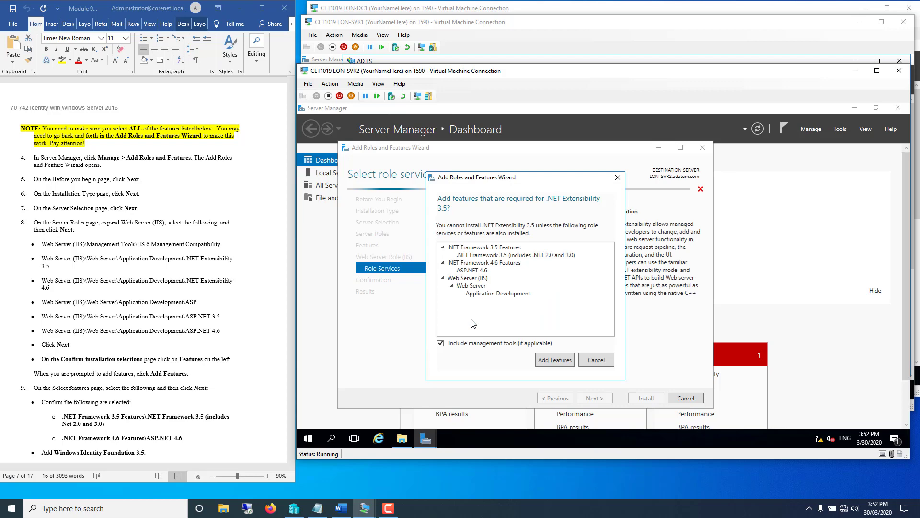
pyautogui.click(540, 357)
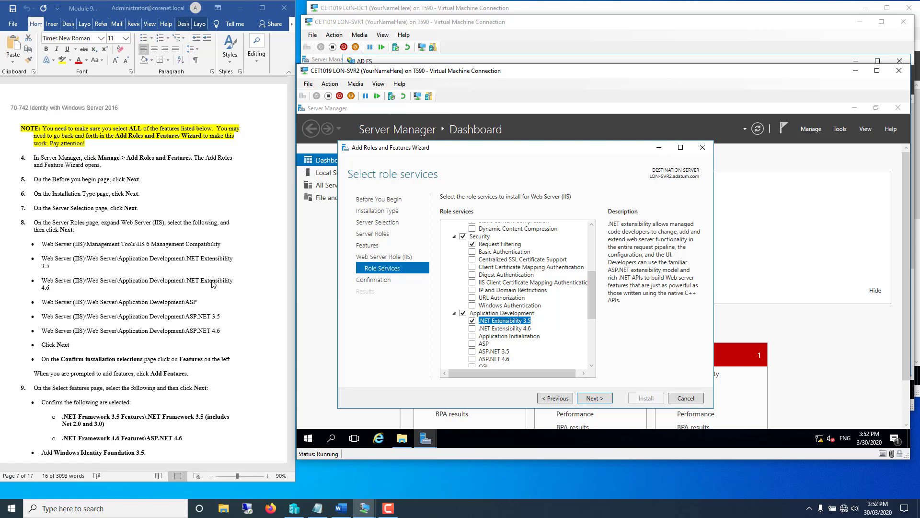
# - Add .NET Extensibility 4.6, ASP, ASP.NET 3.5 and ASP.NET 4.6 with required features, then advance to confirmation
pyautogui.click(472, 328)
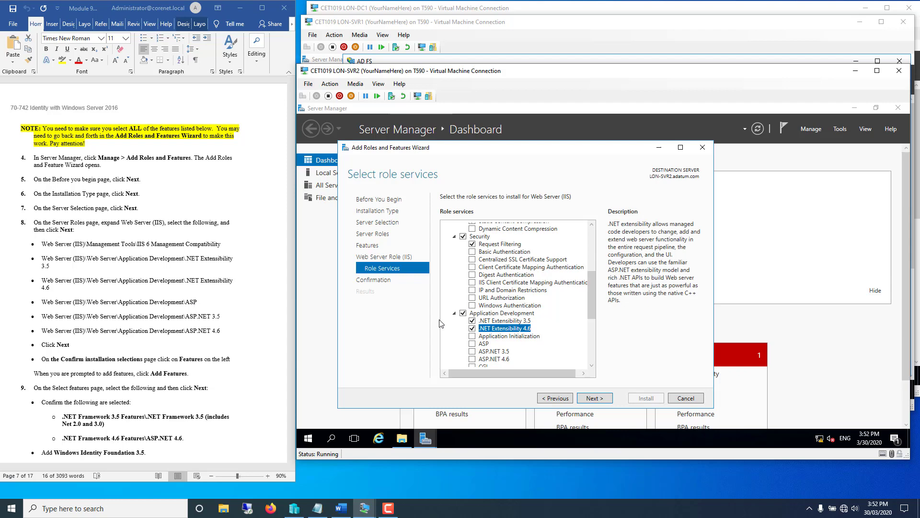
pyautogui.click(473, 343)
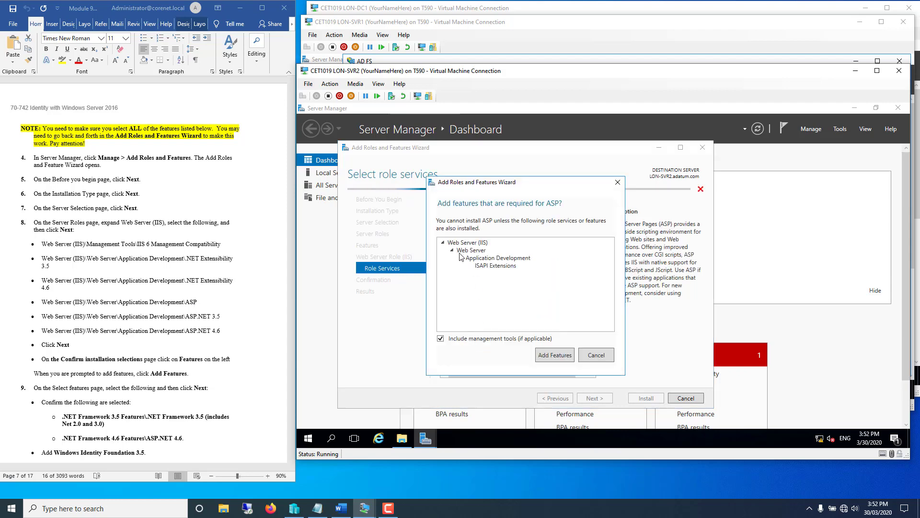
pyautogui.click(556, 355)
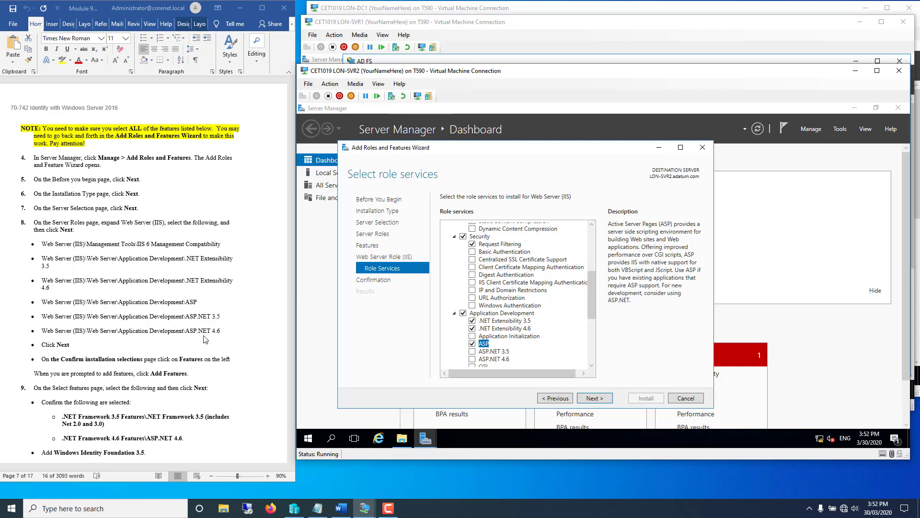
pyautogui.click(473, 355)
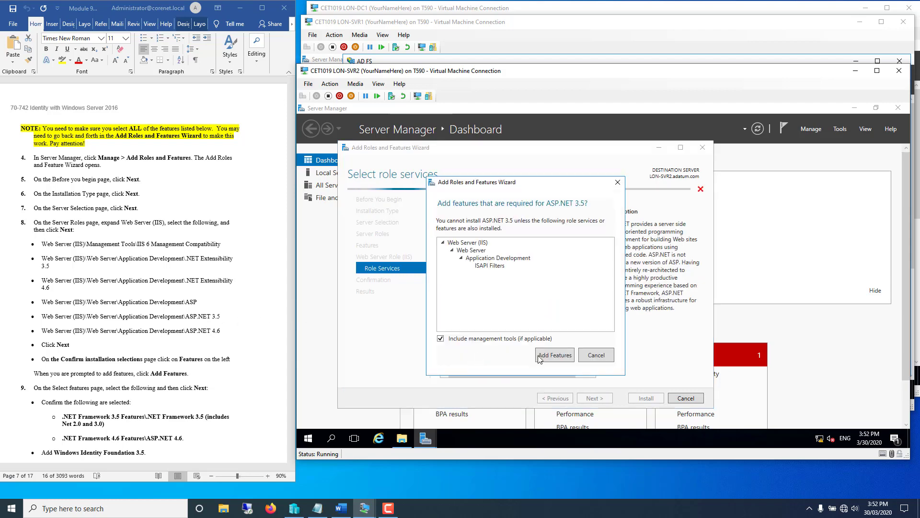
pyautogui.click(460, 358)
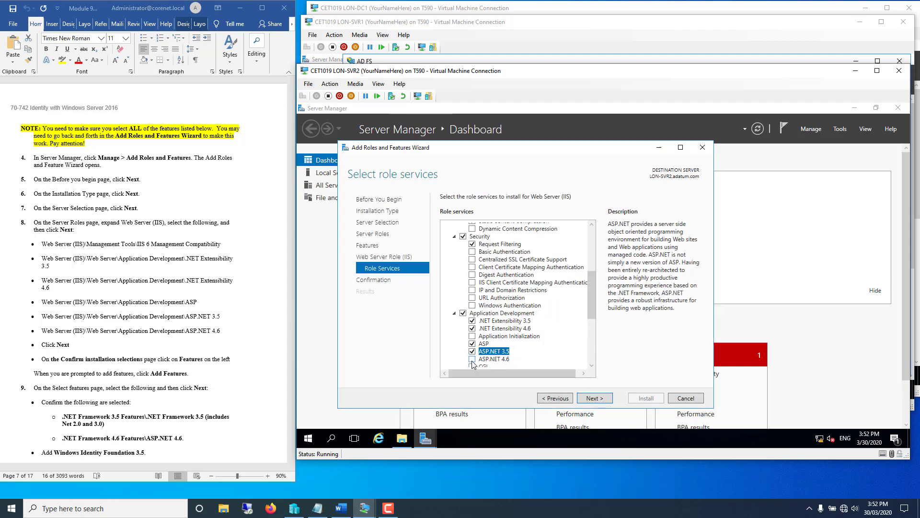
pyautogui.click(472, 359)
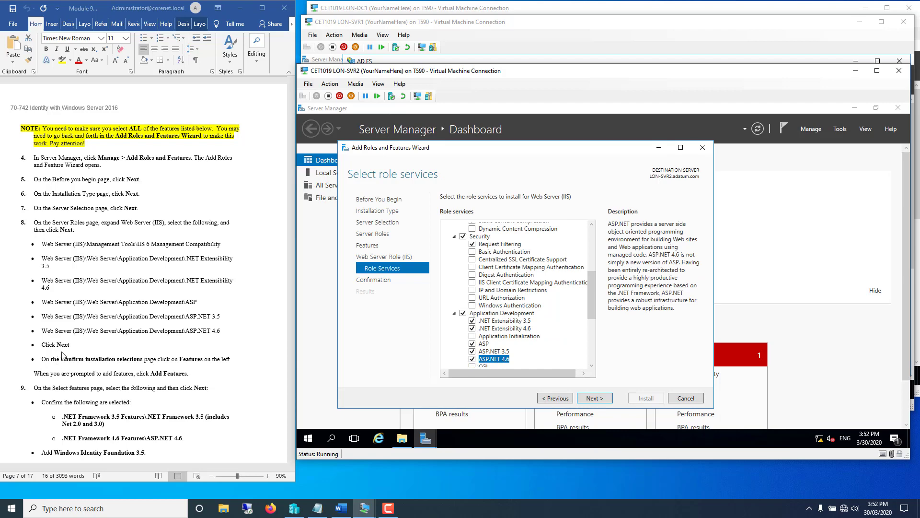
pyautogui.click(586, 400)
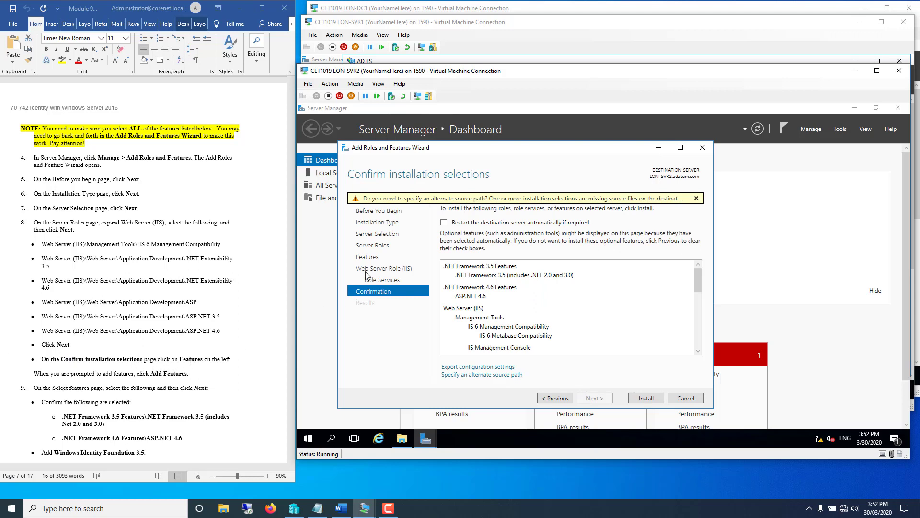
# - Return to the Select features page and expand the .NET Framework 3.5 and 4.6 feature groups
pyautogui.click(368, 257)
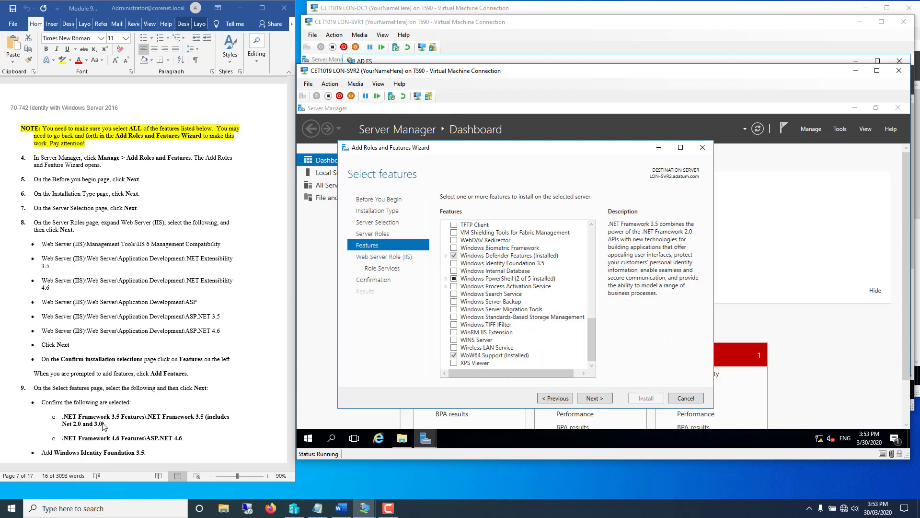
pyautogui.scroll(15, 535, 274)
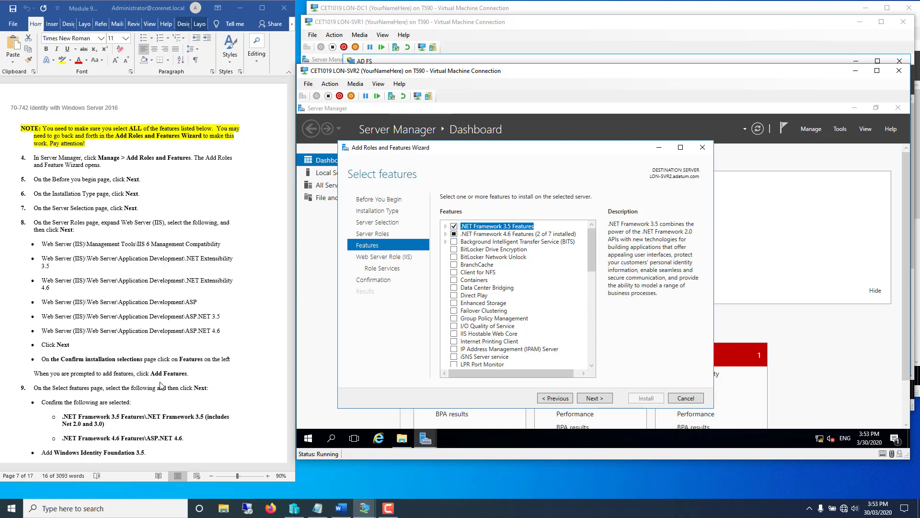
pyautogui.click(446, 226)
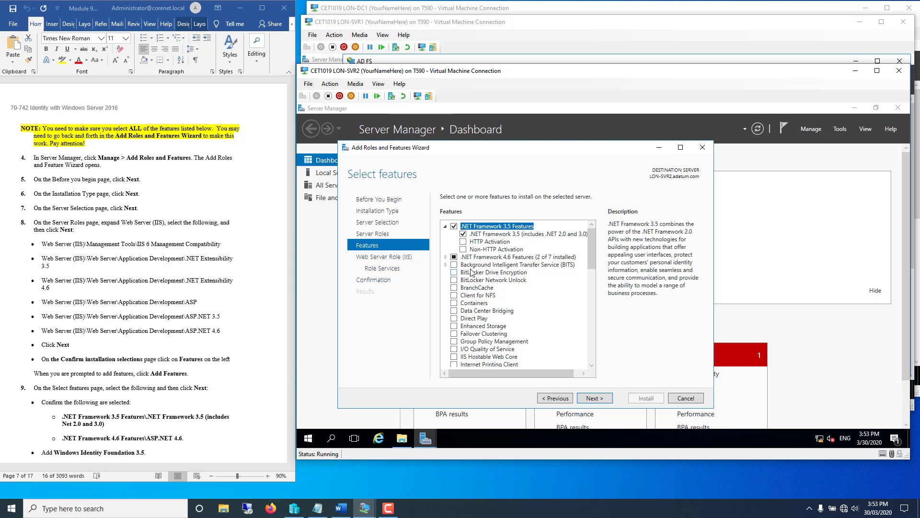
pyautogui.click(445, 256)
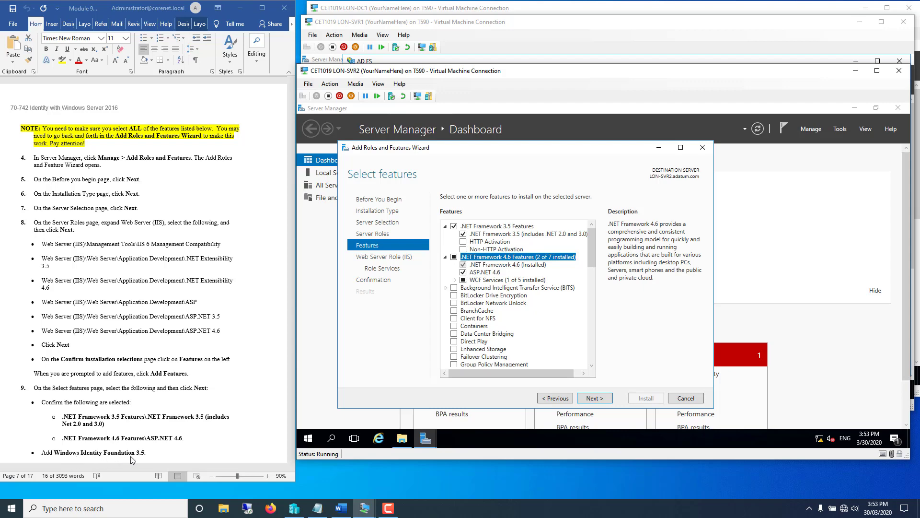
pyautogui.click(593, 343)
pyautogui.click(594, 344)
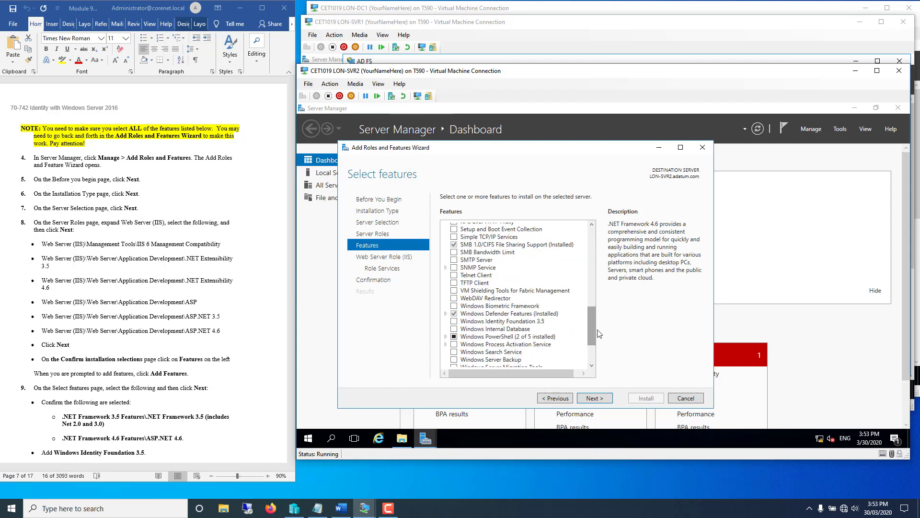
pyautogui.click(594, 358)
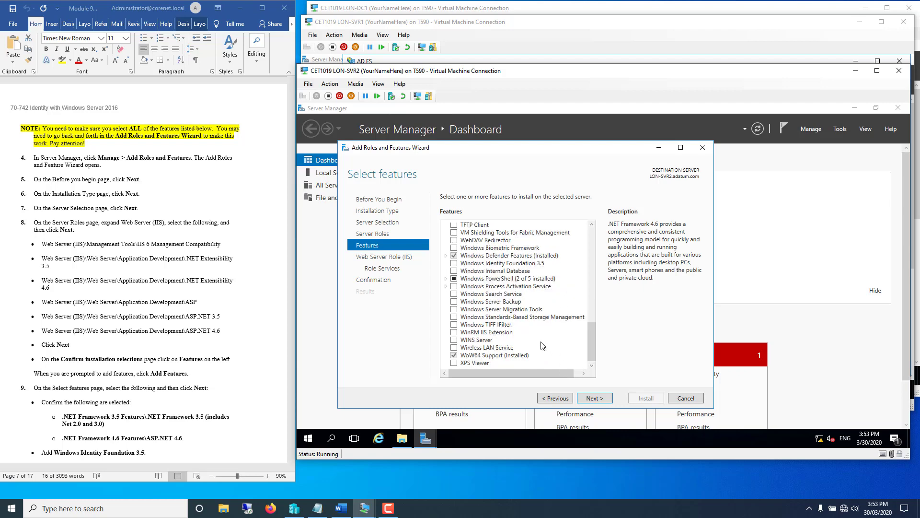
# - Tick Windows Identity Foundation 3.5 and advance past the features and Web Server Role (IIS) pages
pyautogui.click(454, 265)
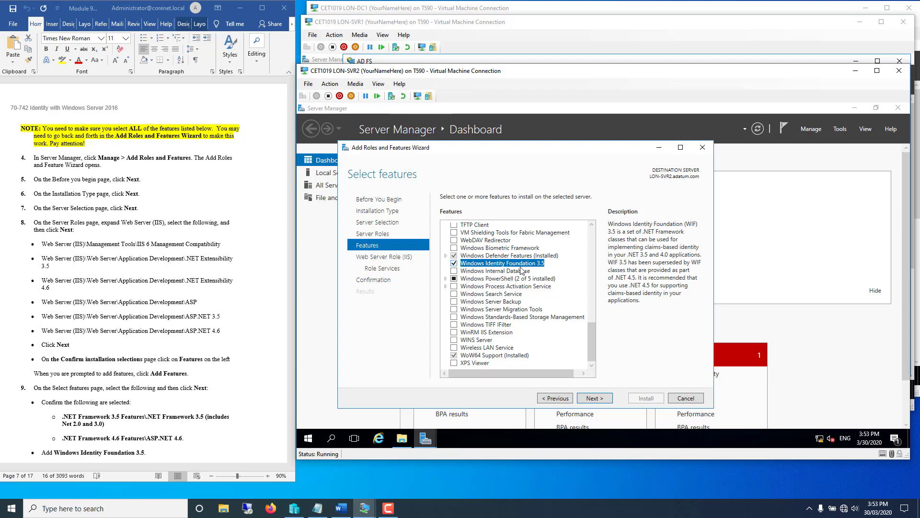
pyautogui.click(238, 436)
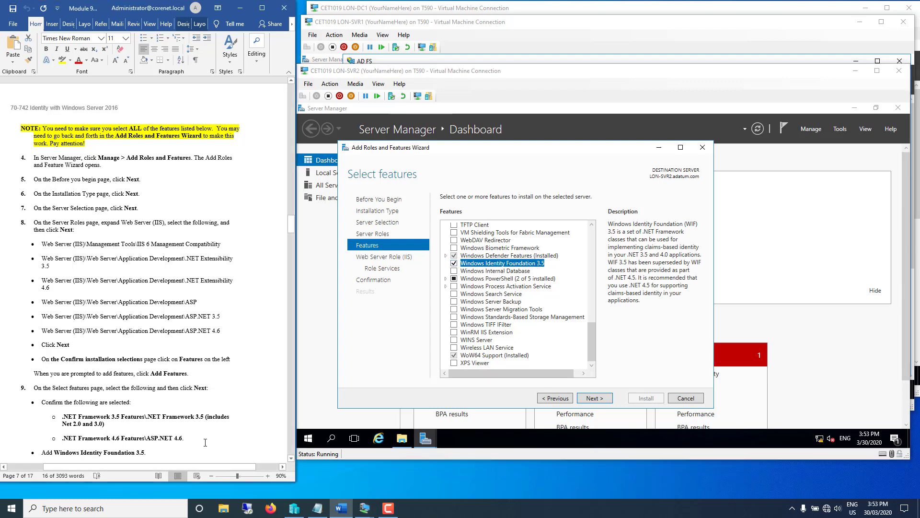
pyautogui.scroll(-4, 206, 417)
pyautogui.scroll(-3, 206, 417)
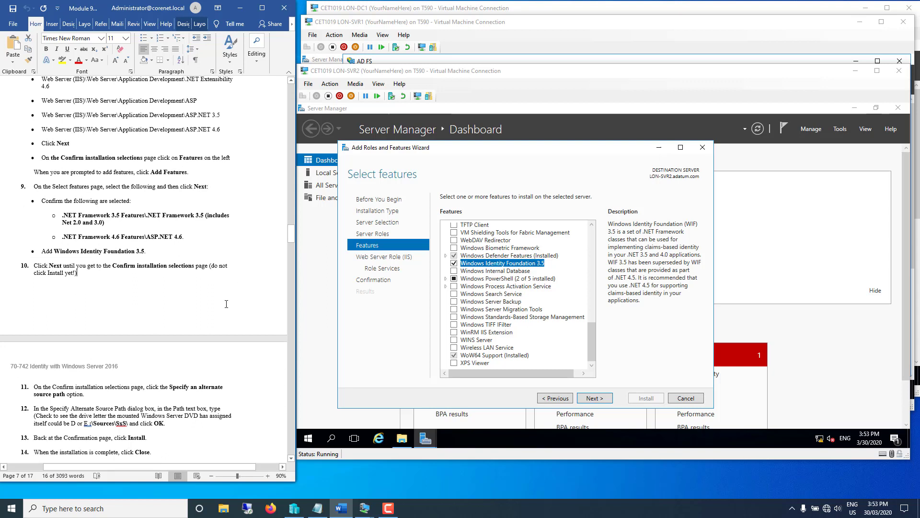
pyautogui.scroll(-3, 226, 304)
pyautogui.click(588, 399)
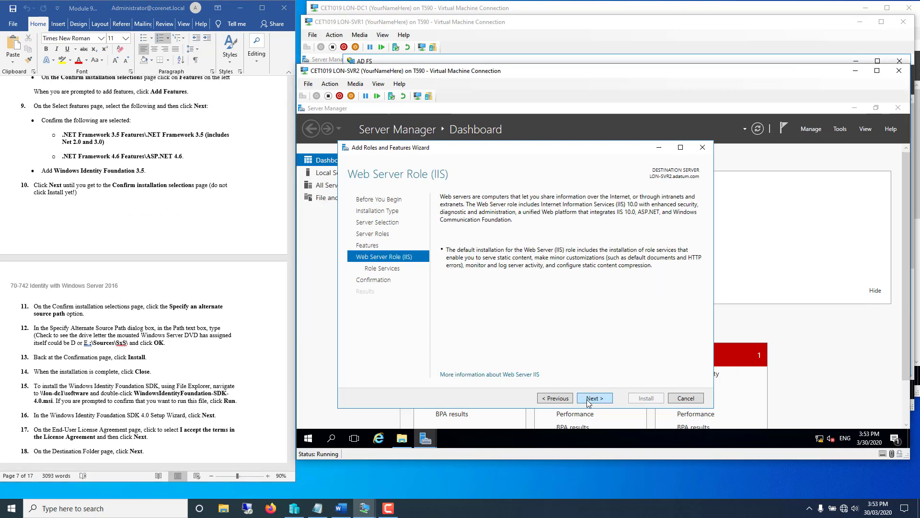
pyautogui.click(594, 398)
# - Advance to Confirm installation selections and open the Specify an alternate source path dialog
pyautogui.click(594, 398)
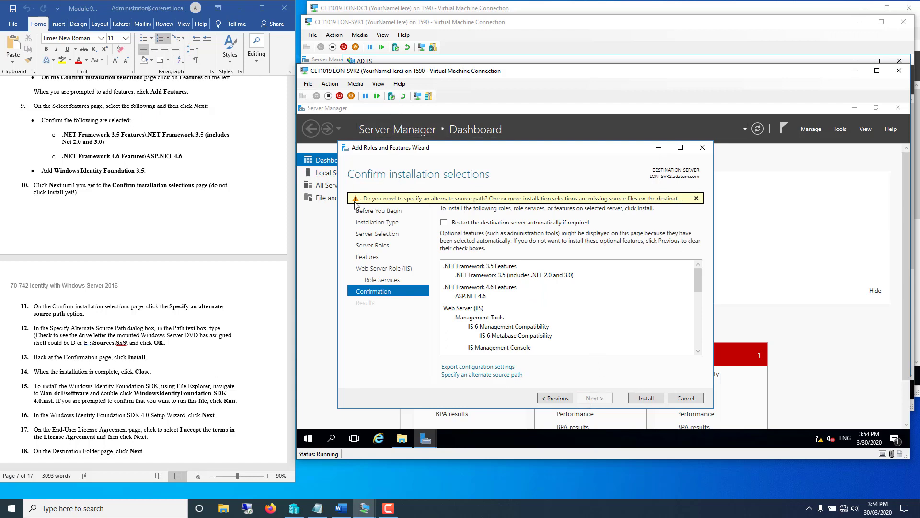
pyautogui.click(464, 374)
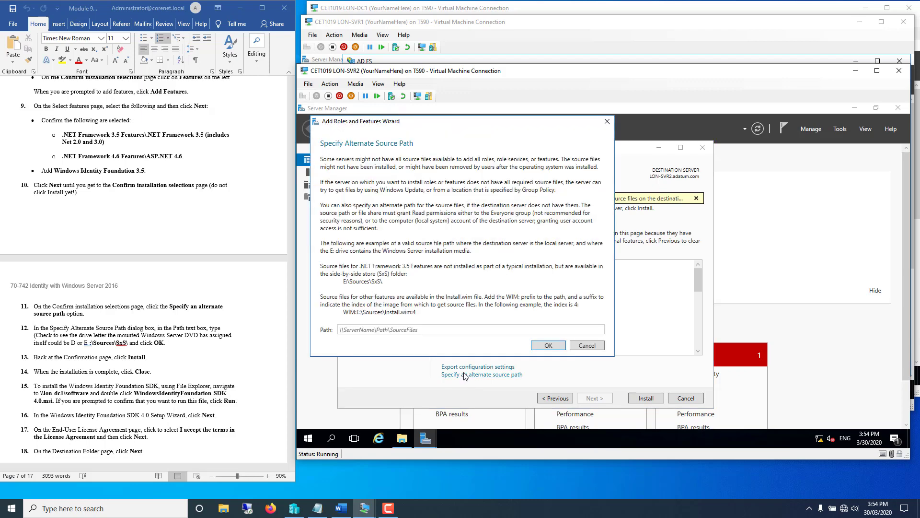
# - In File Explorer, browse to E:\sources\sxs on the DVD and copy its path
pyautogui.click(402, 438)
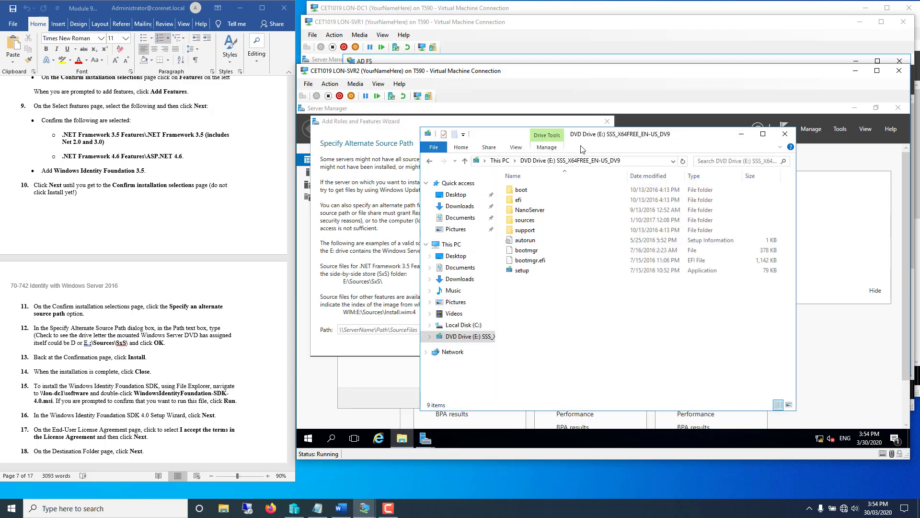
pyautogui.moveTo(692, 138); pyautogui.dragTo(801, 133)
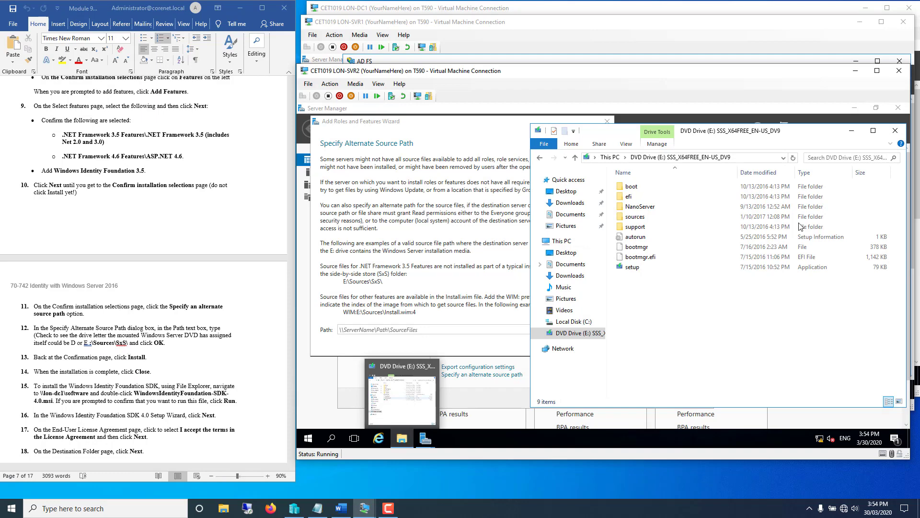
pyautogui.doubleClick(634, 217)
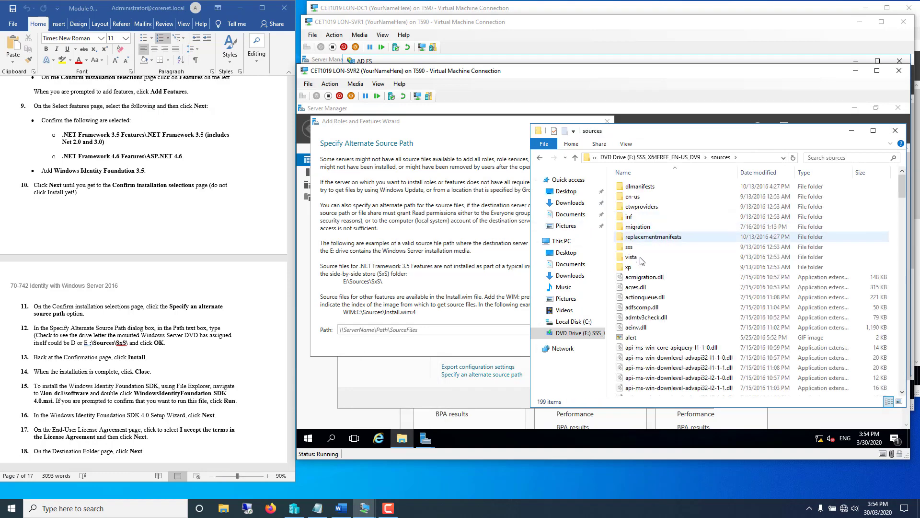
pyautogui.click(628, 248)
pyautogui.doubleClick(628, 248)
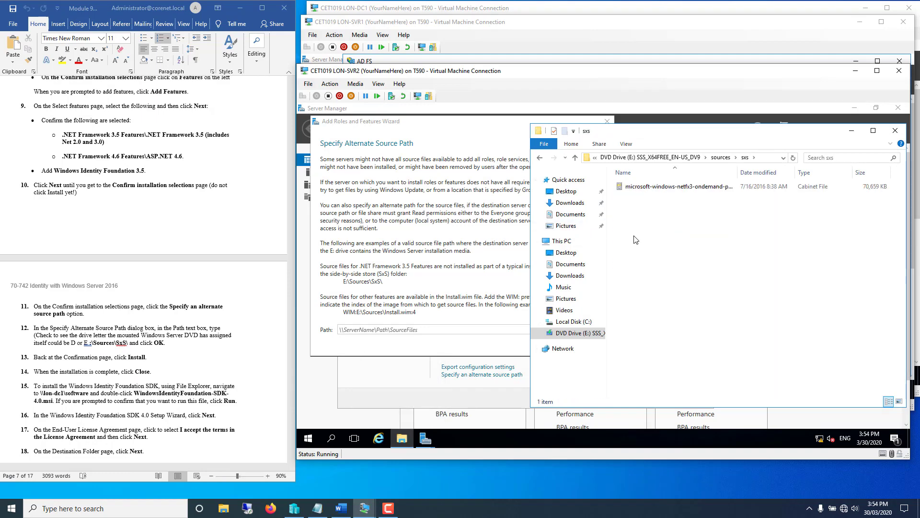
pyautogui.click(765, 158)
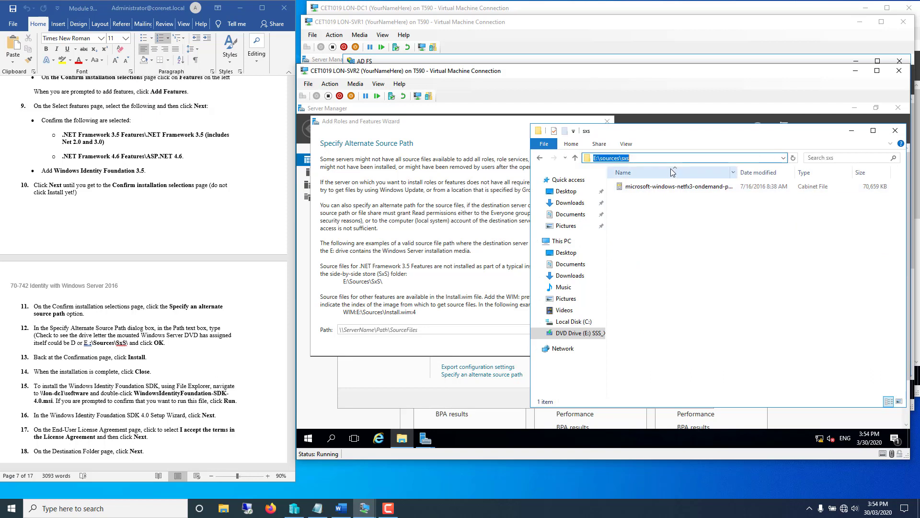
pyautogui.rightClick(608, 159)
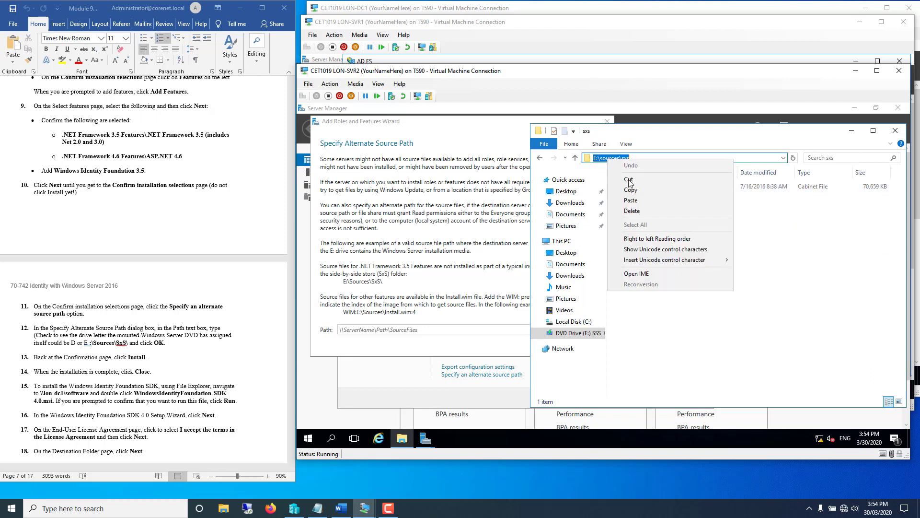
pyautogui.click(626, 190)
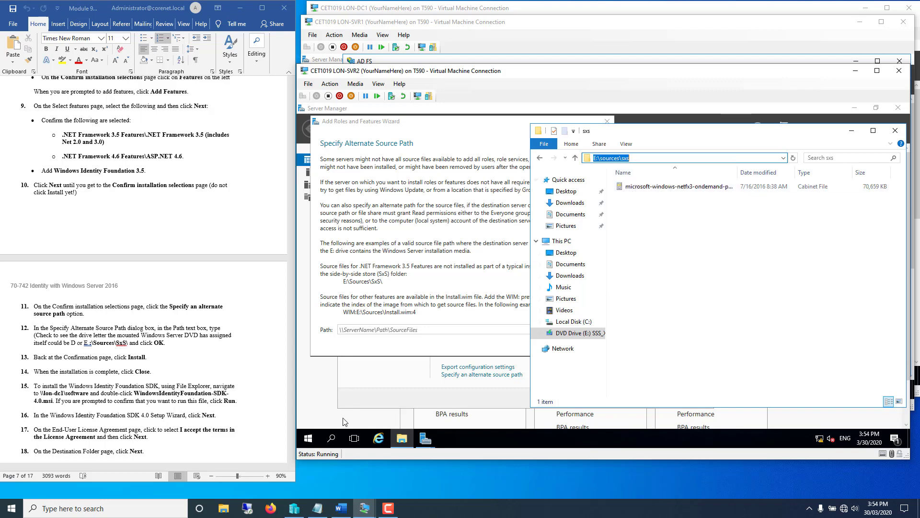
# - Paste E:\sources\sxs into the Path box and confirm the alternate source path
pyautogui.click(360, 330)
pyautogui.rightClick(361, 329)
pyautogui.click(407, 358)
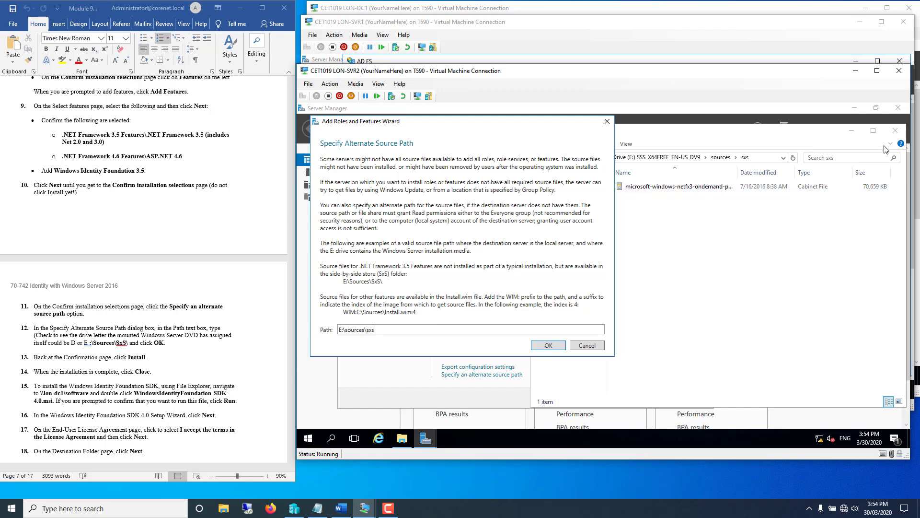
pyautogui.click(851, 131)
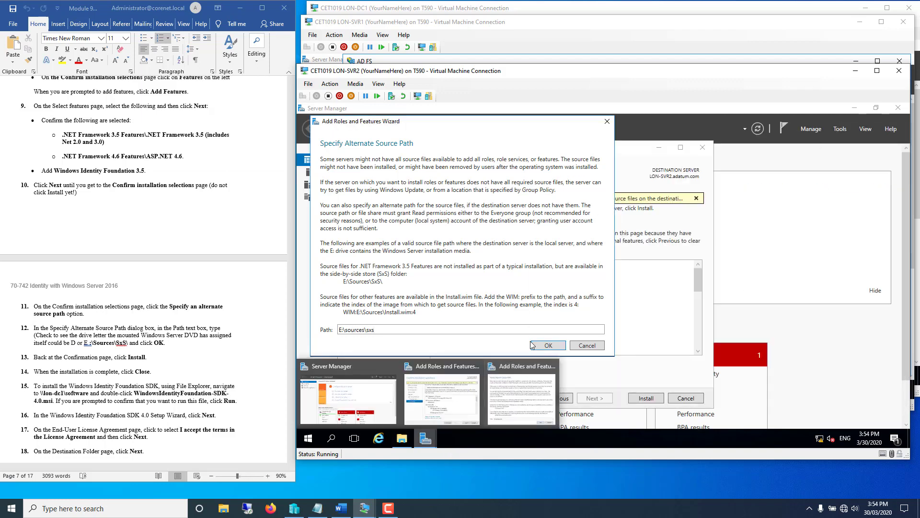
pyautogui.click(546, 346)
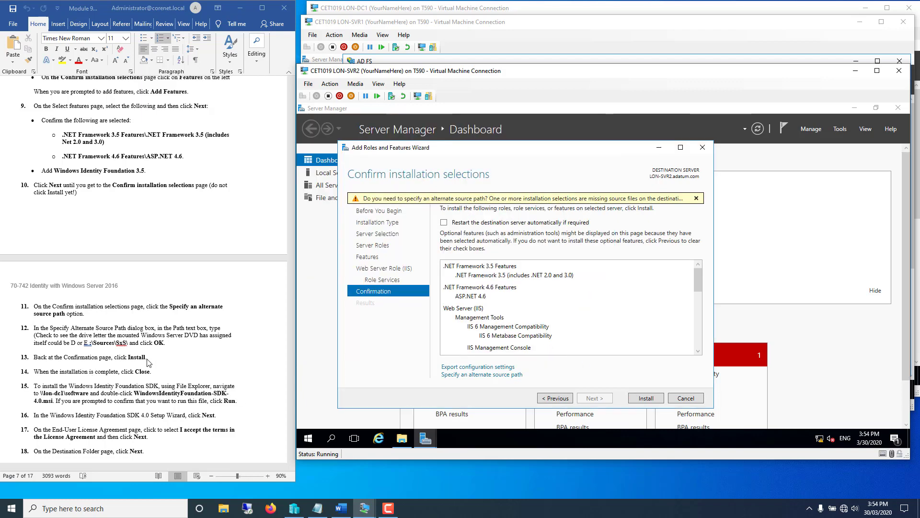
# - Install the selected features and close the wizard once installation succeeds
pyautogui.click(645, 398)
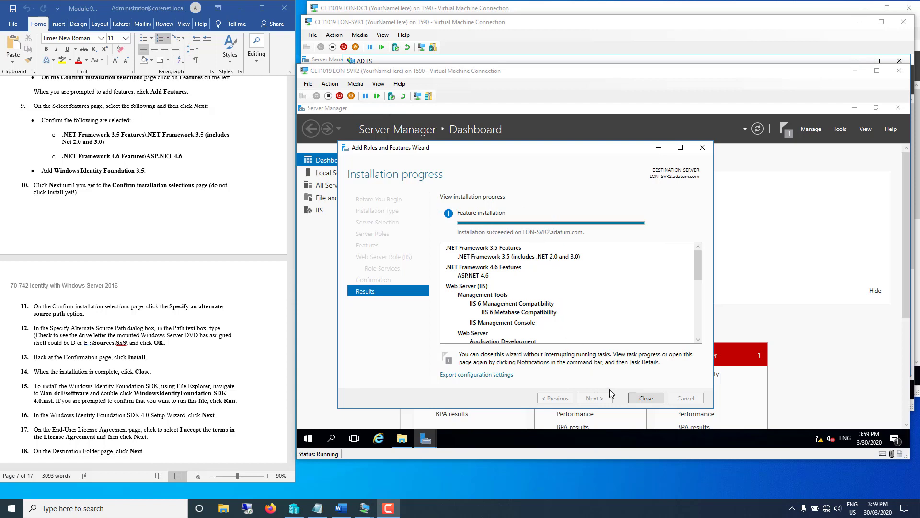
pyautogui.click(643, 399)
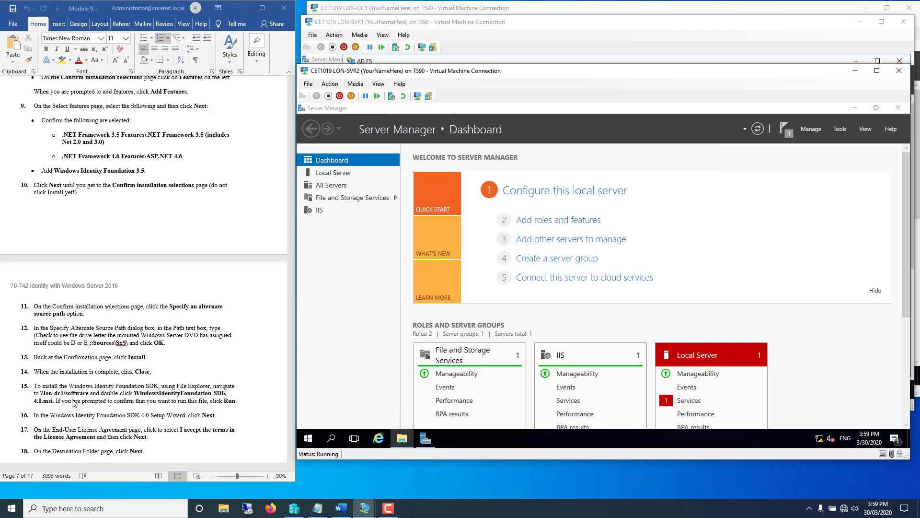
# - Go back to \\lon-dc1\Software and run the WindowsIdentityFoundation-SDK-4.0 installer past the security warning
pyautogui.click(402, 438)
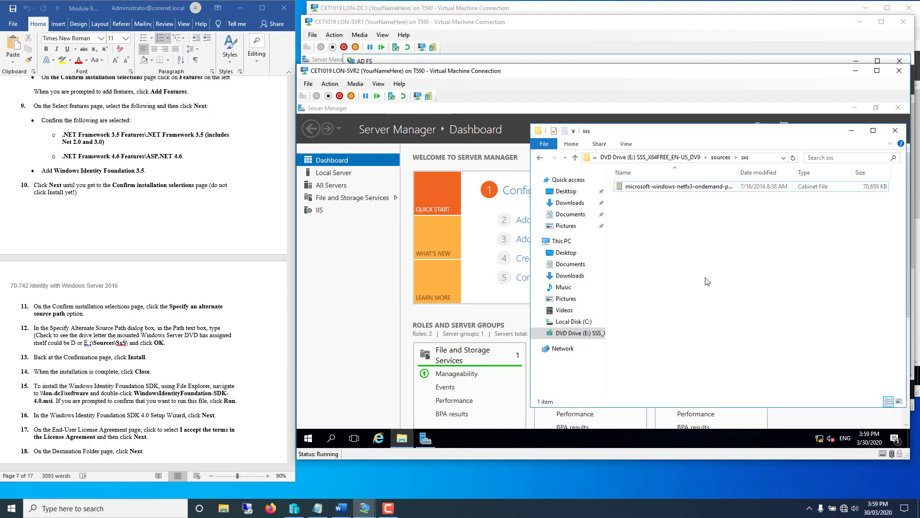
pyautogui.click(540, 158)
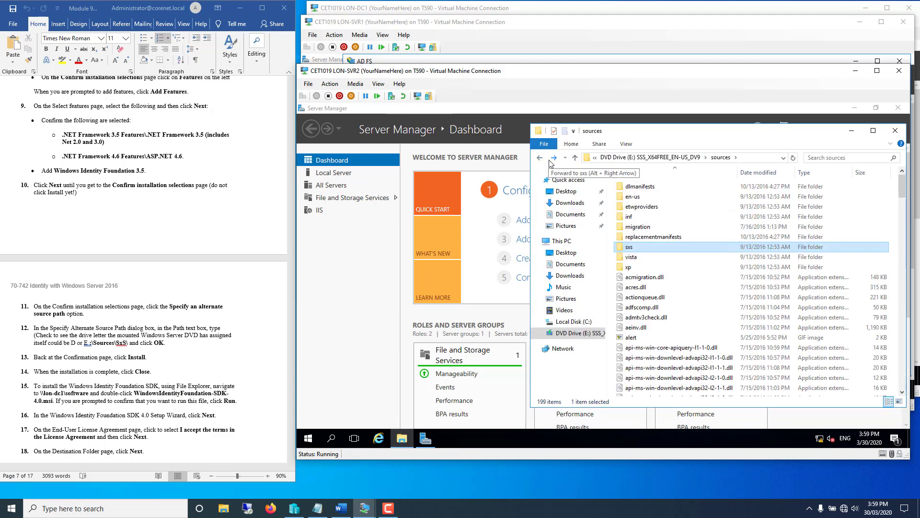
pyautogui.click(539, 158)
pyautogui.click(540, 158)
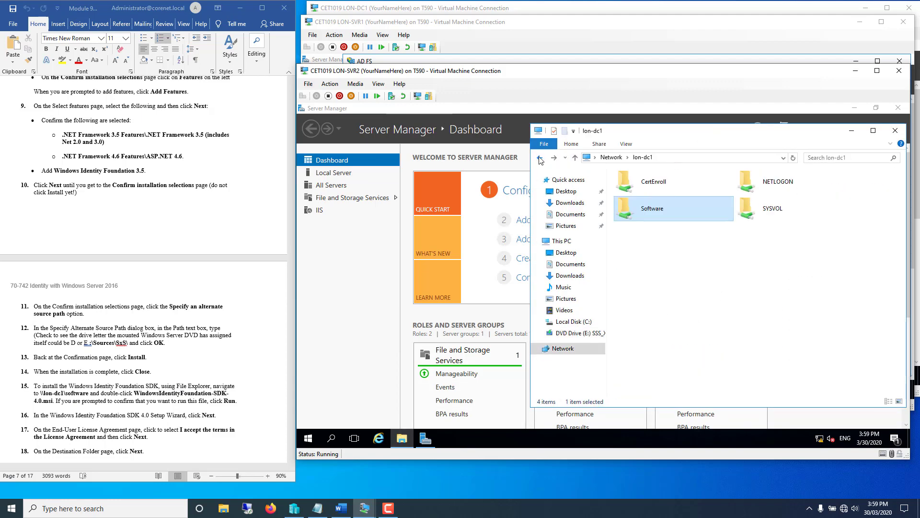
pyautogui.doubleClick(660, 222)
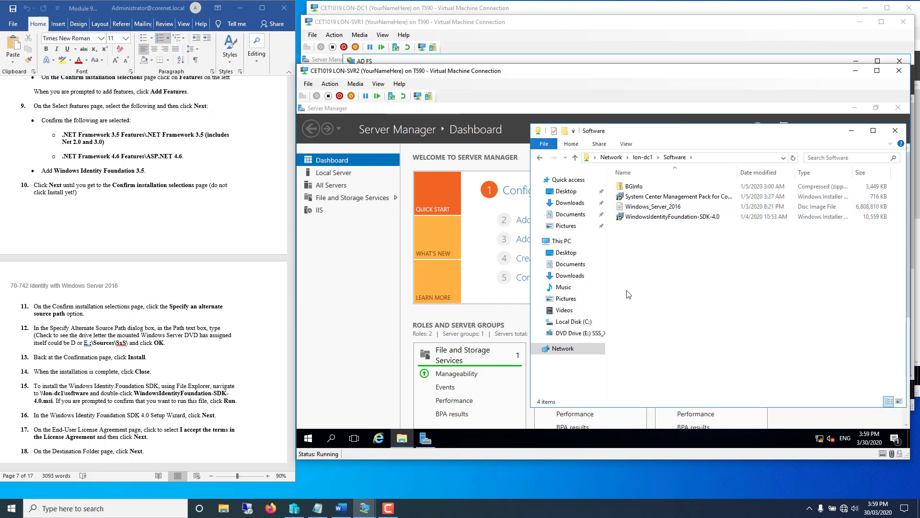
pyautogui.rightClick(632, 216)
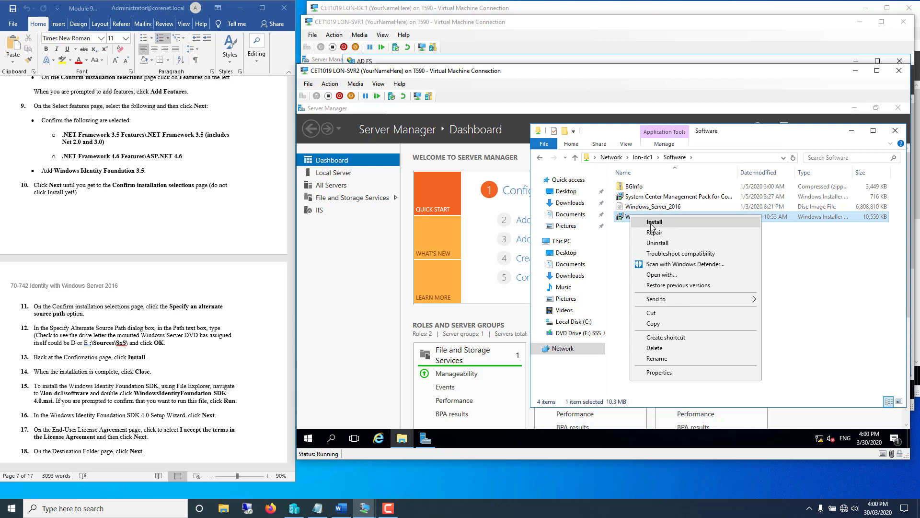
pyautogui.click(653, 223)
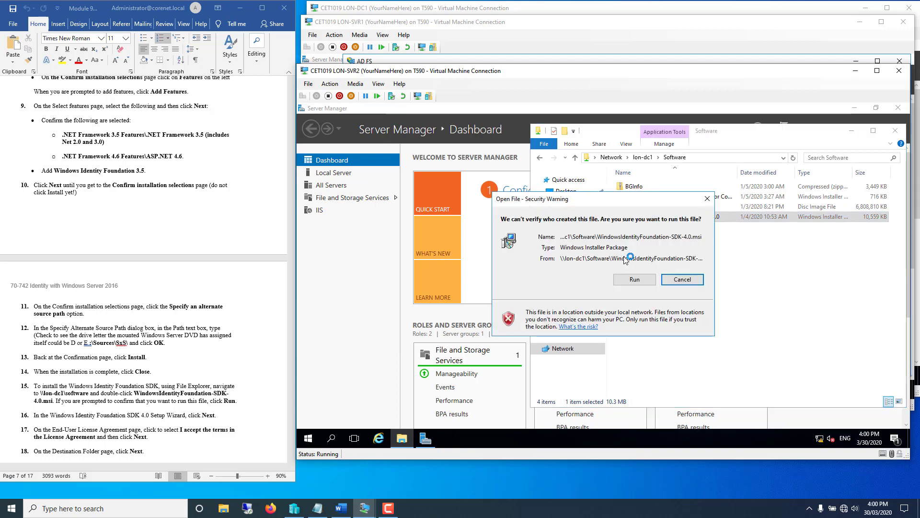
pyautogui.click(627, 282)
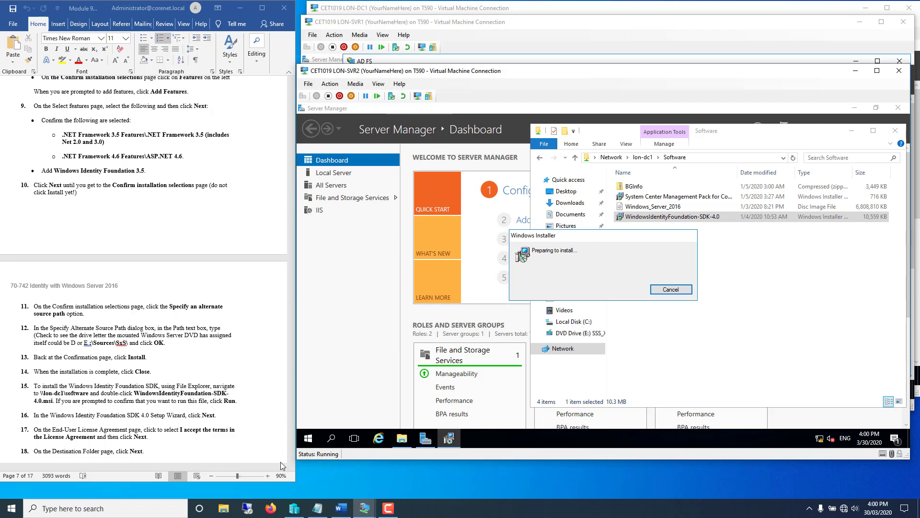
# - Review the lab instructions for the SDK setup steps
pyautogui.click(284, 449)
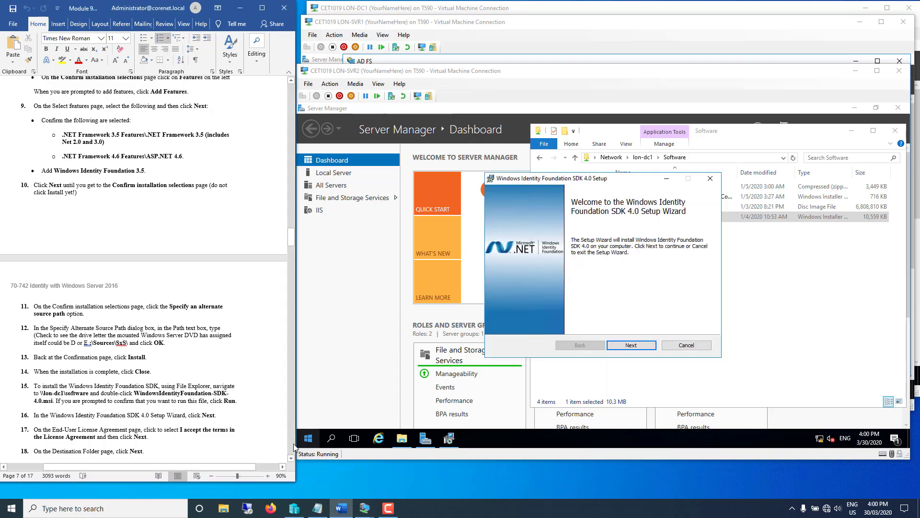
pyautogui.scroll(-5, 292, 457)
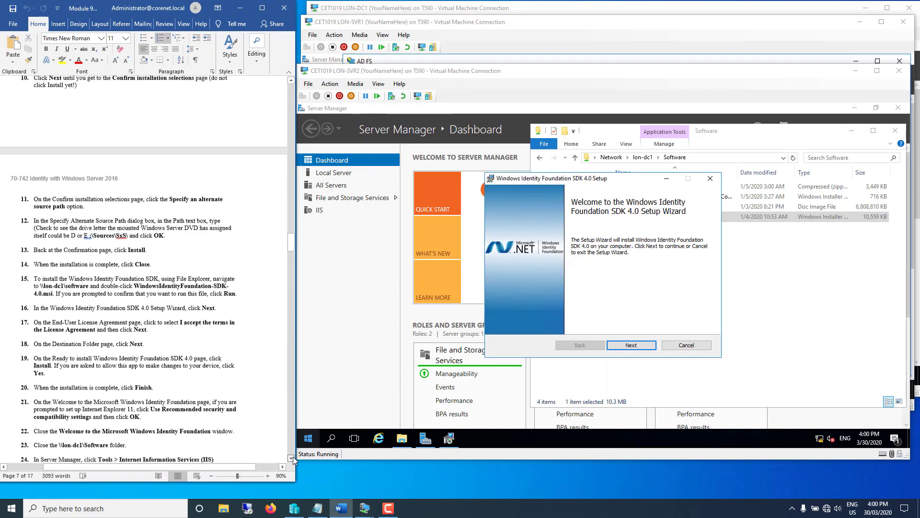
pyautogui.scroll(-7, 292, 456)
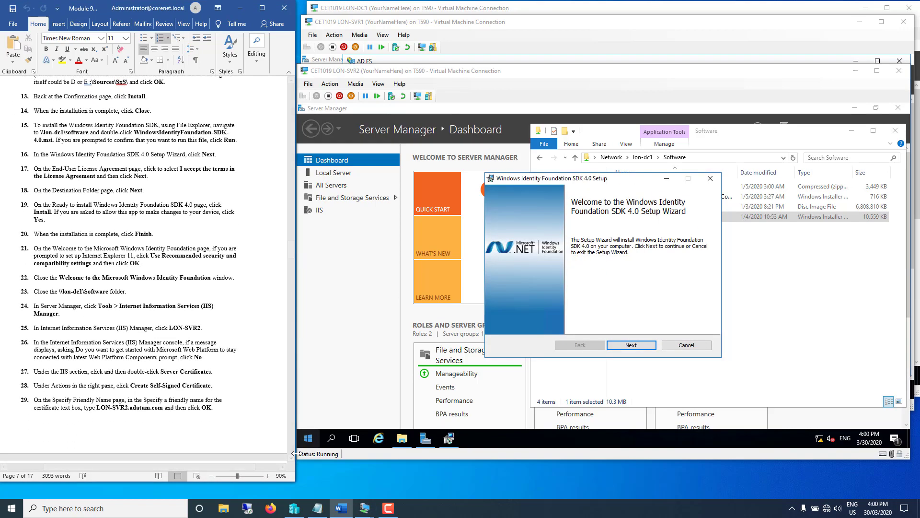
pyautogui.click(292, 459)
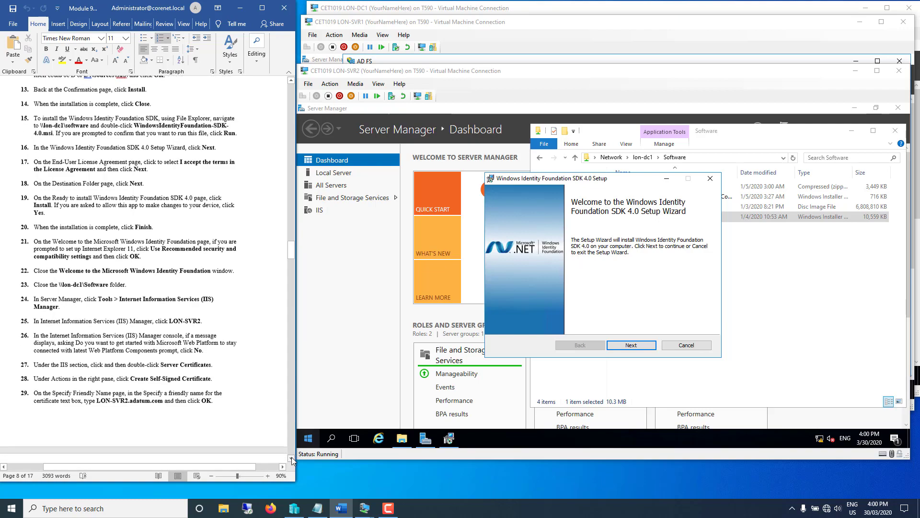
pyautogui.scroll(-10, 292, 459)
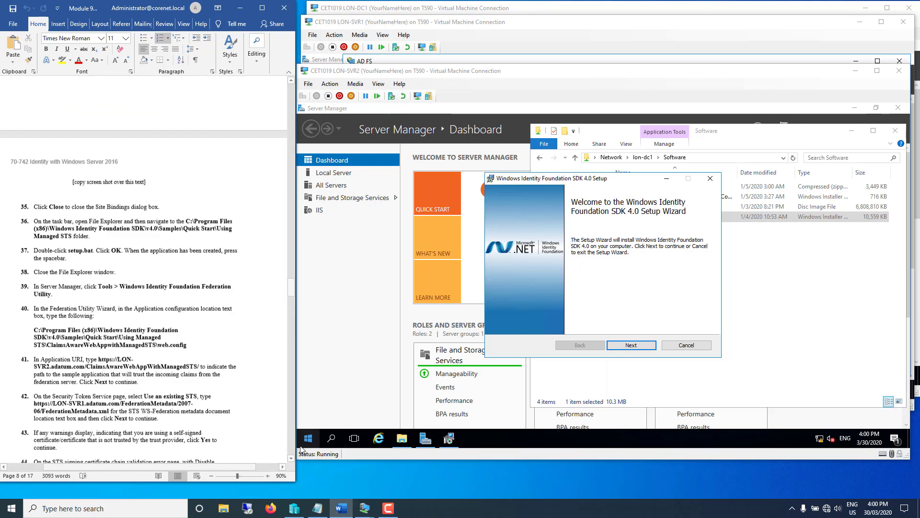
pyautogui.click(293, 103)
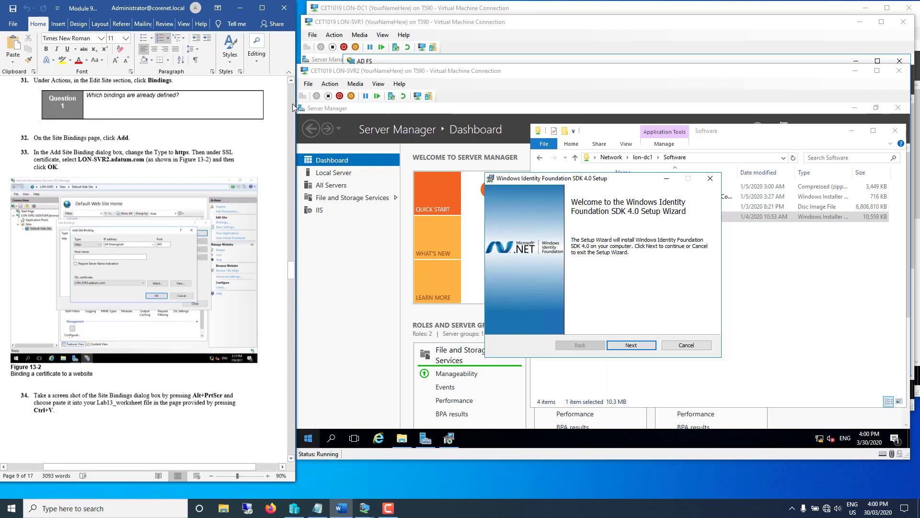
pyautogui.scroll(10, 293, 104)
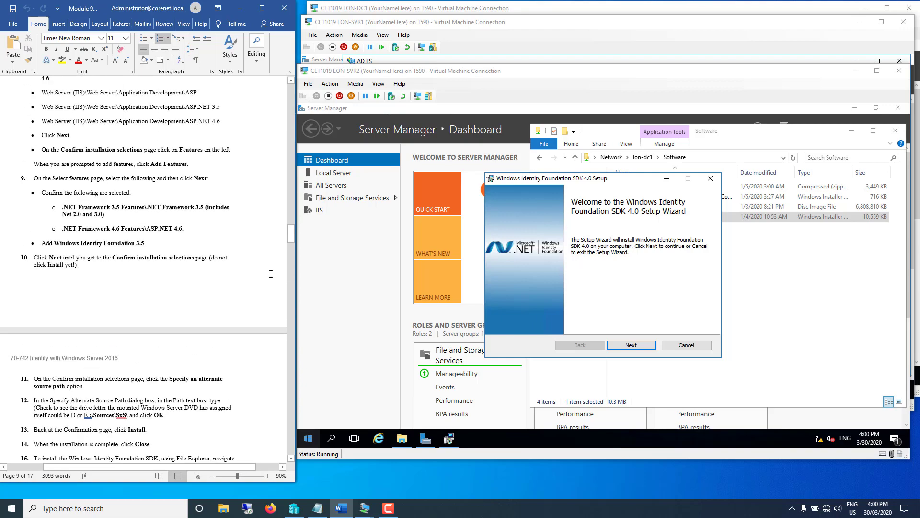
pyautogui.scroll(-15, 270, 274)
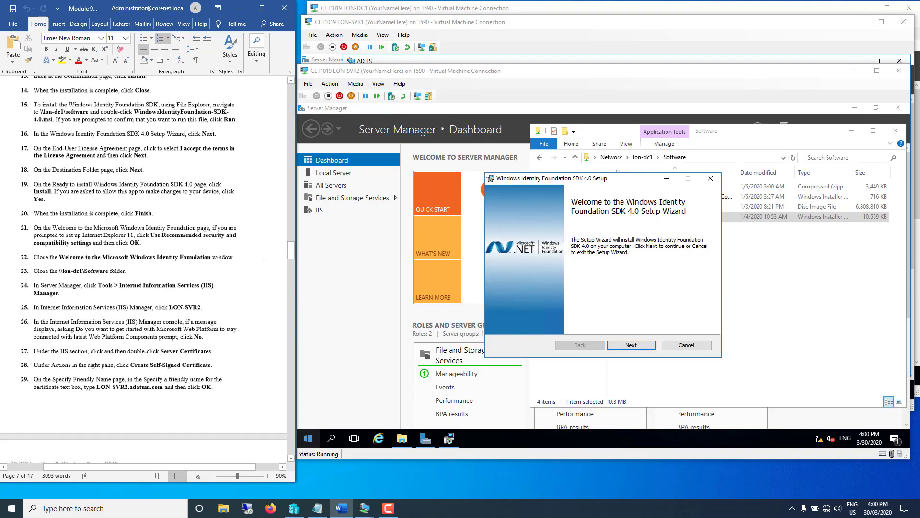
pyautogui.scroll(-4, 263, 262)
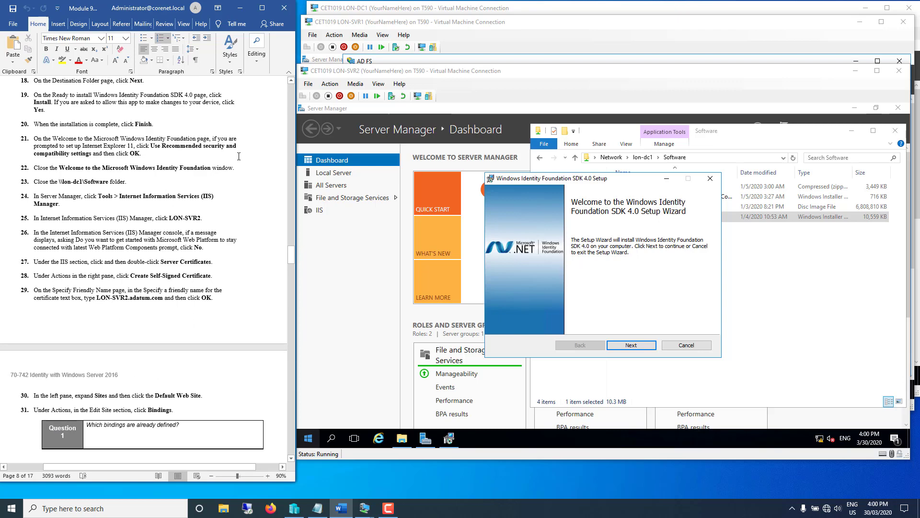
pyautogui.scroll(3, 238, 156)
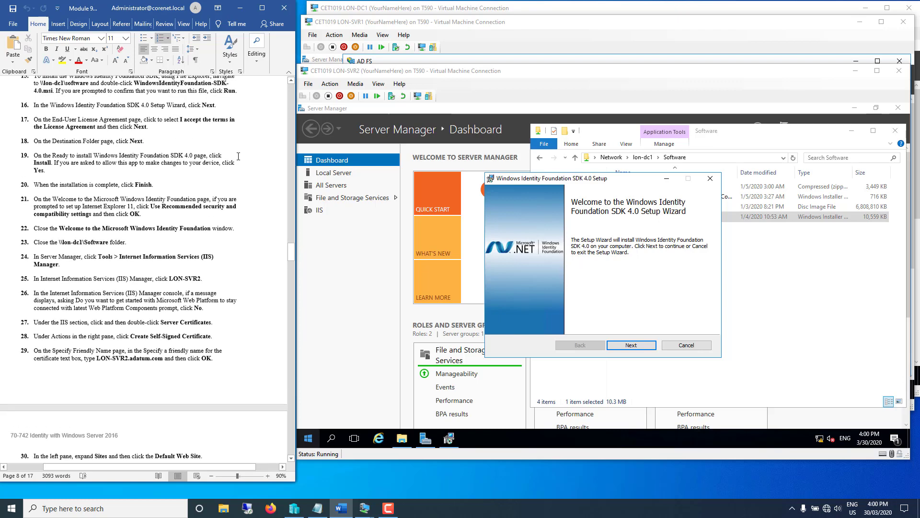
pyautogui.scroll(2, 239, 156)
pyautogui.scroll(-2, 239, 157)
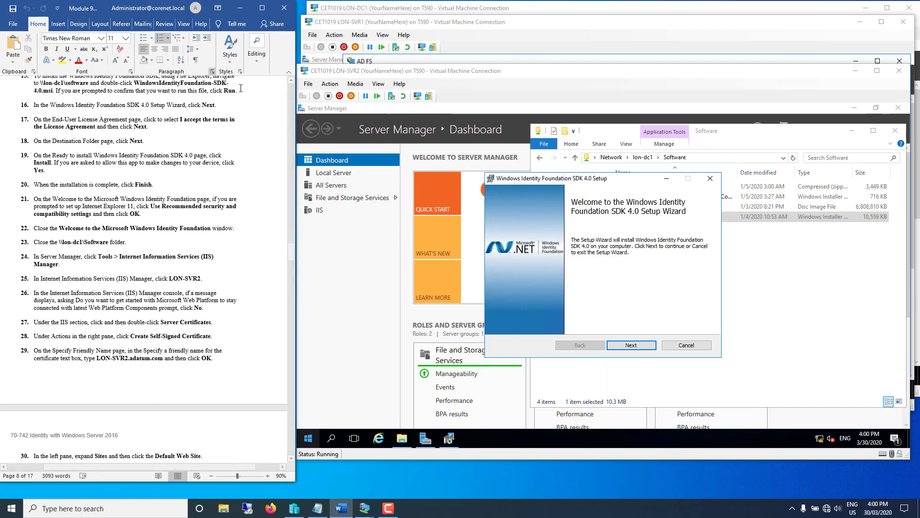
# - Accept the licence, keep the default folder, install the SDK and finish with the readme open
pyautogui.click(618, 344)
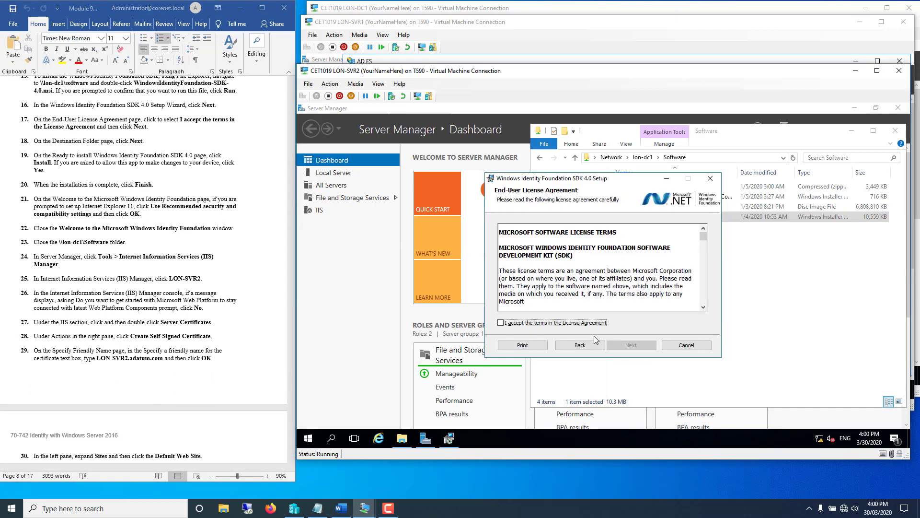
pyautogui.click(537, 323)
pyautogui.click(625, 346)
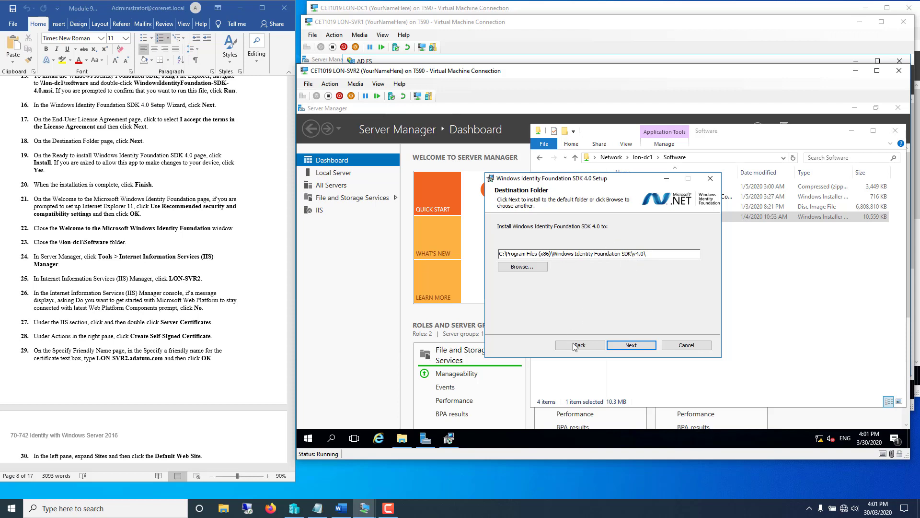
pyautogui.click(631, 345)
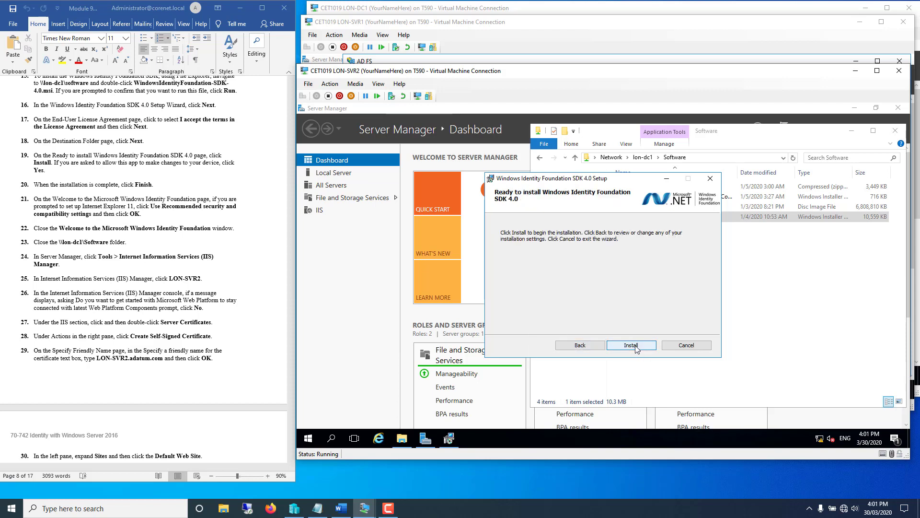
pyautogui.click(632, 345)
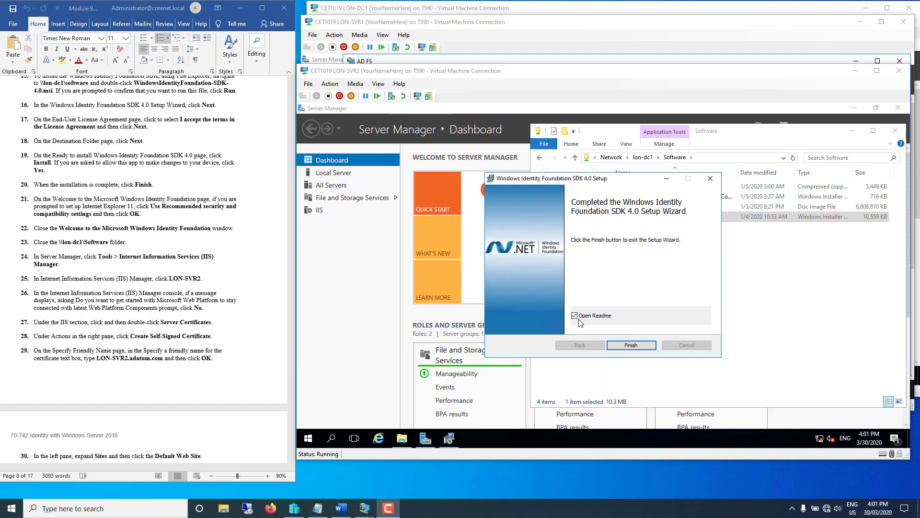
pyautogui.click(618, 345)
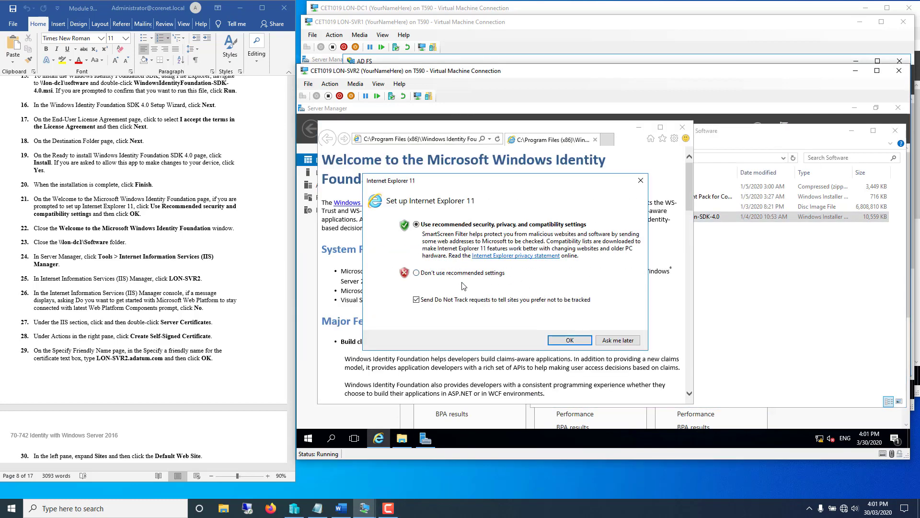
# - Accept IE11 recommended settings, close the extra tab, skim the WIF readme, then close the browser
pyautogui.click(570, 339)
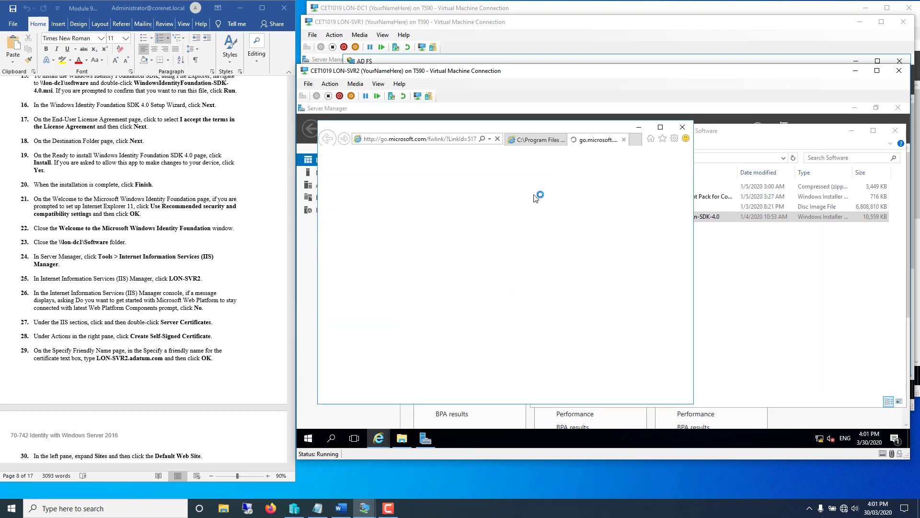
pyautogui.click(625, 140)
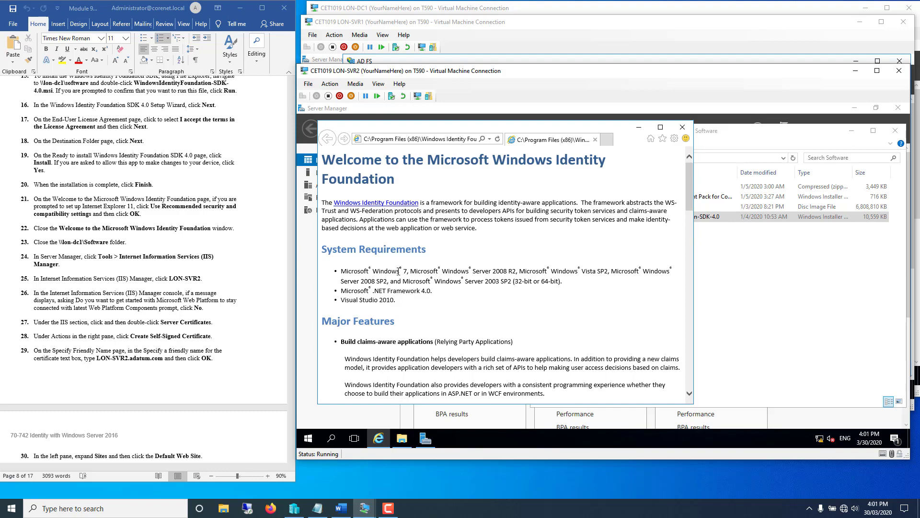
pyautogui.scroll(-15, 398, 271)
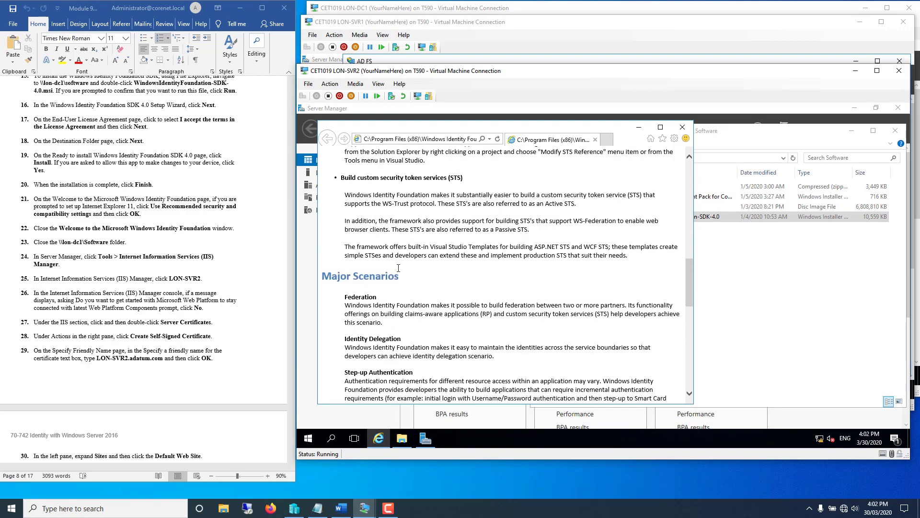
pyautogui.scroll(-5, 398, 268)
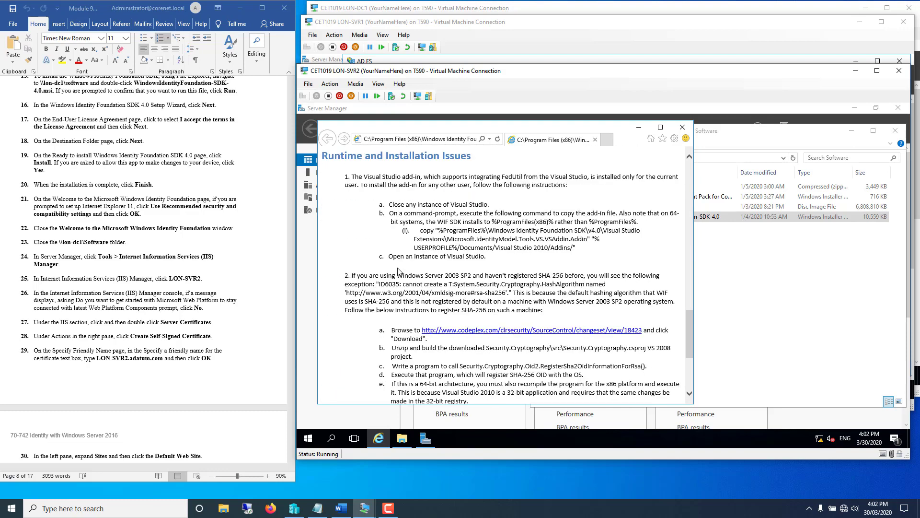
pyautogui.scroll(-3, 398, 270)
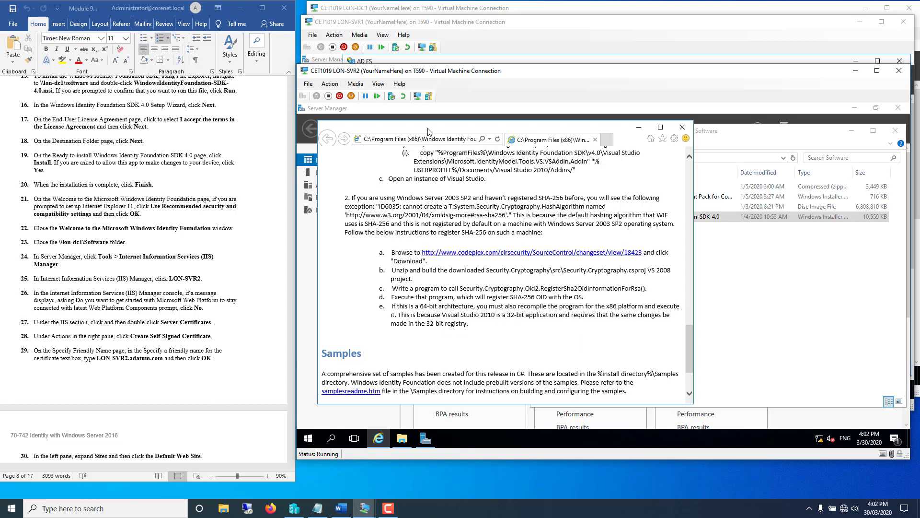
pyautogui.click(441, 140)
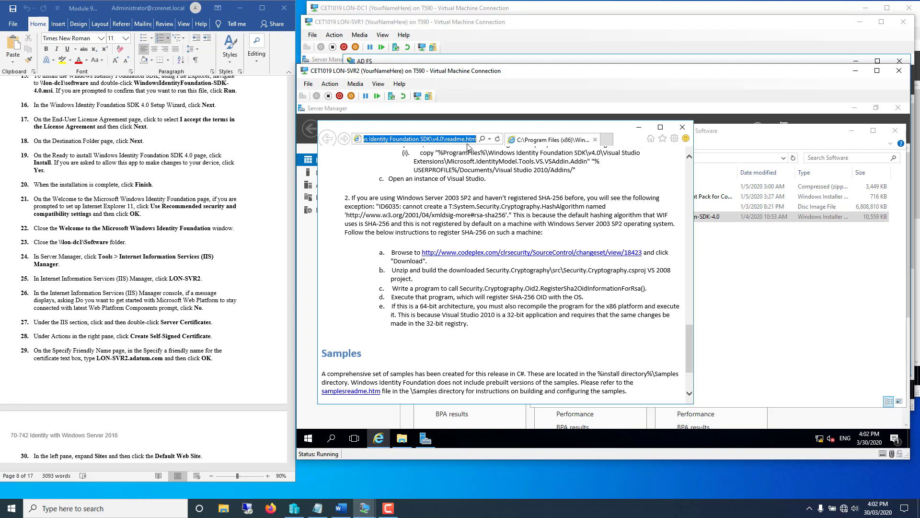
pyautogui.click(678, 131)
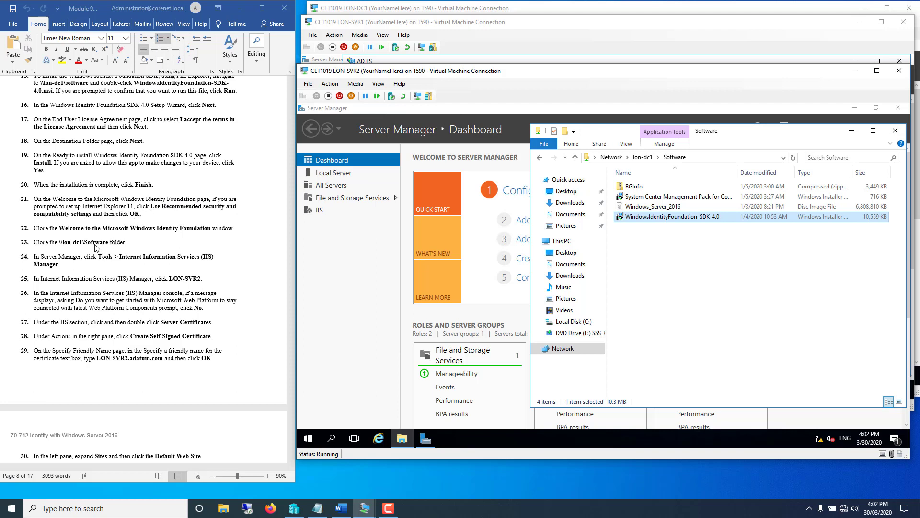
# - Close the Software folder, launch IIS Manager maximized, and open LON-SVR2's Server Certificates page
pyautogui.click(899, 134)
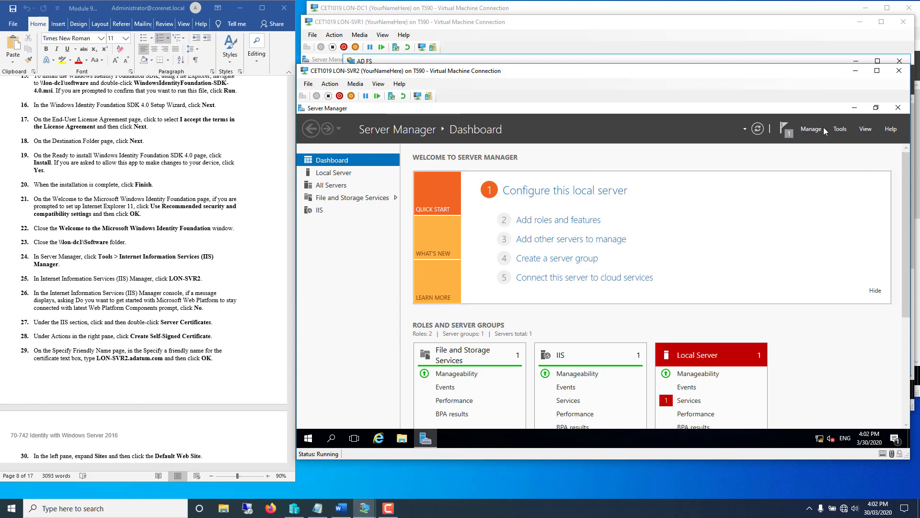
pyautogui.click(839, 129)
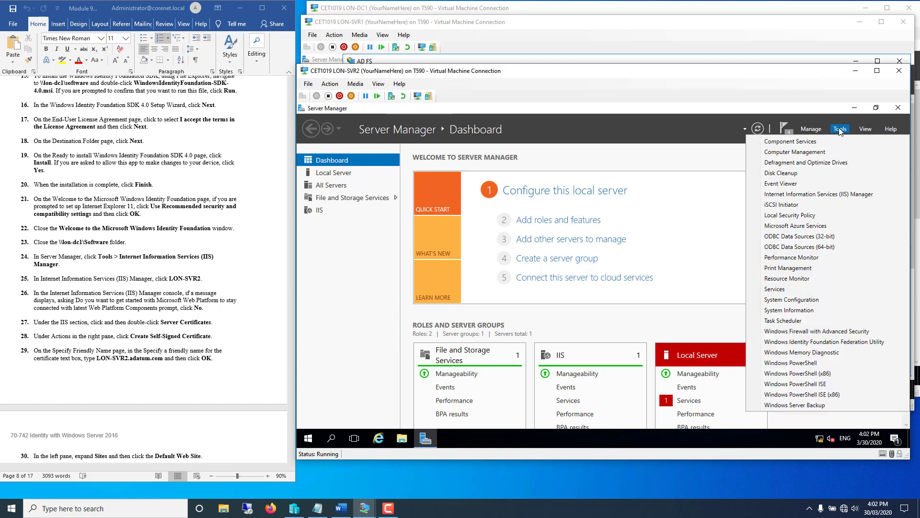
pyautogui.click(795, 197)
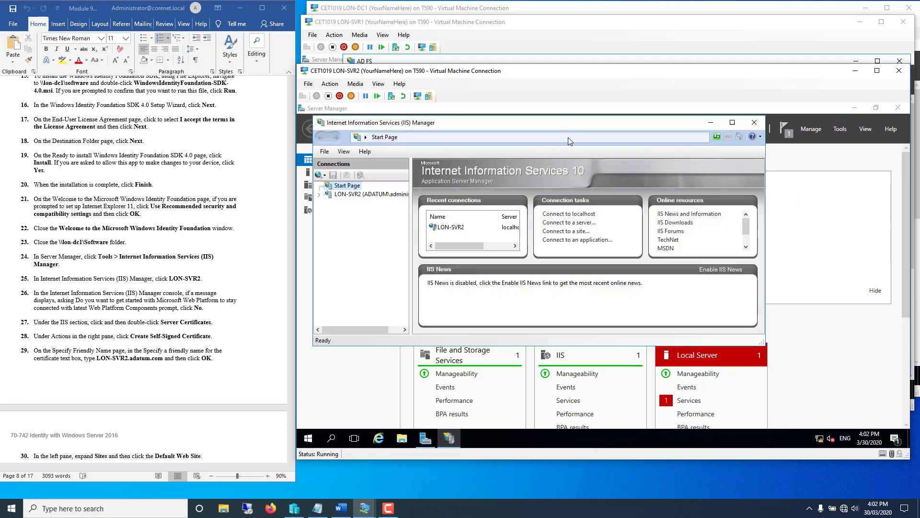
pyautogui.doubleClick(556, 122)
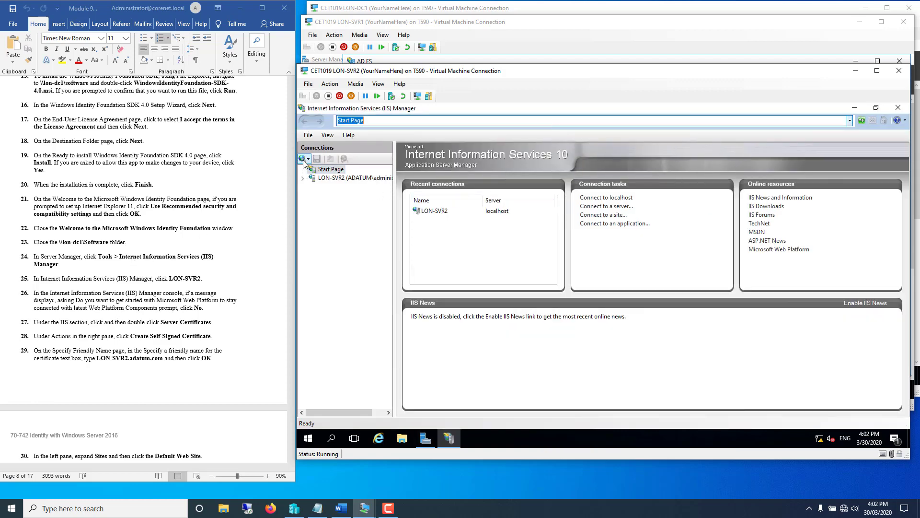
pyautogui.click(334, 178)
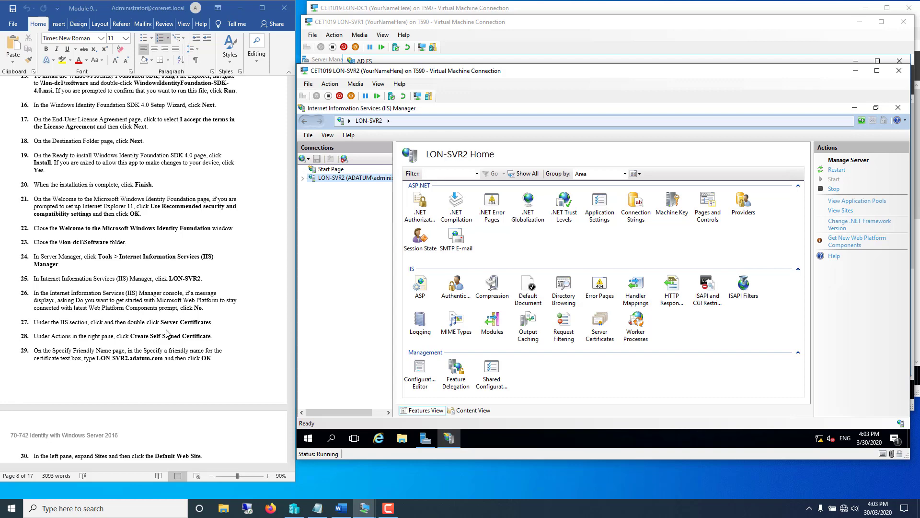
pyautogui.doubleClick(604, 329)
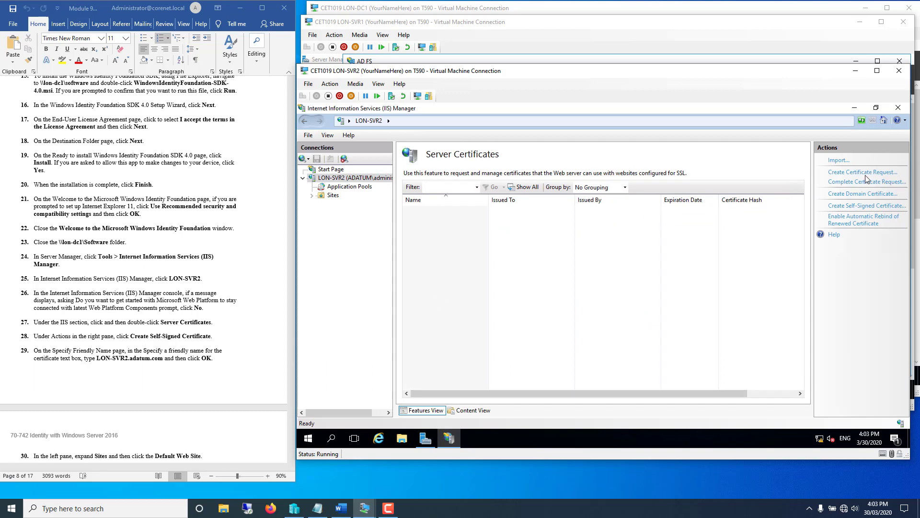
# - Start a self-signed certificate and copy the host name LON-SVR2.adatum.com from the instructions
pyautogui.click(844, 206)
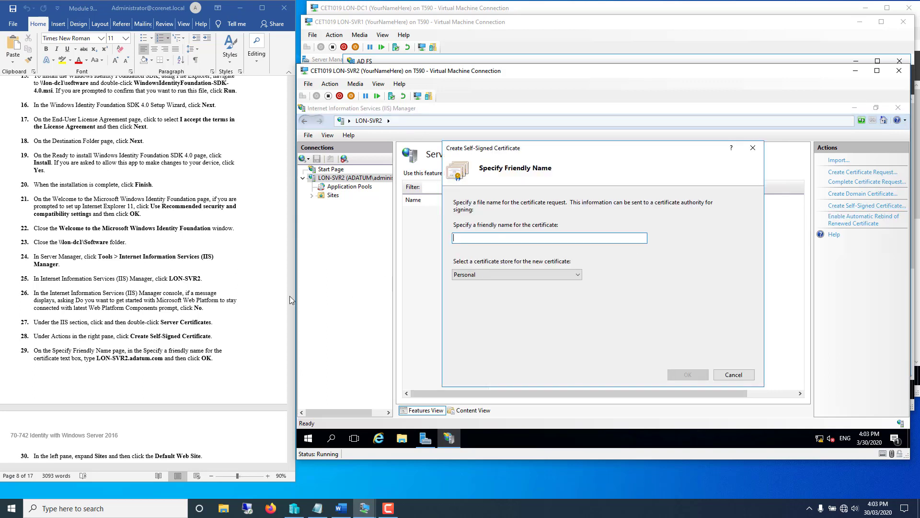
pyautogui.click(99, 363)
pyautogui.moveTo(98, 358)
pyautogui.mouseDown()
pyautogui.moveTo(160, 357)
pyautogui.moveTo(107, 357)
pyautogui.mouseUp()
pyautogui.click(160, 361)
pyautogui.rightClick(106, 359)
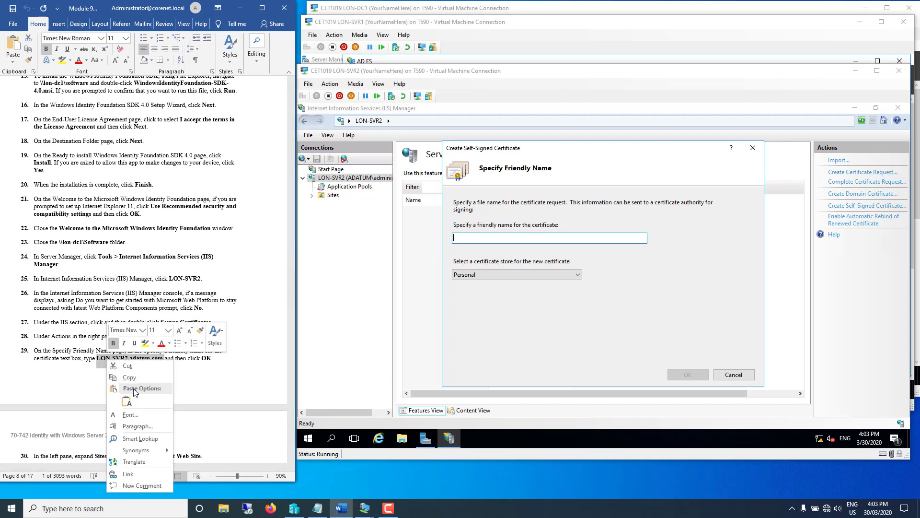
pyautogui.click(136, 379)
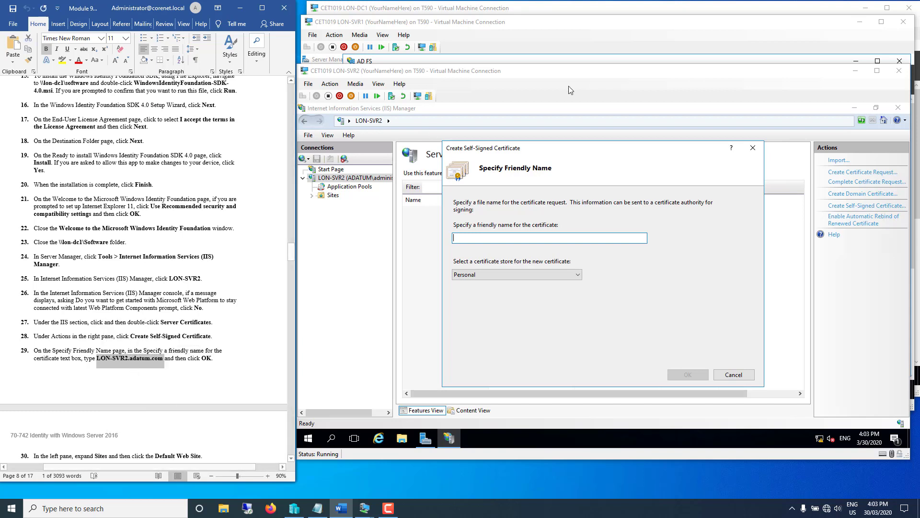
# - Name the certificate LON-SVR2.adatum.com, create it, and select it in the list
pyautogui.click(501, 238)
pyautogui.rightClick(501, 239)
pyautogui.click(516, 273)
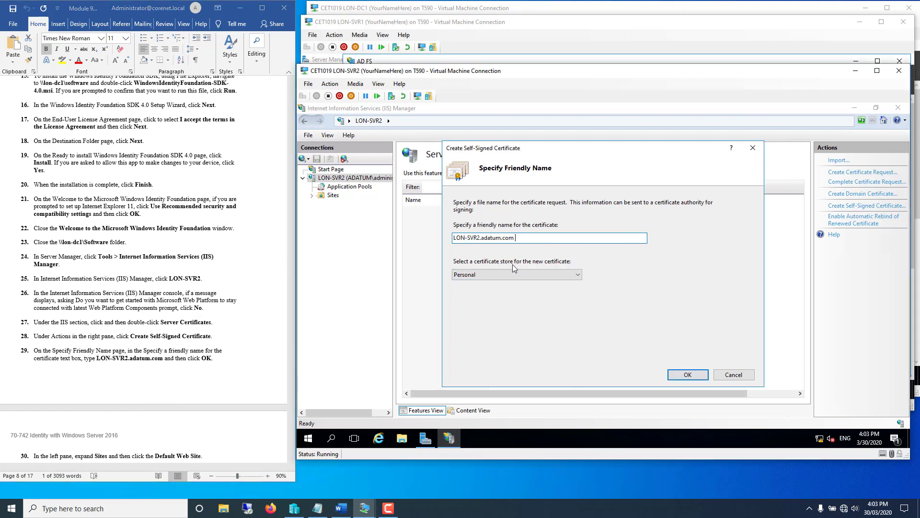
pyautogui.press('BackSpace')
pyautogui.click(677, 377)
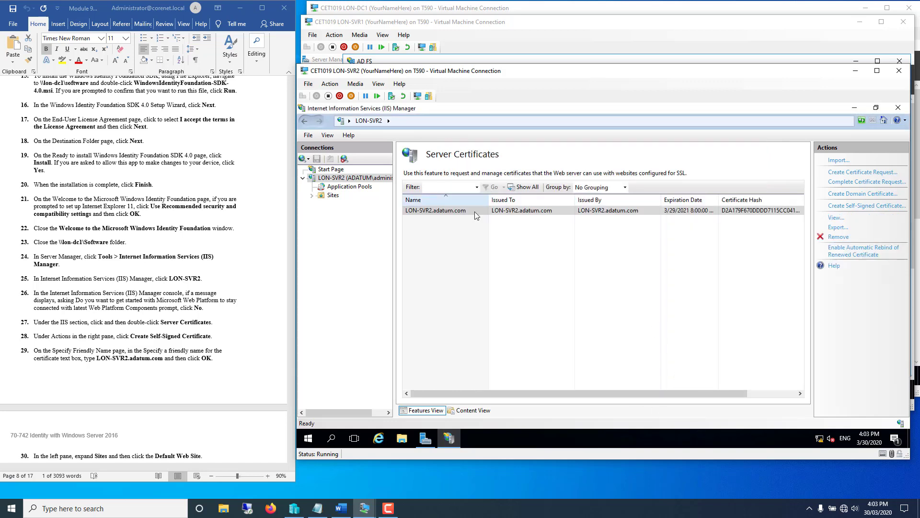
pyautogui.click(476, 215)
pyautogui.click(81, 260)
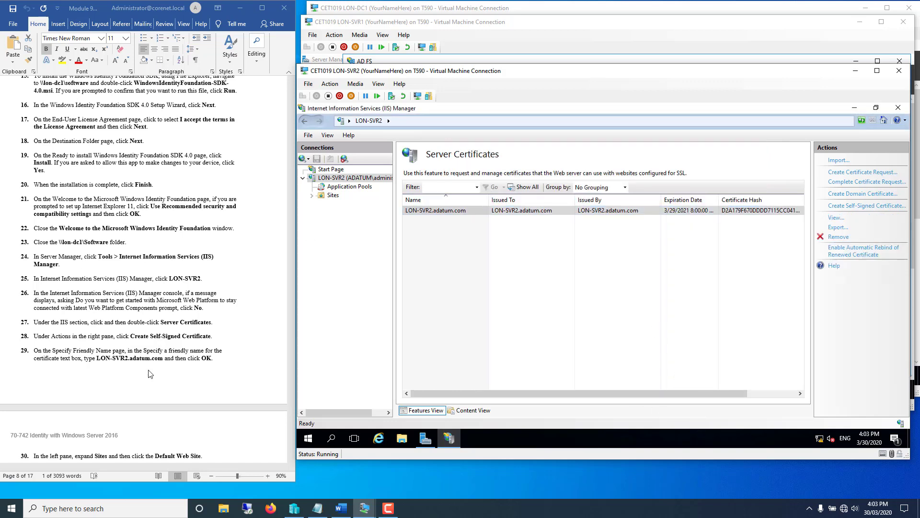
# - Open Site Bindings for Default Web Site under Sites, showing only http on port 80
pyautogui.scroll(-3, 126, 374)
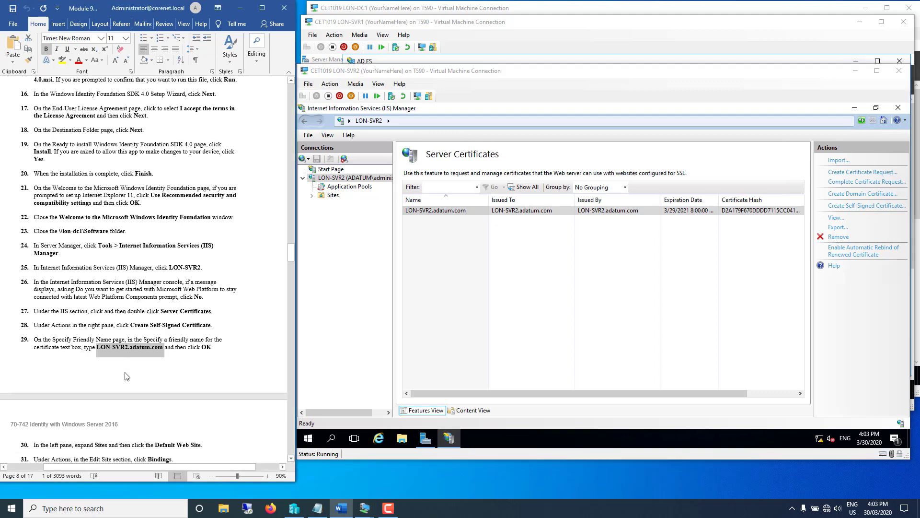
pyautogui.scroll(-4, 123, 365)
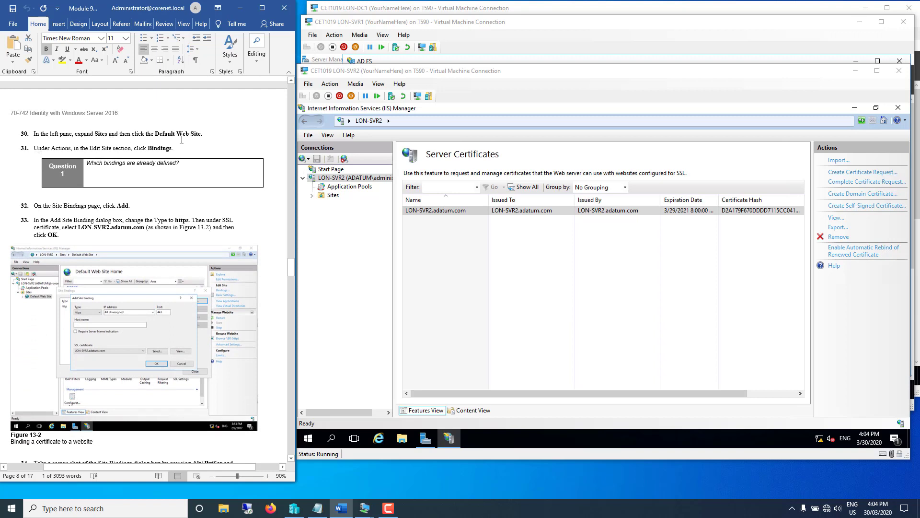
pyautogui.click(312, 196)
pyautogui.click(334, 207)
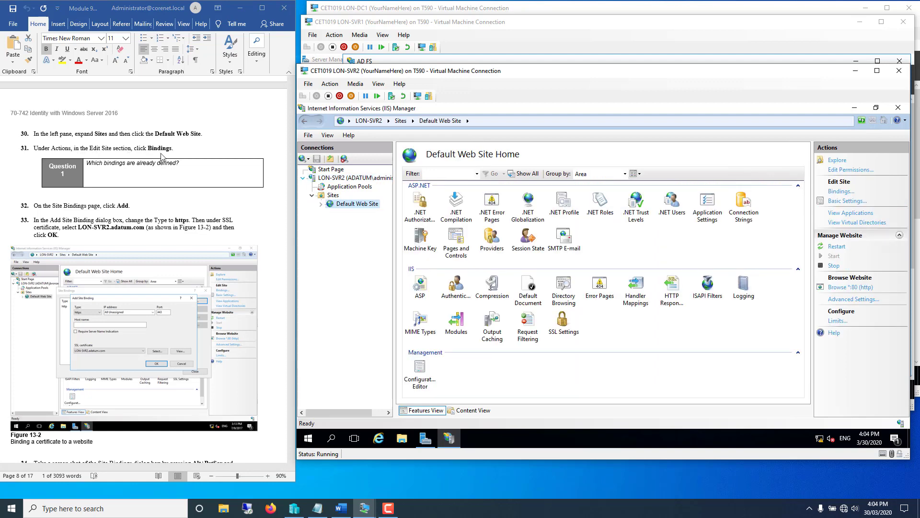
pyautogui.click(840, 192)
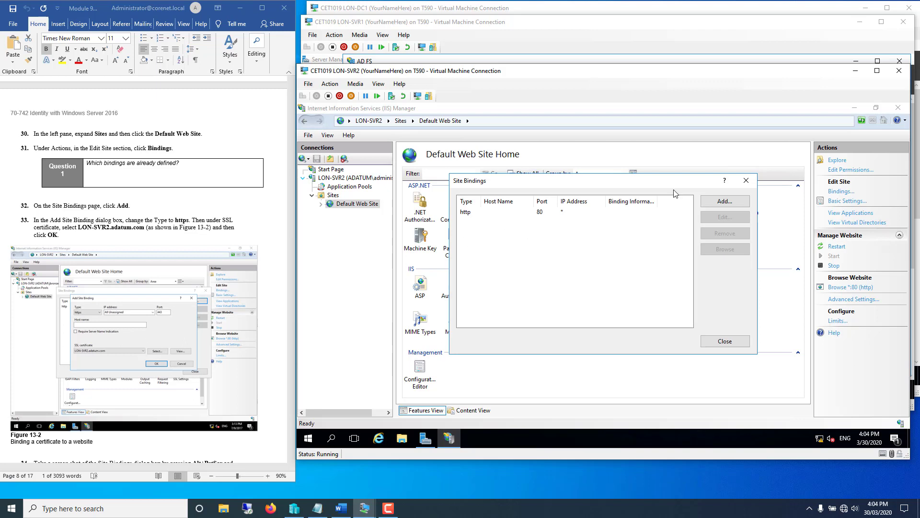
# - Add an https binding to Default Web Site using the LON-SVR2.adatum.com SSL certificate
pyautogui.click(714, 202)
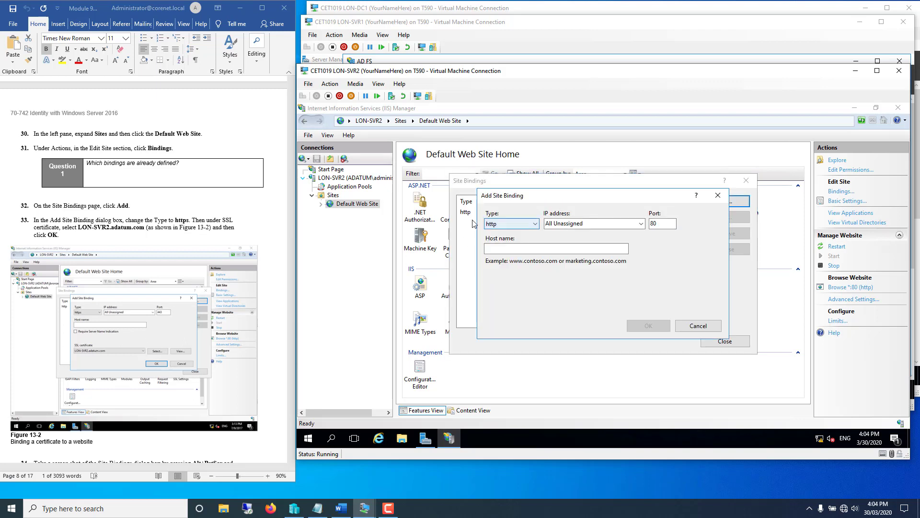
pyautogui.click(516, 225)
pyautogui.click(507, 242)
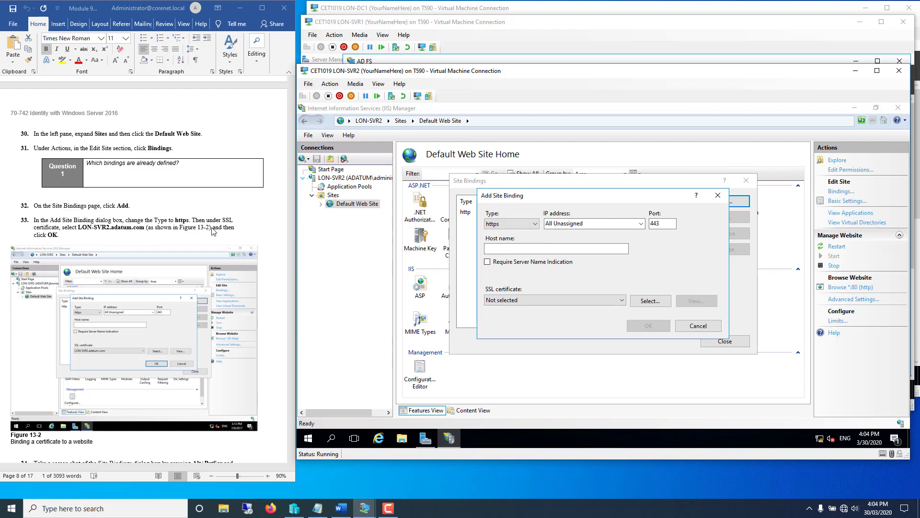
pyautogui.click(623, 300)
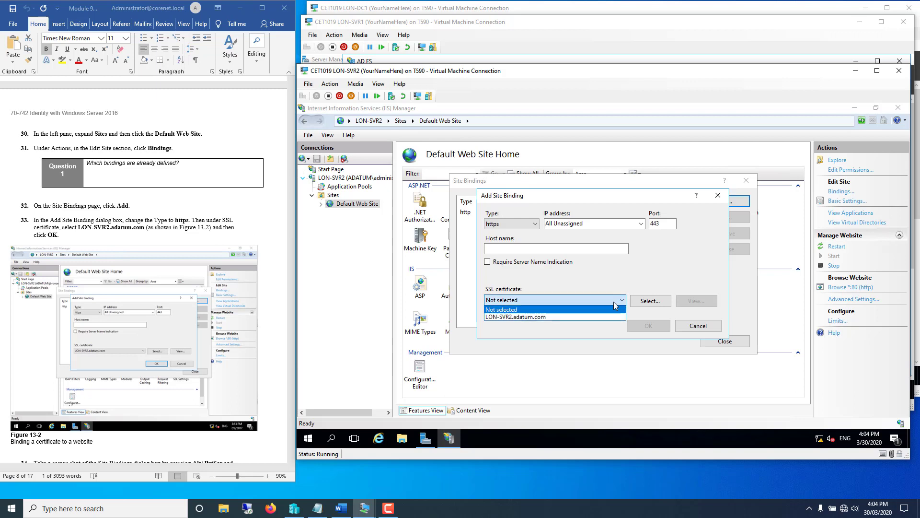
pyautogui.click(545, 315)
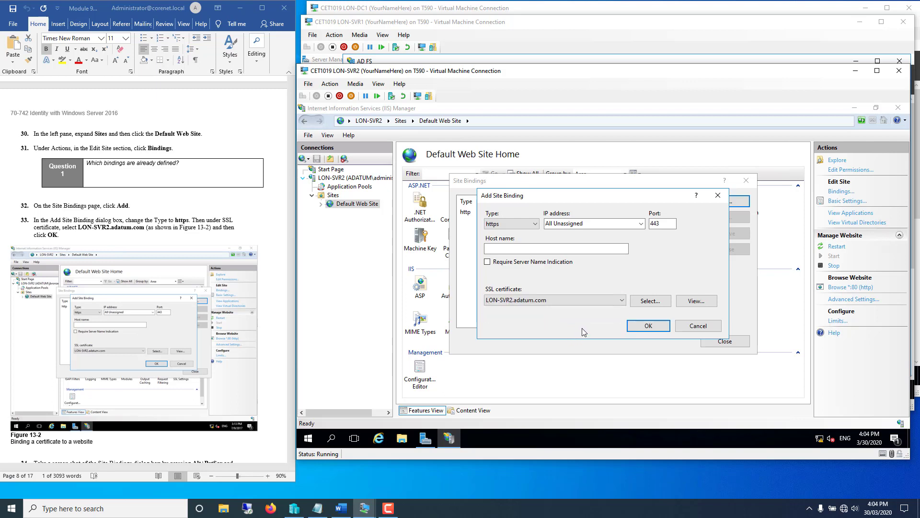
pyautogui.click(636, 327)
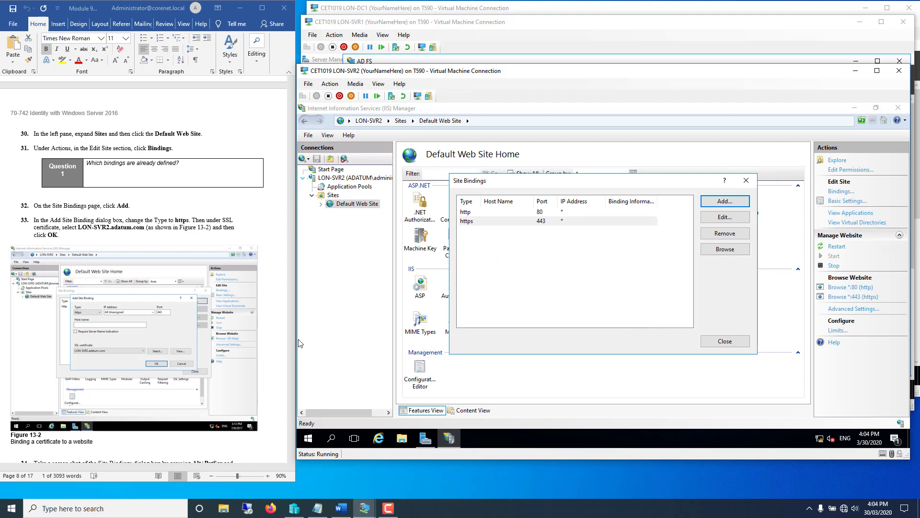
# - Scroll through the lab instructions document on the host
pyautogui.click(245, 446)
pyautogui.scroll(-3, 242, 446)
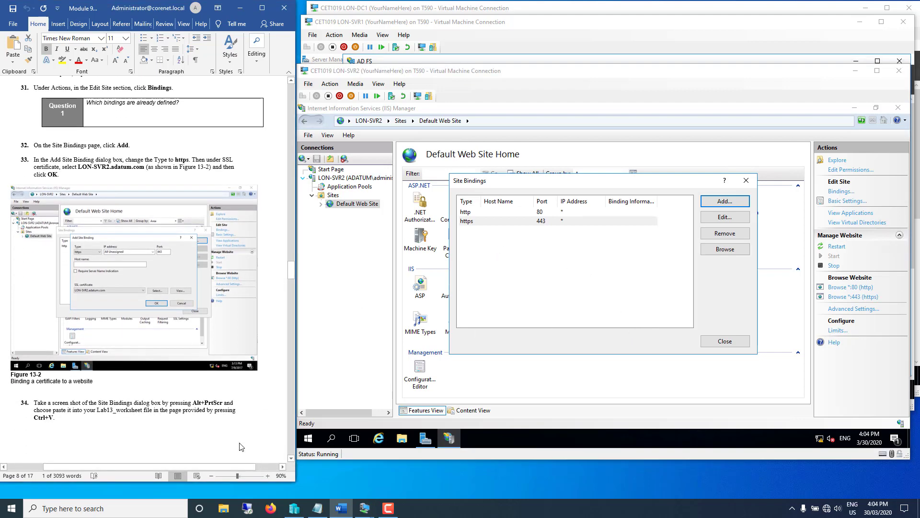
pyautogui.scroll(-6, 241, 447)
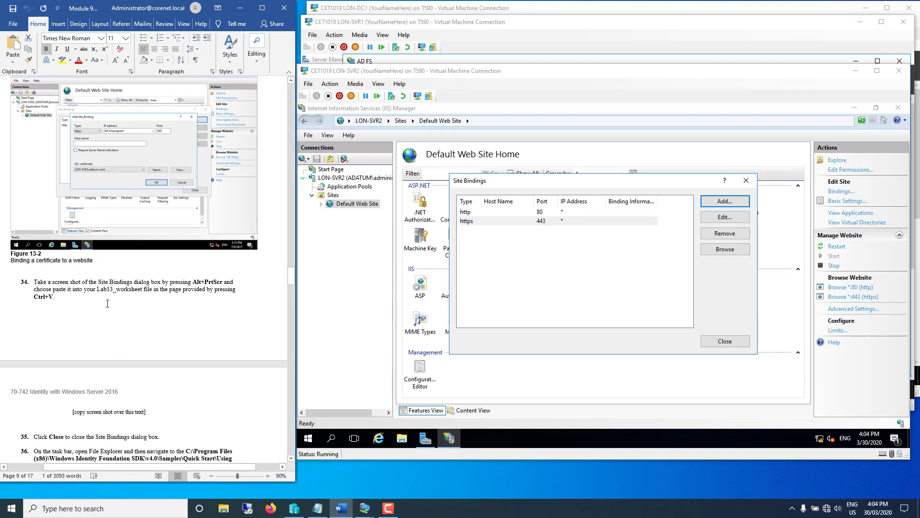
pyautogui.scroll(-12, 185, 310)
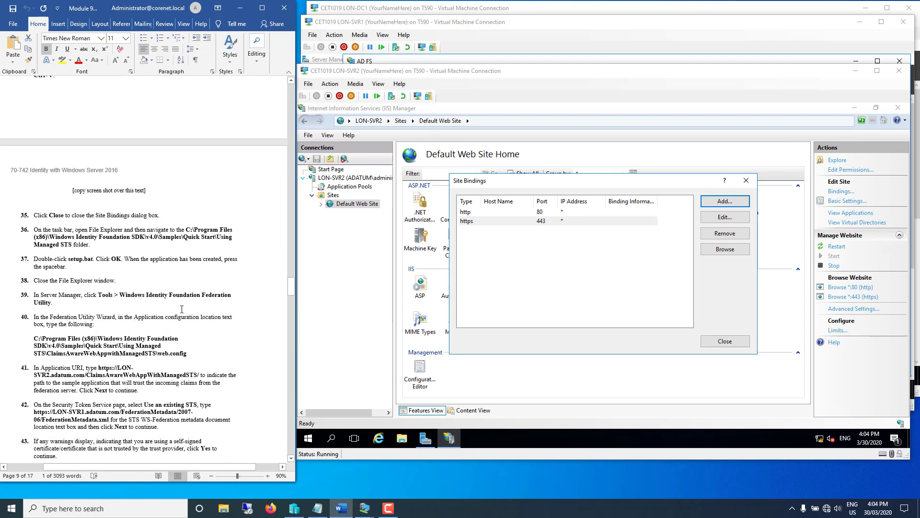
pyautogui.scroll(-5, 181, 309)
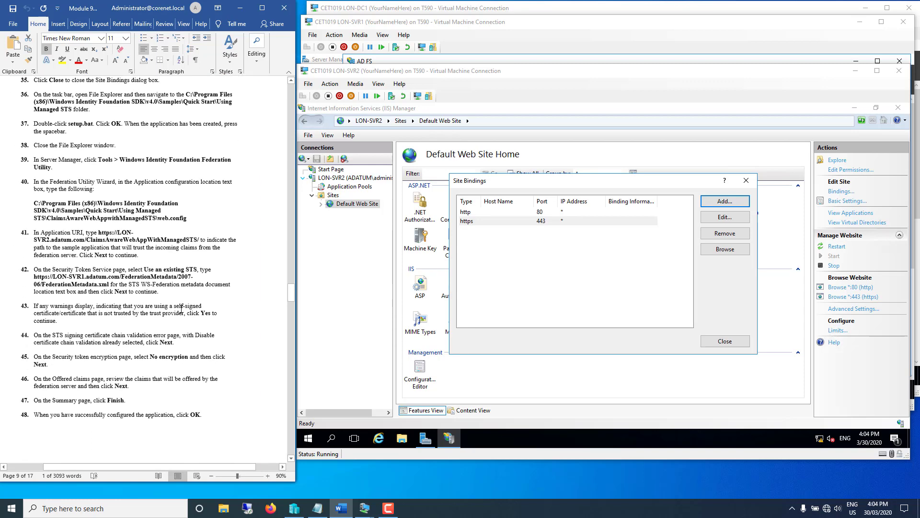
pyautogui.scroll(1, 181, 309)
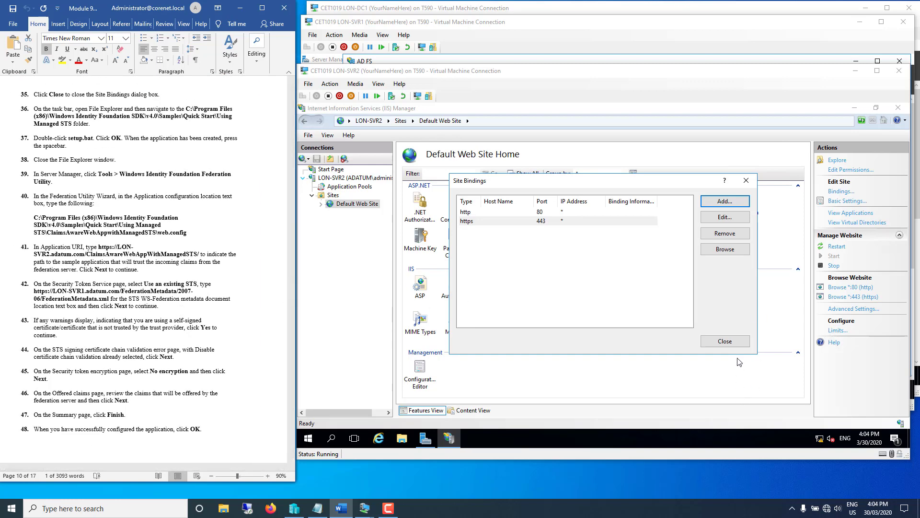
# - Back on LON-SVR2, close the Site Bindings dialog and open File Explorer
pyautogui.click(735, 343)
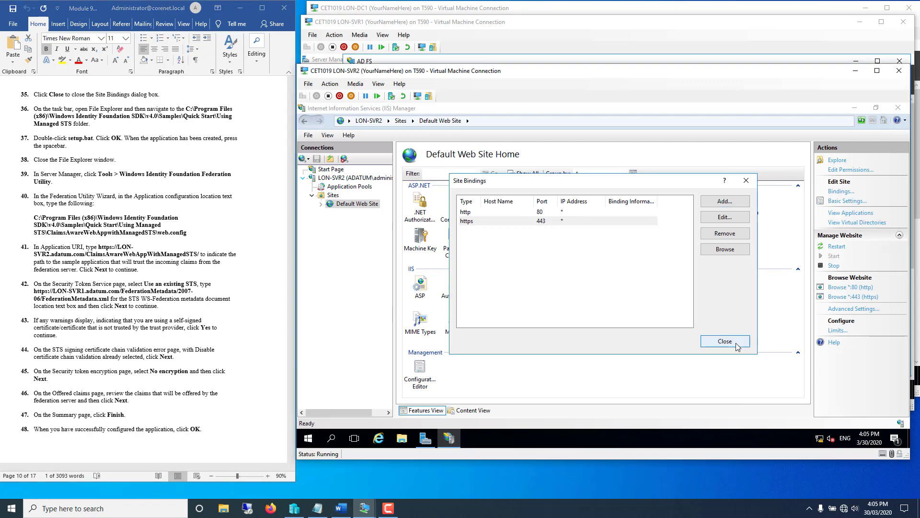
pyautogui.click(725, 341)
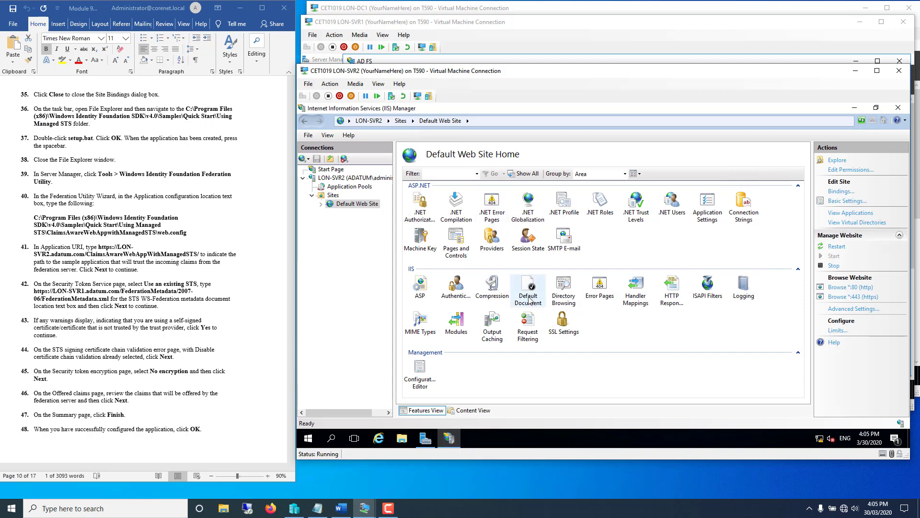
pyautogui.click(405, 440)
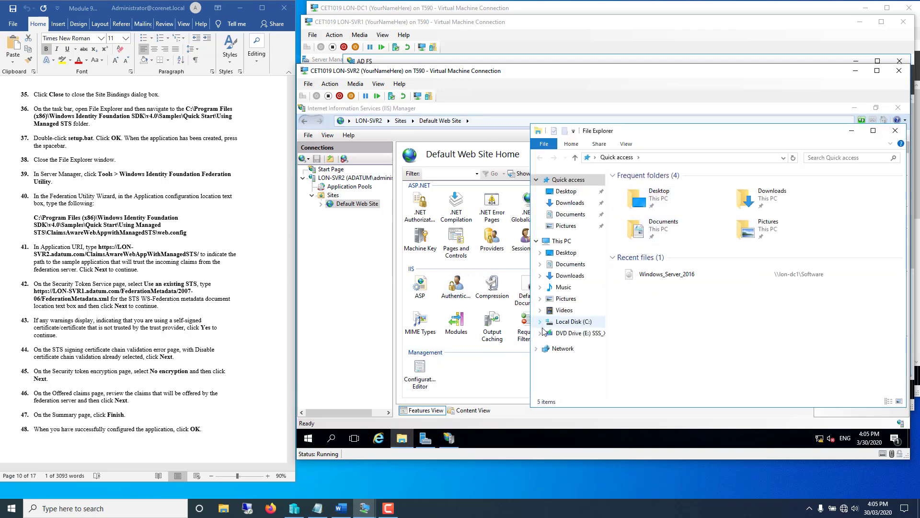
# - Widen File Explorer and open C:\Program Files (x86)\Windows Identity Foundation SDK\v4.0\Samples\Quick Start\Using Managed STS
pyautogui.click(541, 325)
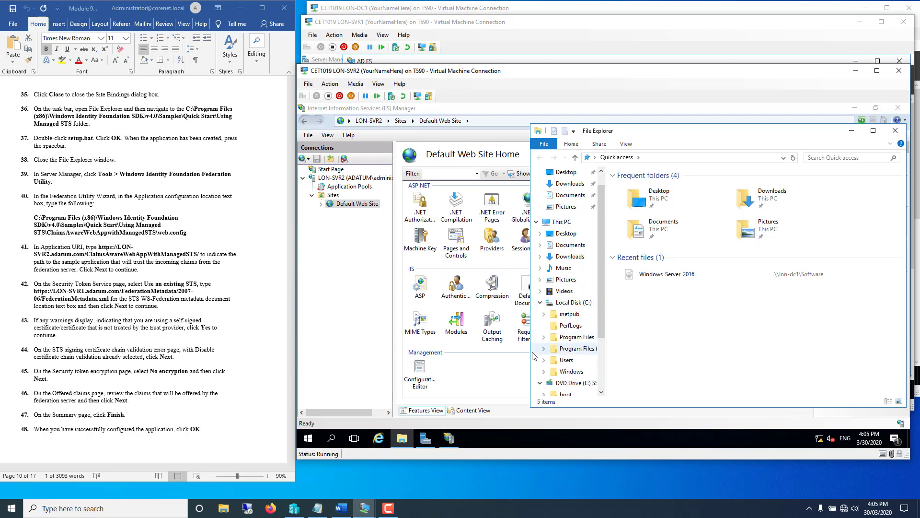
pyautogui.moveTo(528, 358); pyautogui.dragTo(402, 360)
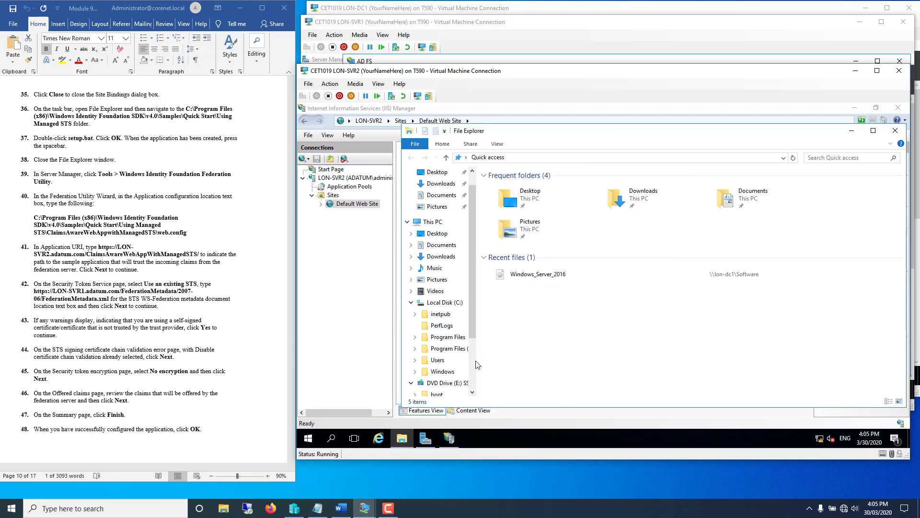
pyautogui.moveTo(478, 361); pyautogui.dragTo(569, 360)
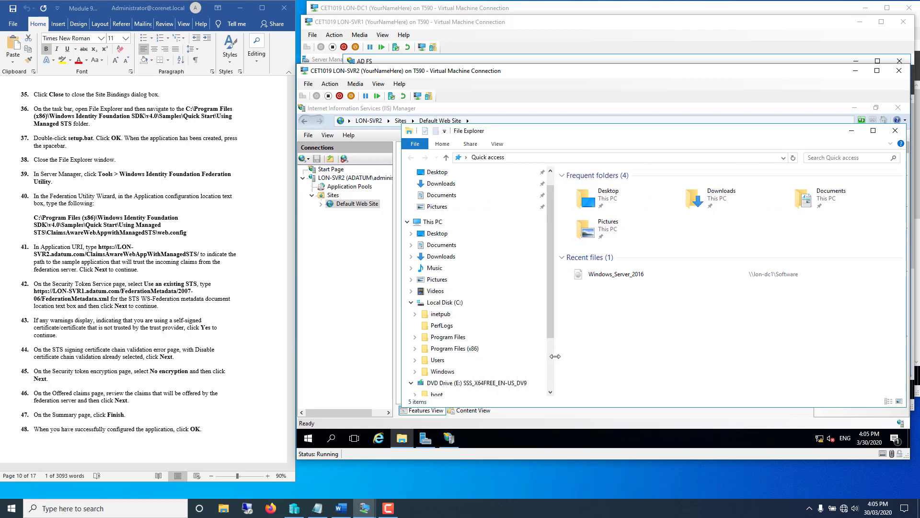
pyautogui.click(415, 350)
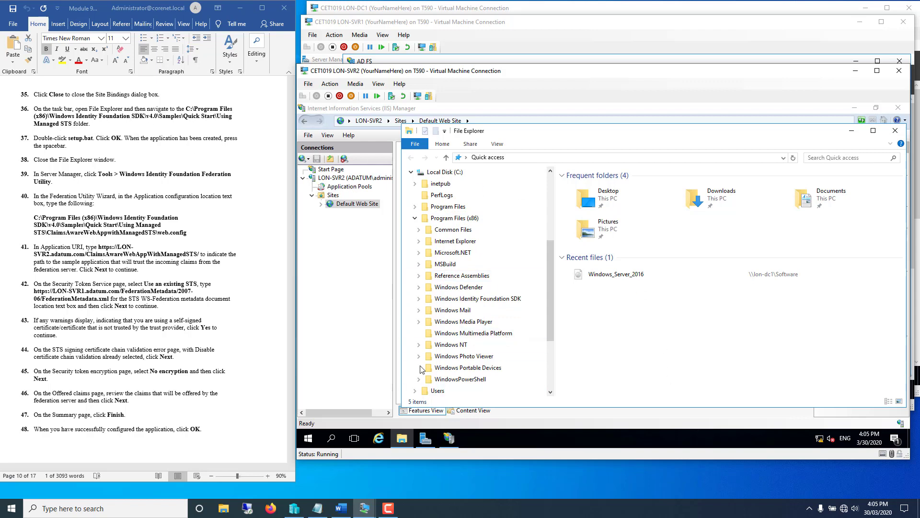
pyautogui.click(418, 299)
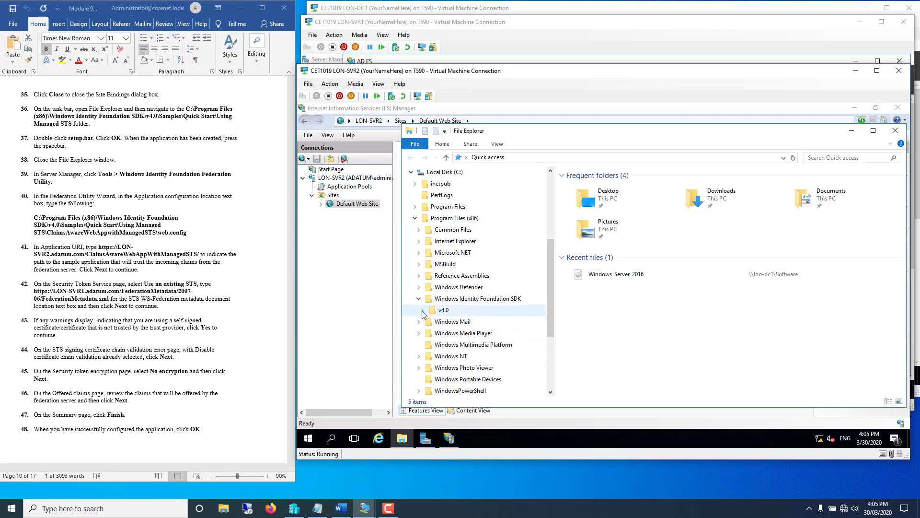
pyautogui.click(422, 310)
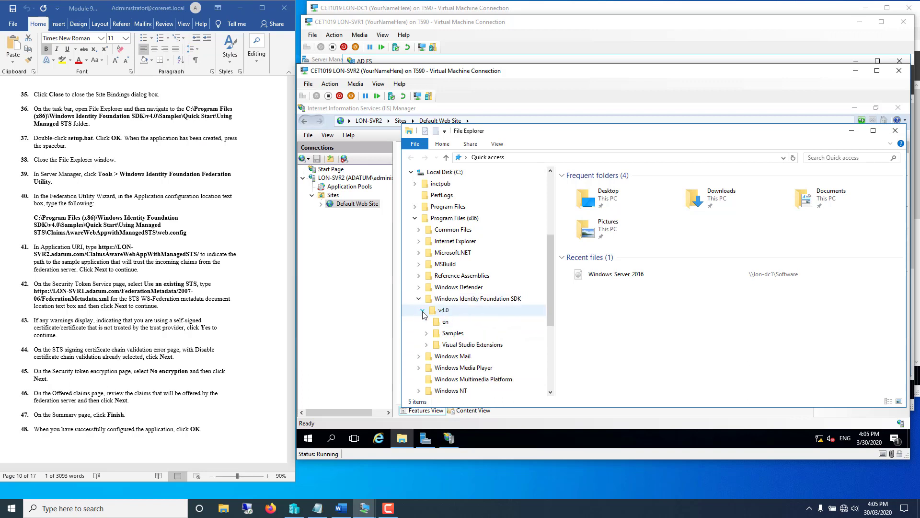
pyautogui.click(427, 334)
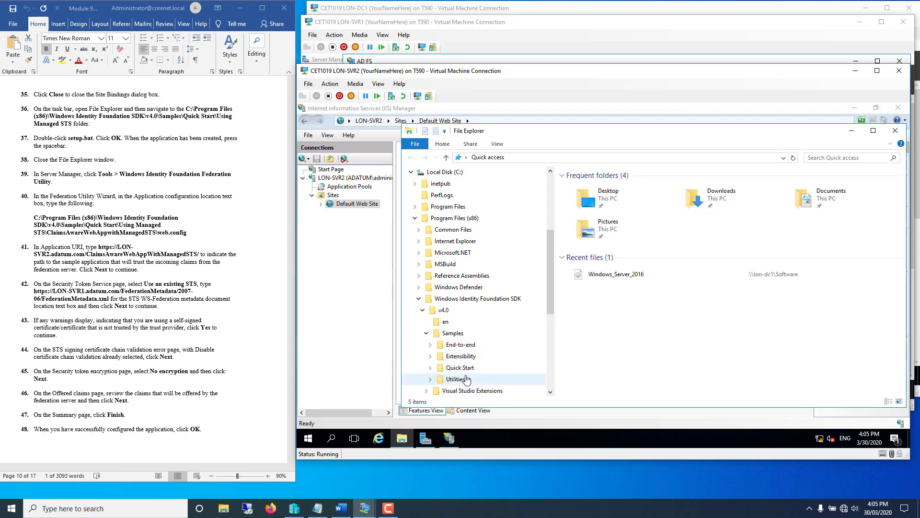
pyautogui.click(430, 369)
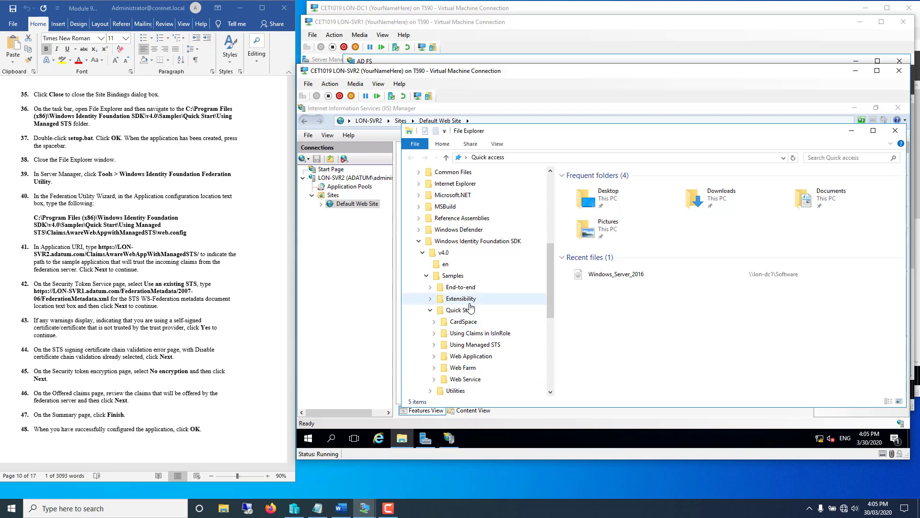
pyautogui.click(459, 346)
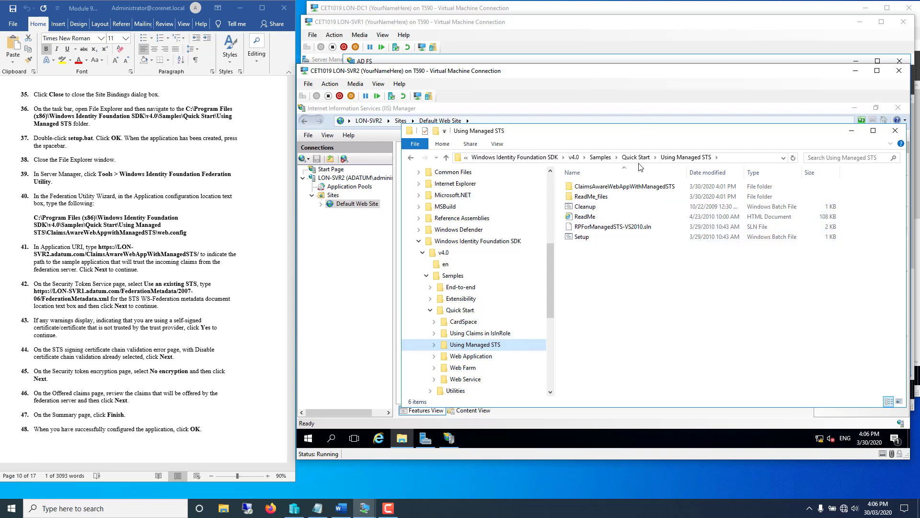
# - Check the Using Managed STS folder properties and turn on file name extensions
pyautogui.rightClick(708, 316)
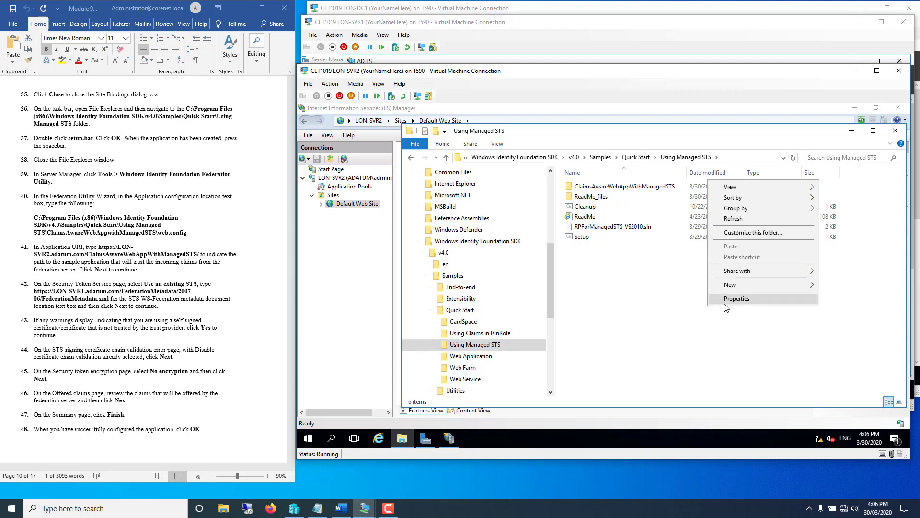
pyautogui.click(725, 303)
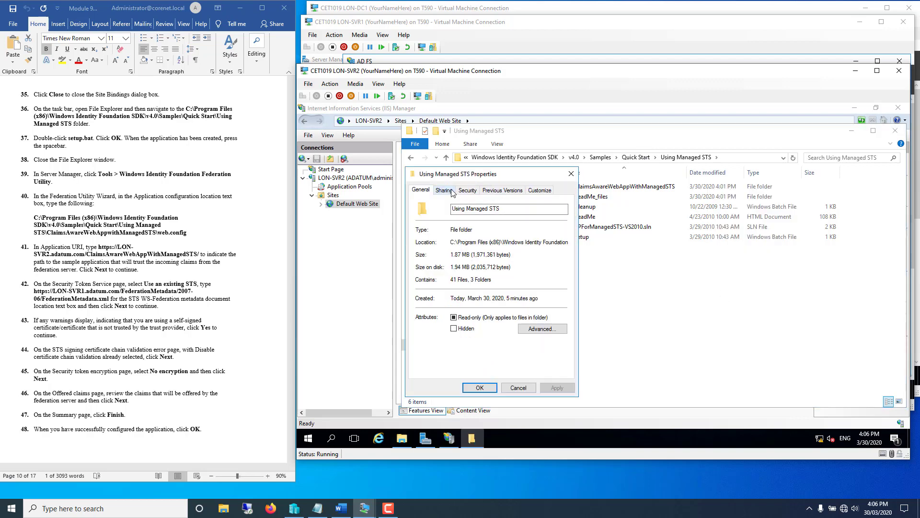
pyautogui.click(519, 389)
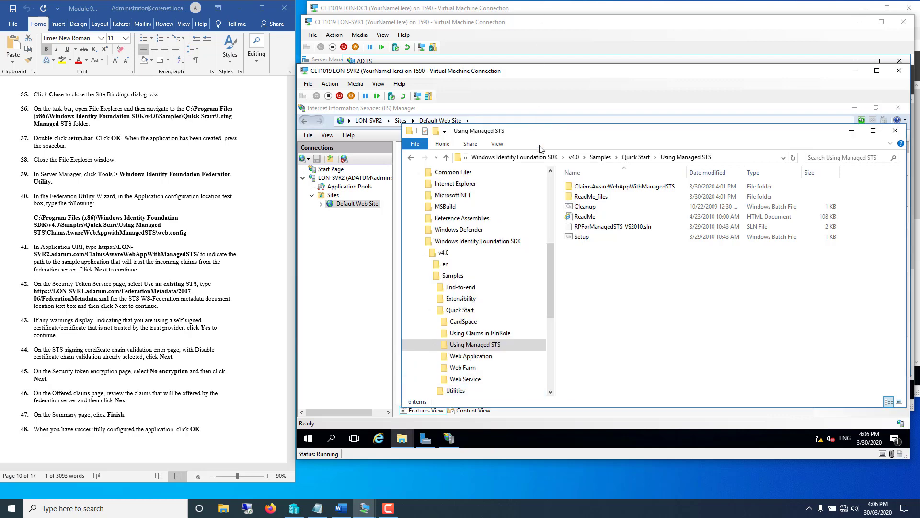
pyautogui.click(502, 145)
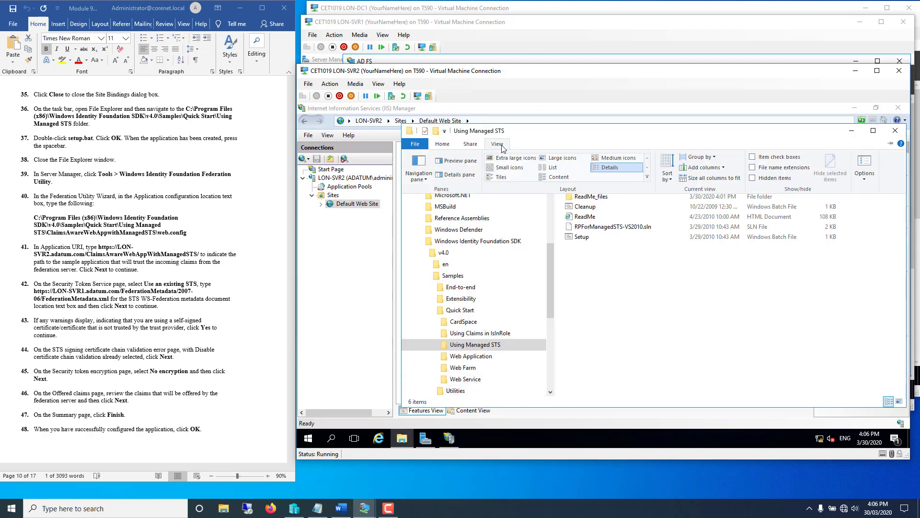
pyautogui.click(752, 167)
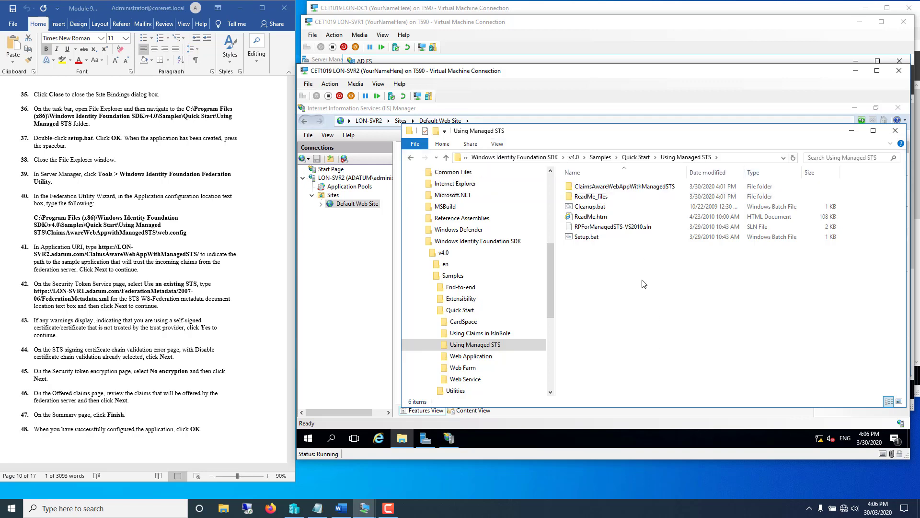
# - Run Setup.bat to create the sample application, acknowledge completion, and close its console
pyautogui.doubleClick(580, 239)
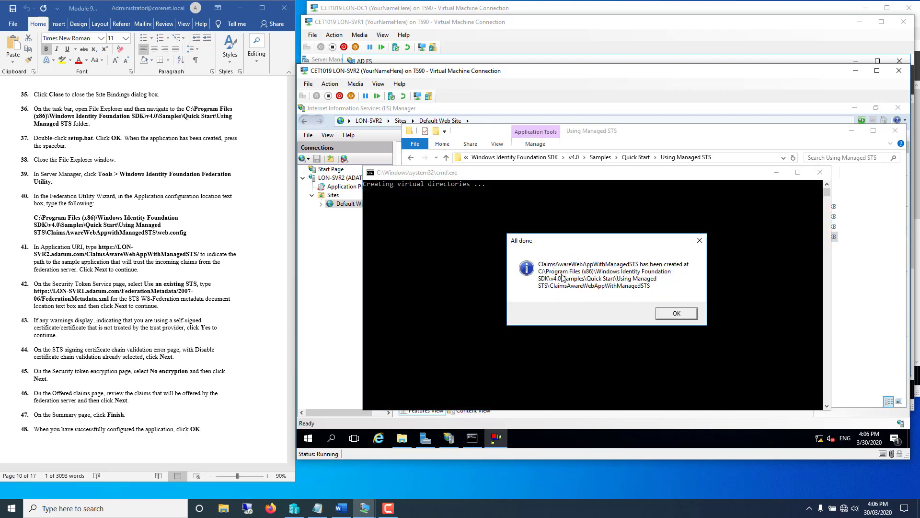
pyautogui.click(669, 317)
pyautogui.click(585, 286)
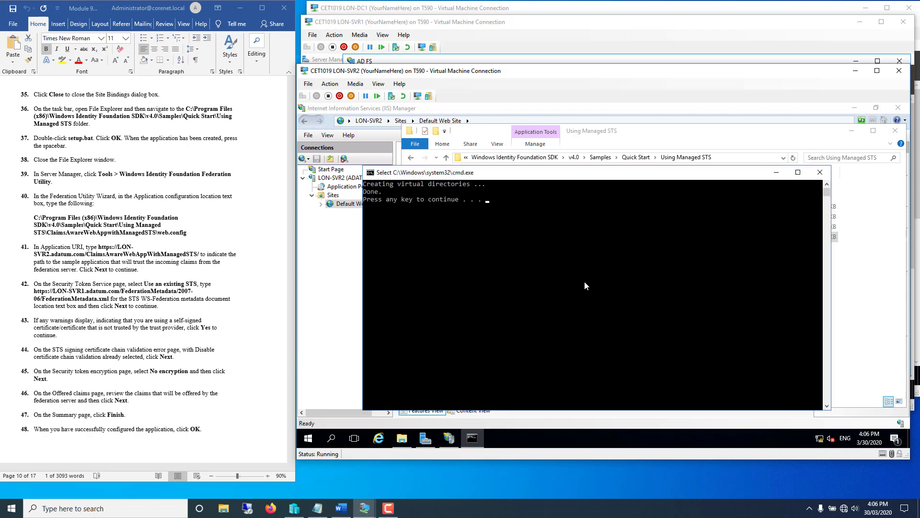
pyautogui.press('space')
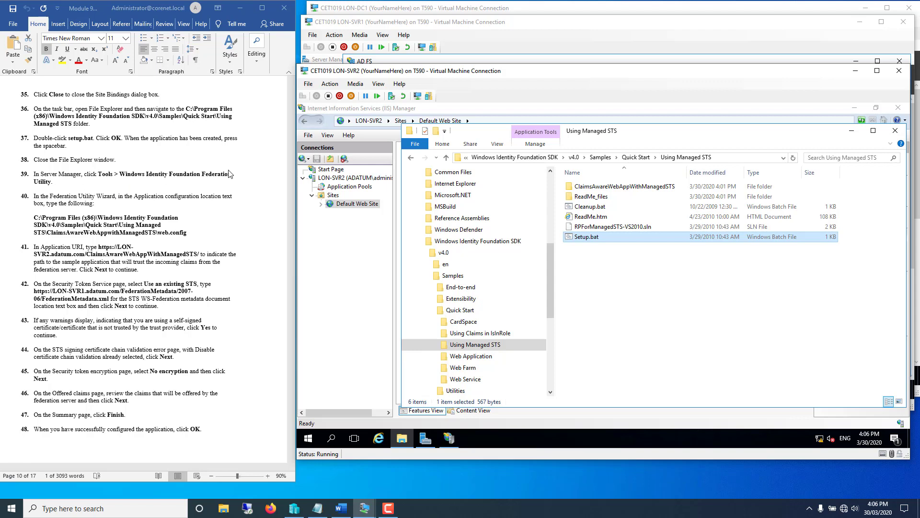
# - Close File Explorer and IIS Manager, then launch the Windows Identity Foundation Federation Utility
pyautogui.click(895, 130)
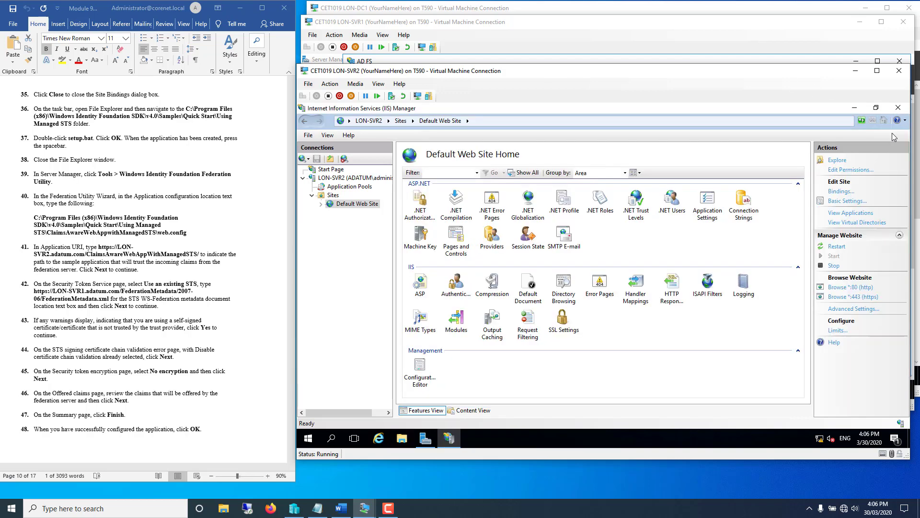
pyautogui.click(898, 109)
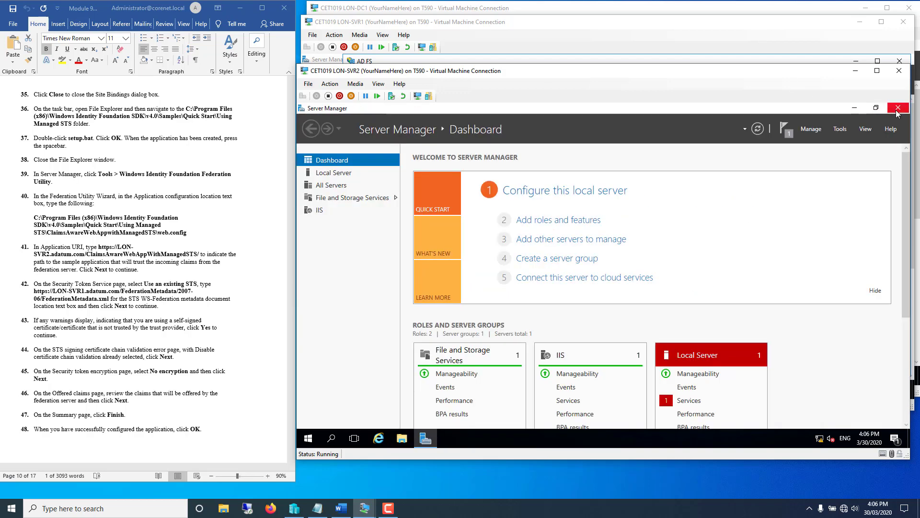
pyautogui.click(839, 128)
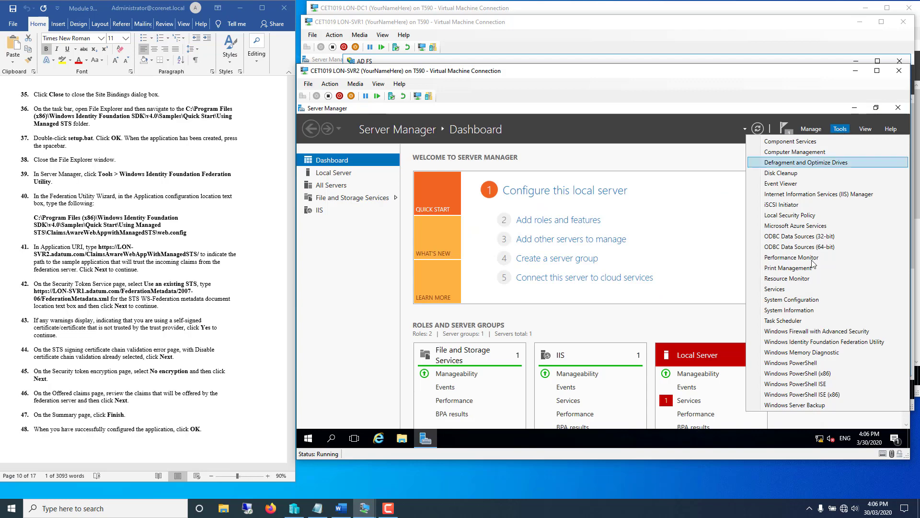
pyautogui.click(822, 345)
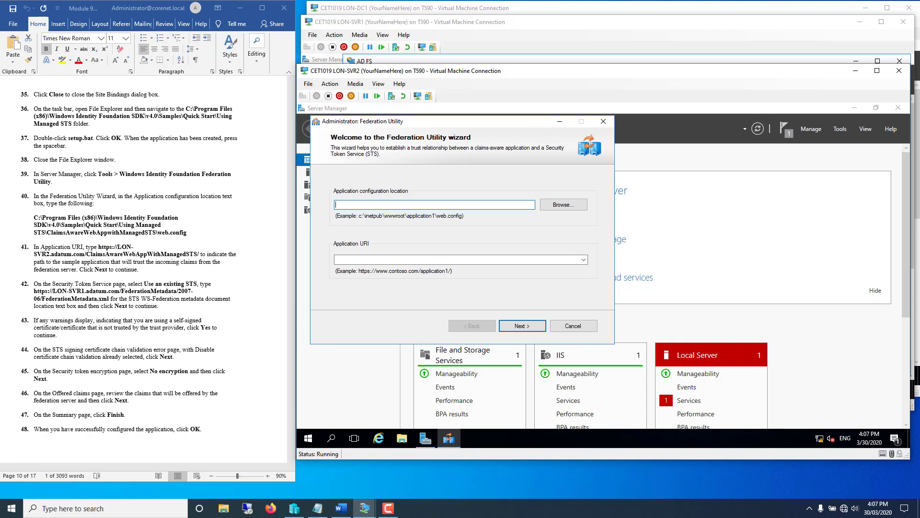
# - Paste the sample's web.config path into Application configuration location
pyautogui.hotkey('alt', 'Tab')
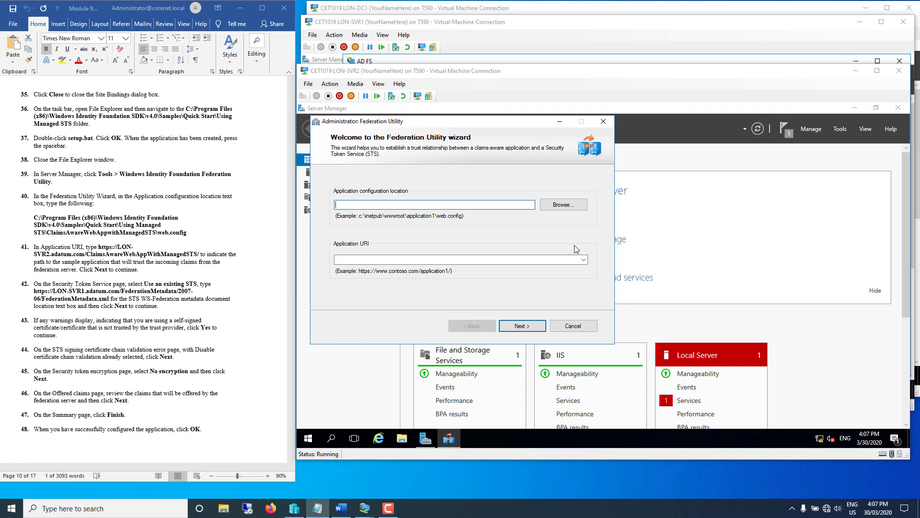
pyautogui.click(376, 202)
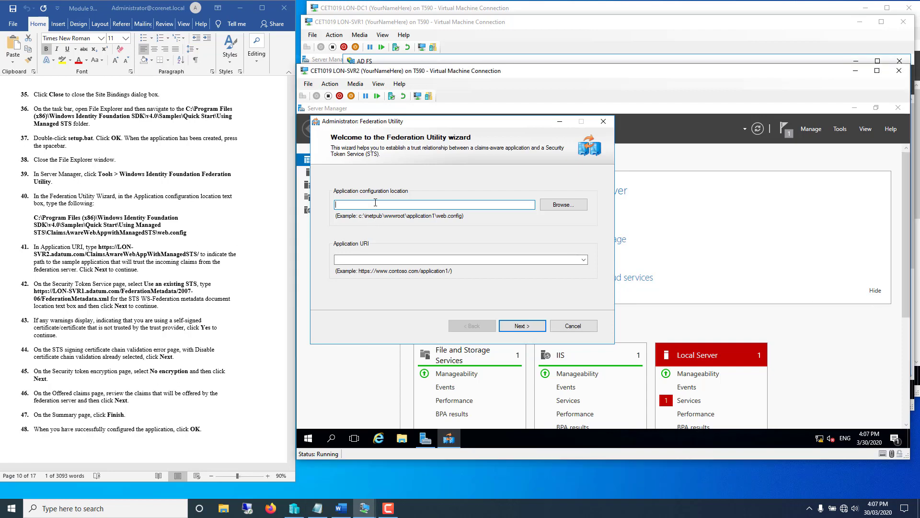
pyautogui.rightClick(376, 205)
pyautogui.click(393, 246)
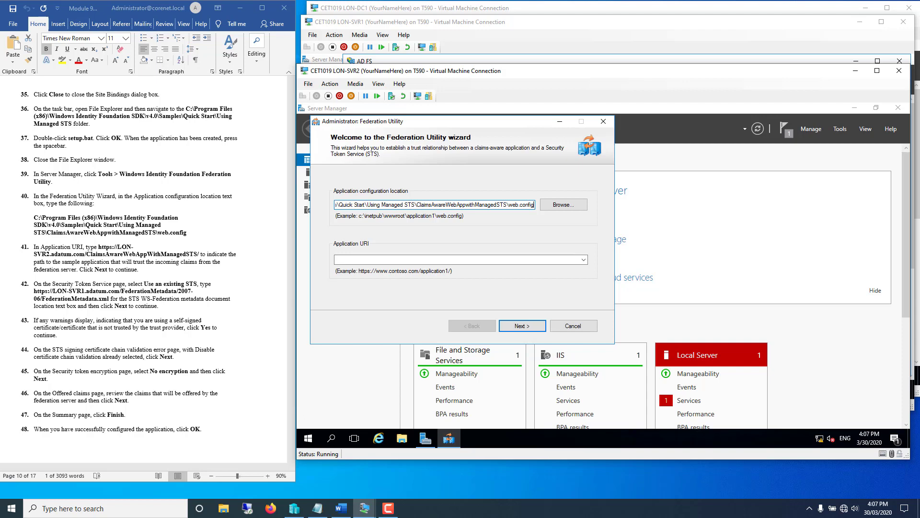
pyautogui.hotkey('alt', 'Tab')
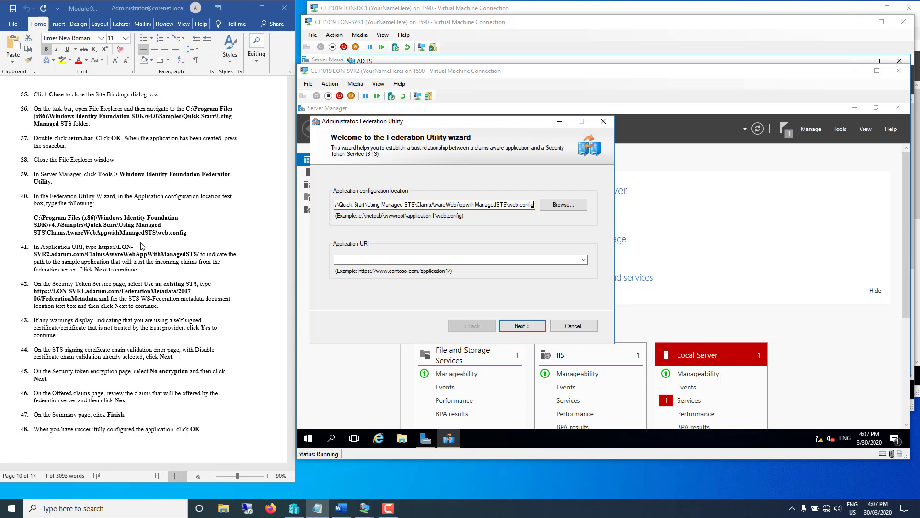
pyautogui.click(384, 259)
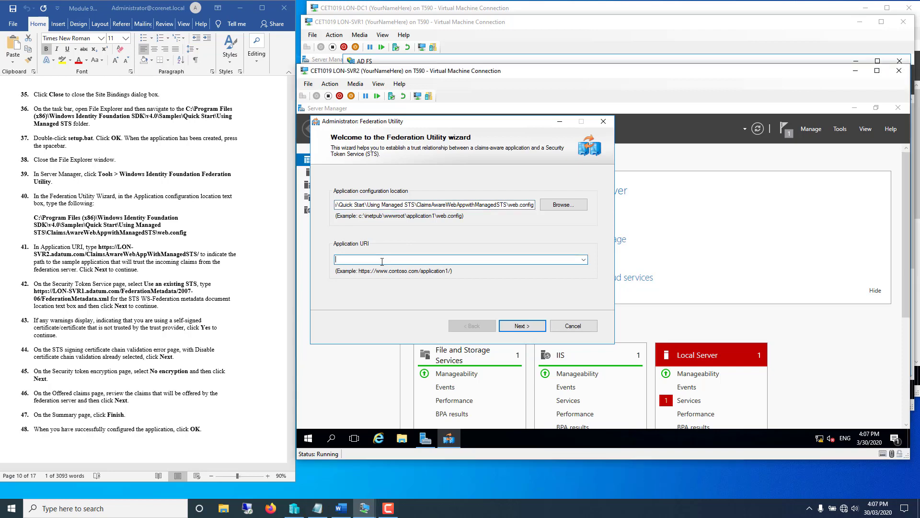
pyautogui.rightClick(384, 259)
pyautogui.click(406, 302)
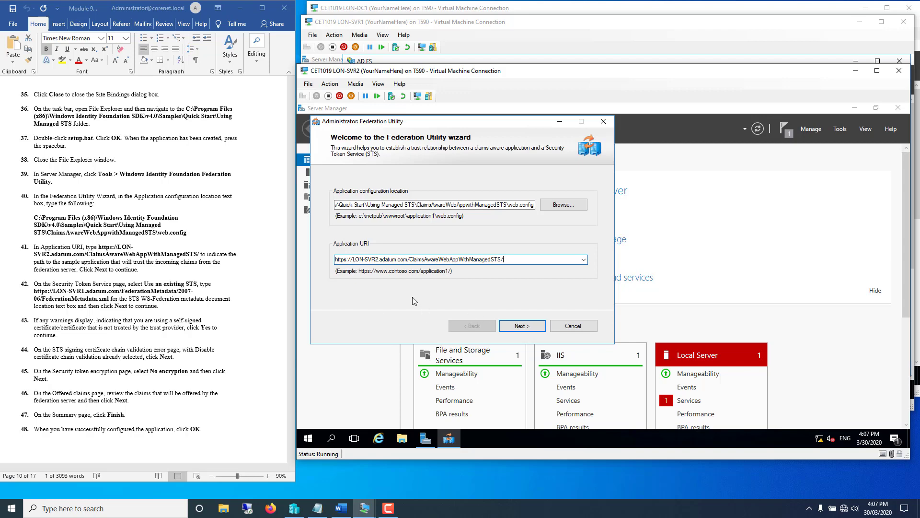
pyautogui.click(523, 327)
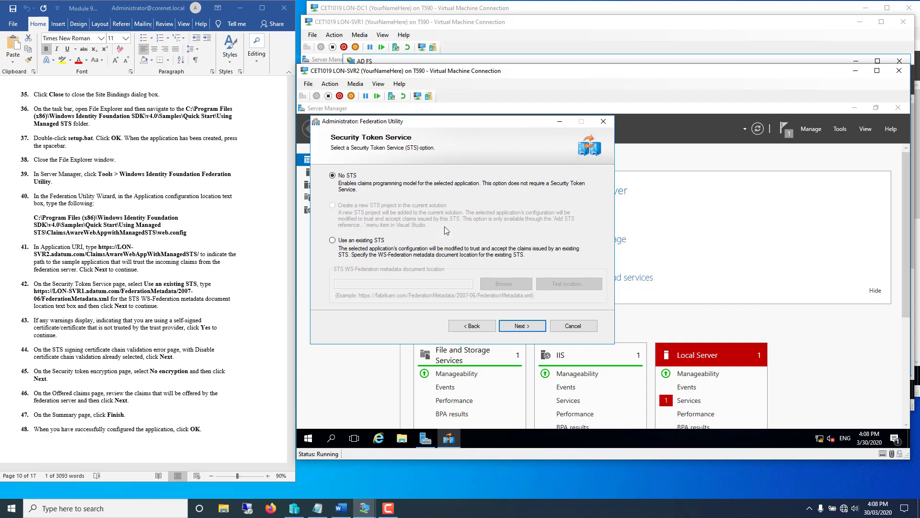
# - Select Use an existing STS, browse down to the Using Managed STS folder, then cancel browsing
pyautogui.click(333, 240)
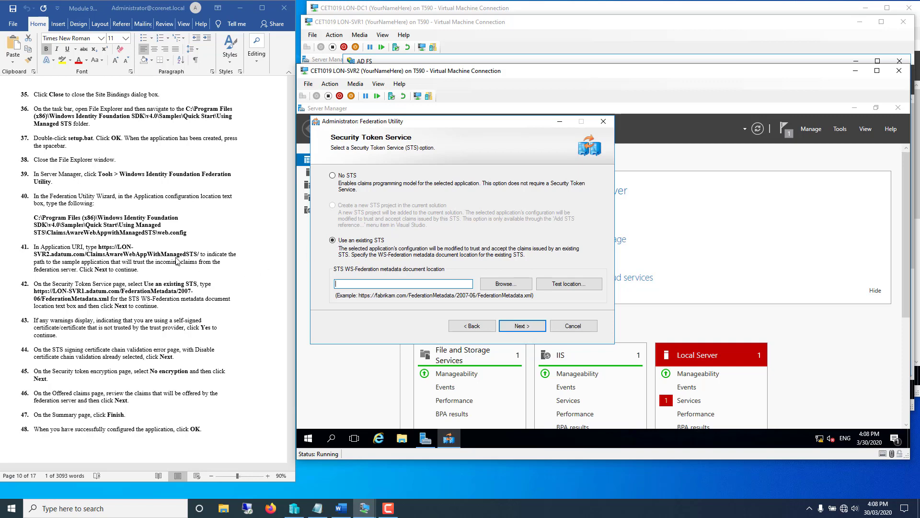
pyautogui.click(495, 285)
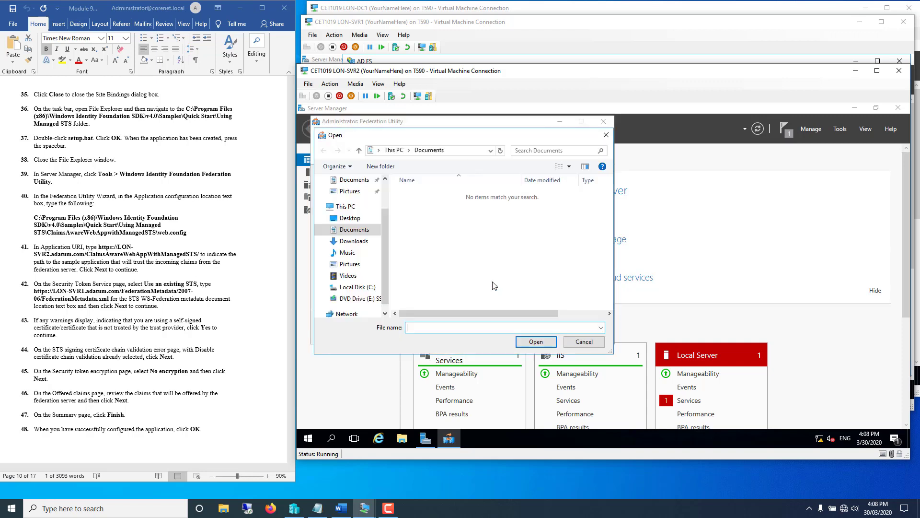
pyautogui.click(325, 287)
pyautogui.click(329, 284)
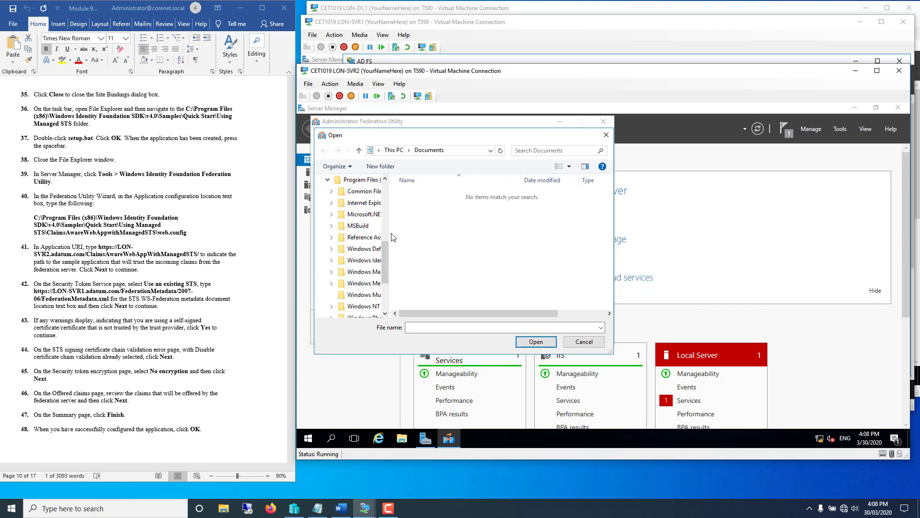
pyautogui.moveTo(392, 237); pyautogui.dragTo(460, 260)
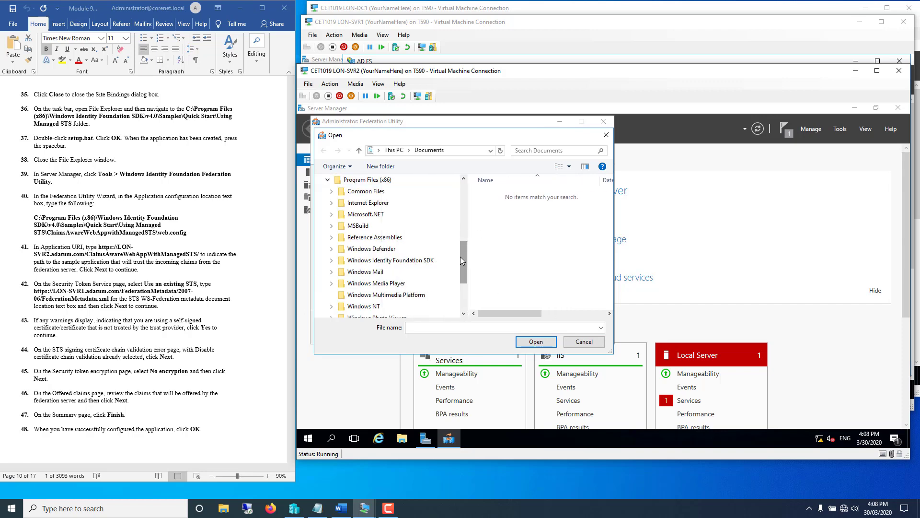
pyautogui.click(331, 260)
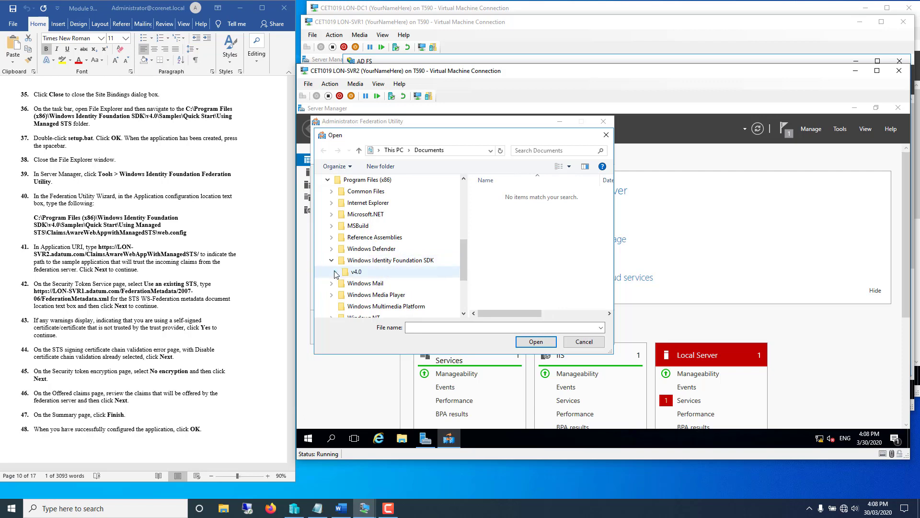
pyautogui.click(335, 272)
pyautogui.click(339, 294)
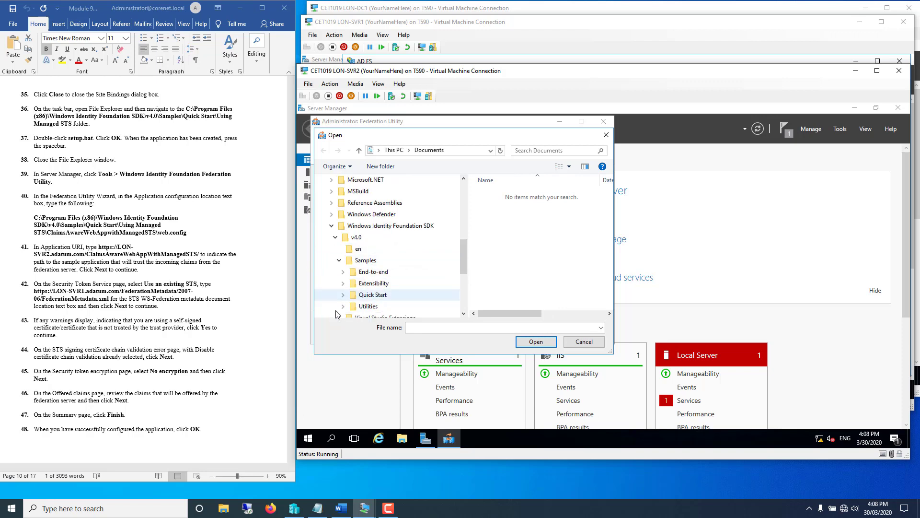
pyautogui.click(342, 295)
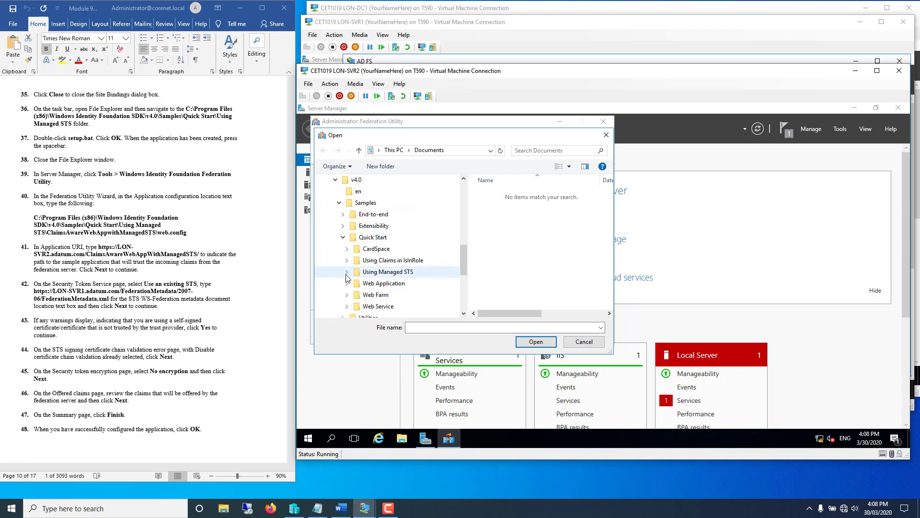
pyautogui.click(346, 273)
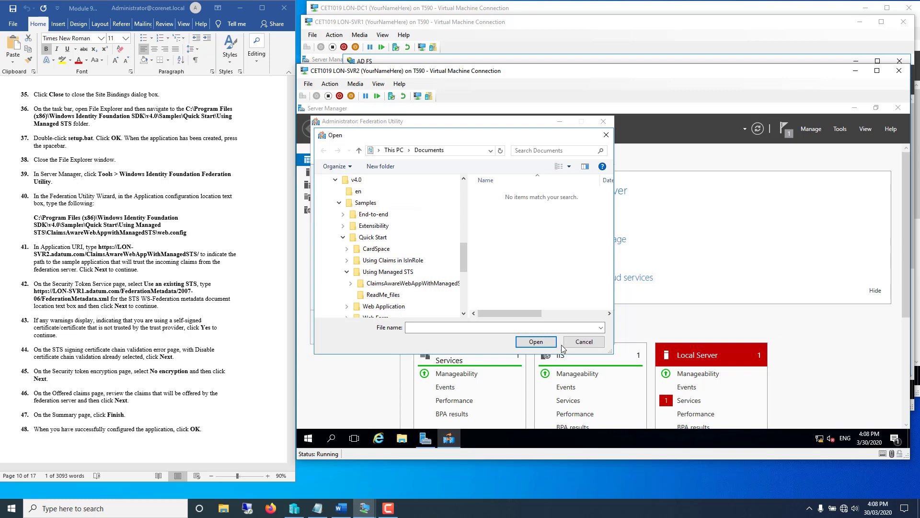
pyautogui.click(580, 342)
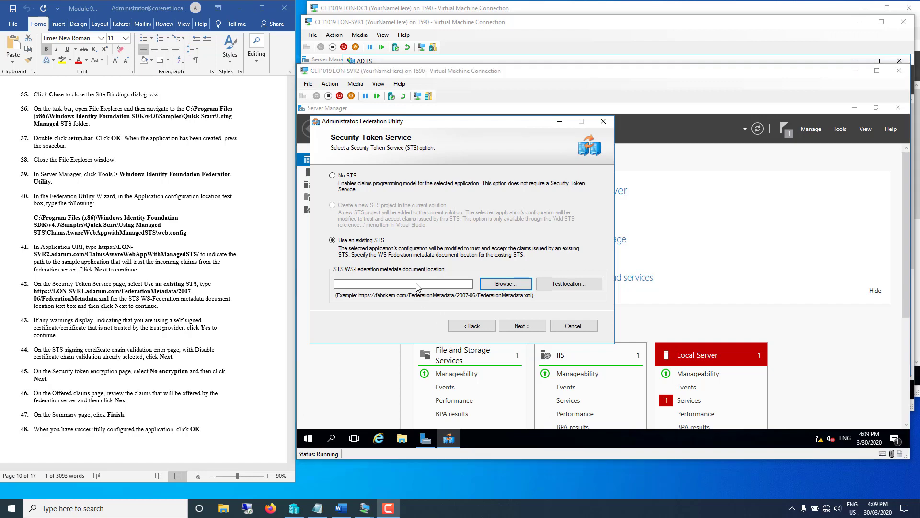
# - Enter LON-SVR1's FederationMetadata.xml URL as the STS metadata location and accept the certificate warning
pyautogui.rightClick(416, 287)
pyautogui.click(432, 327)
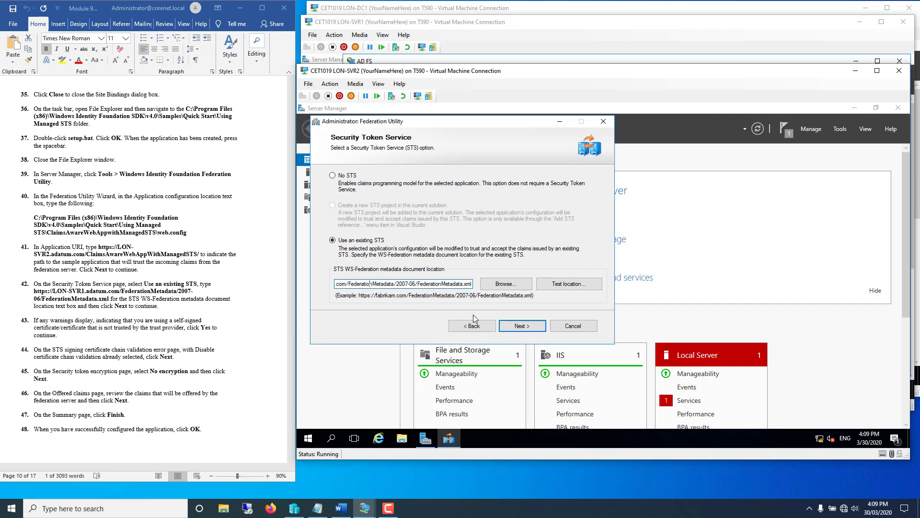
pyautogui.press('Left')
pyautogui.press('Left')
pyautogui.press('Left')
pyautogui.press('Left')
pyautogui.press('Left')
pyautogui.press('Left')
pyautogui.press('Left')
pyautogui.press('Left')
pyautogui.press('Left')
pyautogui.press('Left')
pyautogui.press('Left')
pyautogui.press('Left')
pyautogui.press('Left')
pyautogui.press('Left')
pyautogui.press('Left')
pyautogui.press('Left')
pyautogui.press('Left')
pyautogui.press('Left')
pyautogui.press('Left')
pyautogui.press('Left')
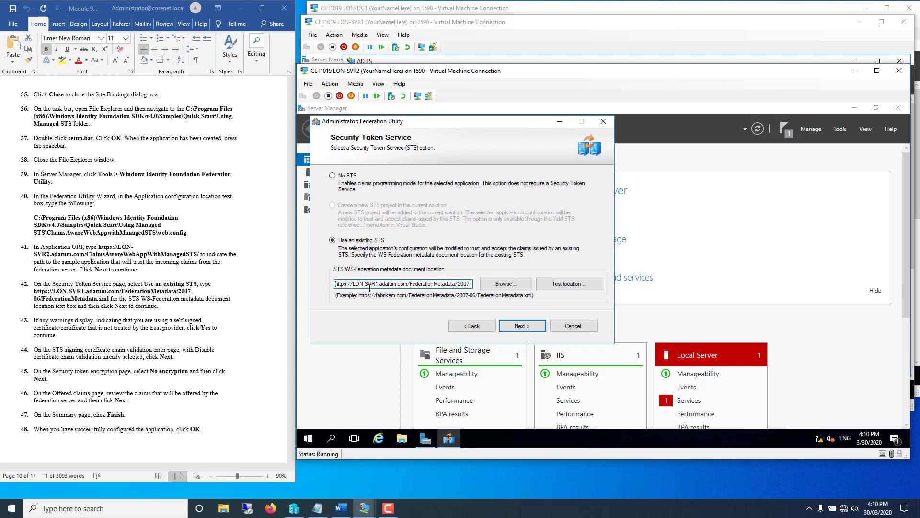
pyautogui.click(511, 327)
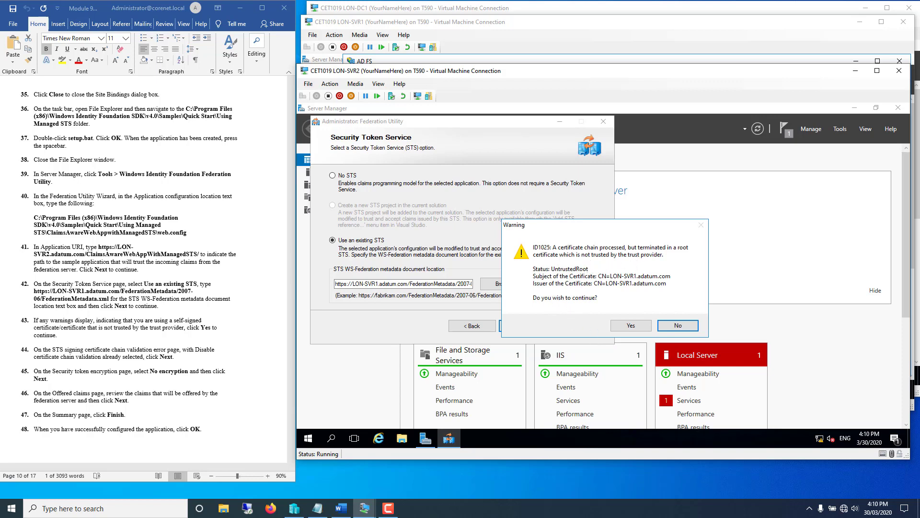
pyautogui.click(626, 326)
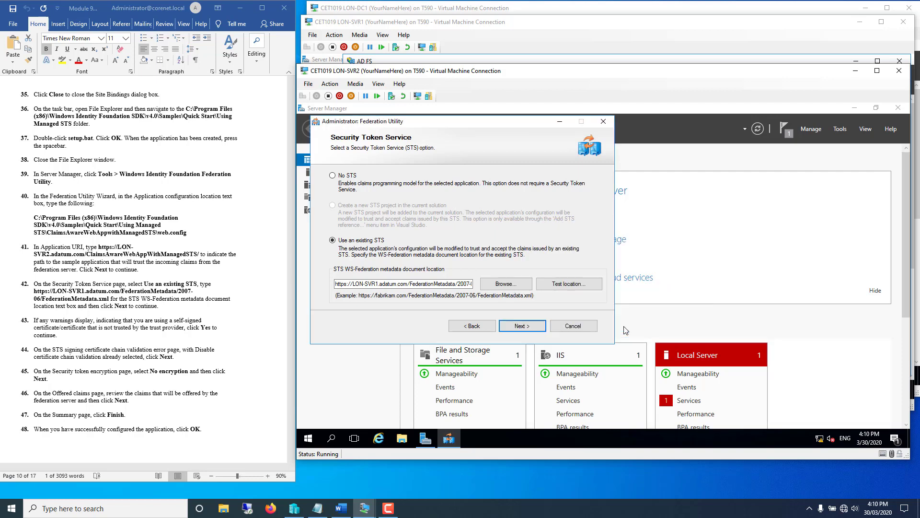
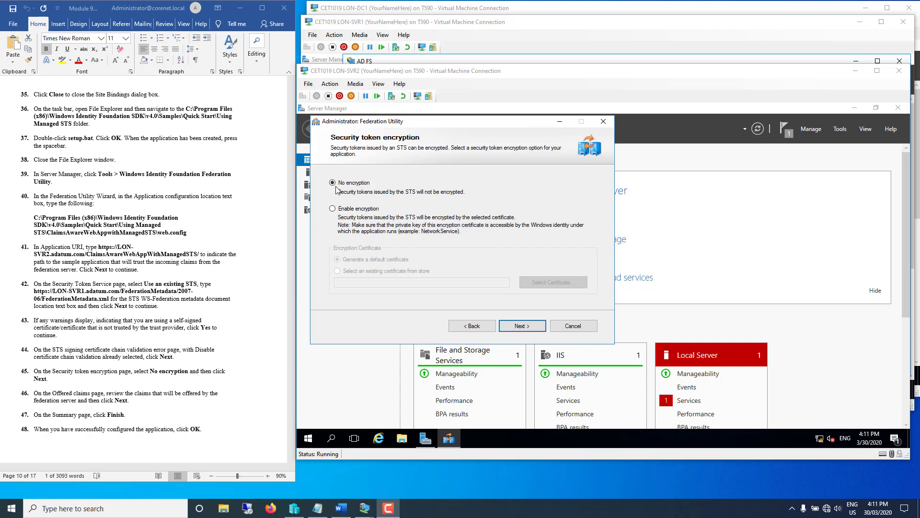
# - Keep No encryption for tokens and review the list of offered claims
pyautogui.click(518, 330)
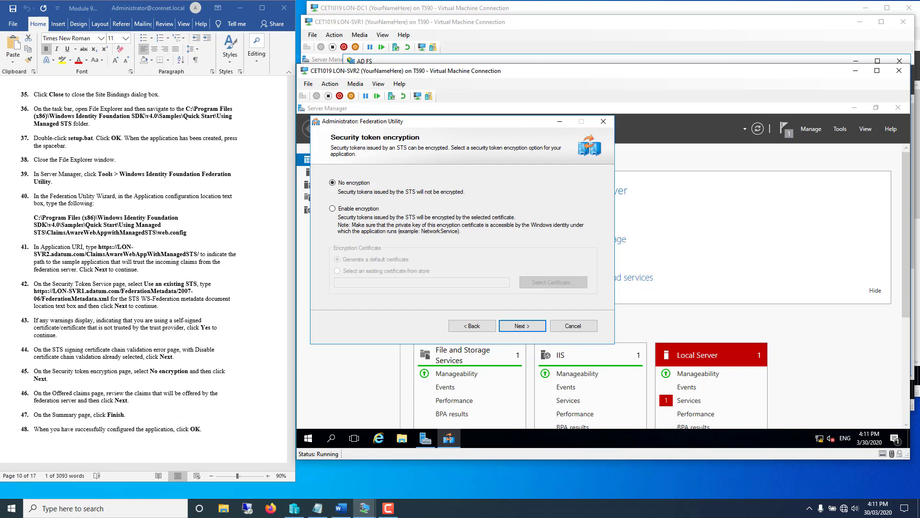
pyautogui.press('Return')
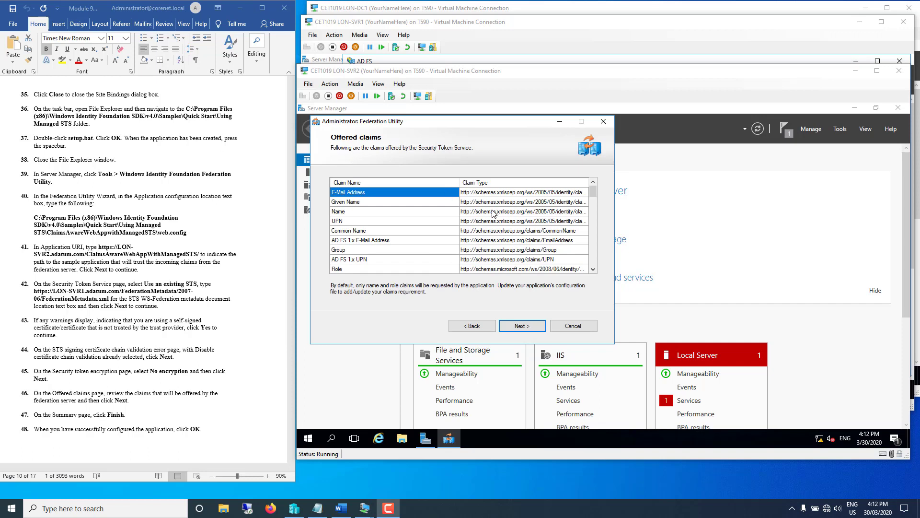
pyautogui.click(593, 265)
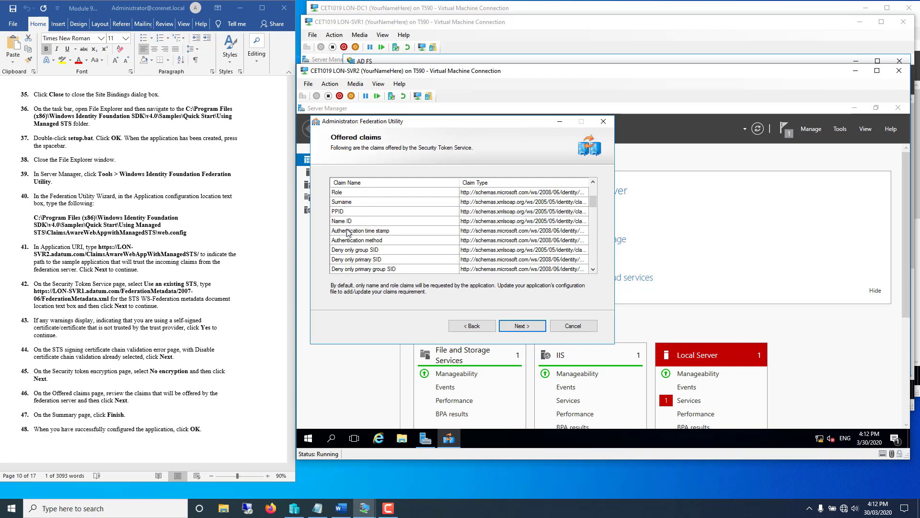
pyautogui.scroll(-6, 368, 245)
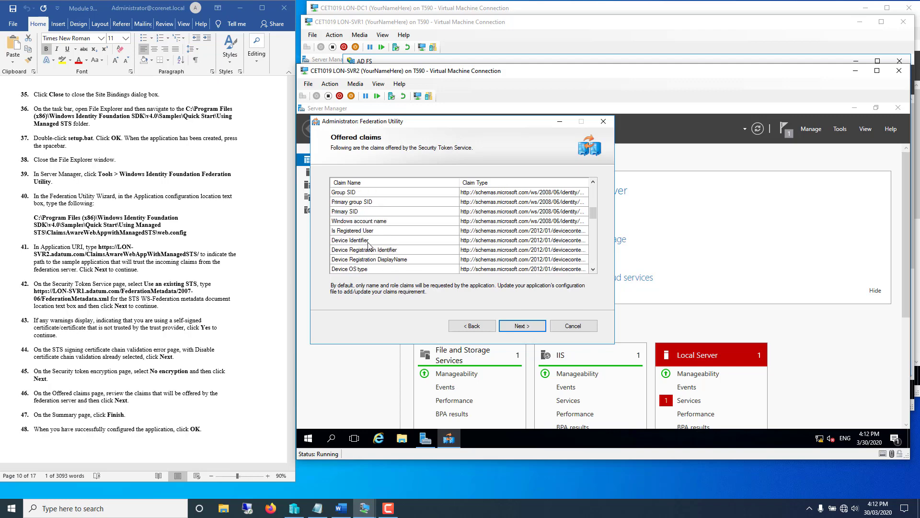
pyautogui.scroll(-5, 364, 263)
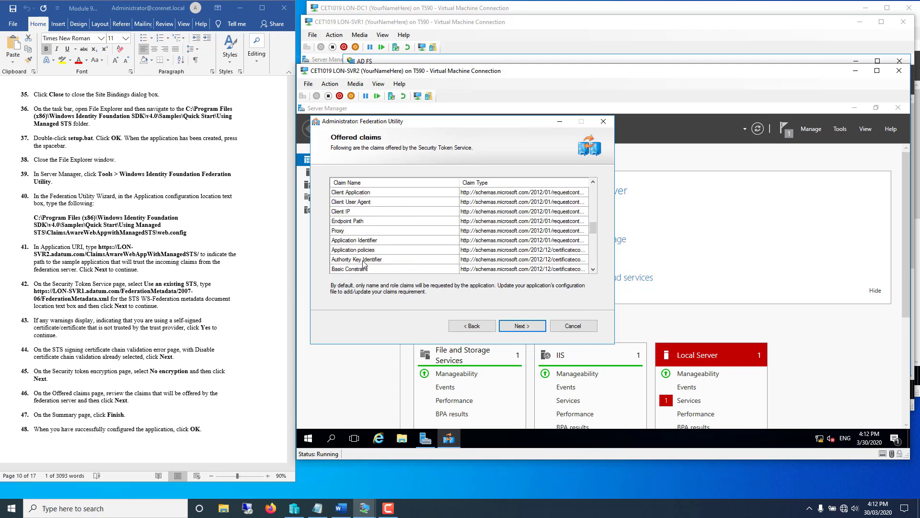
pyautogui.scroll(-3, 364, 263)
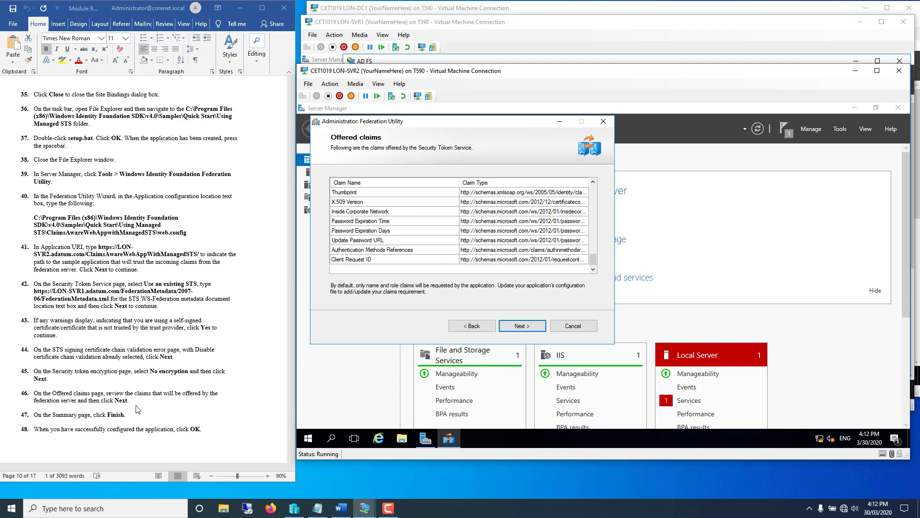
# - Accept the offered claims, finish the wizard from the Summary page and dismiss the success message
pyautogui.click(526, 328)
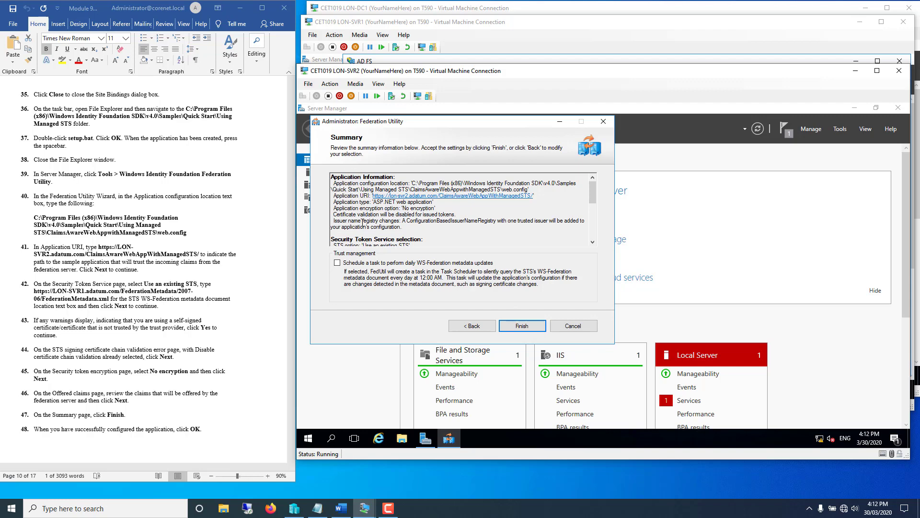
pyautogui.scroll(-3, 429, 199)
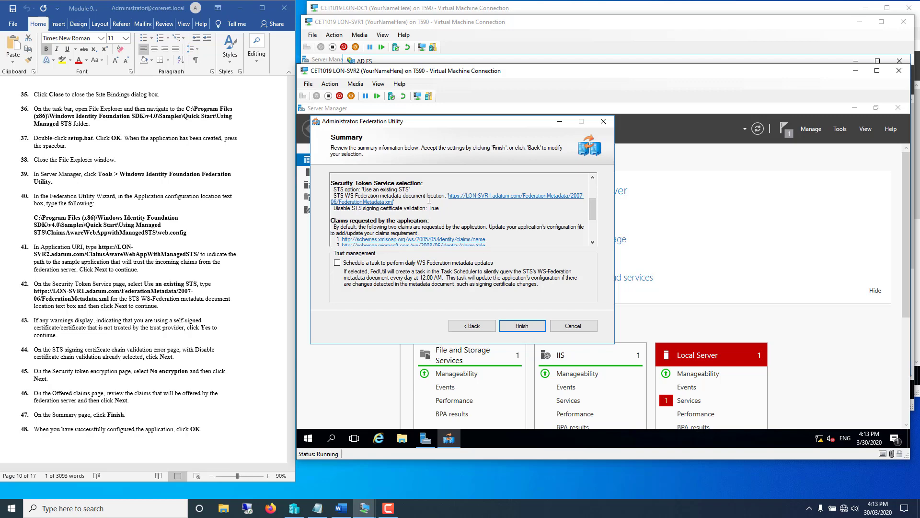
pyautogui.scroll(-3, 429, 199)
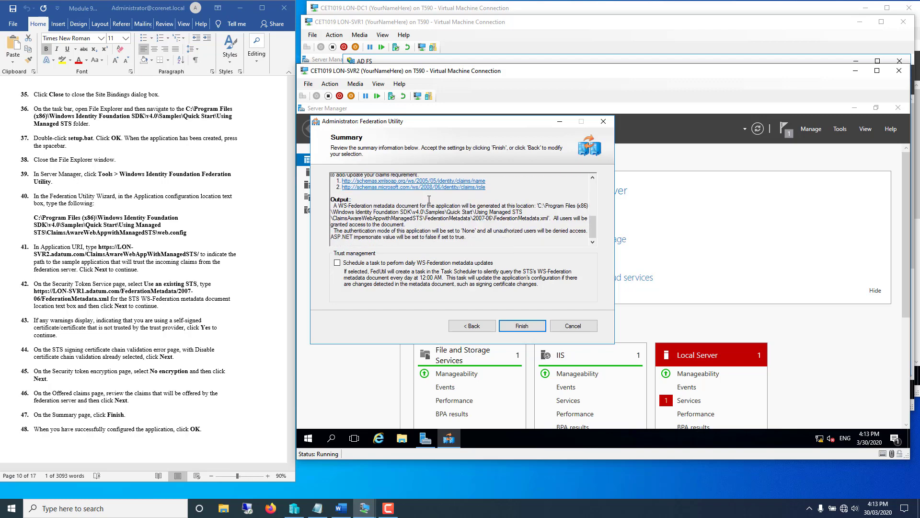
pyautogui.click(517, 327)
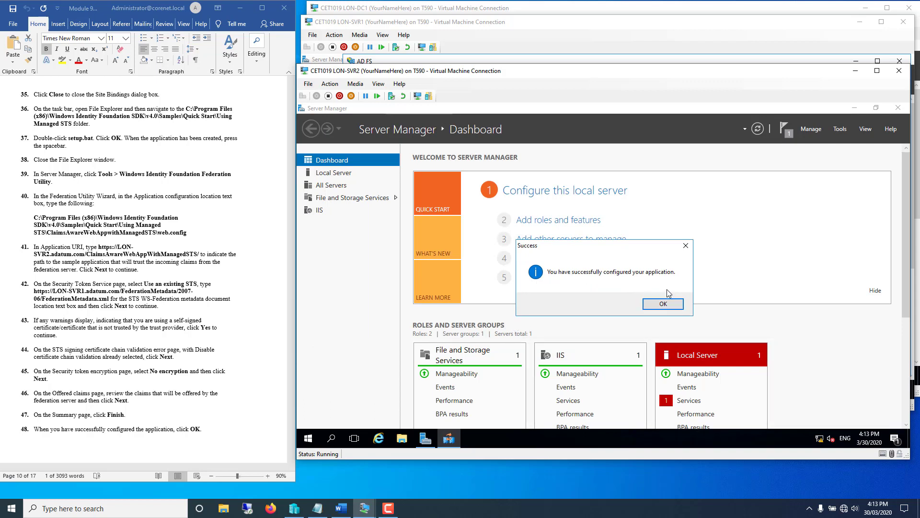
pyautogui.click(663, 305)
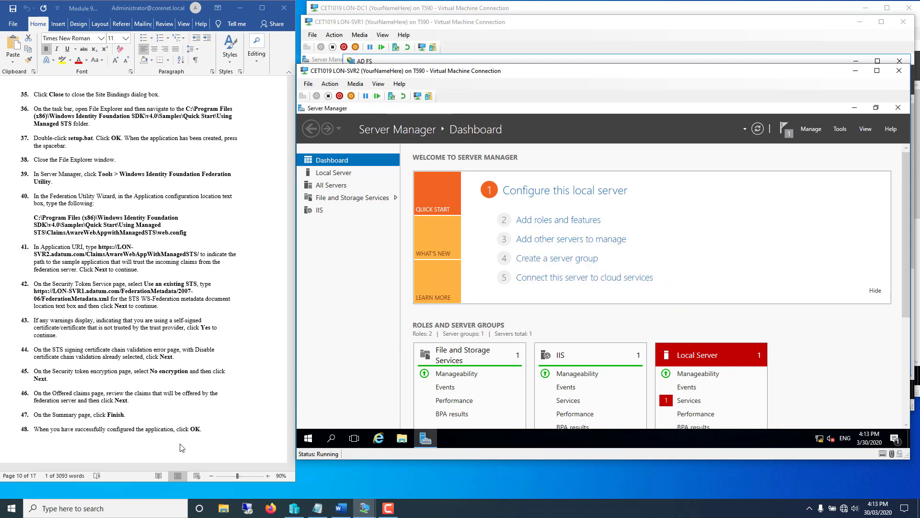
# - Launch IIS Manager from Server Manager's Tools menu and maximize its window
pyautogui.scroll(-5, 213, 393)
pyautogui.scroll(-15, 212, 393)
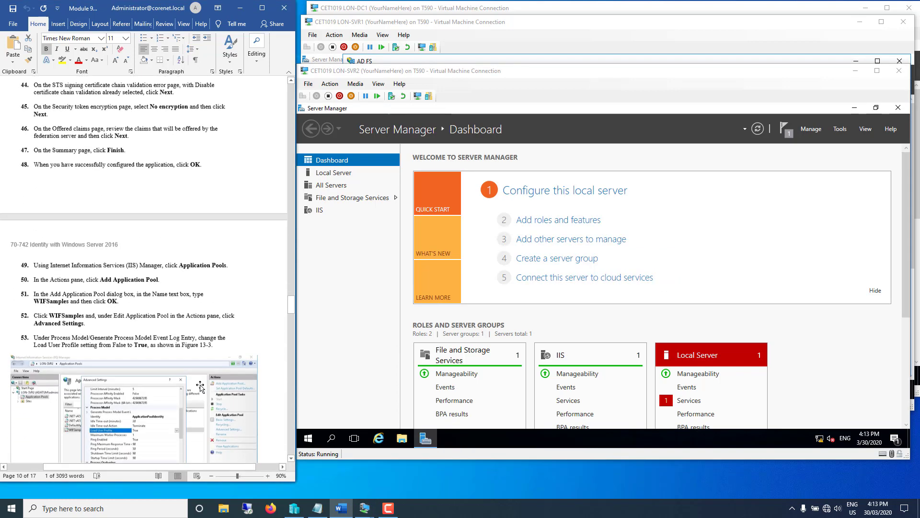
pyautogui.scroll(-1, 197, 369)
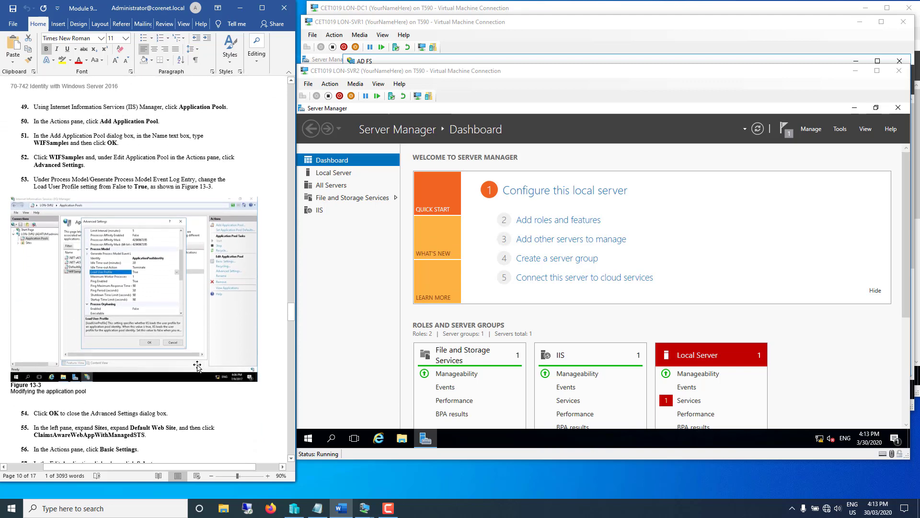
pyautogui.scroll(-1, 197, 367)
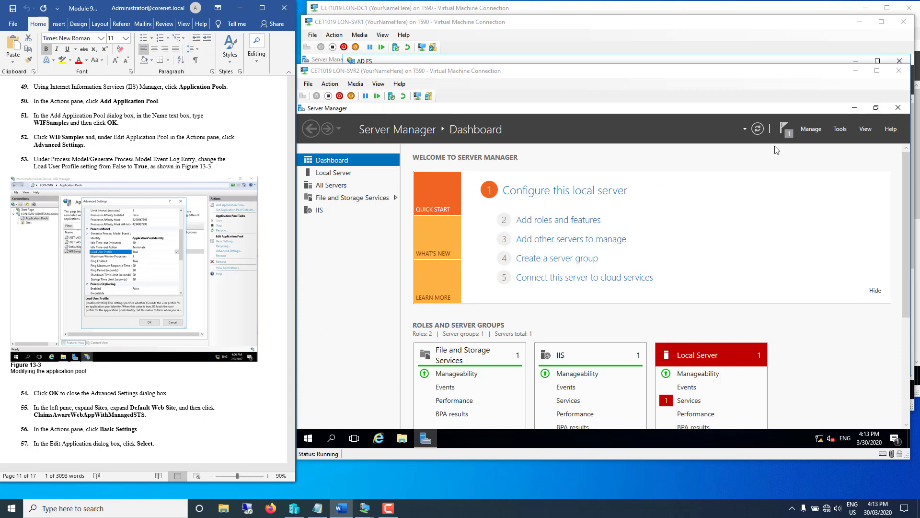
pyautogui.click(842, 130)
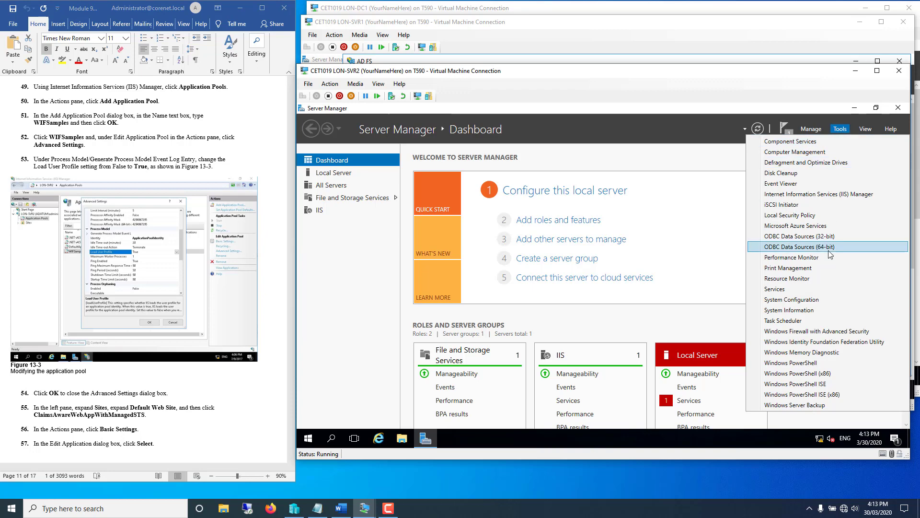
pyautogui.click(815, 194)
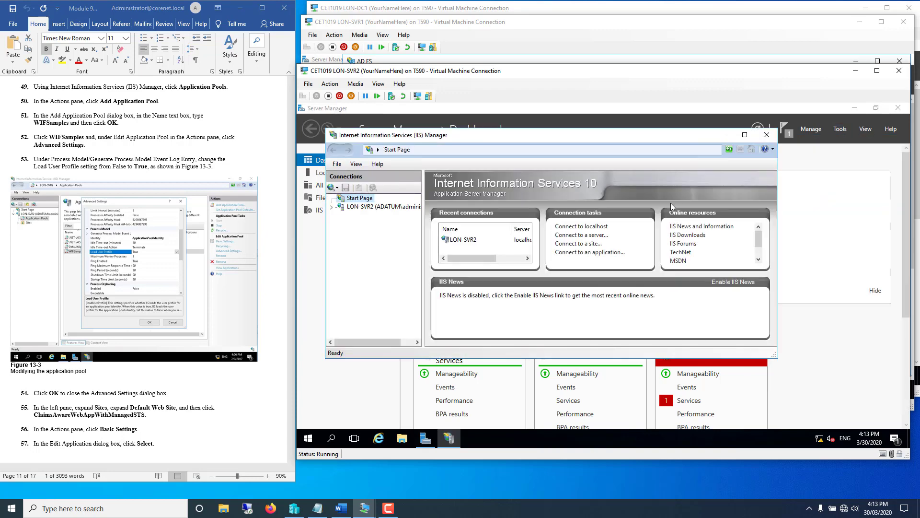
pyautogui.doubleClick(456, 136)
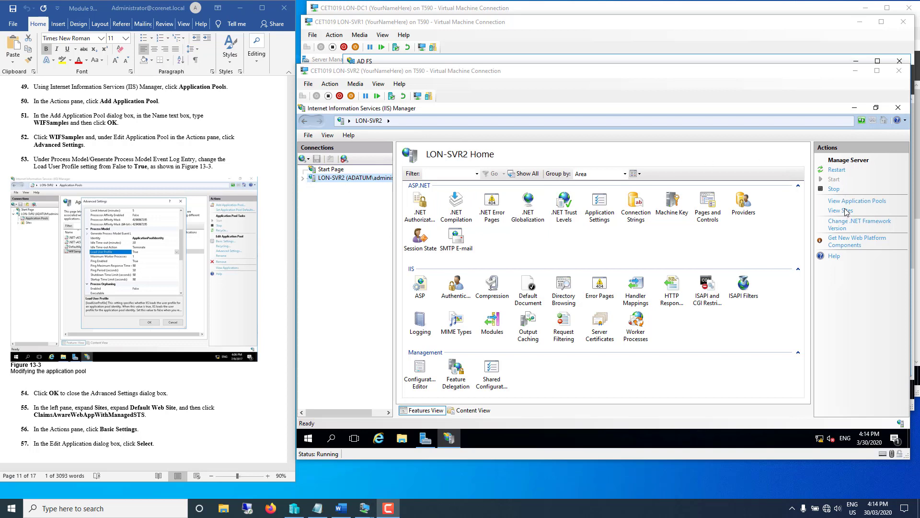
# - Add a WIFSamples application pool on LON-SVR2, pasting the name copied from the lab document
pyautogui.click(303, 179)
pyautogui.click(324, 188)
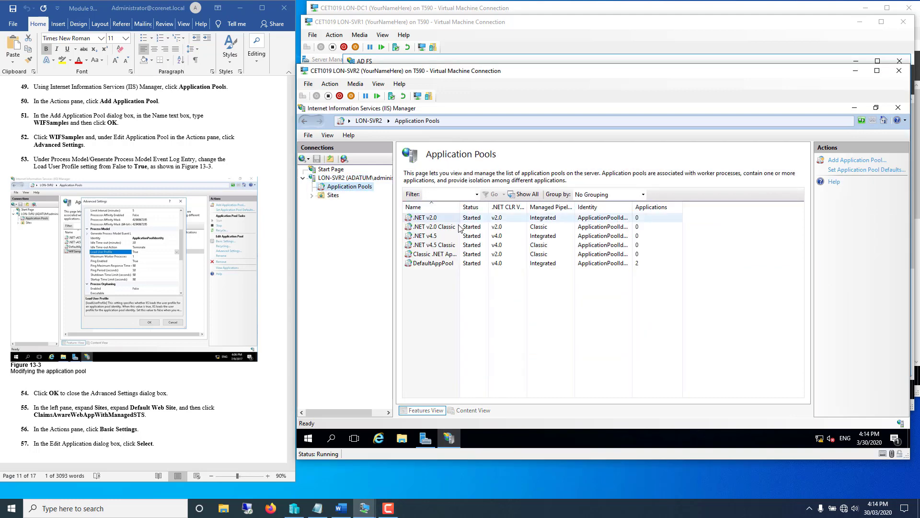
pyautogui.click(858, 161)
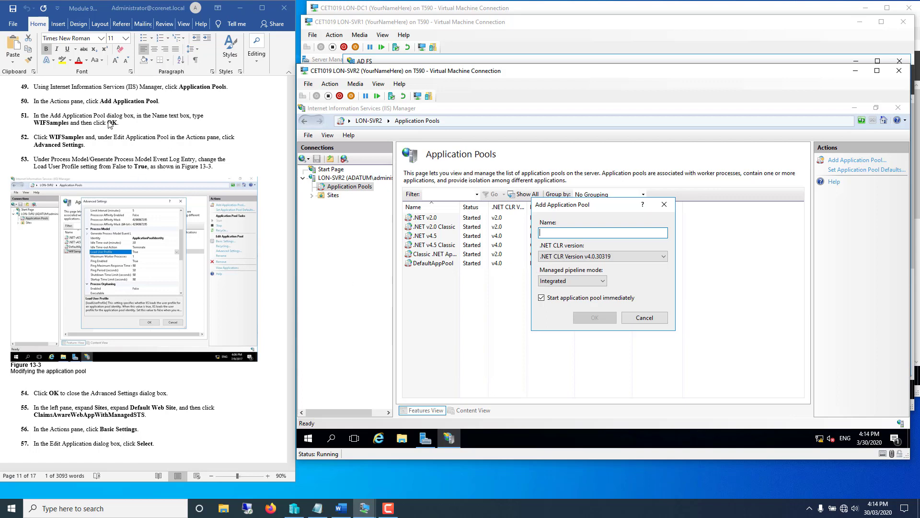
pyautogui.click(42, 125)
pyautogui.moveTo(34, 124); pyautogui.dragTo(69, 126)
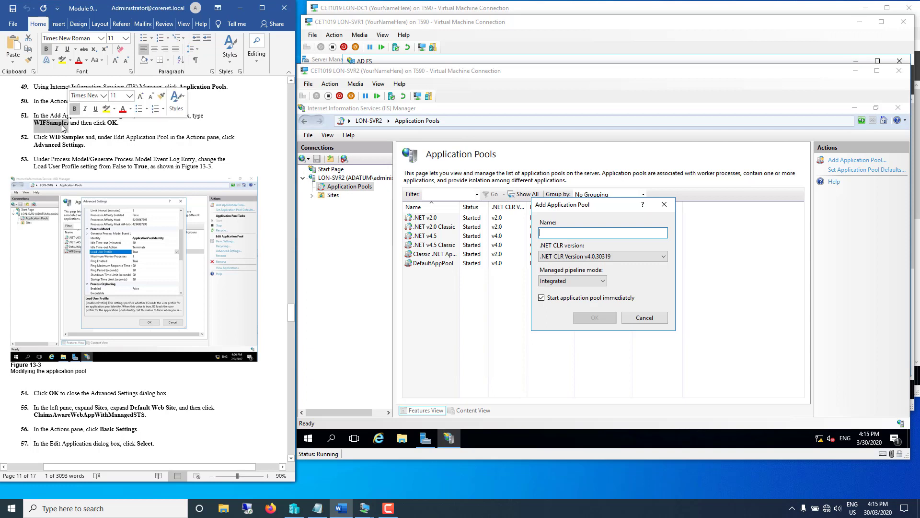
pyautogui.rightClick(63, 125)
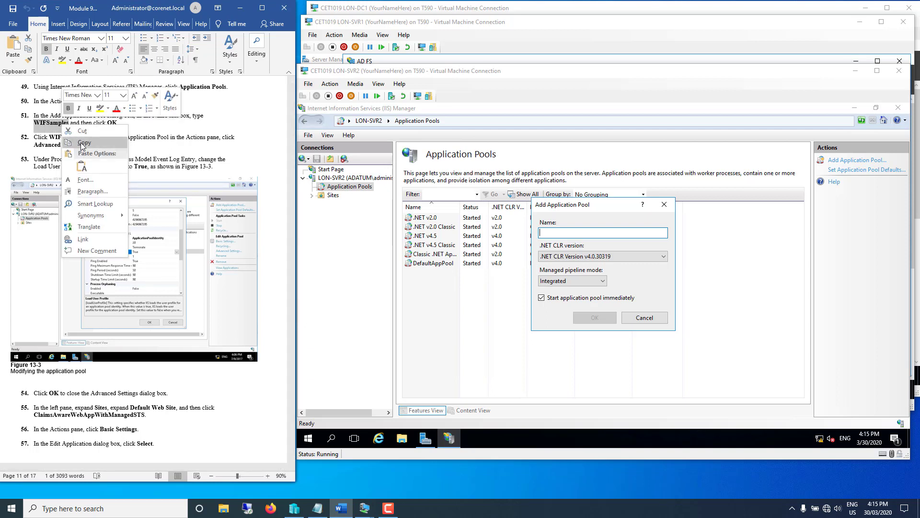
pyautogui.click(82, 144)
pyautogui.rightClick(552, 234)
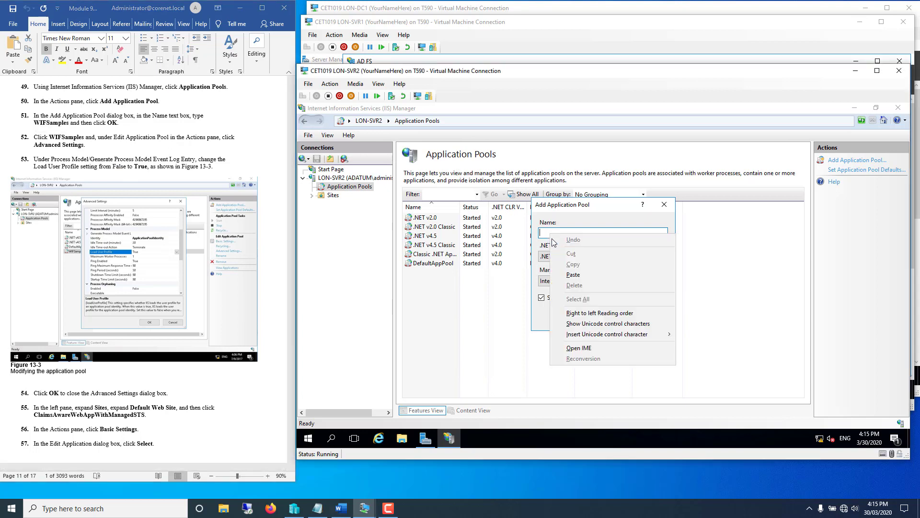
pyautogui.click(573, 275)
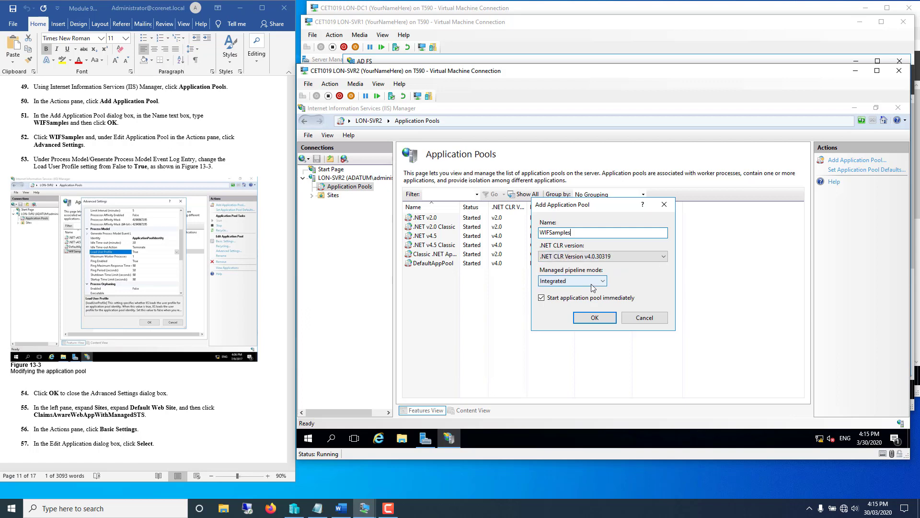
pyautogui.click(587, 319)
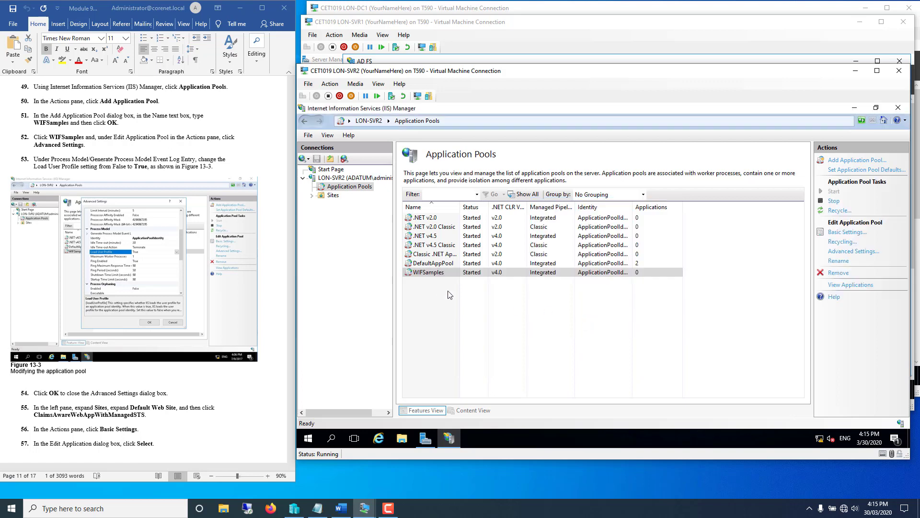
# - Set Process Model > Load User Profile to True in WIFSamples Advanced Settings and save
pyautogui.click(429, 274)
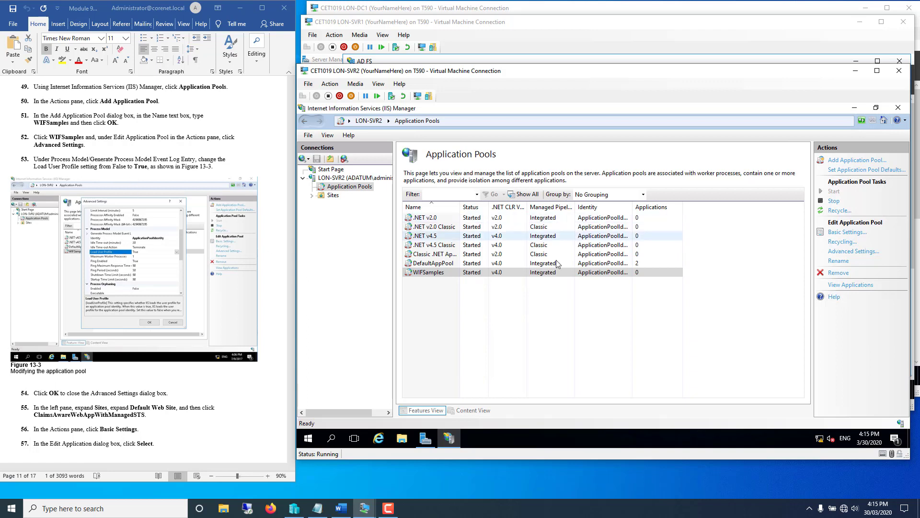
pyautogui.click(481, 273)
pyautogui.rightClick(482, 274)
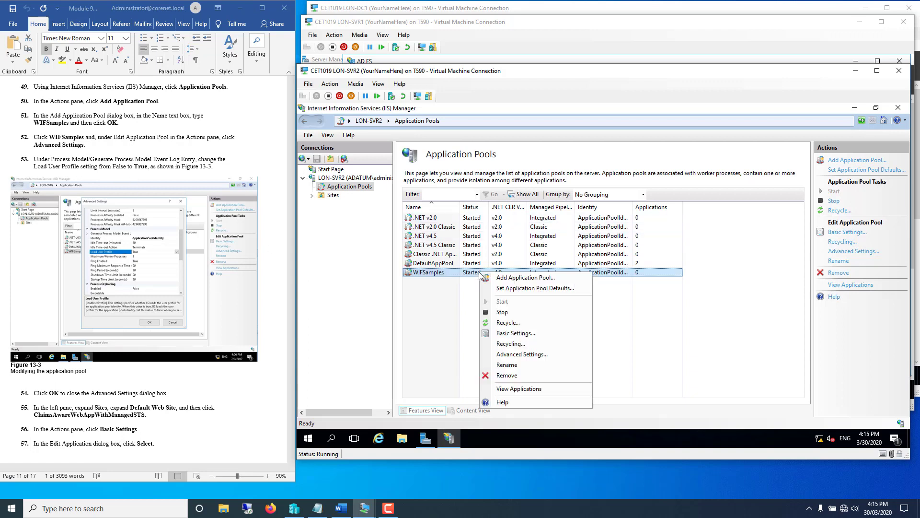
pyautogui.click(507, 358)
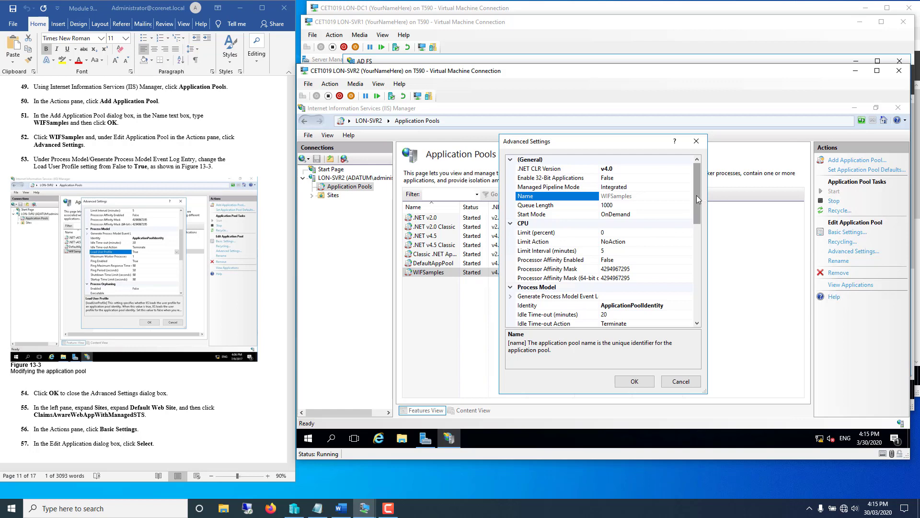
pyautogui.moveTo(697, 199); pyautogui.dragTo(698, 216)
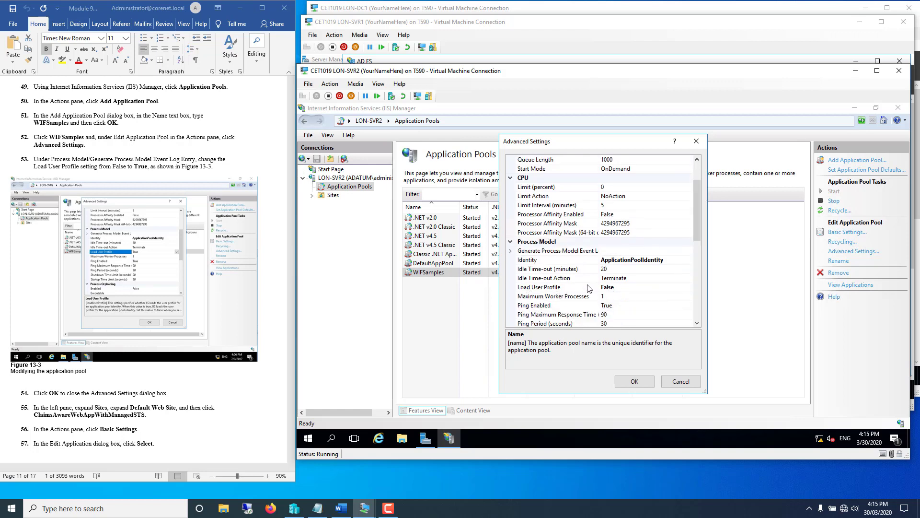
pyautogui.click(610, 287)
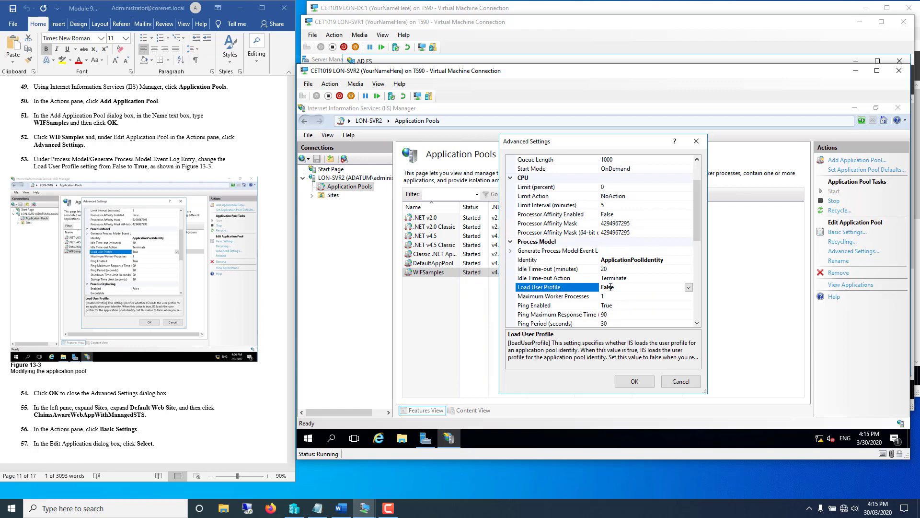
pyautogui.click(689, 286)
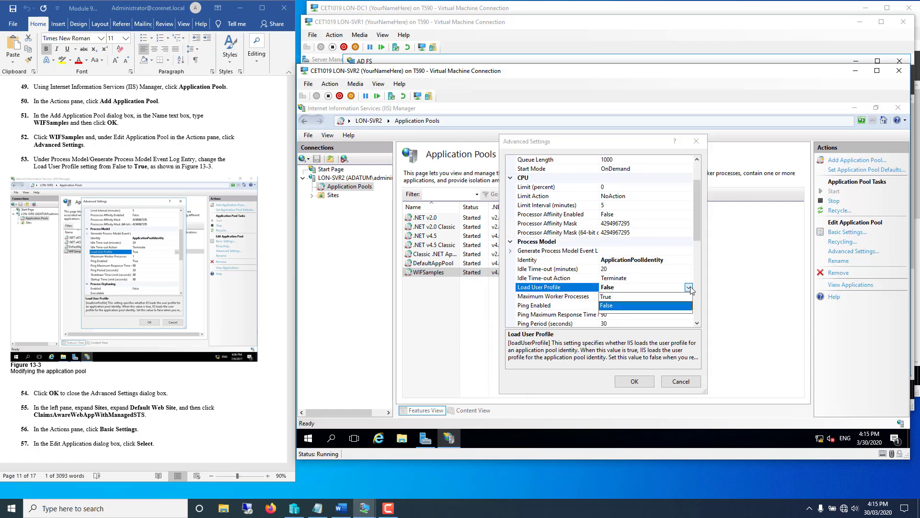
pyautogui.click(615, 297)
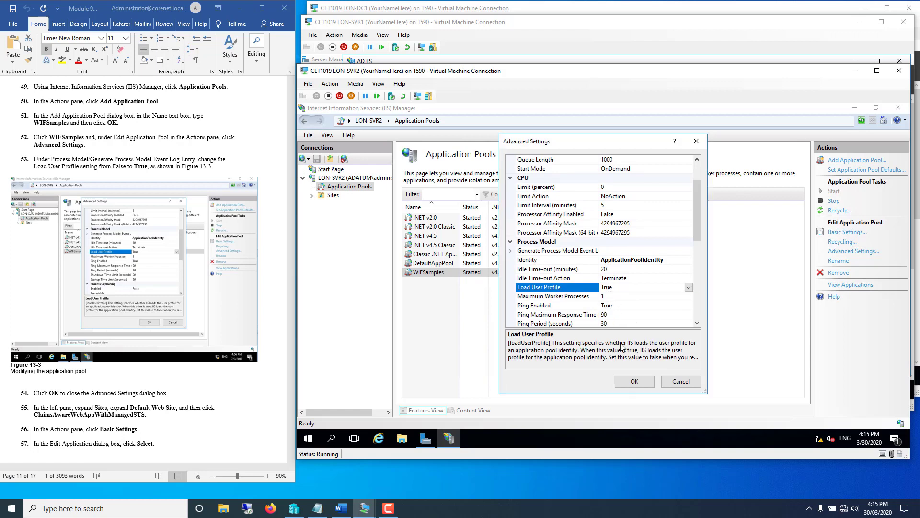
pyautogui.click(633, 382)
pyautogui.click(216, 422)
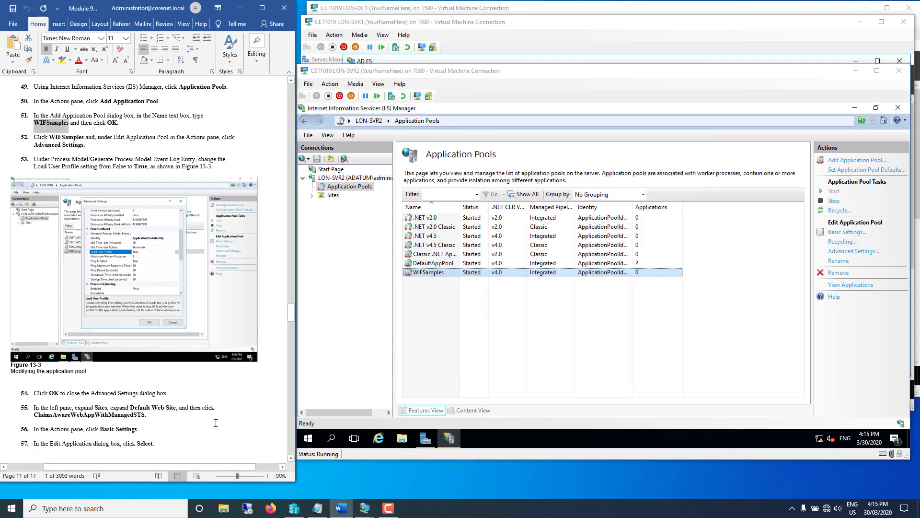
# - Expand Sites > Default Web Site and bring up Basic Settings for ClaimsAwareWebAppWithManagedSTS
pyautogui.scroll(-5, 216, 422)
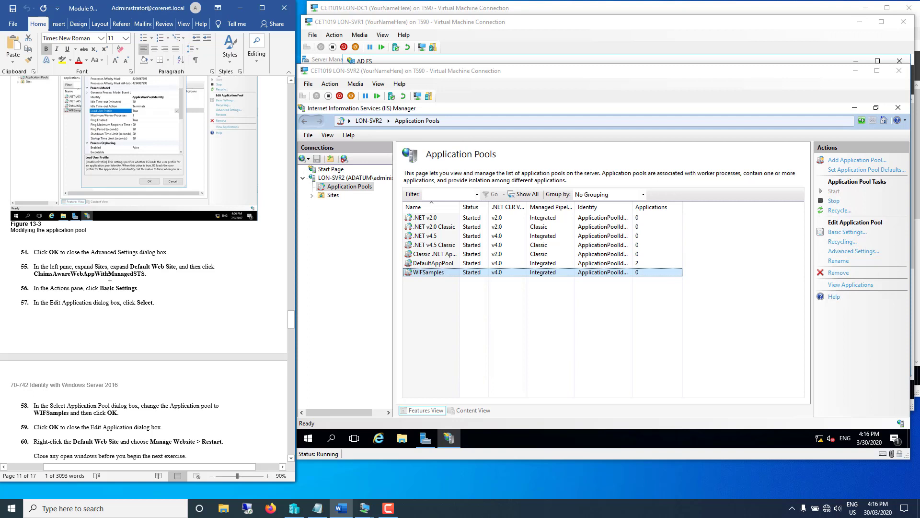
pyautogui.click(332, 179)
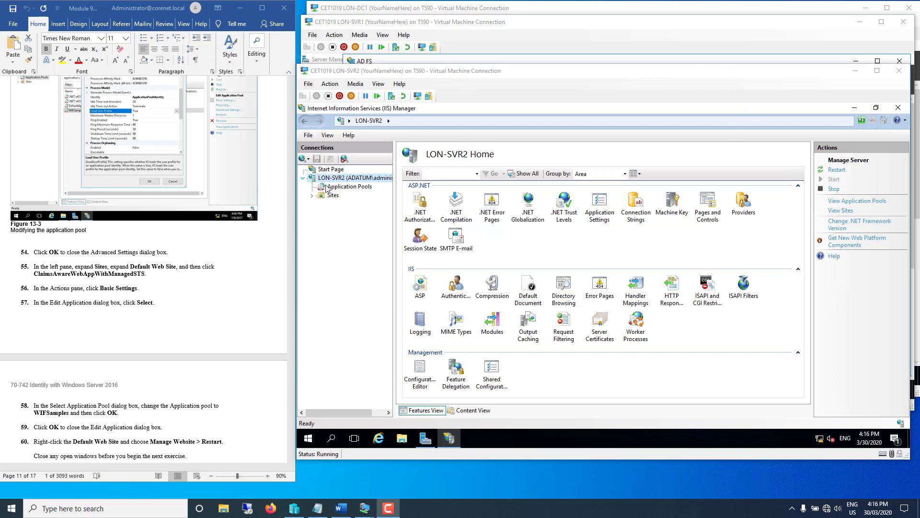
pyautogui.click(312, 195)
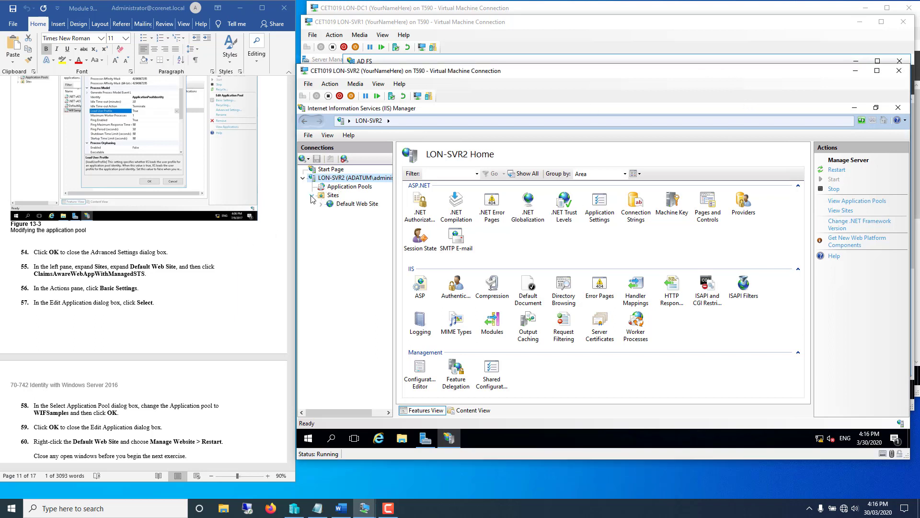
pyautogui.click(342, 204)
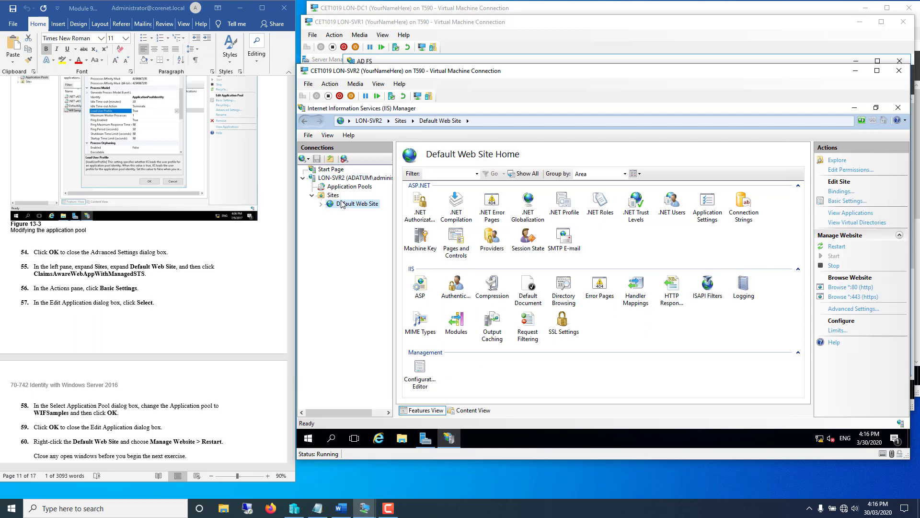
pyautogui.rightClick(342, 198)
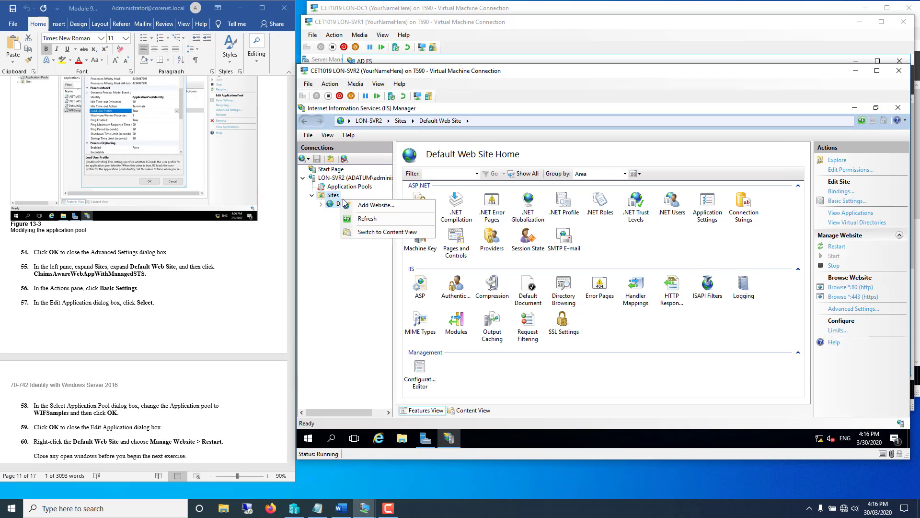
pyautogui.click(648, 324)
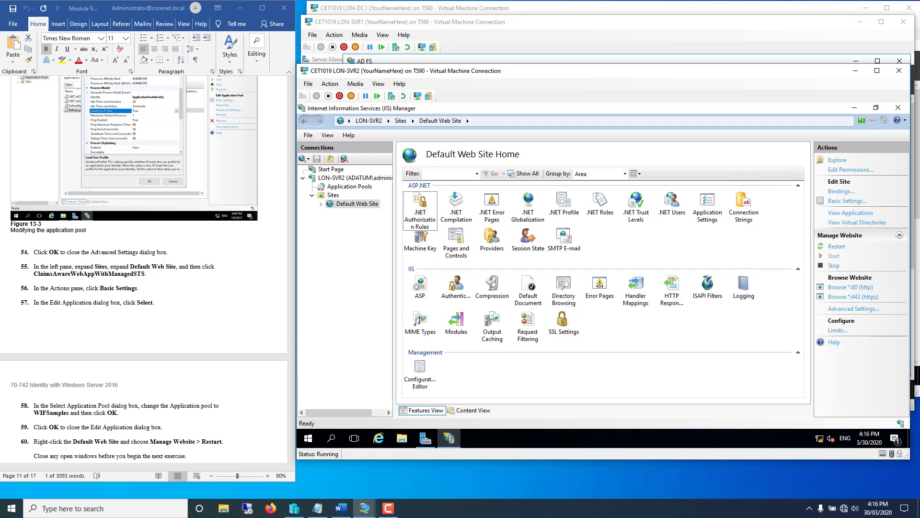
pyautogui.click(320, 206)
pyautogui.click(352, 223)
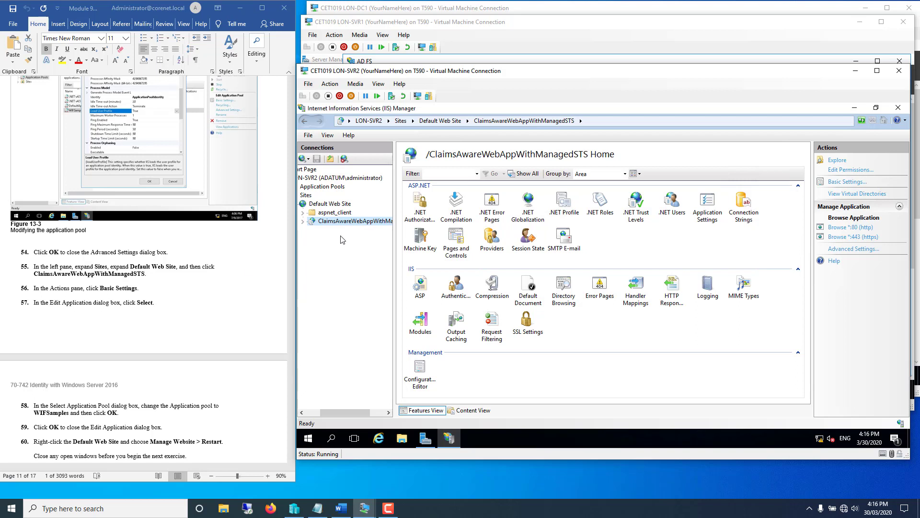
pyautogui.click(849, 182)
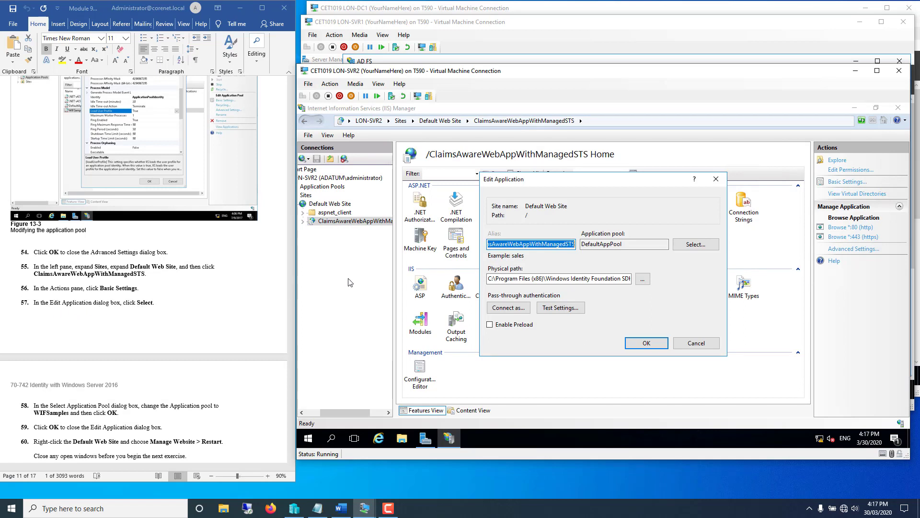
# - Switch ClaimsAwareWebAppWithManagedSTS from DefaultAppPool to the WIFSamples application pool and confirm
pyautogui.click(692, 246)
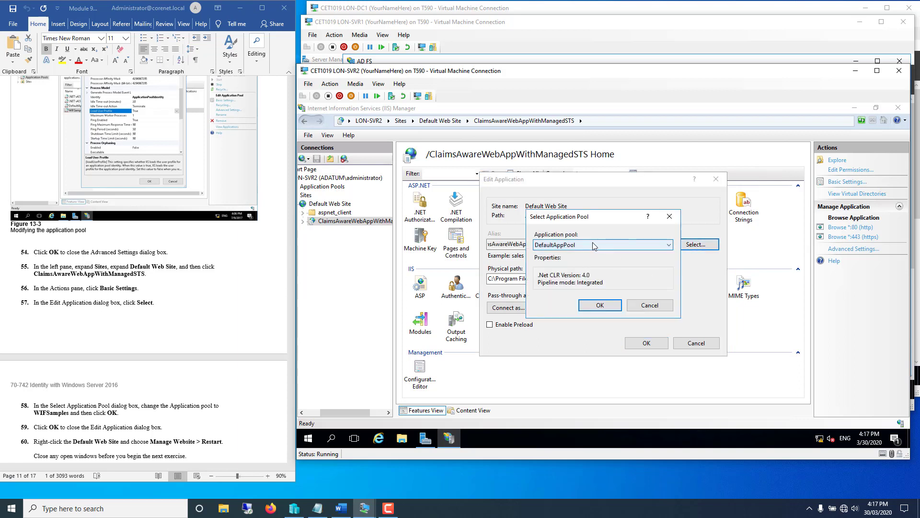
pyautogui.click(592, 242)
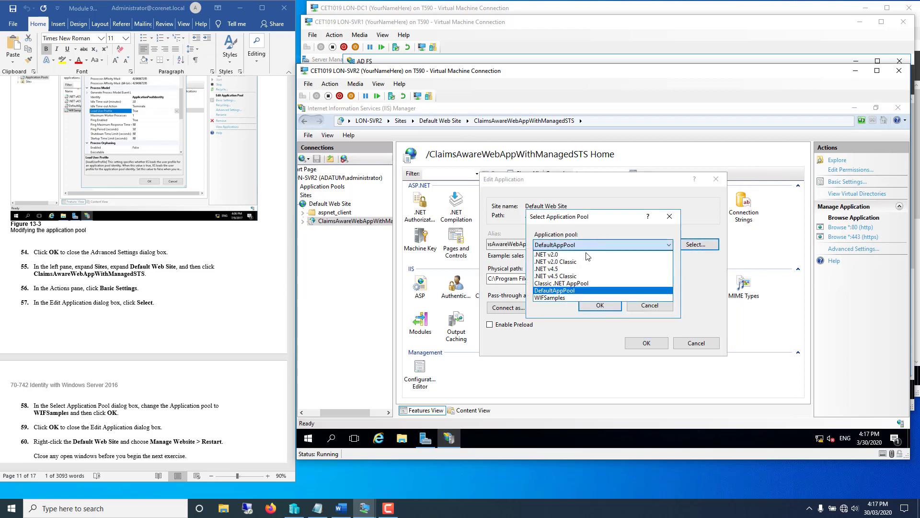
pyautogui.click(549, 298)
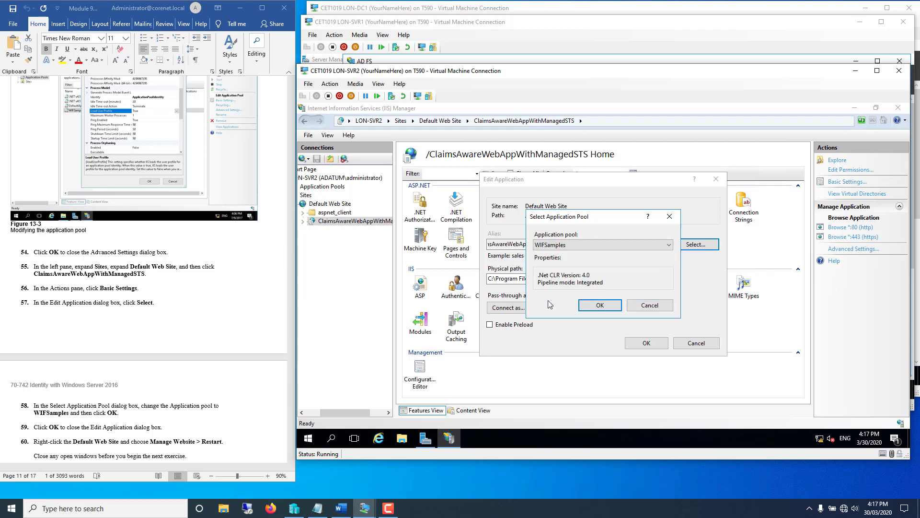
pyautogui.click(592, 307)
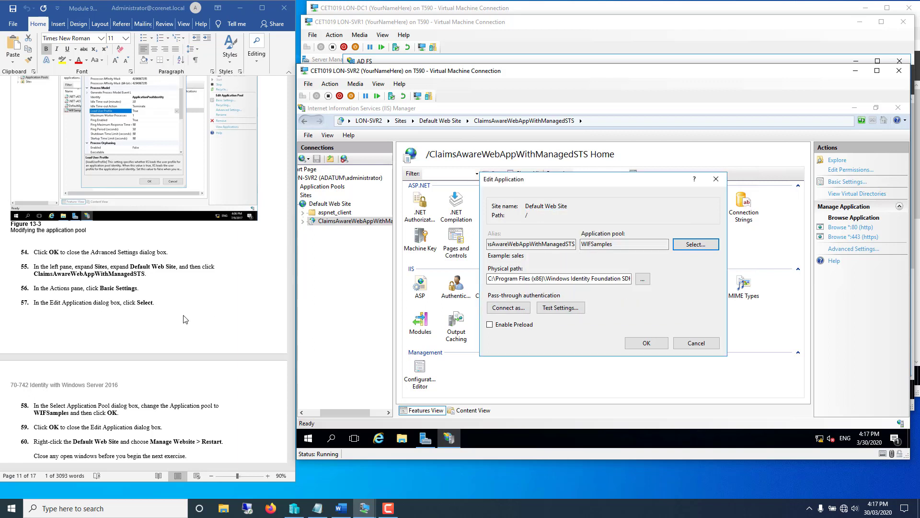
pyautogui.click(166, 411)
pyautogui.scroll(-6, 164, 410)
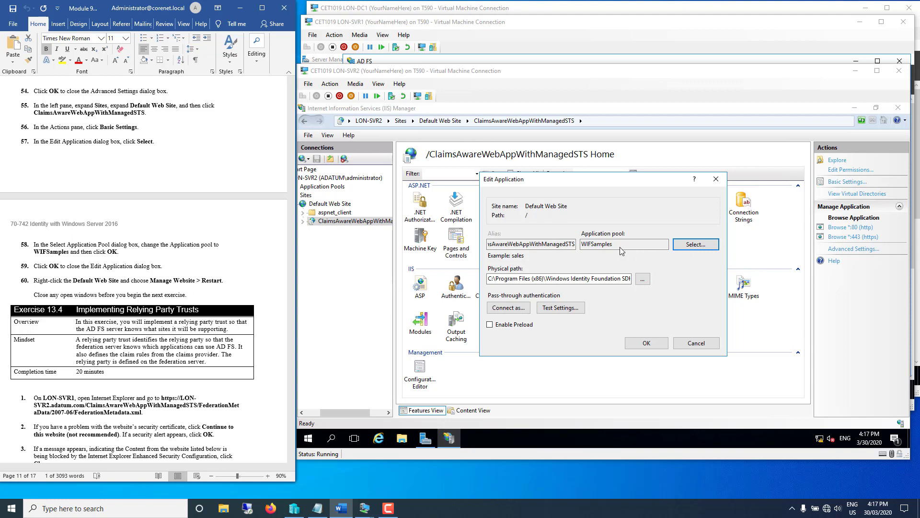
pyautogui.click(644, 344)
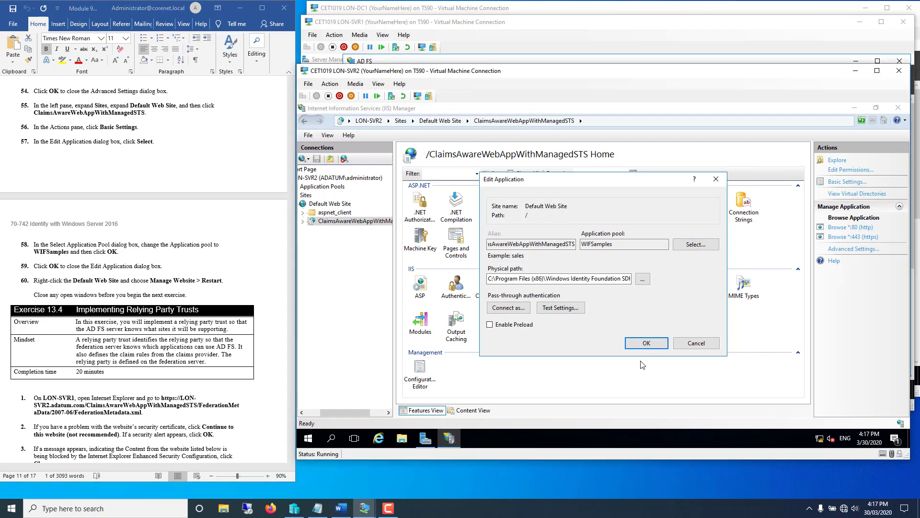
pyautogui.click(645, 345)
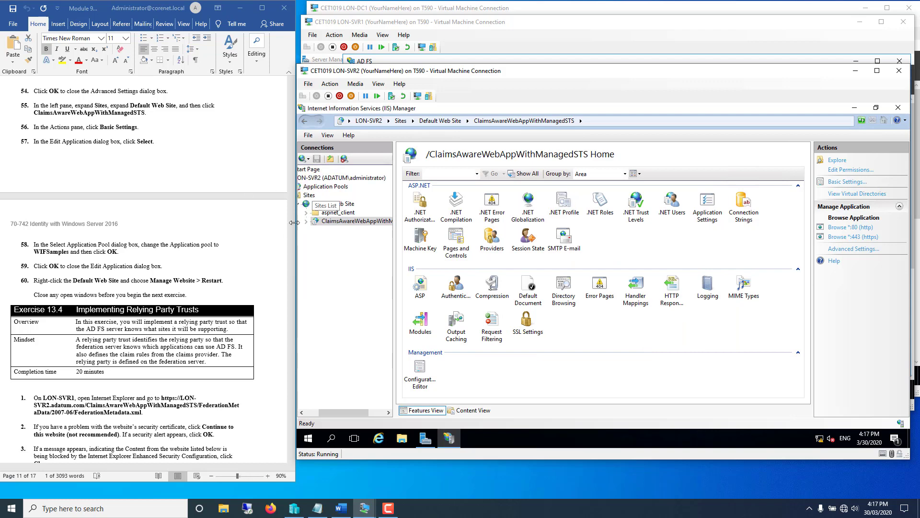
# - Stop, start, then restart the LON-SVR2 web server
pyautogui.click(325, 178)
pyautogui.rightClick(324, 178)
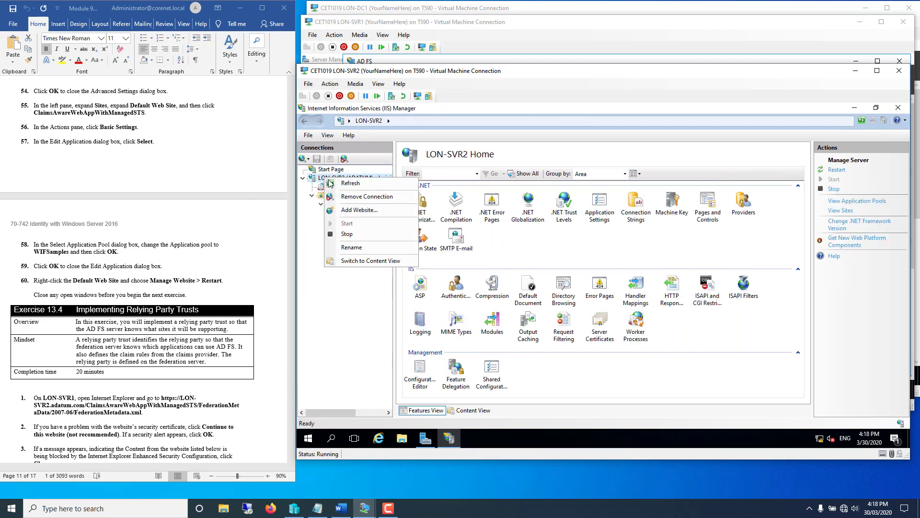
pyautogui.click(347, 234)
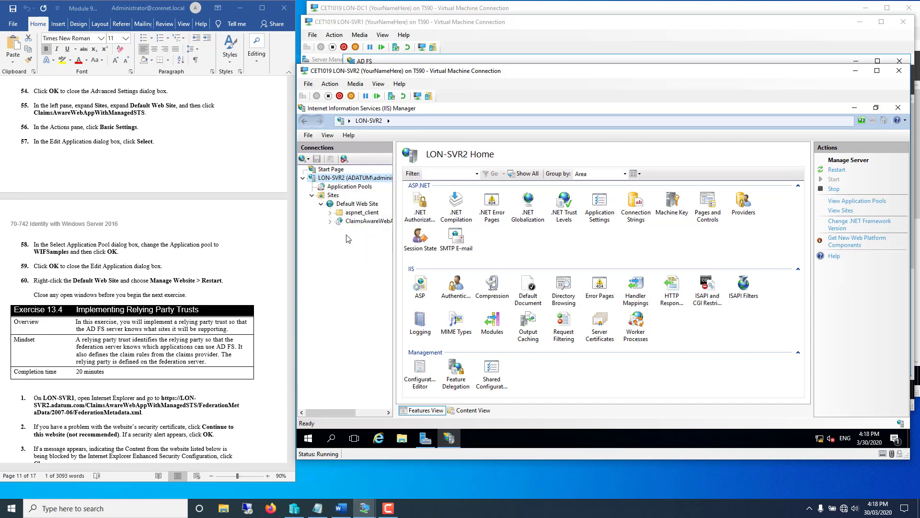
pyautogui.rightClick(337, 179)
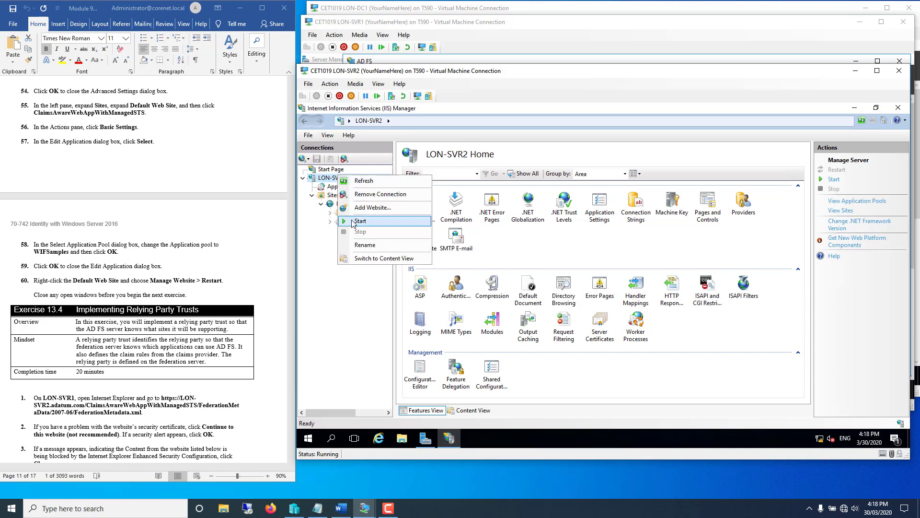
pyautogui.click(355, 222)
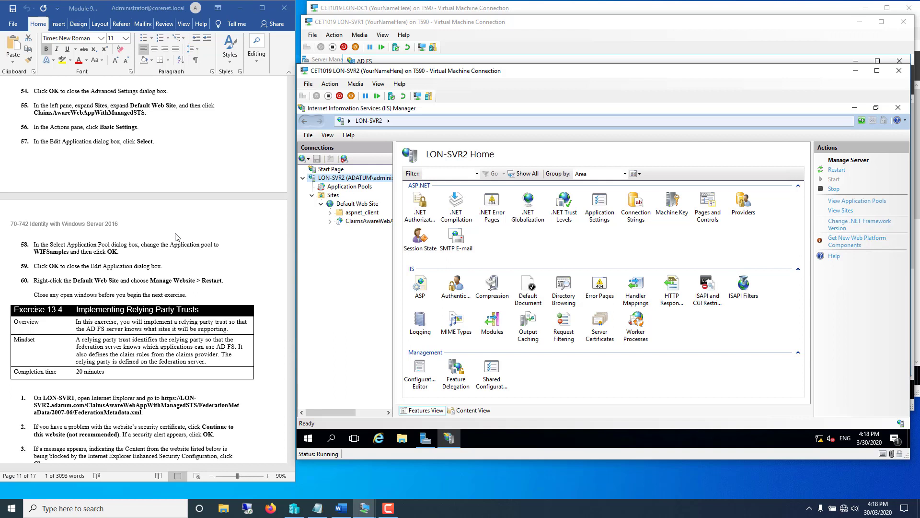
pyautogui.click(833, 170)
# - Scroll the lab instructions document down to the next task
pyautogui.click(252, 261)
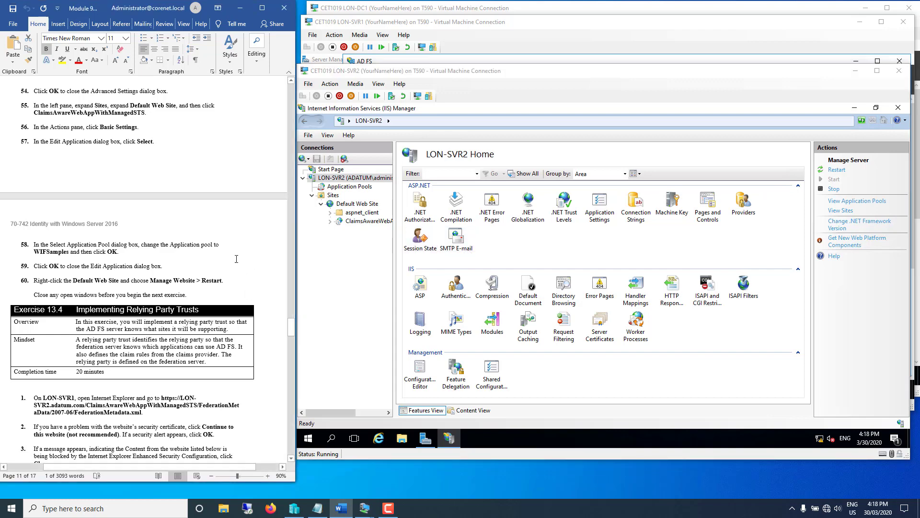
pyautogui.scroll(-5, 237, 259)
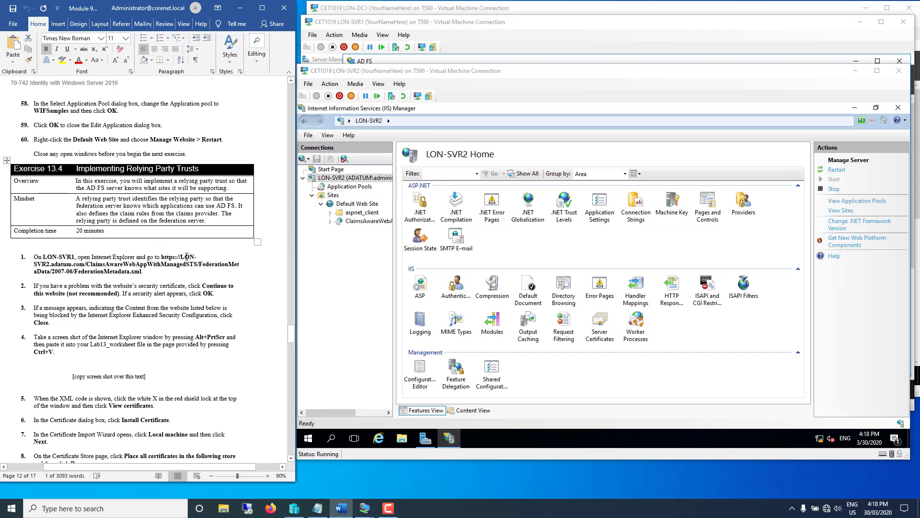
pyautogui.click(255, 309)
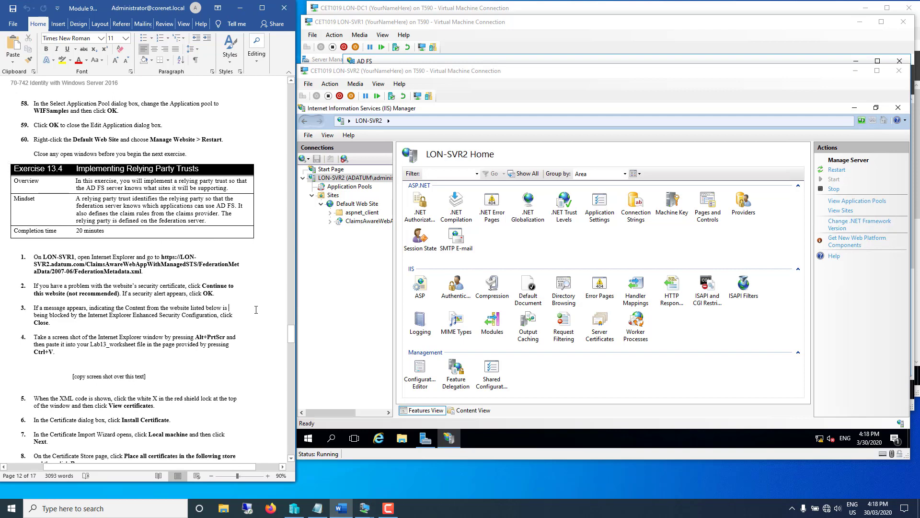
pyautogui.scroll(-5, 254, 307)
pyautogui.scroll(-1, 253, 300)
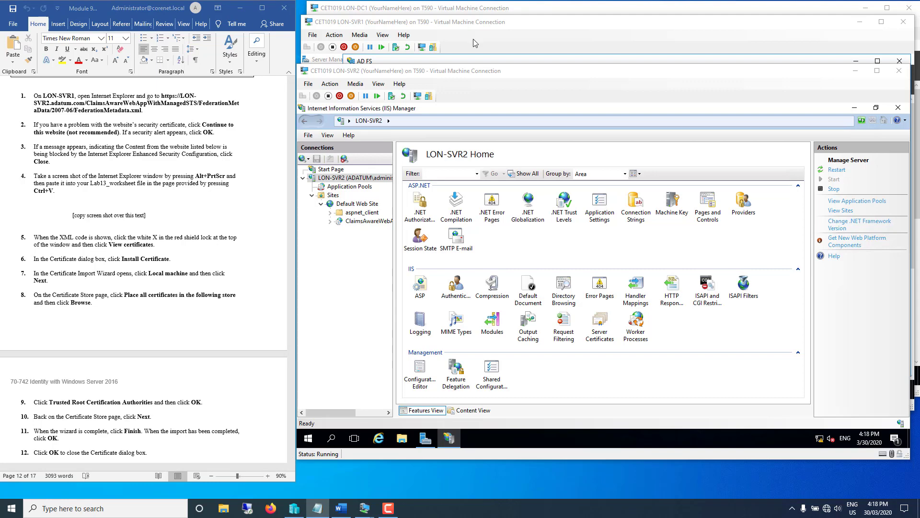
# - Start Internet Explorer on LON-SVR1 with recommended security settings, maximized
pyautogui.click(451, 22)
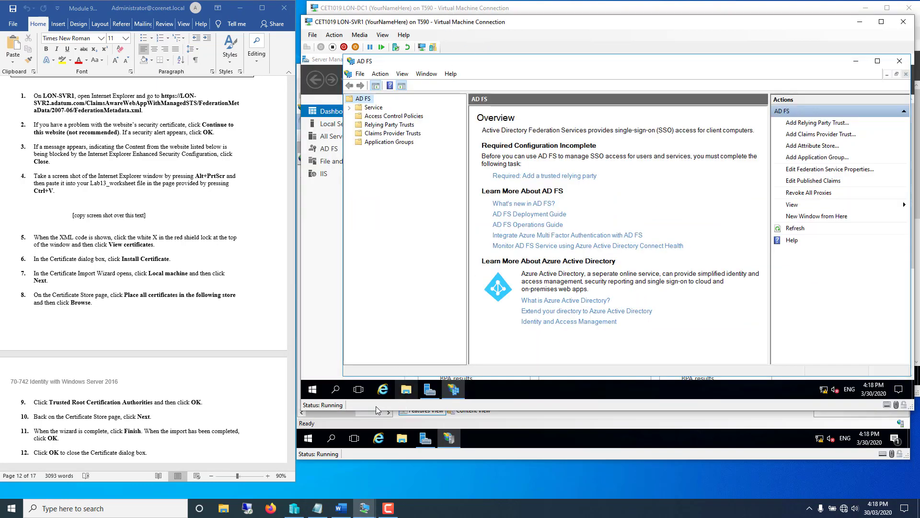
pyautogui.click(384, 393)
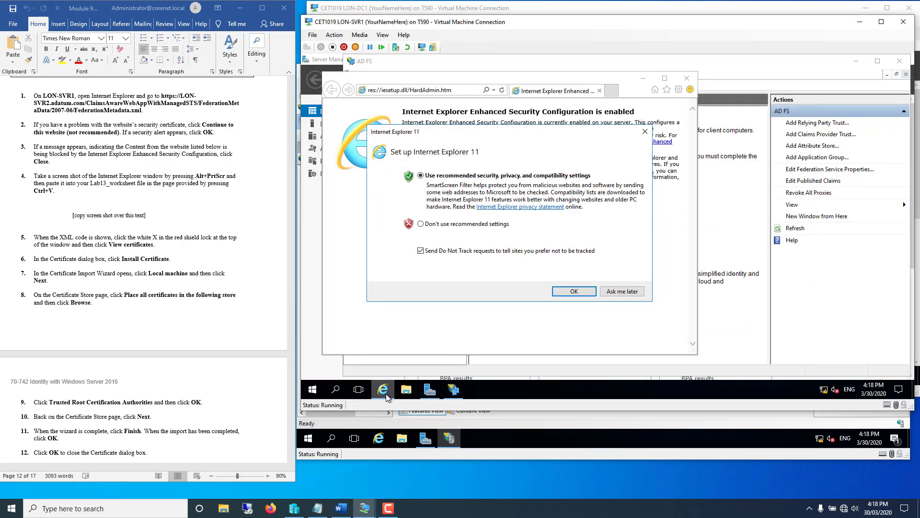
pyautogui.click(565, 292)
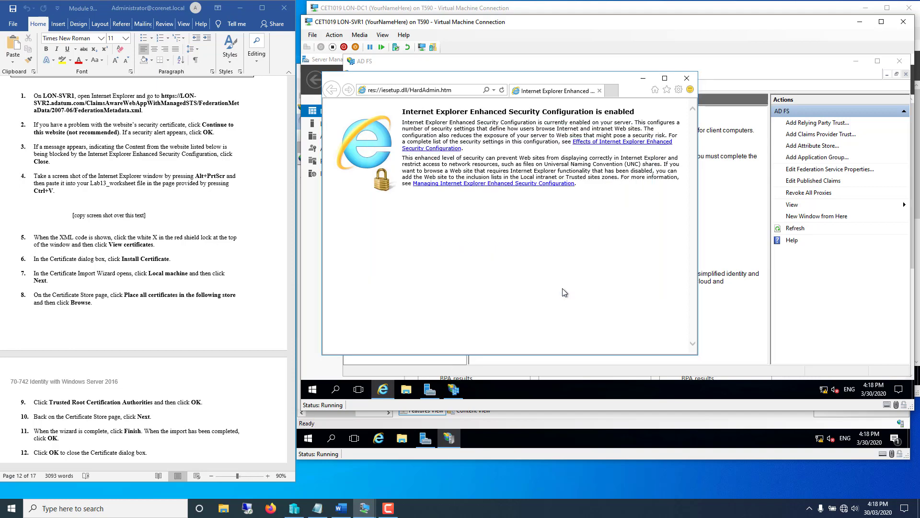
pyautogui.doubleClick(527, 80)
# - Paste and load the ClaimsAwareWebAppWithManagedSTS FederationMetadata.xml address on lon-svr2
pyautogui.click(488, 73)
pyautogui.rightClick(487, 74)
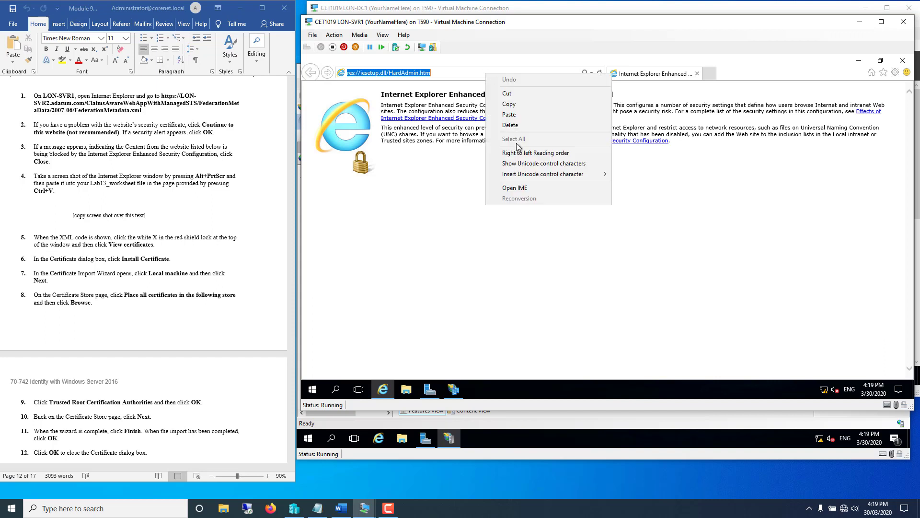
pyautogui.click(509, 115)
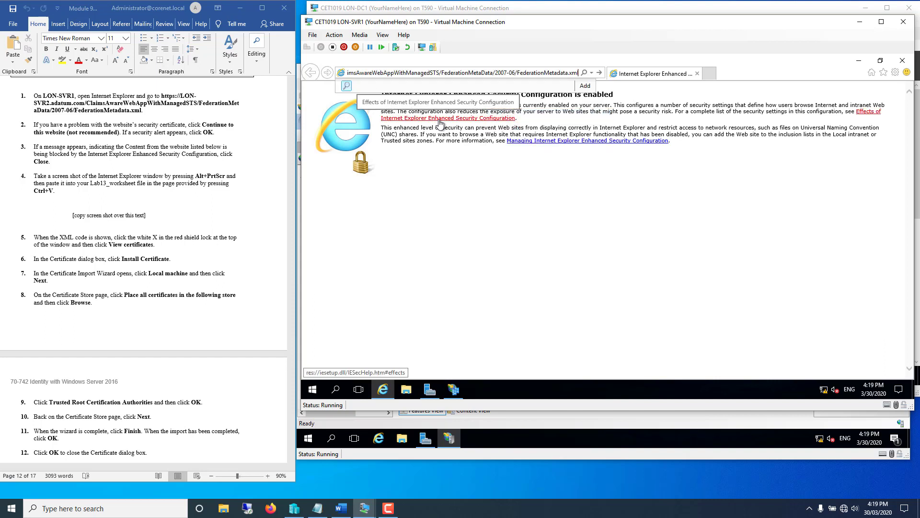
pyautogui.press('Home')
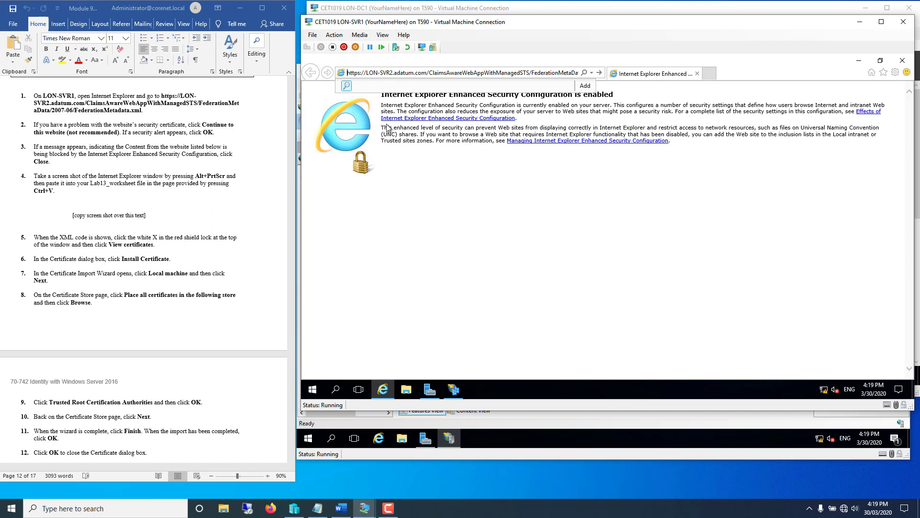
pyautogui.press('End')
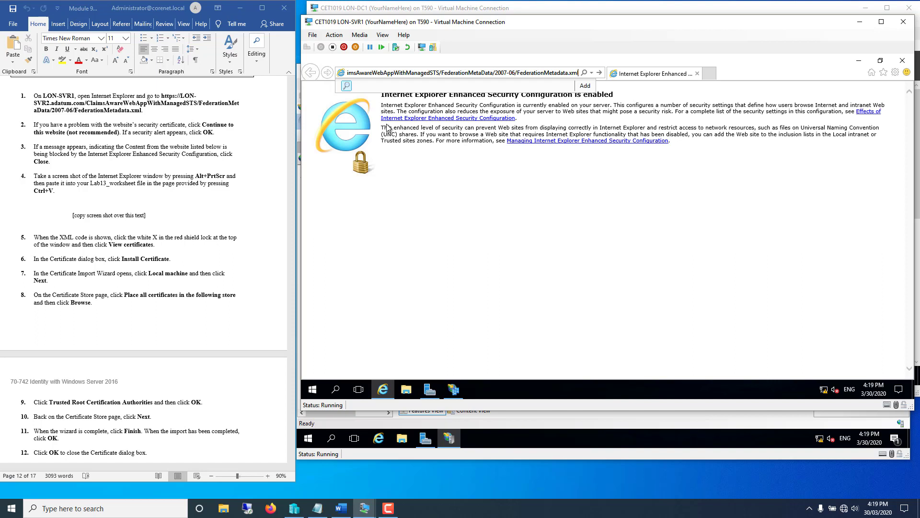
pyautogui.press('Return')
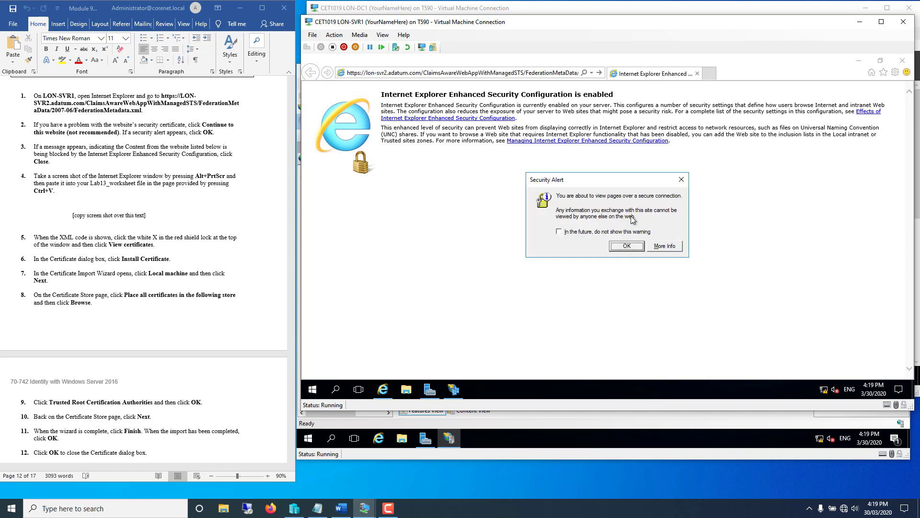
# - Bypass the lon-svr2.adatum.com certificate error, acknowledging both secure-connection alerts
pyautogui.click(623, 250)
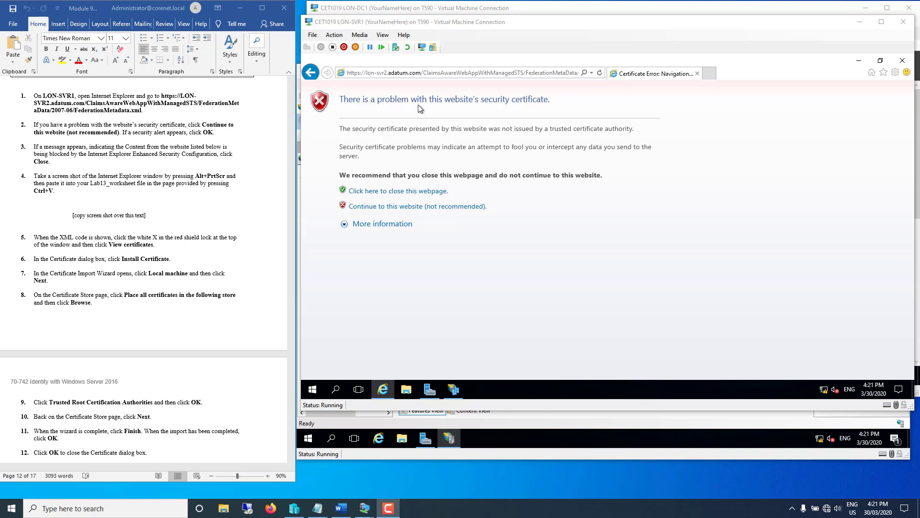
pyautogui.click(372, 207)
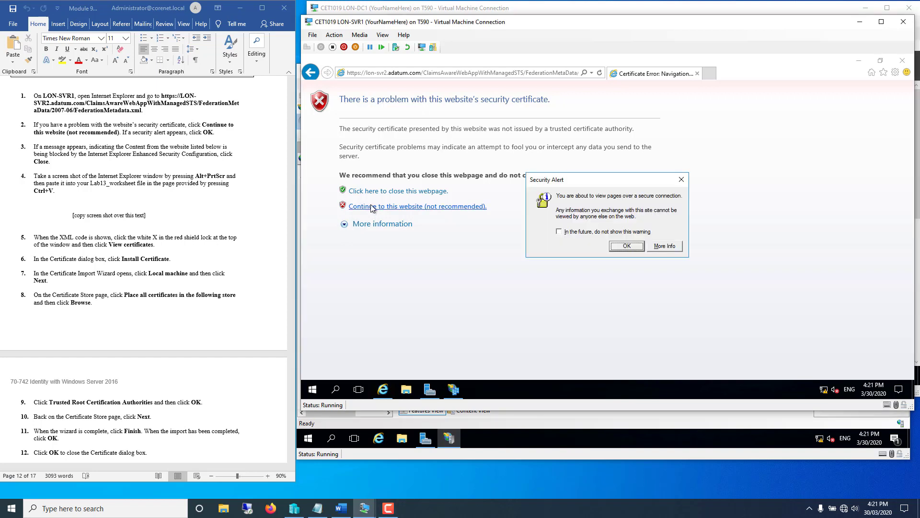
pyautogui.click(627, 248)
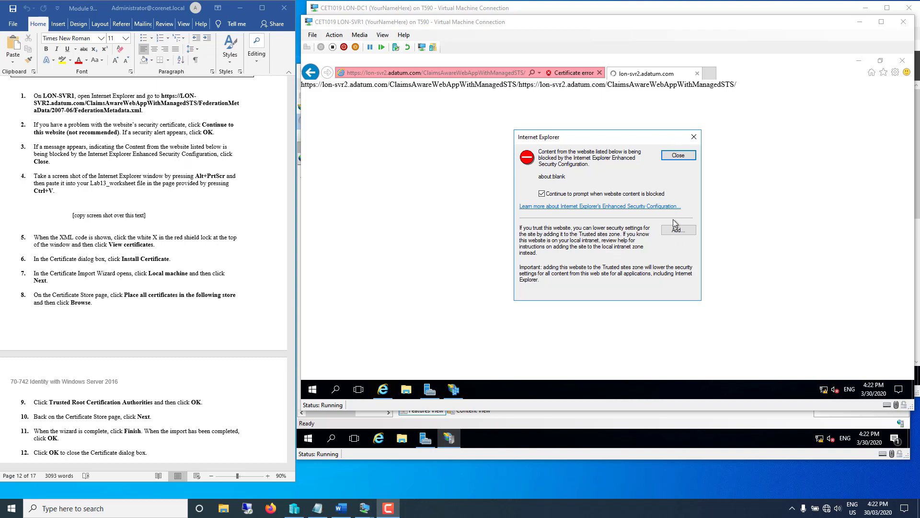
# - Close the blocked-content notice and view the LON-SVR2.adatum.com certificate via the Certificate error shield
pyautogui.click(676, 156)
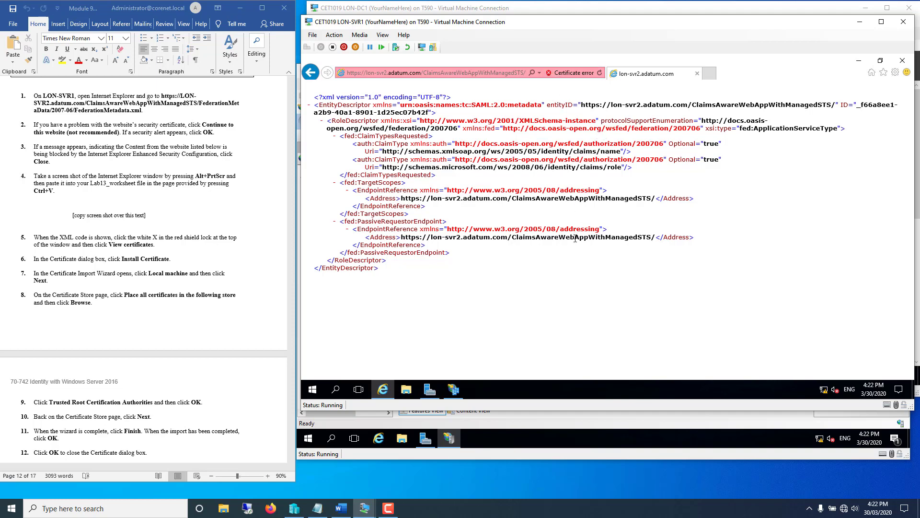
pyautogui.click(548, 73)
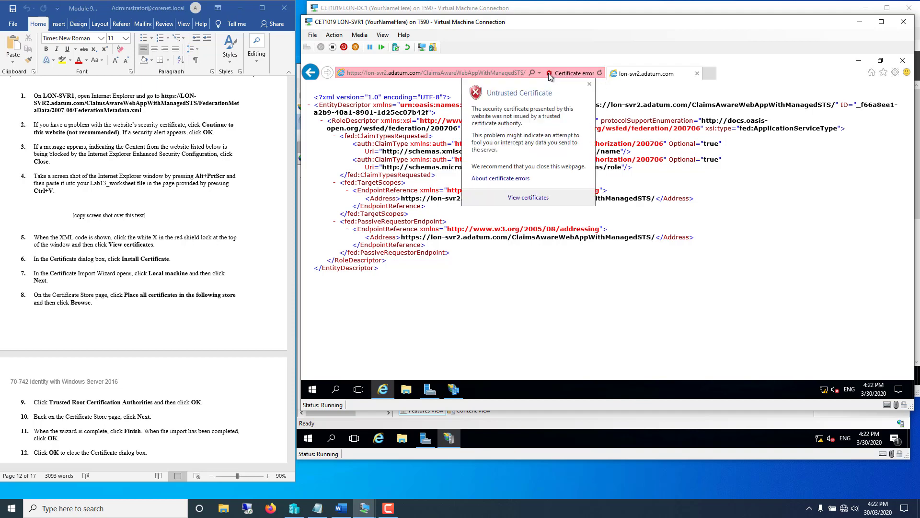
pyautogui.click(529, 200)
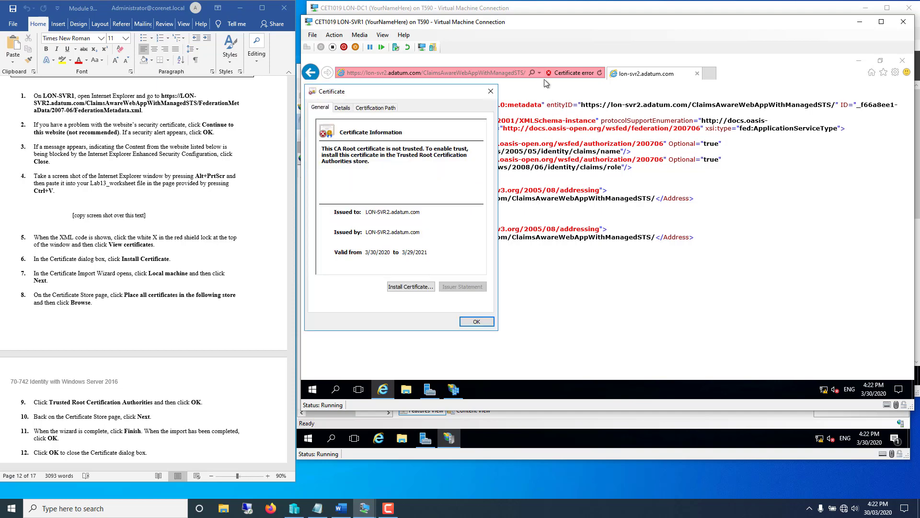
# - Install the LON-SVR2.adatum.com certificate for Local Machine into Trusted Root Certification Authorities
pyautogui.click(395, 288)
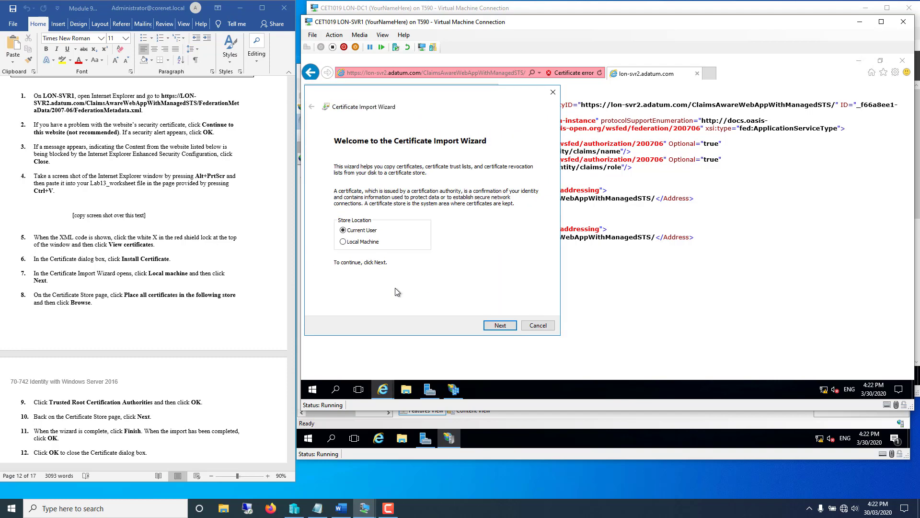
pyautogui.click(343, 242)
pyautogui.click(497, 326)
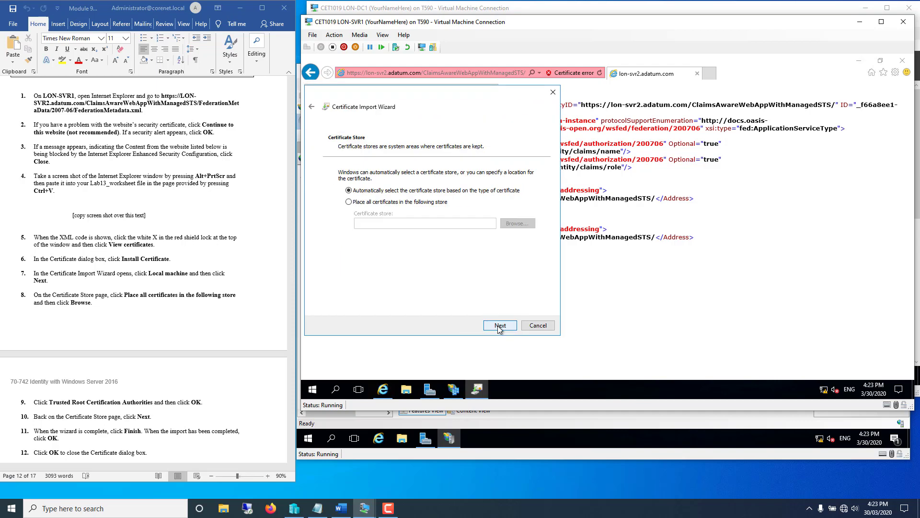
pyautogui.click(348, 201)
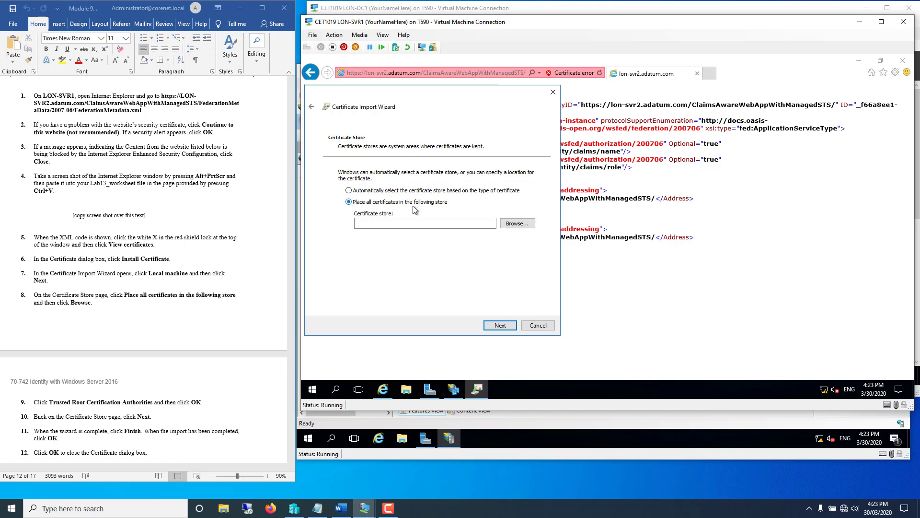
pyautogui.click(517, 224)
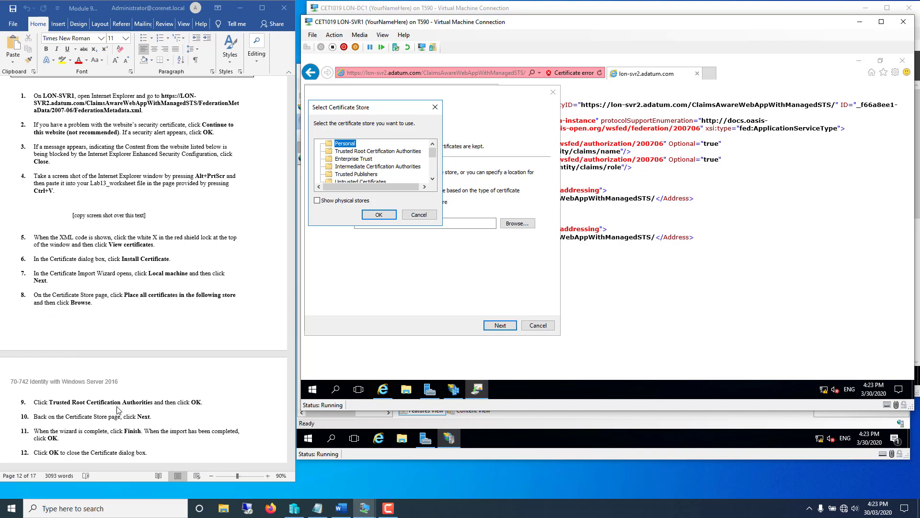
pyautogui.click(358, 151)
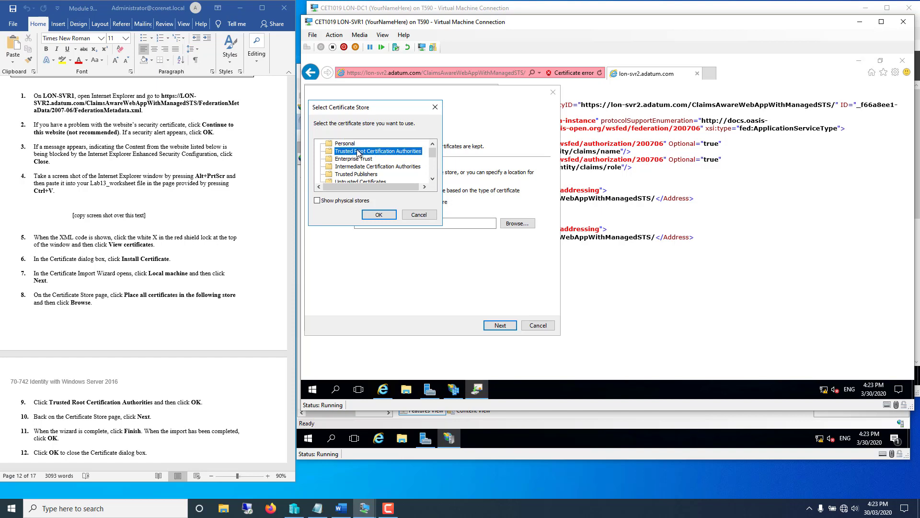
pyautogui.click(367, 218)
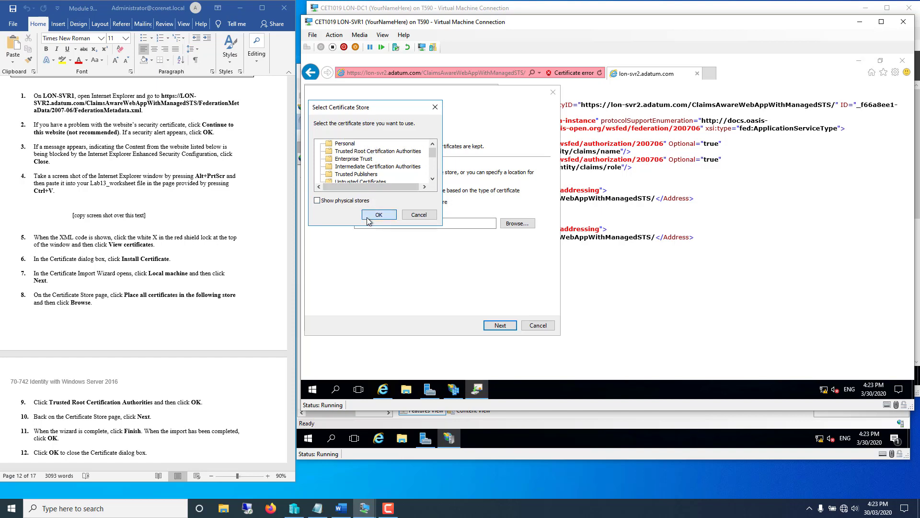
pyautogui.click(501, 326)
pyautogui.click(503, 327)
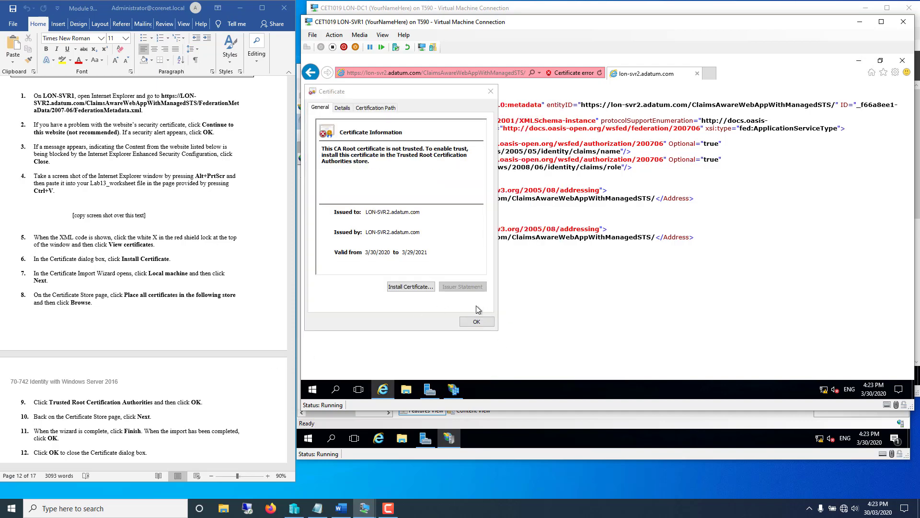
pyautogui.click(477, 322)
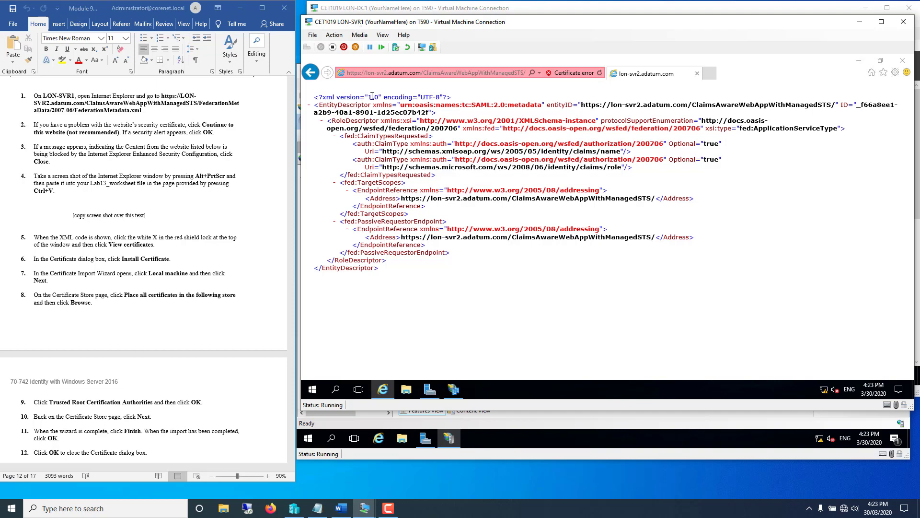
# - Scroll down the lab instructions document to the next steps
pyautogui.click(254, 382)
pyautogui.scroll(-4, 247, 385)
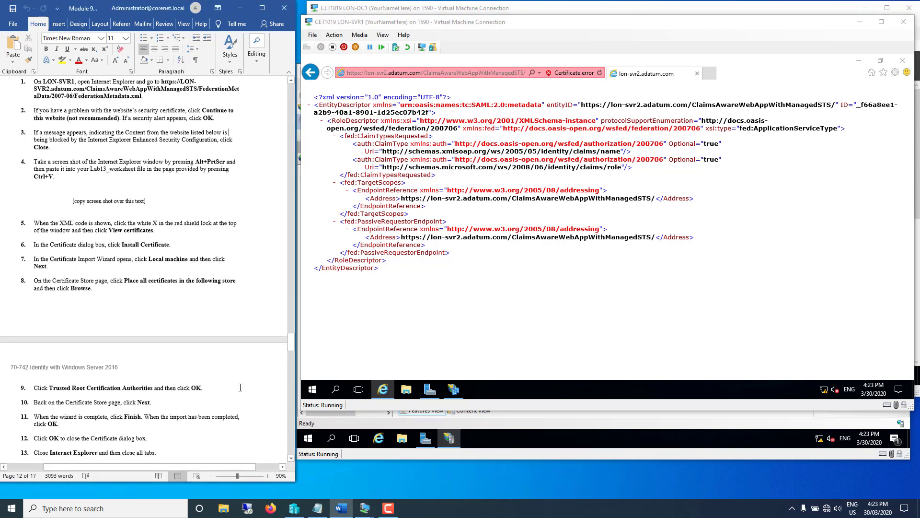
pyautogui.scroll(-5, 241, 368)
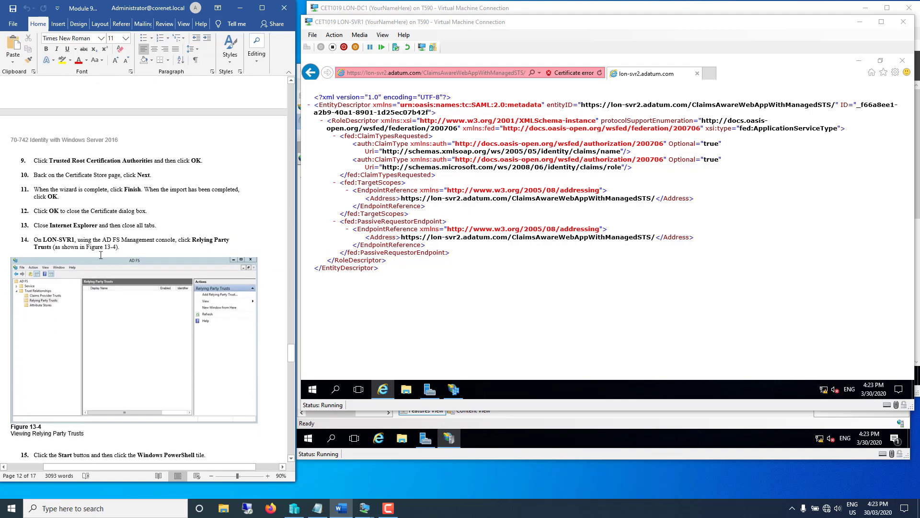
# - Close Internet Explorer, show the empty Relying Party Trusts list, and scroll the lab instructions
pyautogui.click(903, 61)
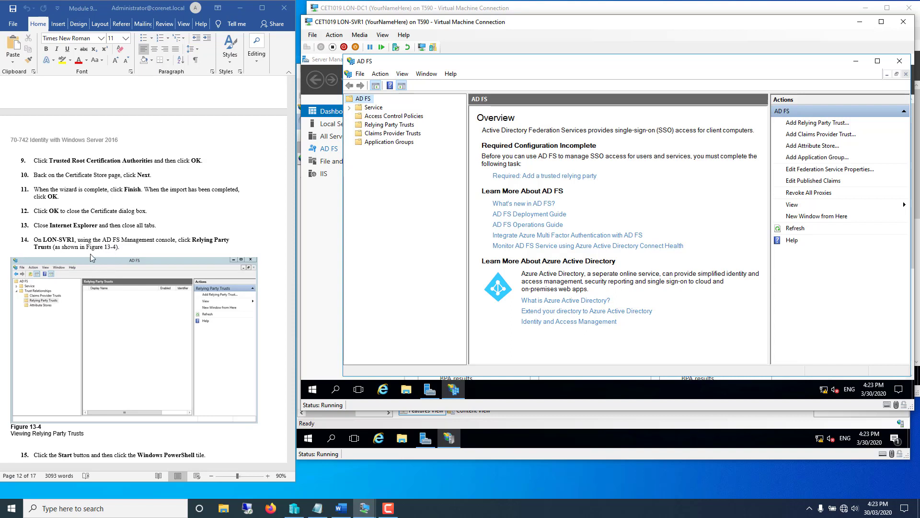
pyautogui.click(173, 251)
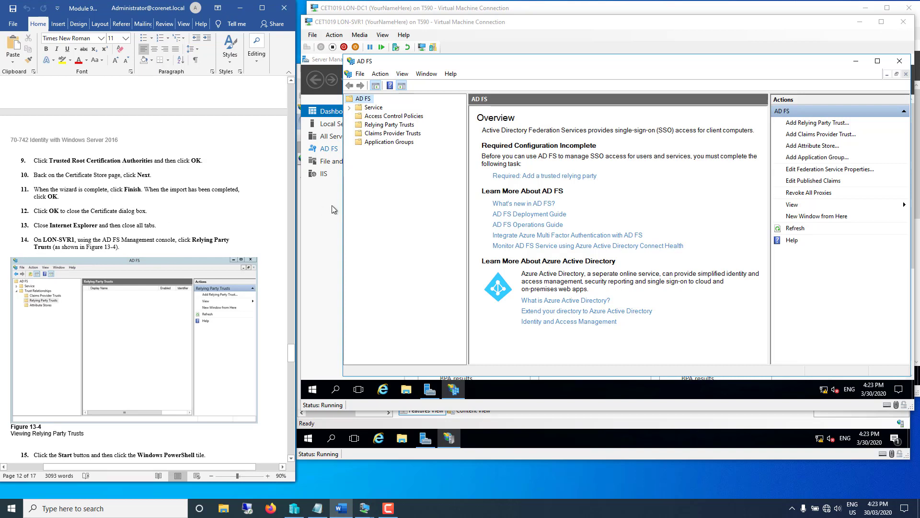
pyautogui.click(380, 125)
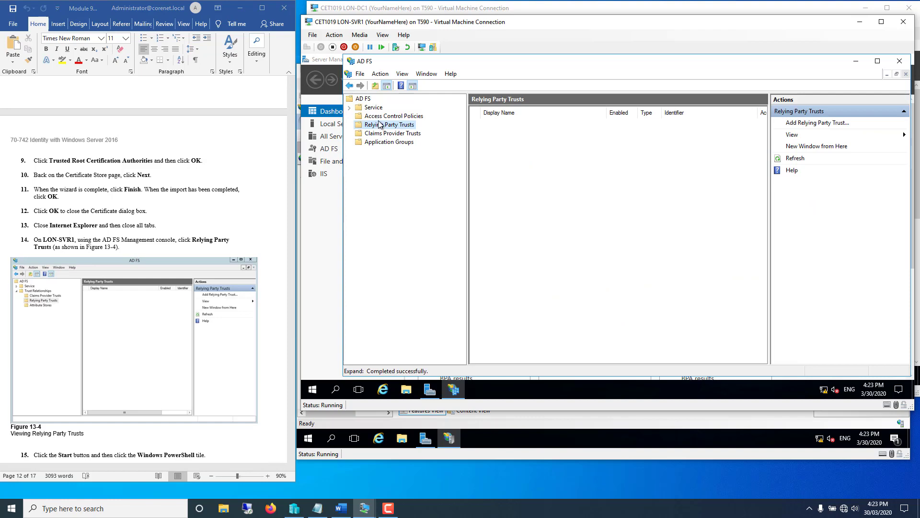
pyautogui.click(259, 202)
pyautogui.scroll(-10, 254, 201)
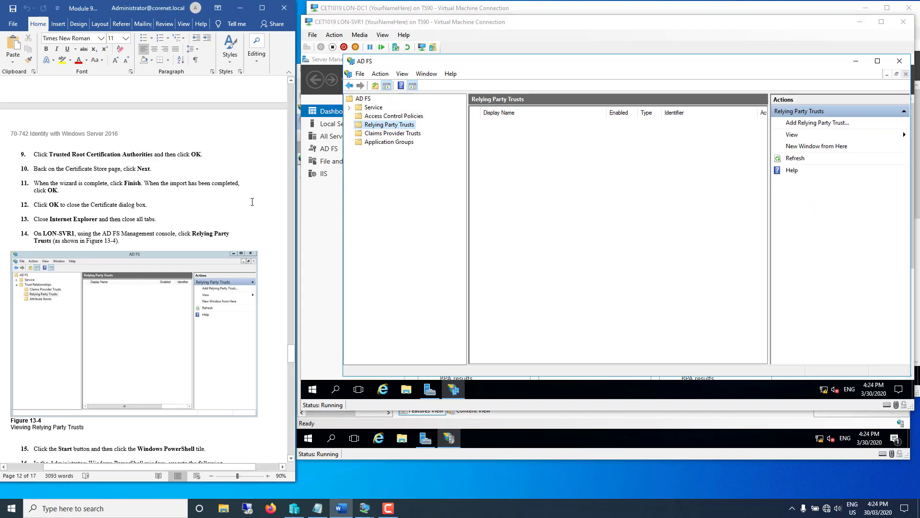
pyautogui.scroll(-1, 249, 201)
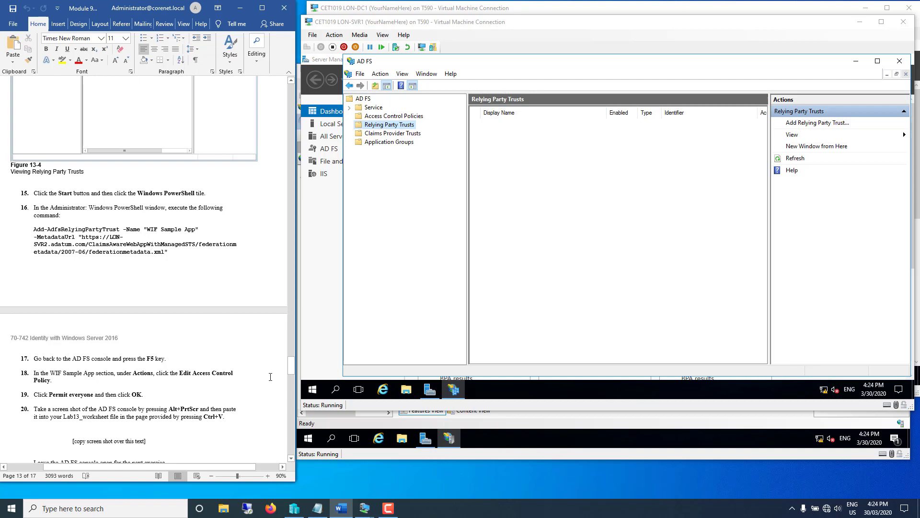
# - Run Add-AdfsRelyingPartyTrust for 'WIF Sample App' in an administrator PowerShell session
pyautogui.click(312, 390)
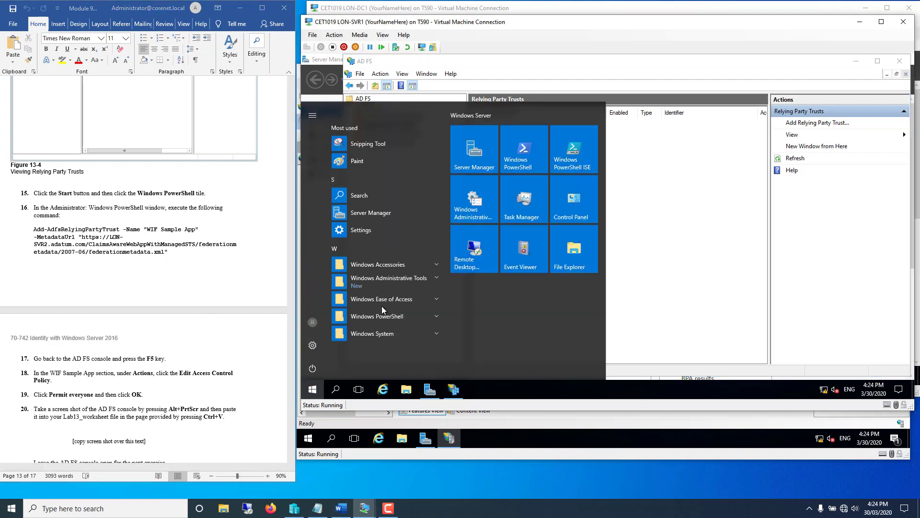
pyautogui.write('power')
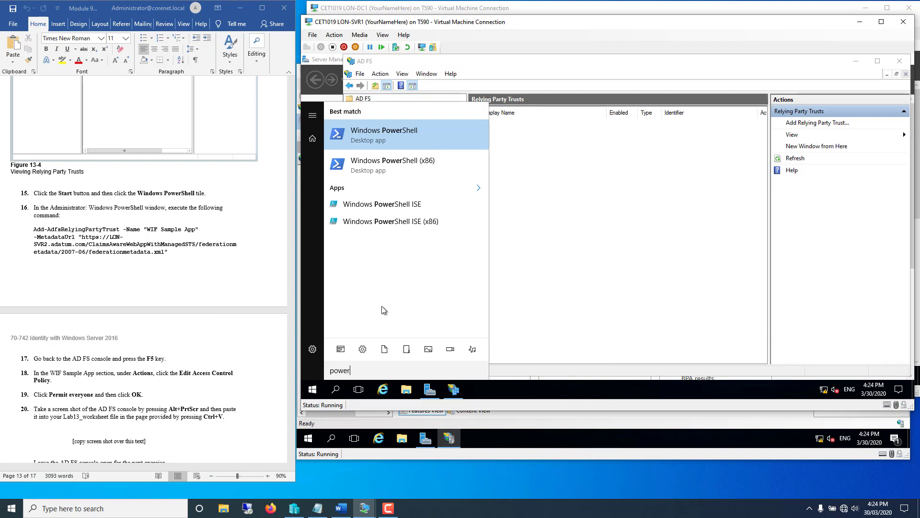
pyautogui.rightClick(375, 136)
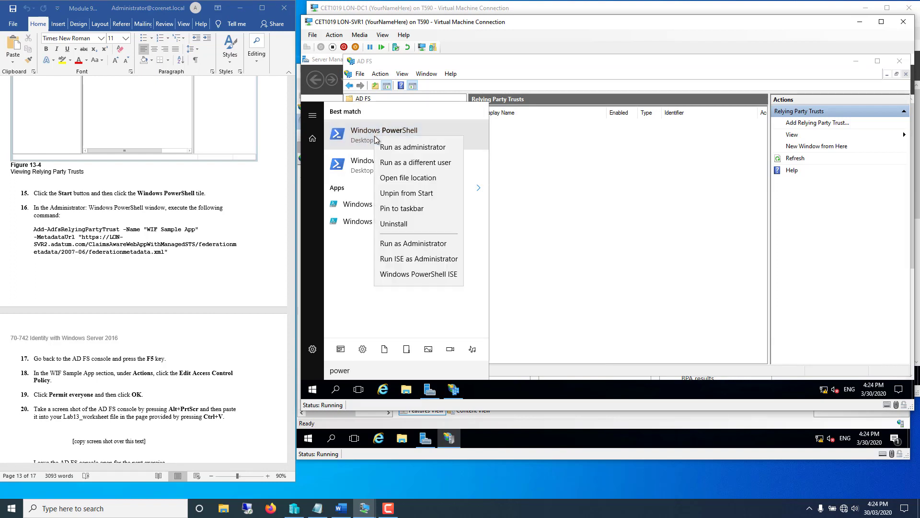
pyautogui.click(384, 146)
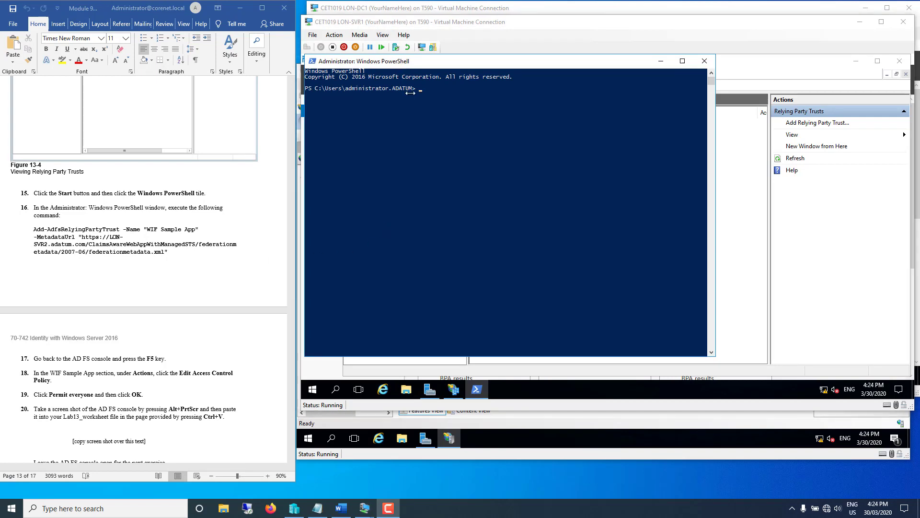
pyautogui.rightClick(424, 88)
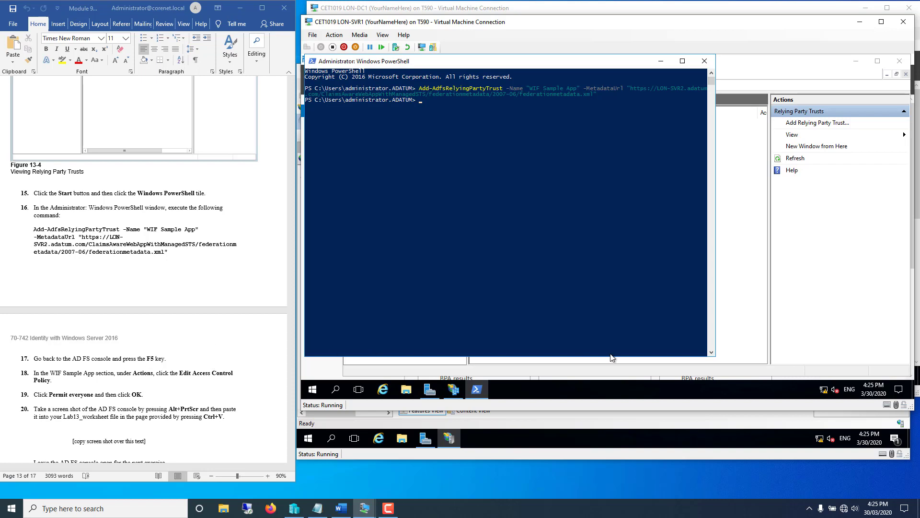
pyautogui.click(767, 370)
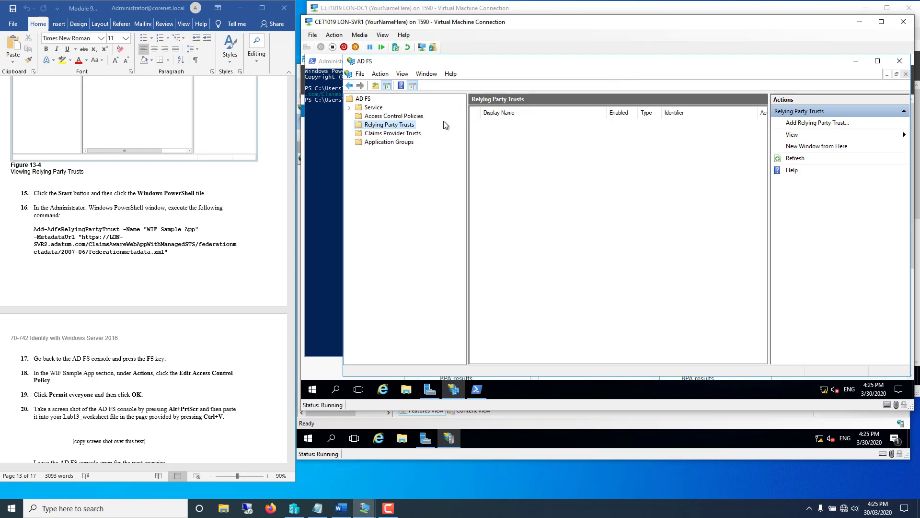
# - Refresh the trusts list and set WIF Sample App's access control policy to Permit everyone
pyautogui.press('F5')
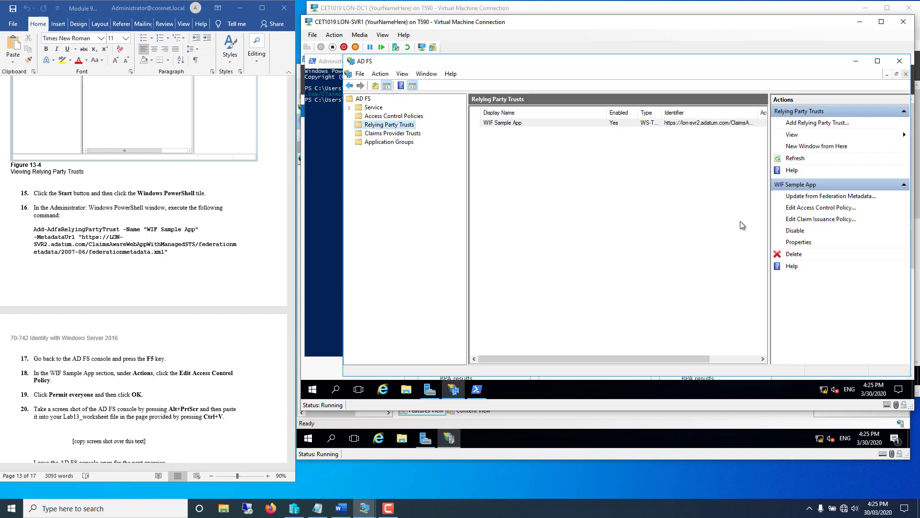
pyautogui.click(618, 124)
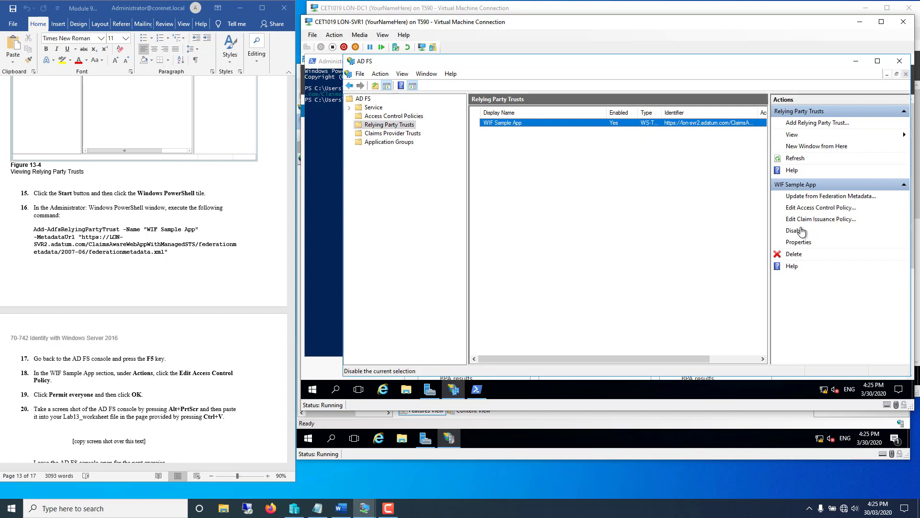
pyautogui.click(807, 208)
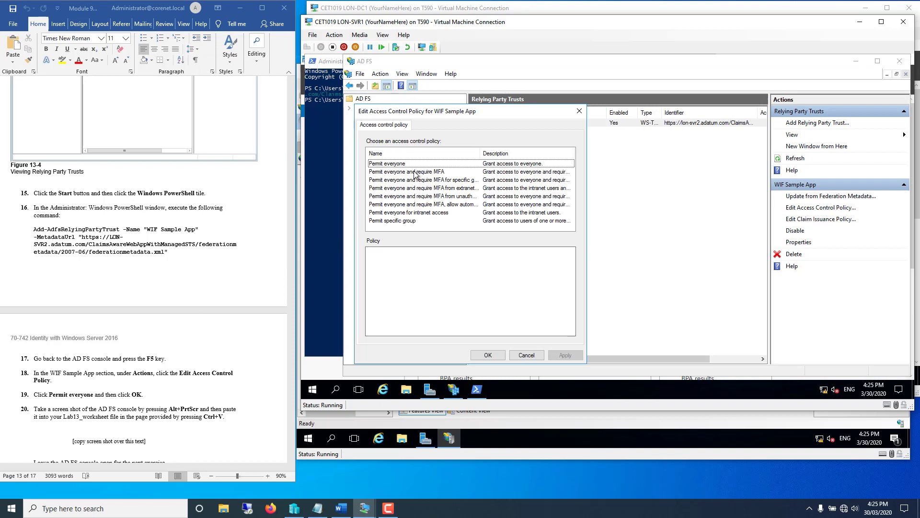
pyautogui.click(389, 164)
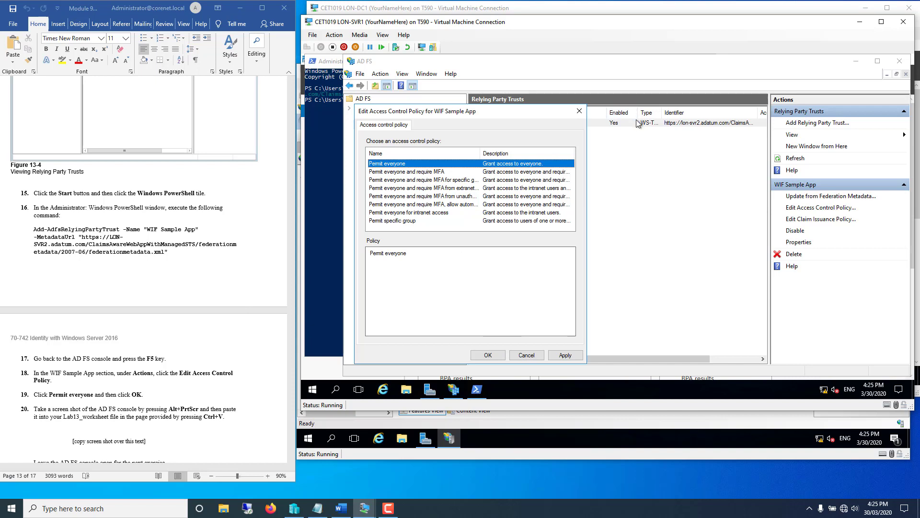
pyautogui.click(564, 356)
pyautogui.click(485, 356)
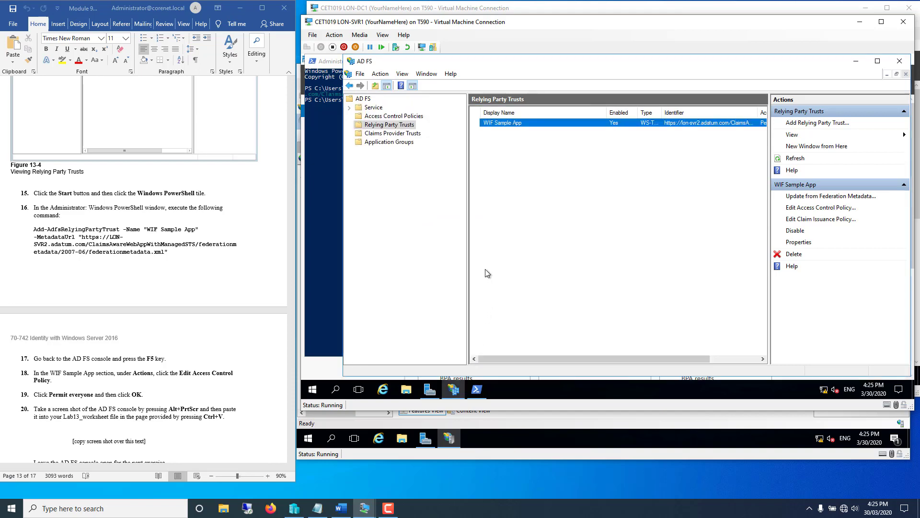
pyautogui.click(172, 387)
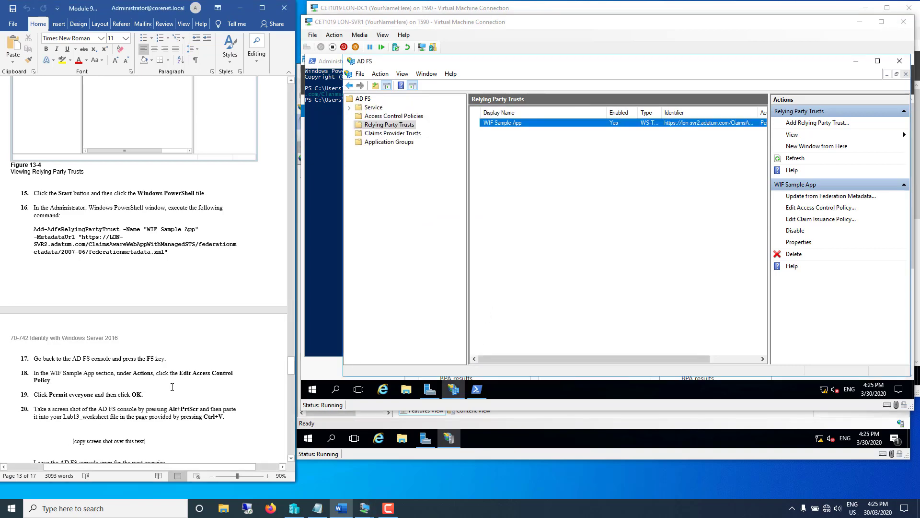
# - Scroll the lab document to Exercise 13.5 and display the Claims Provider Trusts list
pyautogui.scroll(-10, 172, 383)
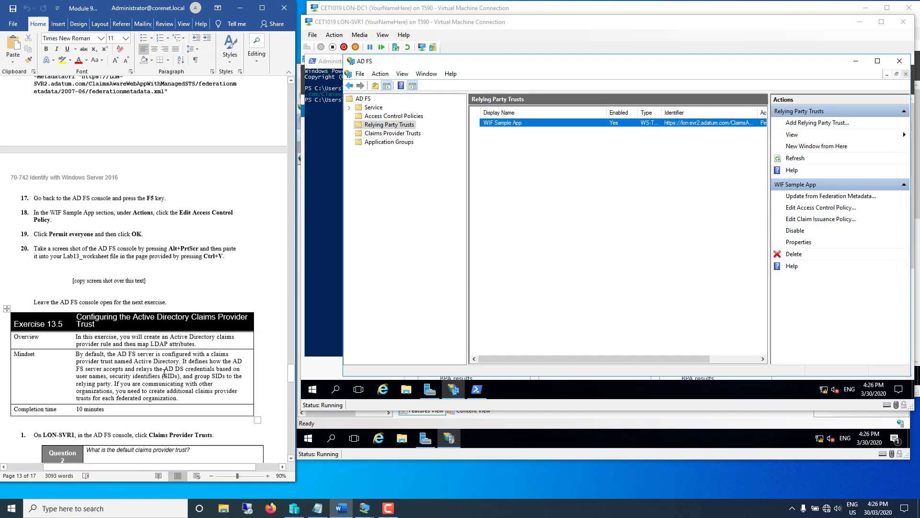
pyautogui.scroll(-2, 155, 357)
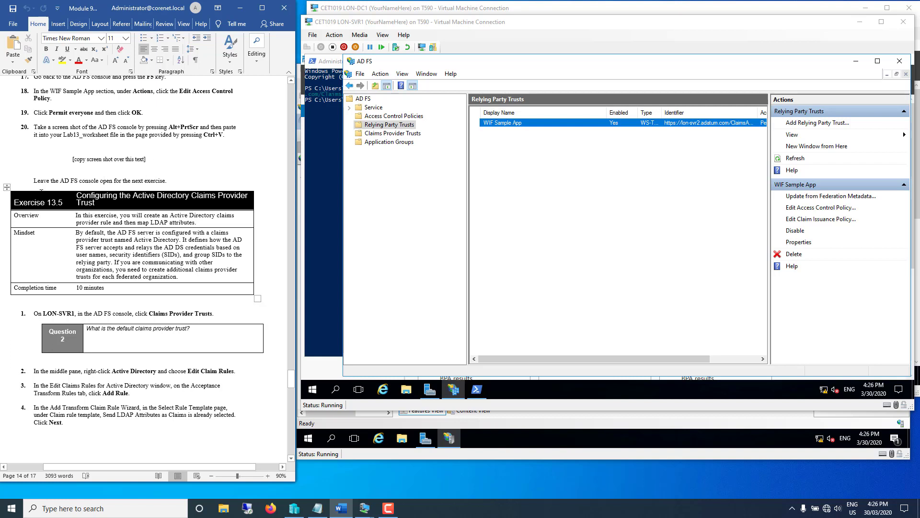
pyautogui.scroll(-6, 19, 353)
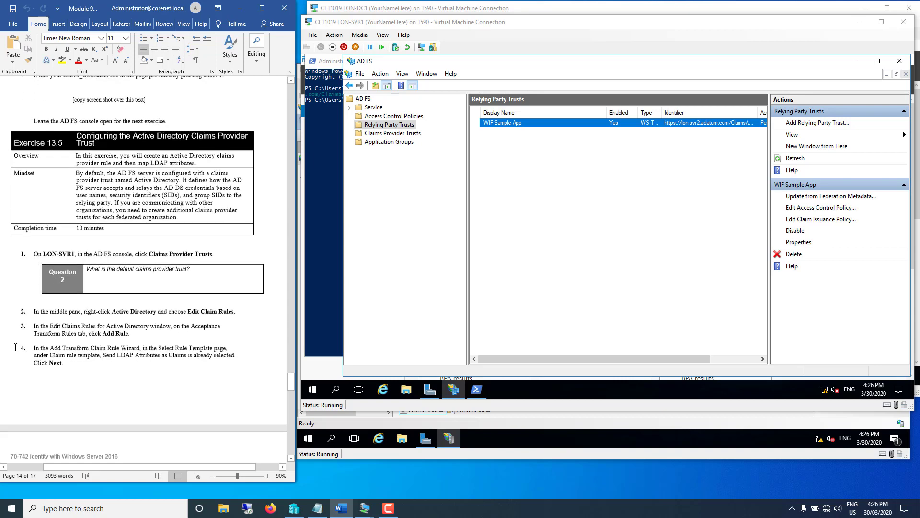
pyautogui.scroll(-1, 14, 341)
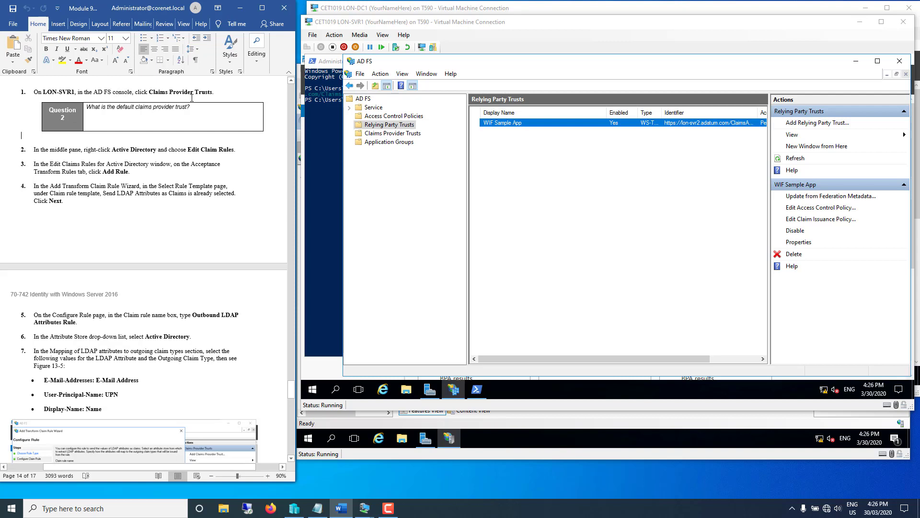
pyautogui.click(379, 134)
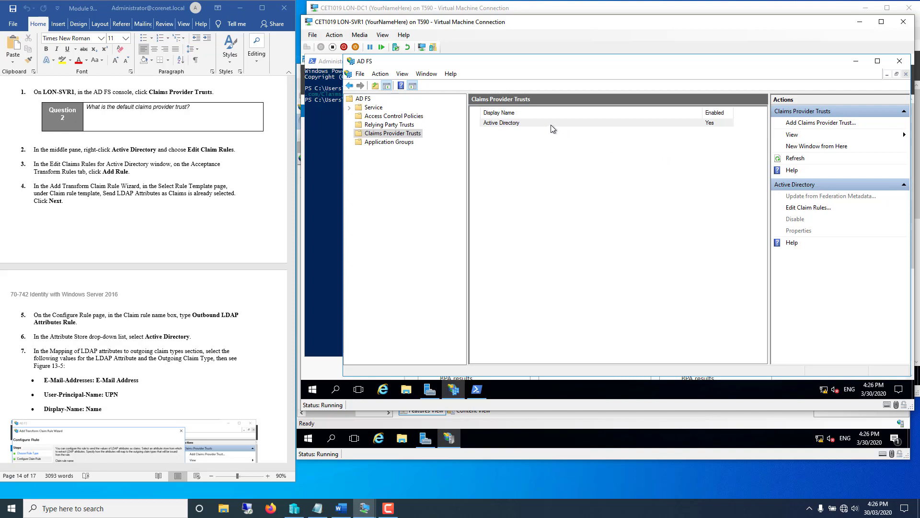
# - Open the Active Directory trust's claim rules and start adding a new transform rule
pyautogui.rightClick(387, 136)
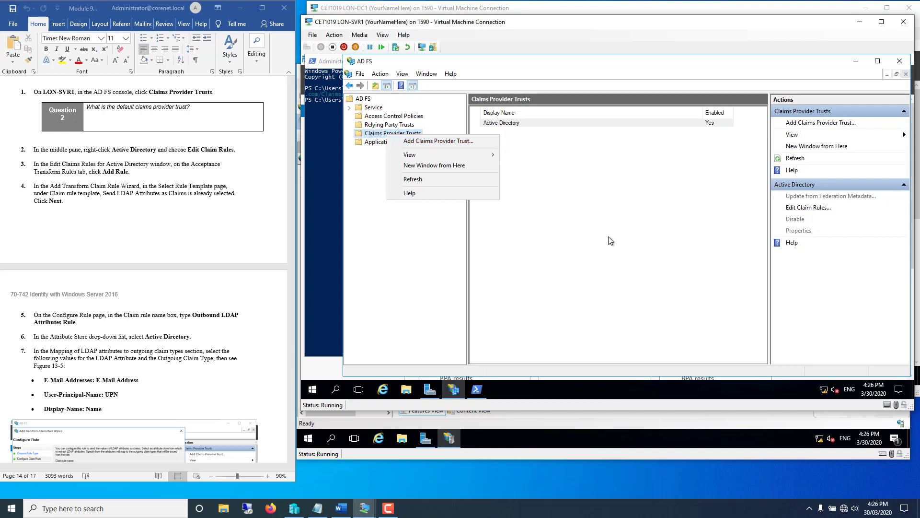
pyautogui.click(809, 208)
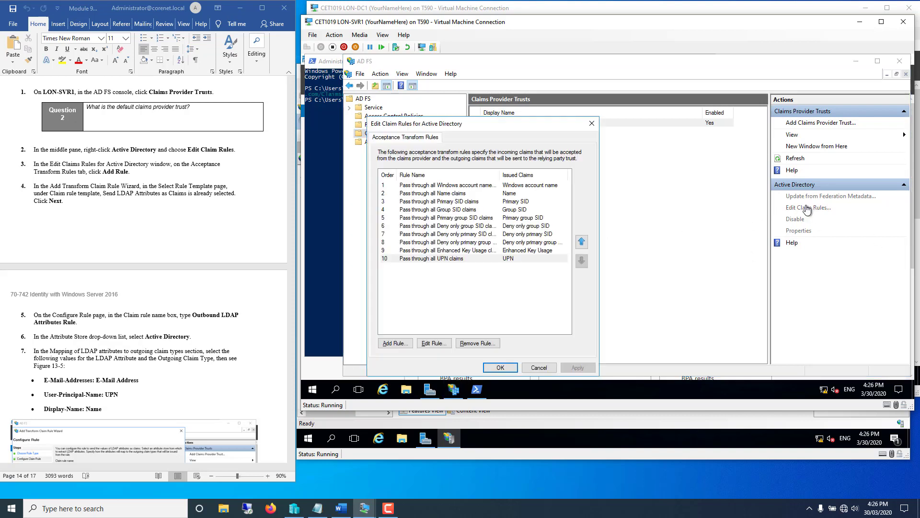
pyautogui.click(533, 371)
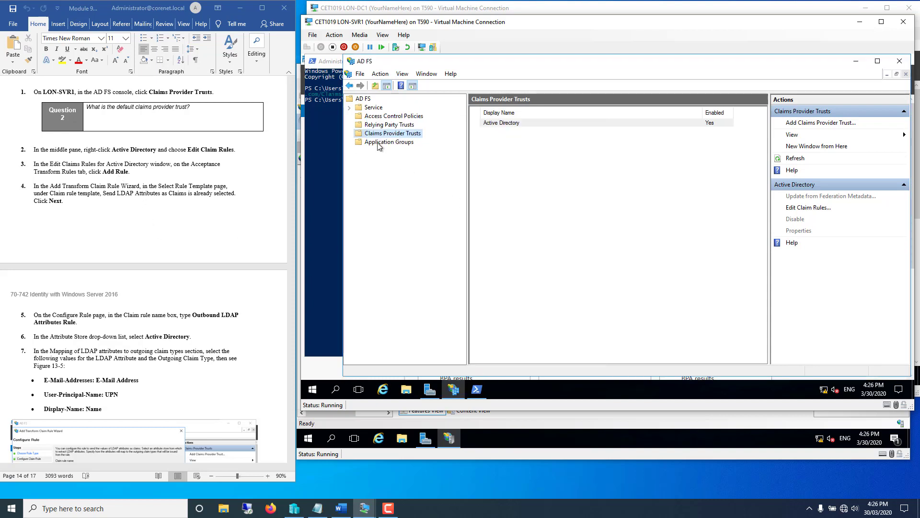
pyautogui.click(804, 208)
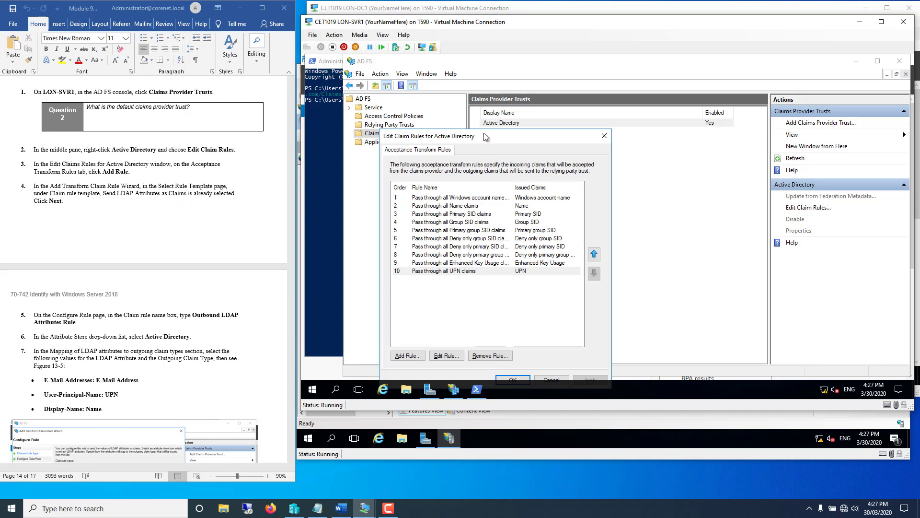
pyautogui.moveTo(484, 136); pyautogui.dragTo(485, 102)
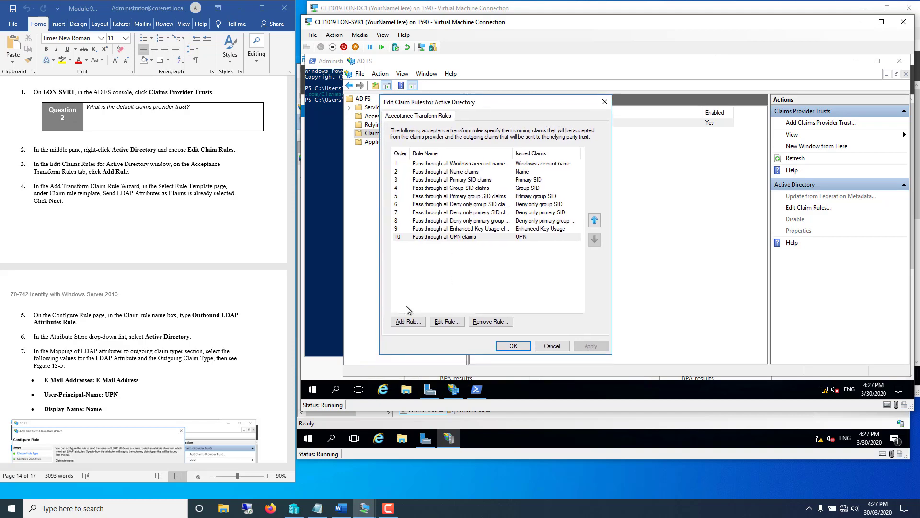
pyautogui.click(407, 322)
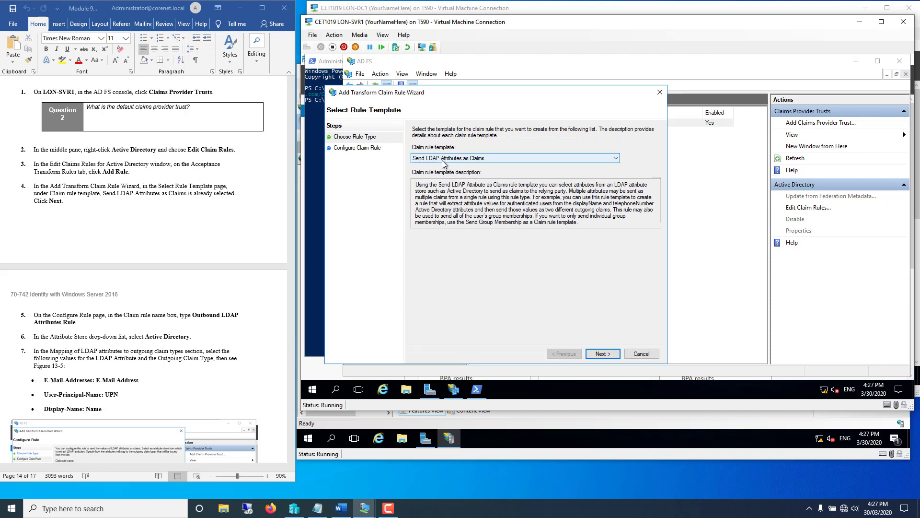
# - Keep the Send LDAP Attributes as Claims template and paste 'Outbound LDAP Attributes Rule' as the name
pyautogui.click(593, 356)
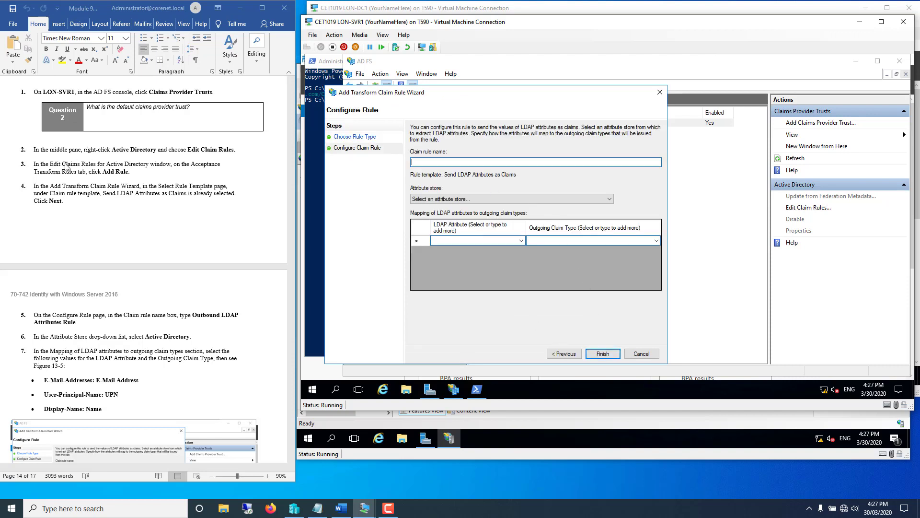
pyautogui.click(195, 317)
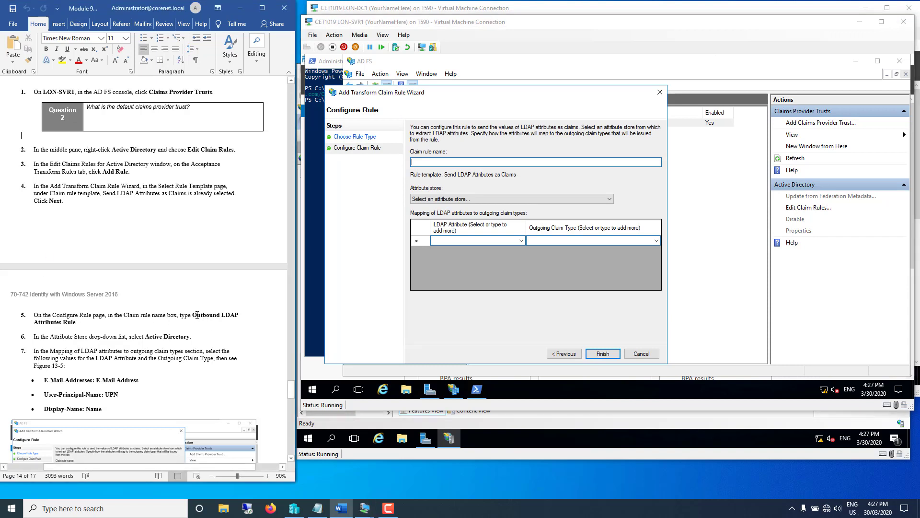
pyautogui.moveTo(197, 315); pyautogui.dragTo(75, 323)
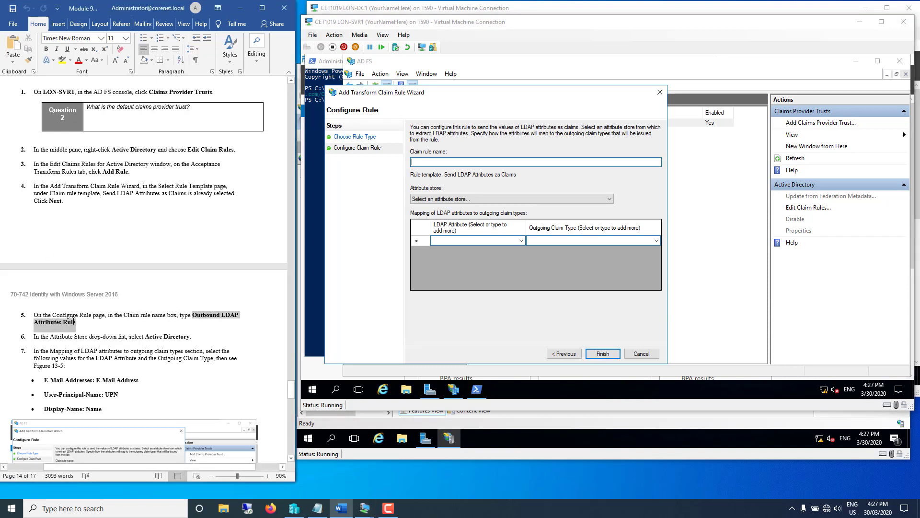
pyautogui.rightClick(75, 322)
pyautogui.click(88, 341)
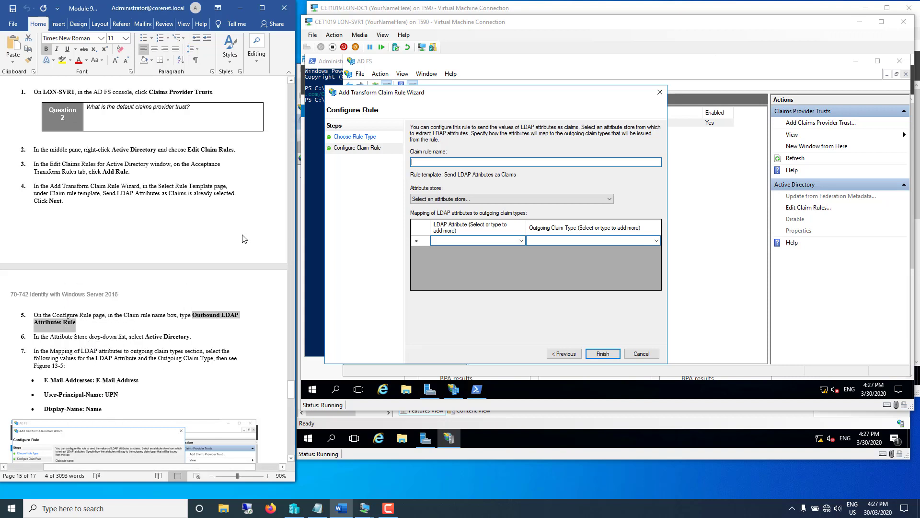
pyautogui.rightClick(424, 162)
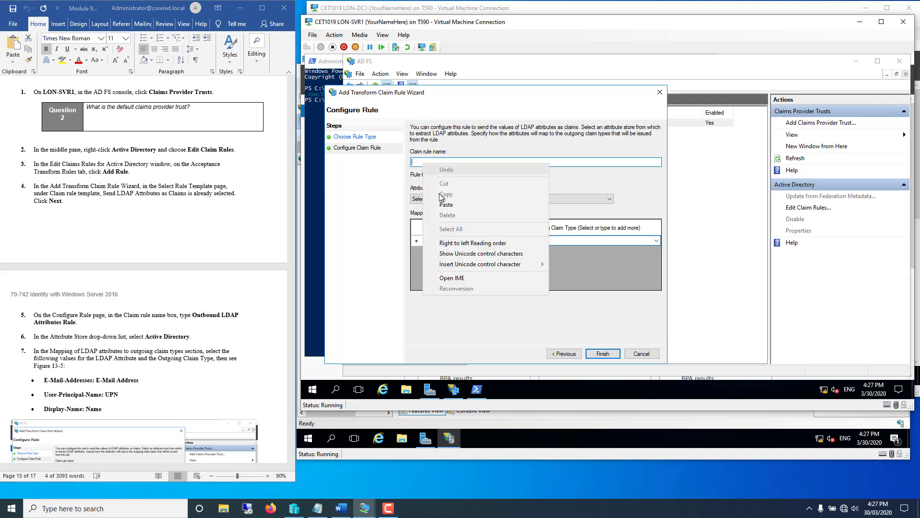
pyautogui.click(446, 205)
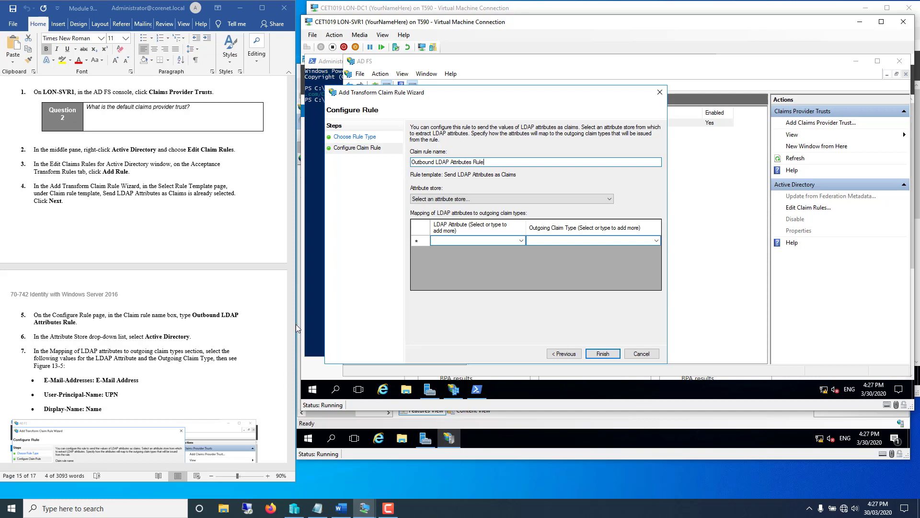
# - Set the claim rule's attribute store to Active Directory
pyautogui.click(292, 463)
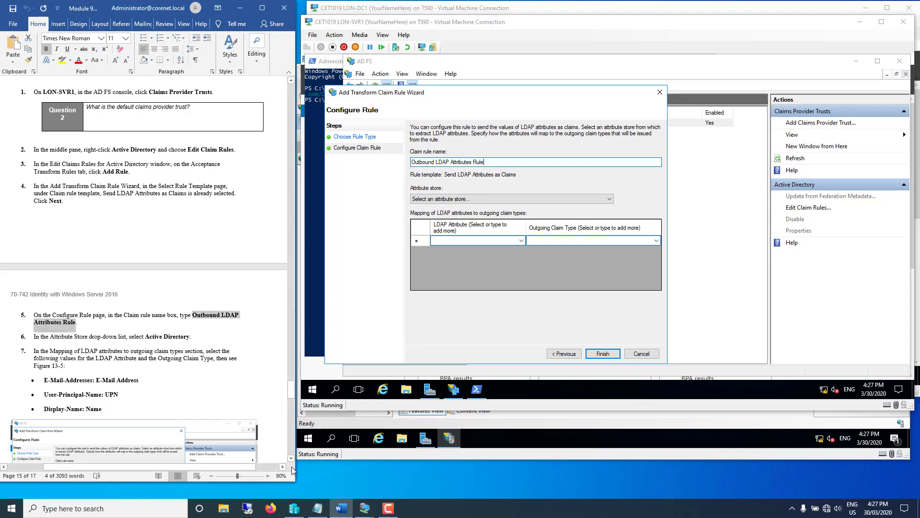
pyautogui.scroll(-6, 292, 461)
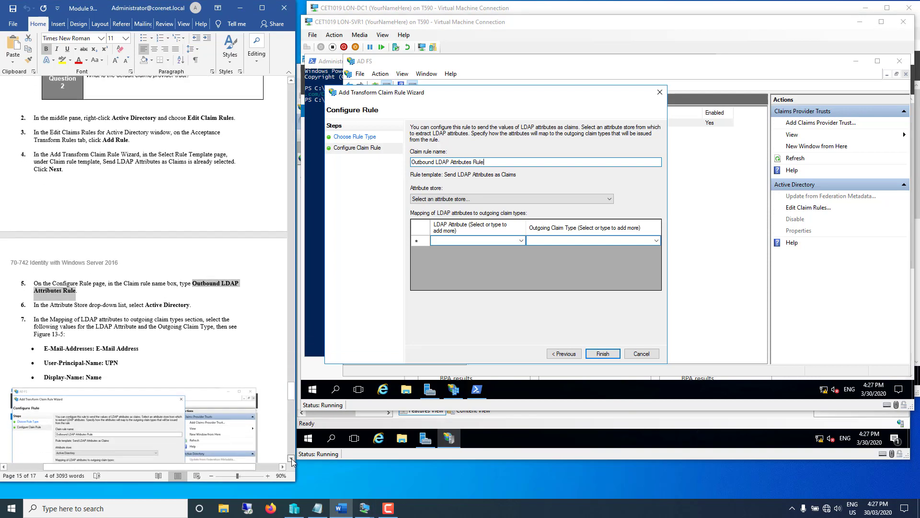
pyautogui.scroll(-3, 293, 459)
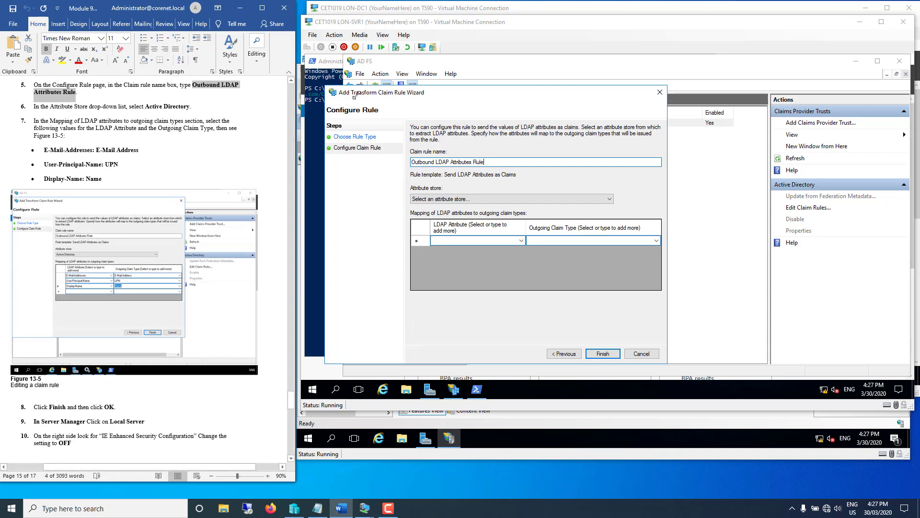
pyautogui.click(443, 200)
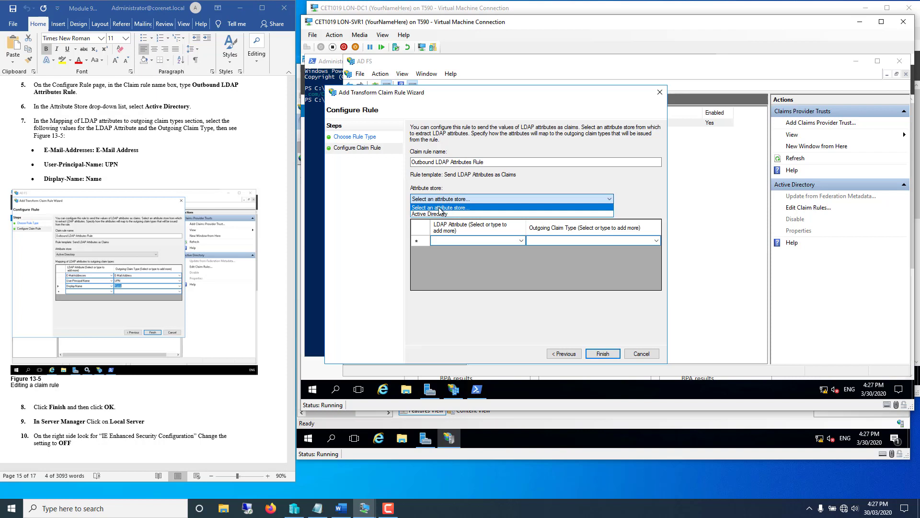
pyautogui.click(433, 214)
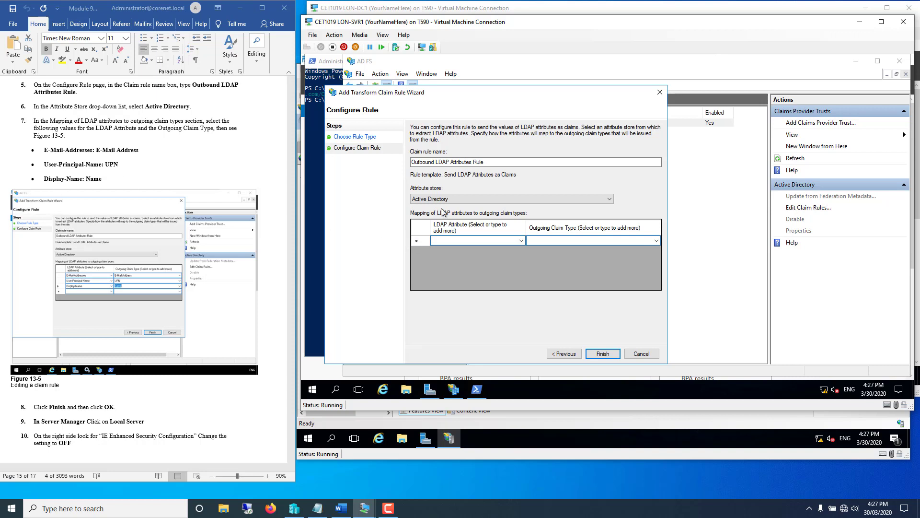
# - Map E-Mail-Addresses to E-Mail Address and User-Principal-Name to UPN
pyautogui.click(521, 240)
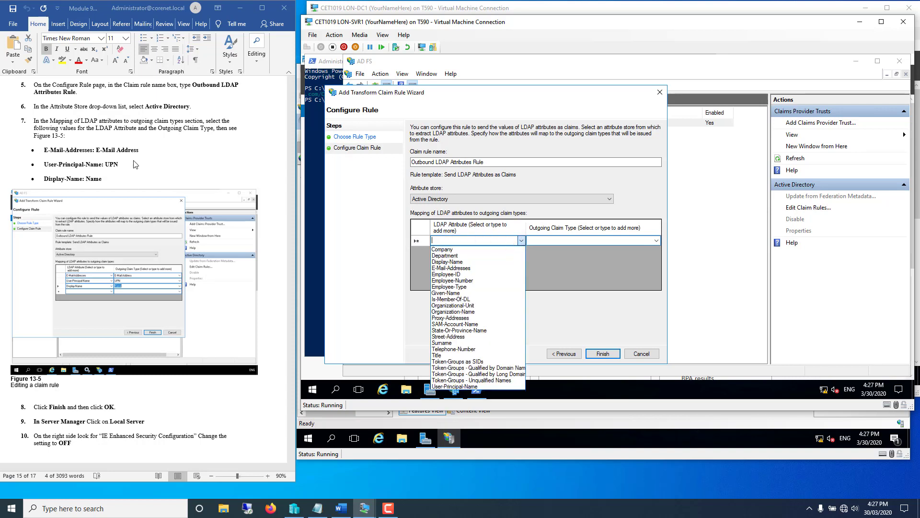
pyautogui.click(451, 268)
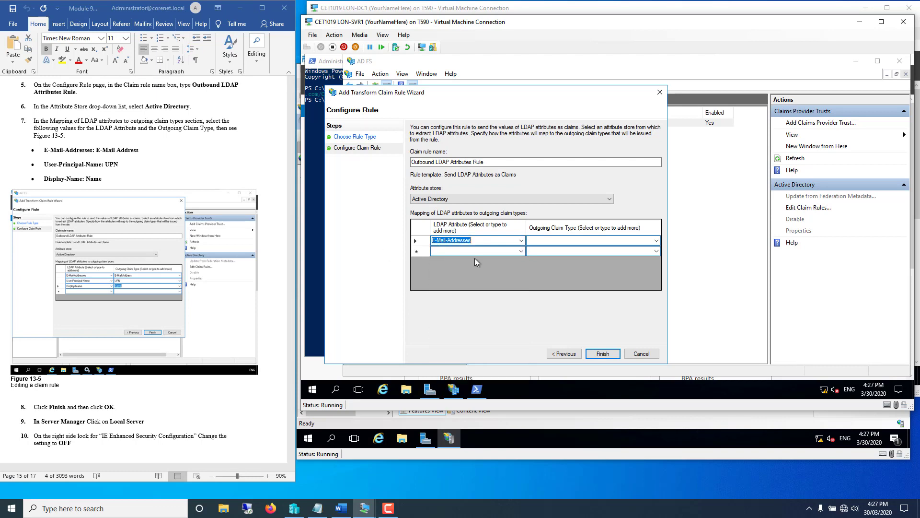
pyautogui.click(657, 241)
pyautogui.click(655, 241)
pyautogui.click(550, 58)
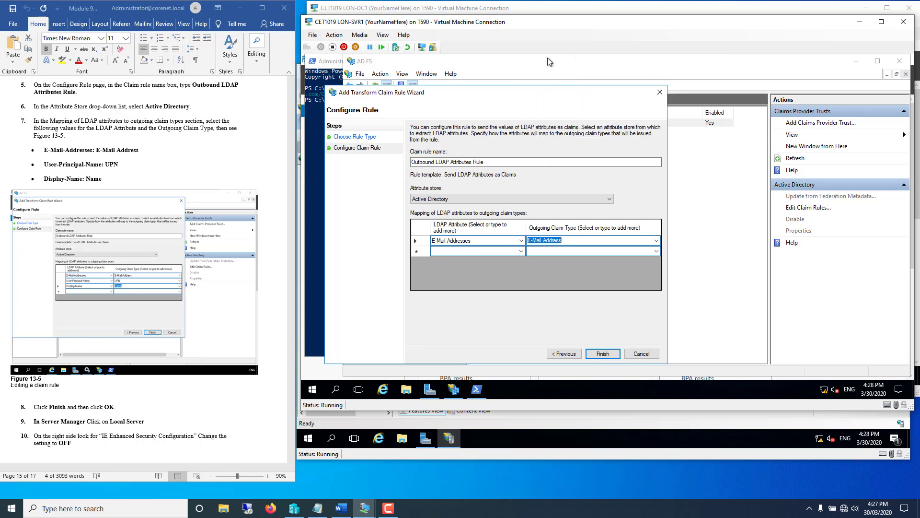
pyautogui.click(443, 250)
pyautogui.click(522, 251)
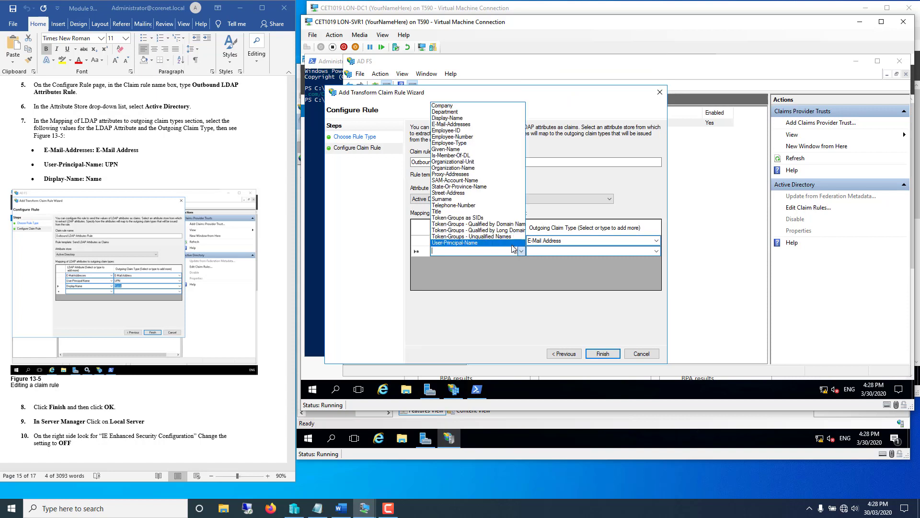
pyautogui.click(475, 243)
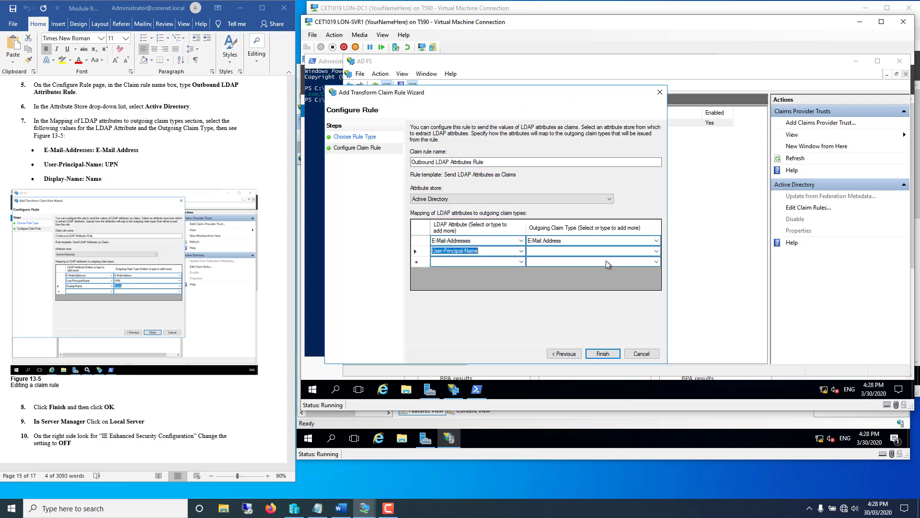
pyautogui.click(656, 251)
pyautogui.click(655, 252)
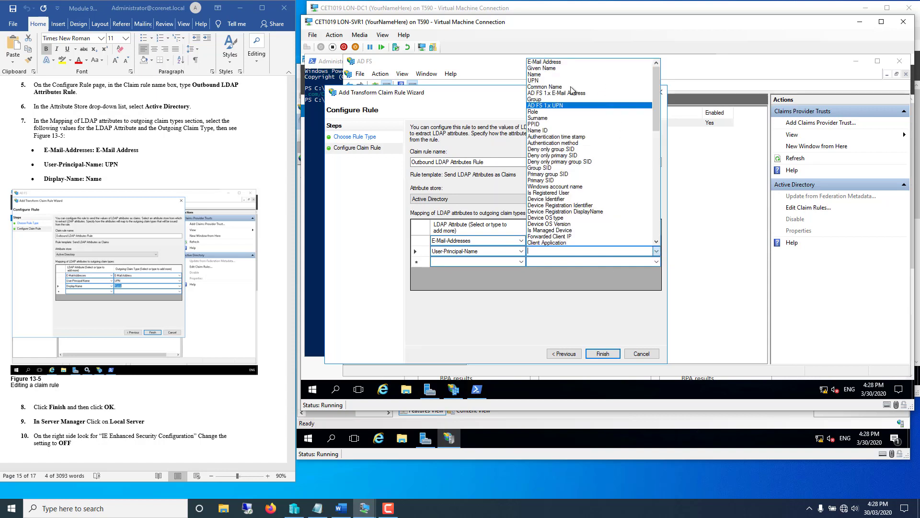
pyautogui.click(550, 80)
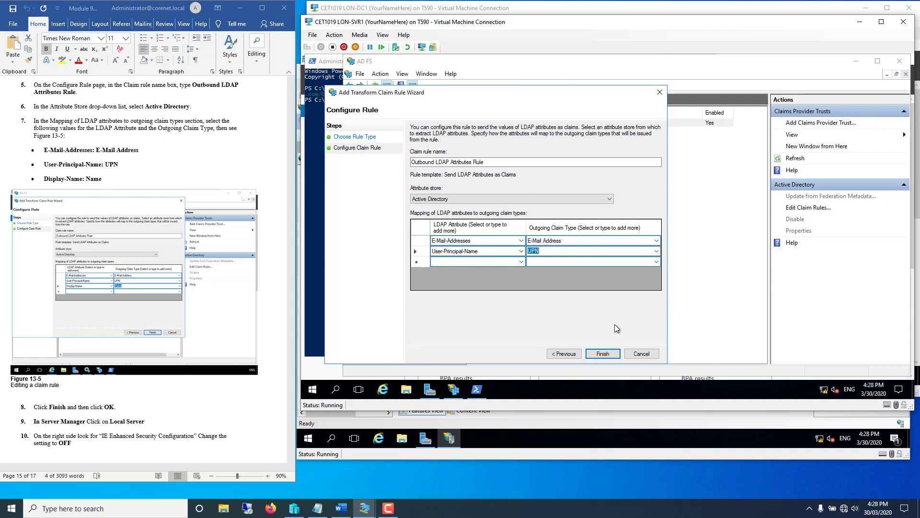
# - Add a third mapping sending Display-Name as the Name claim
pyautogui.click(521, 262)
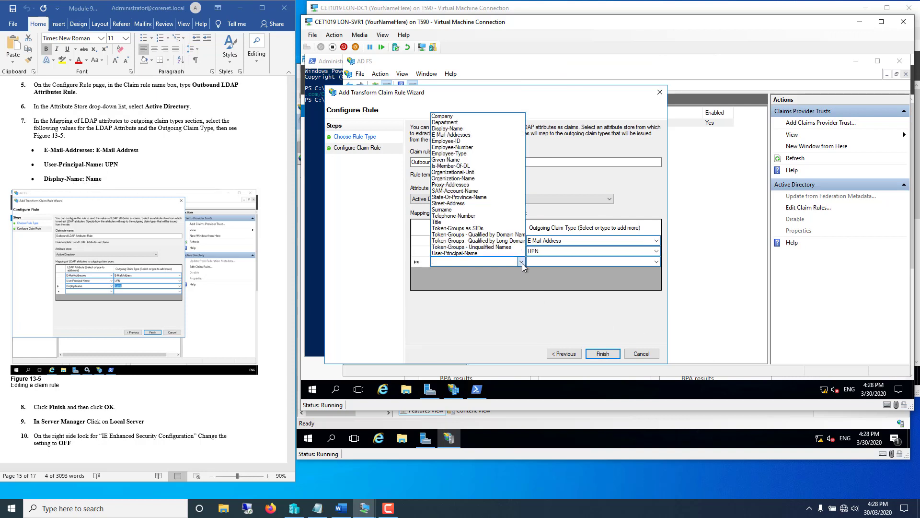
pyautogui.click(469, 128)
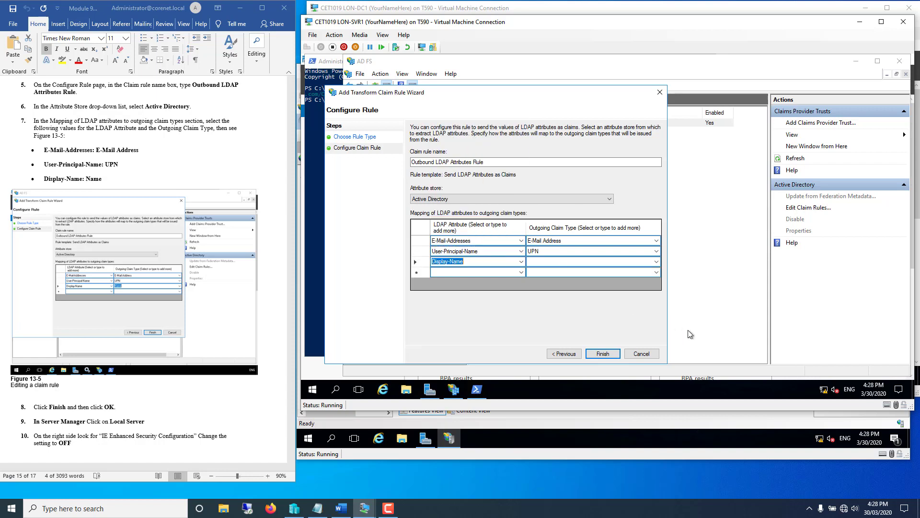
pyautogui.click(552, 264)
pyautogui.click(656, 261)
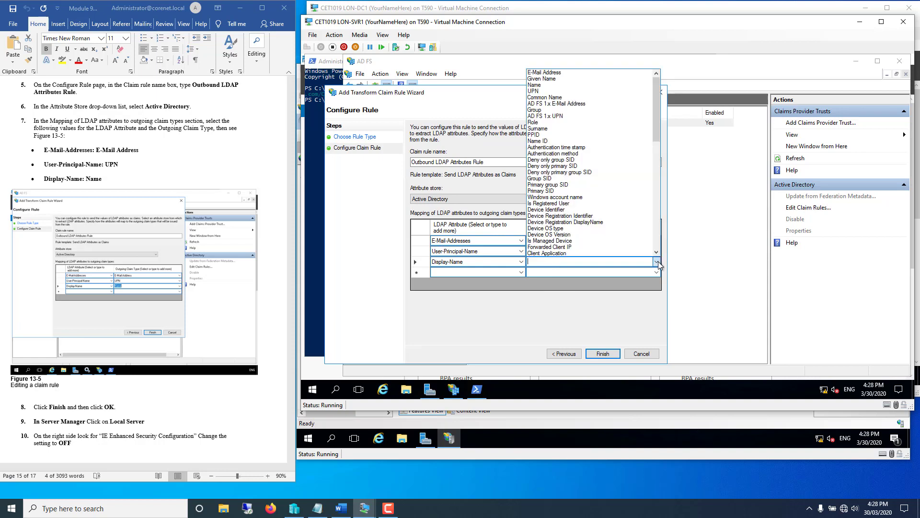
pyautogui.click(546, 85)
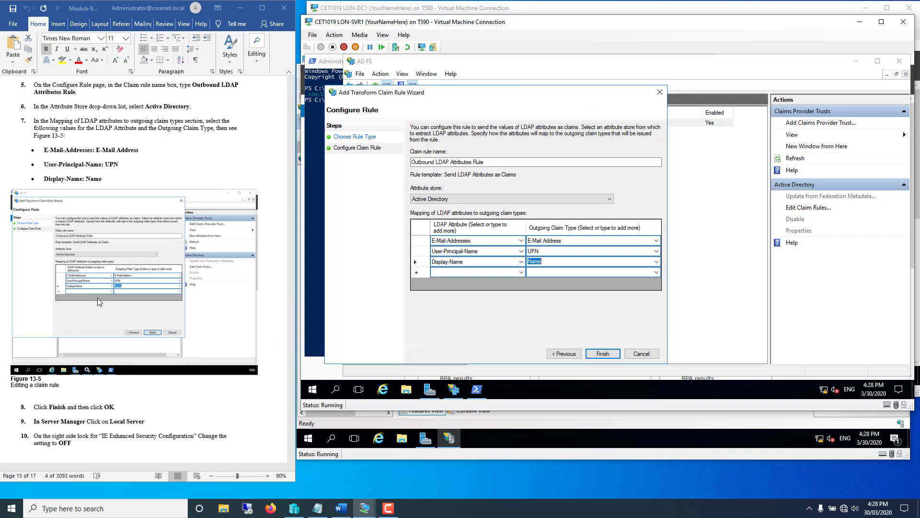
pyautogui.click(169, 416)
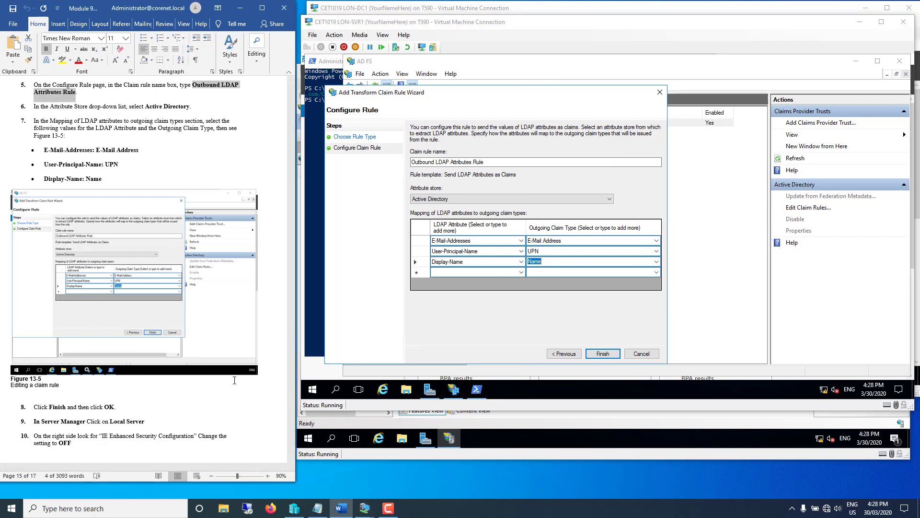
pyautogui.scroll(-7, 210, 367)
pyautogui.scroll(-5, 210, 368)
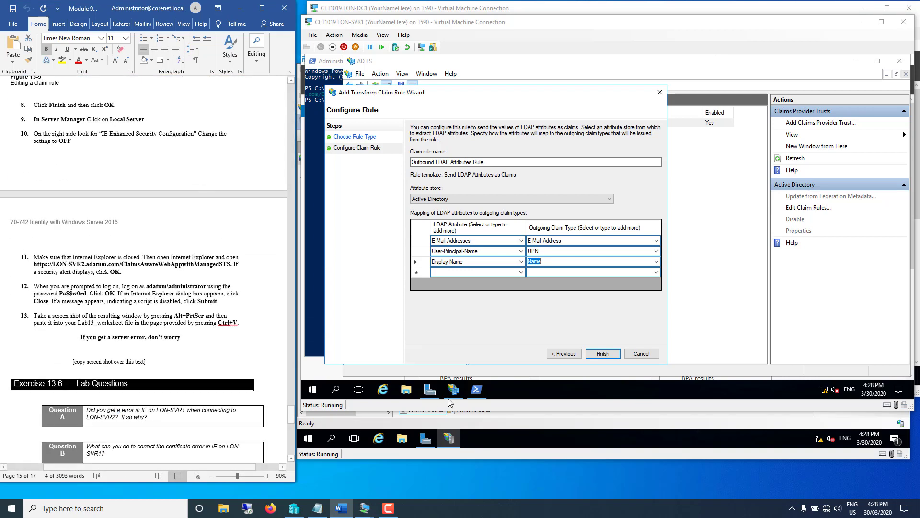
pyautogui.click(607, 354)
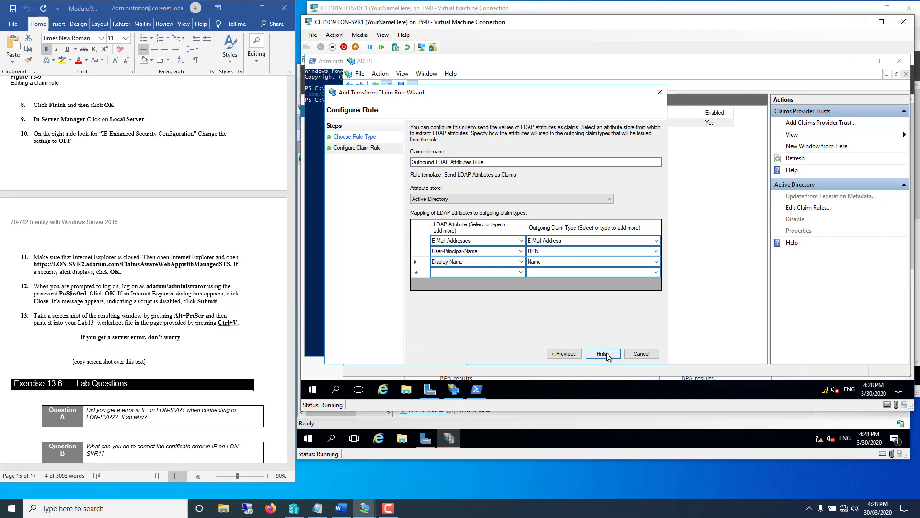
# - Finish the rule, save the claim rules, and view Server Manager's Local Server properties
pyautogui.click(606, 353)
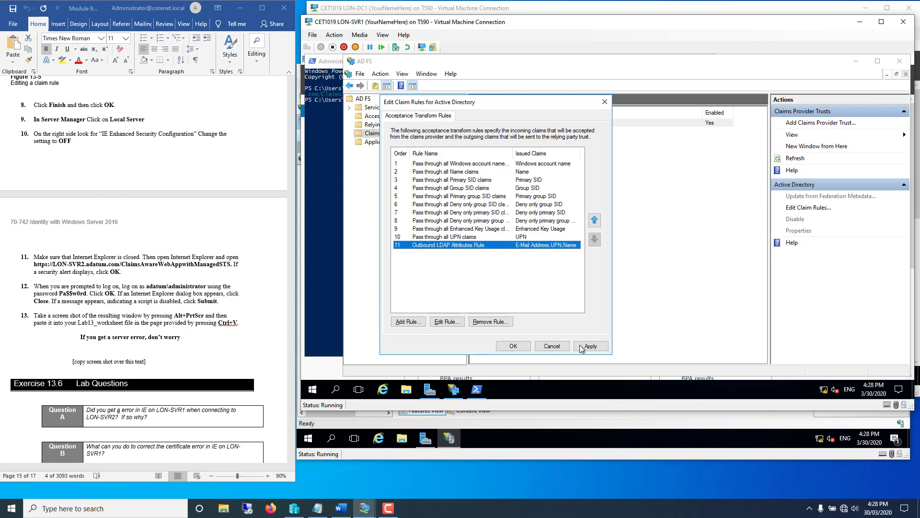
pyautogui.click(512, 346)
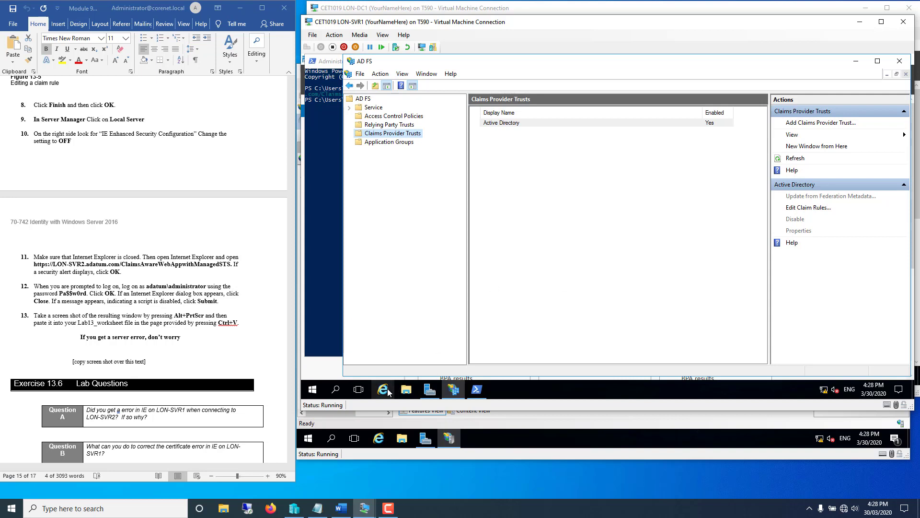
pyautogui.click(431, 392)
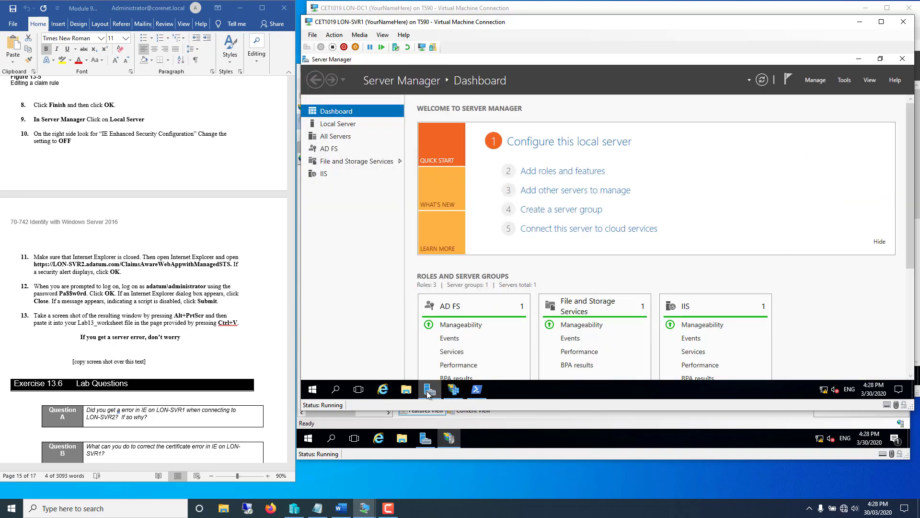
pyautogui.click(330, 125)
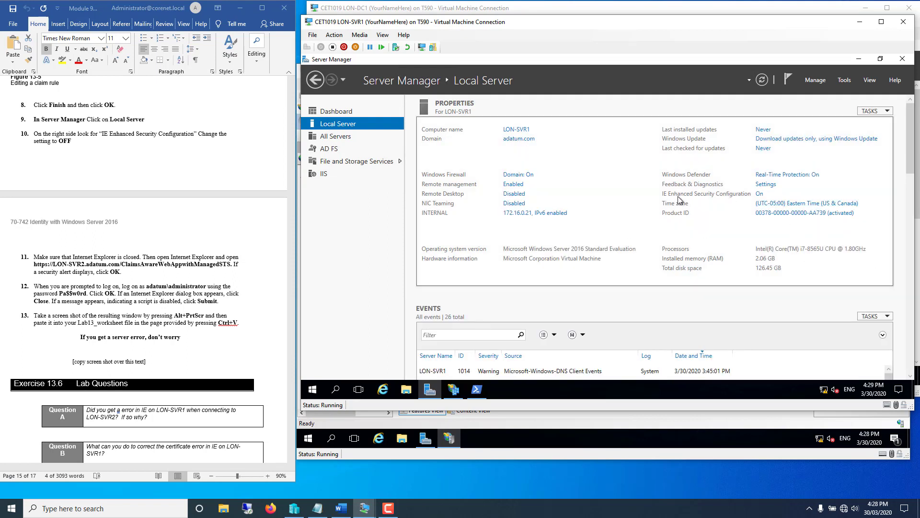
# - Turn IE Enhanced Security Configuration off for both Administrators and Users
pyautogui.click(760, 194)
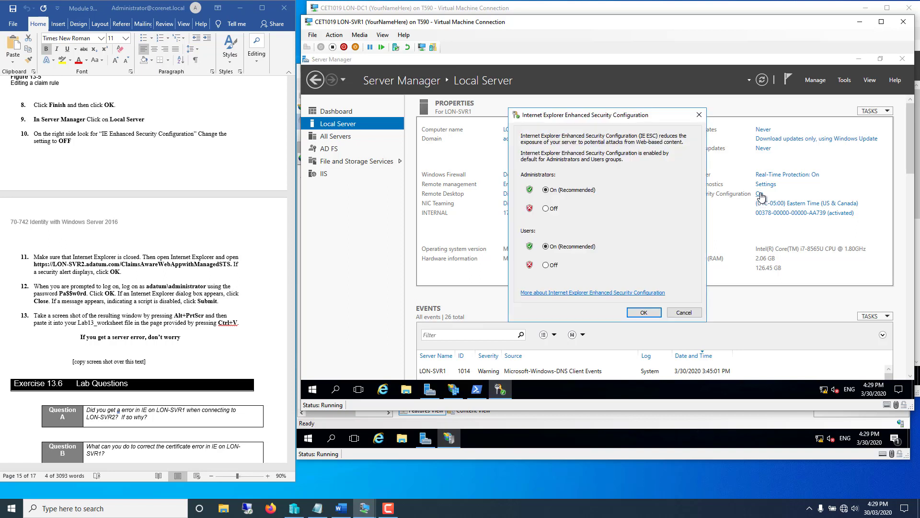
pyautogui.click(546, 209)
pyautogui.click(546, 265)
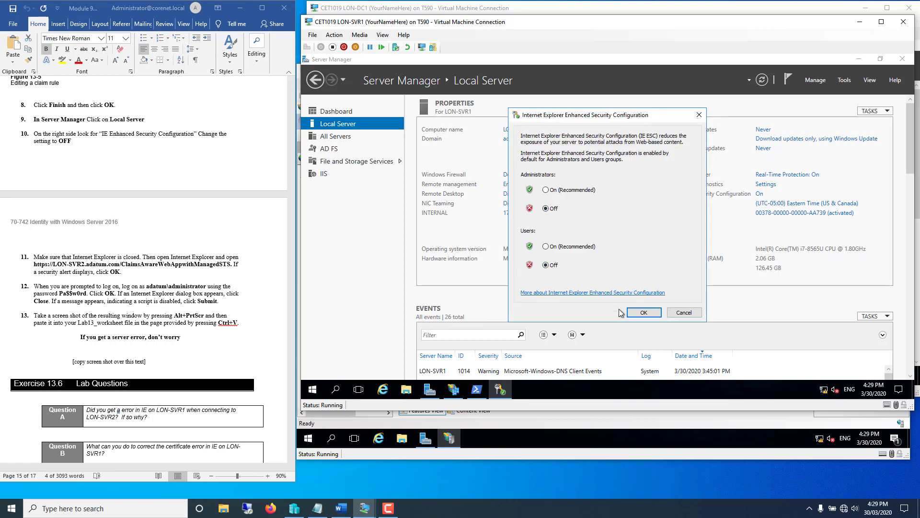
pyautogui.click(637, 316)
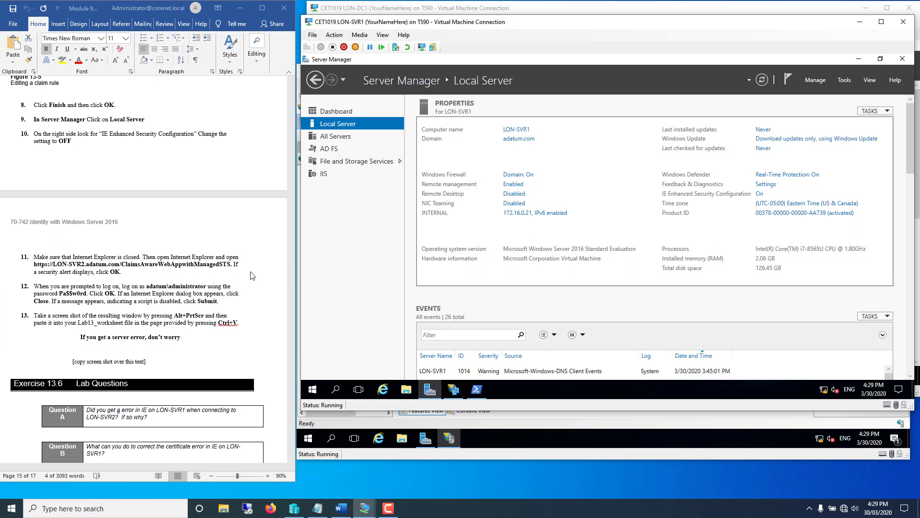
# - Copy the ClaimsAwareWebAppwithManagedSTS URL from step 11 of the lab document
pyautogui.click(236, 261)
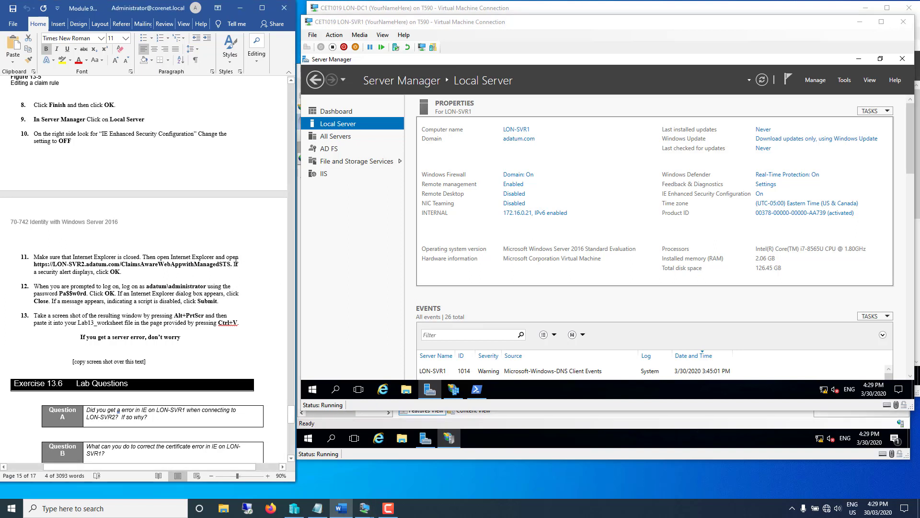
pyautogui.moveTo(231, 264); pyautogui.dragTo(34, 264)
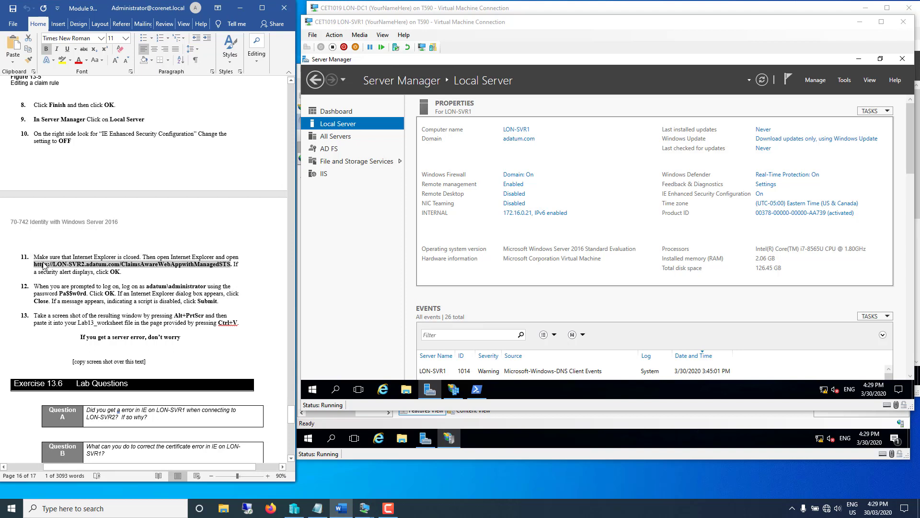
pyautogui.rightClick(43, 264)
pyautogui.click(67, 281)
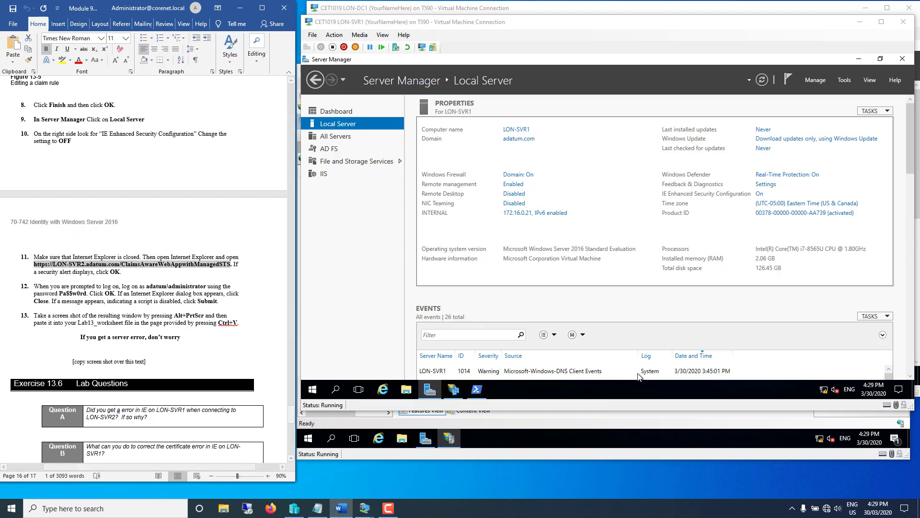
# - Launch Internet Explorer and load the pasted claims-aware sample app URL on LON-SVR2
pyautogui.click(382, 390)
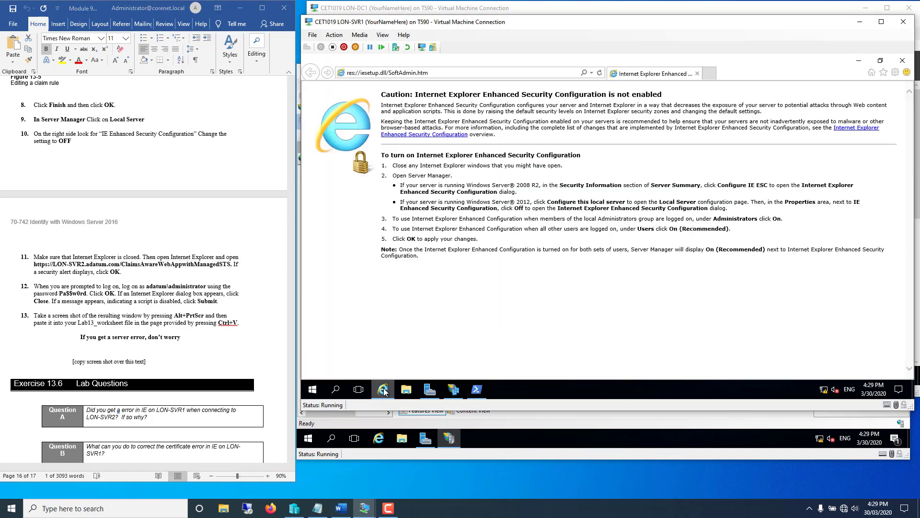
pyautogui.click(435, 73)
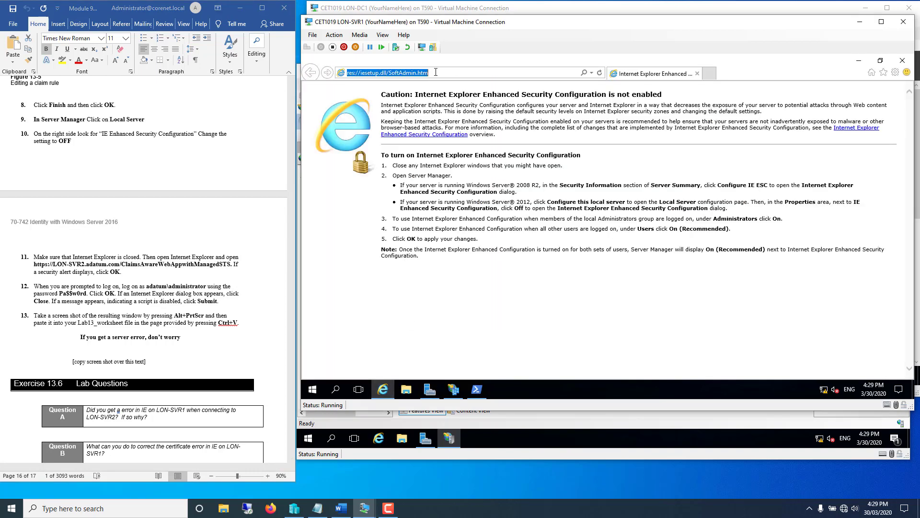
pyautogui.rightClick(436, 73)
pyautogui.click(458, 113)
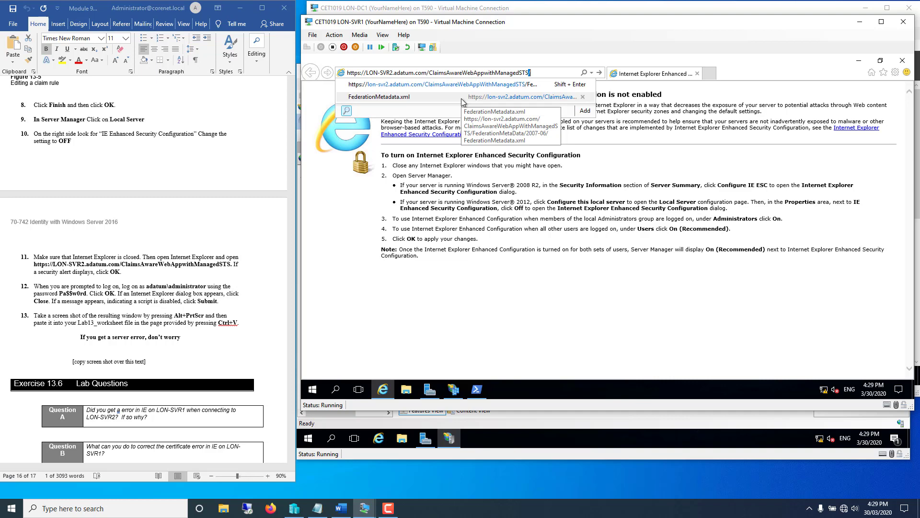
pyautogui.press('Return')
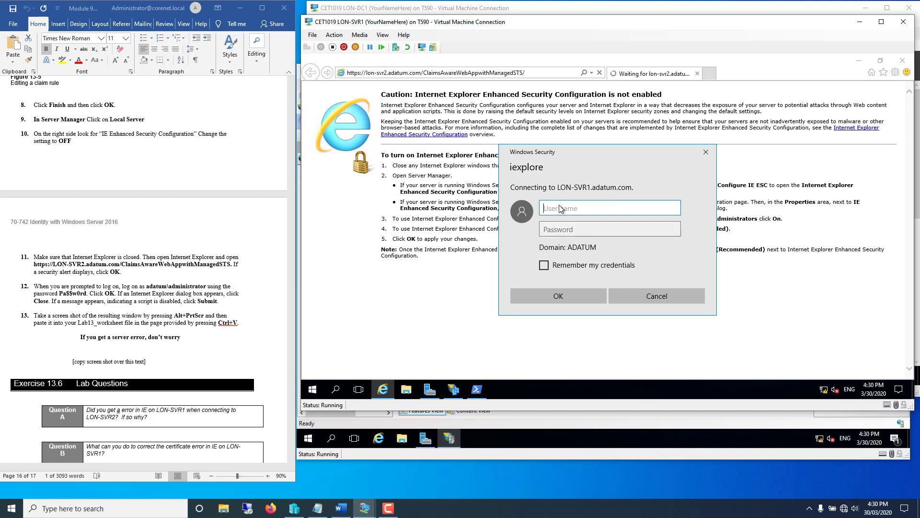
# - Sign in at the Windows Security prompt with the Adatum domain administrator's username and password
pyautogui.write('adatum\\administrator')
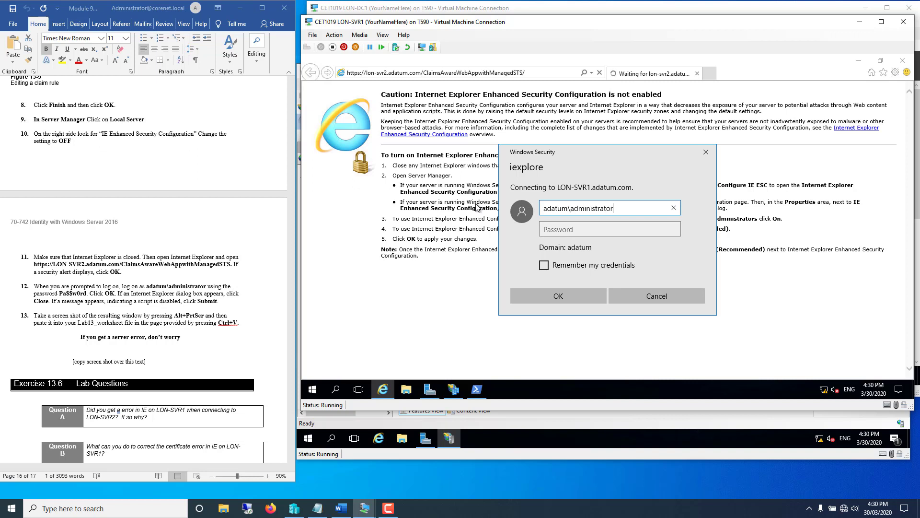
pyautogui.press('Tab')
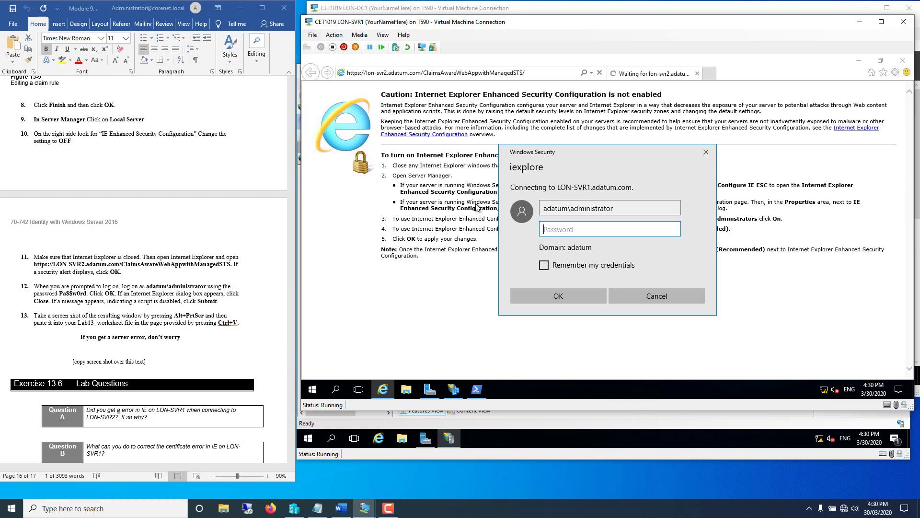
pyautogui.write('Pa$$w0rd')
pyautogui.click(540, 294)
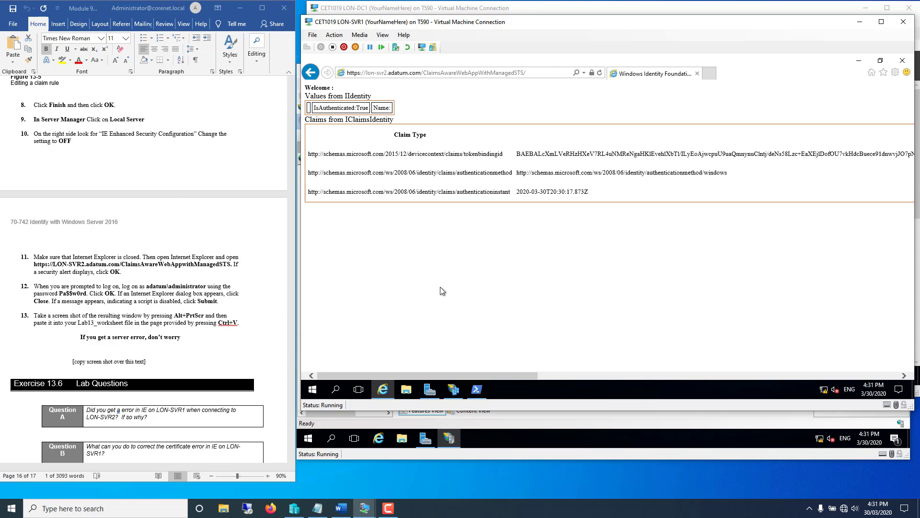
# - Switch to the lab instructions Word document and scroll down to the lab questions
pyautogui.click(252, 347)
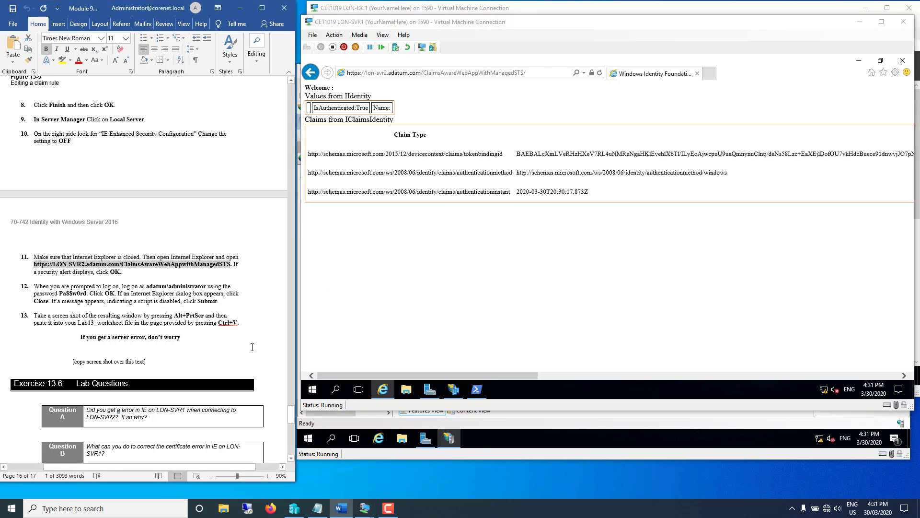
pyautogui.scroll(-4, 252, 347)
pyautogui.scroll(-4, 253, 346)
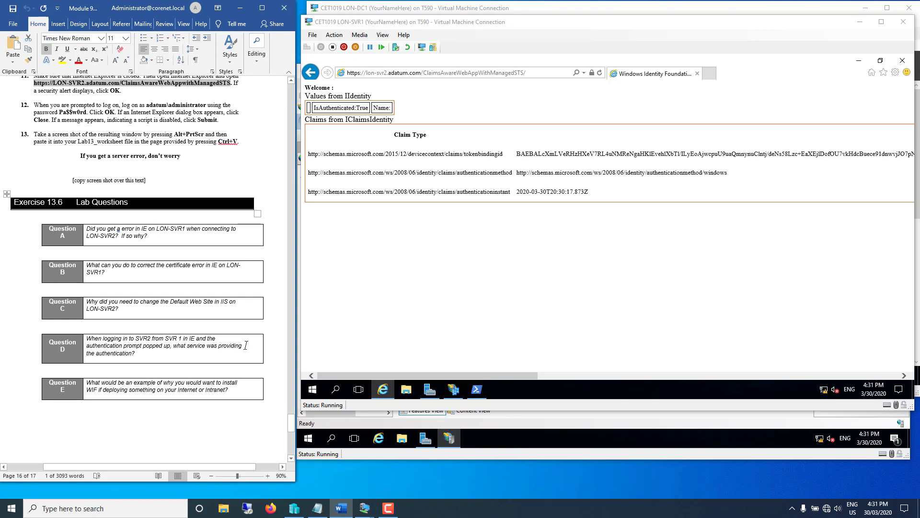